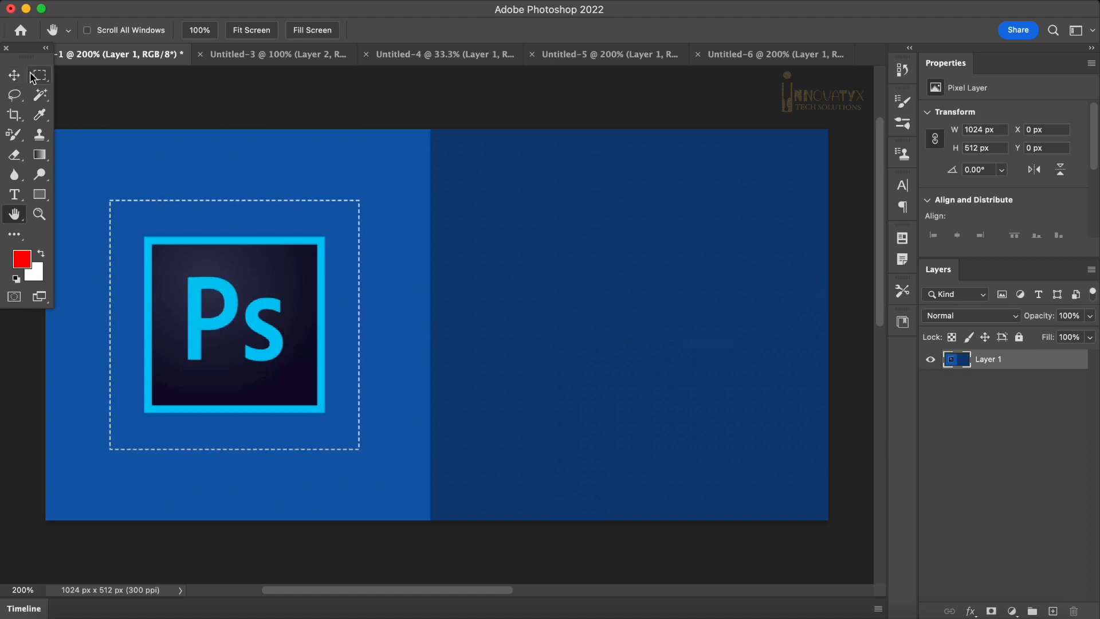
Look through the toolbox's tool groups, including the marquee, selection, clone stamp, brush and eyedropper tools.
click(39, 79)
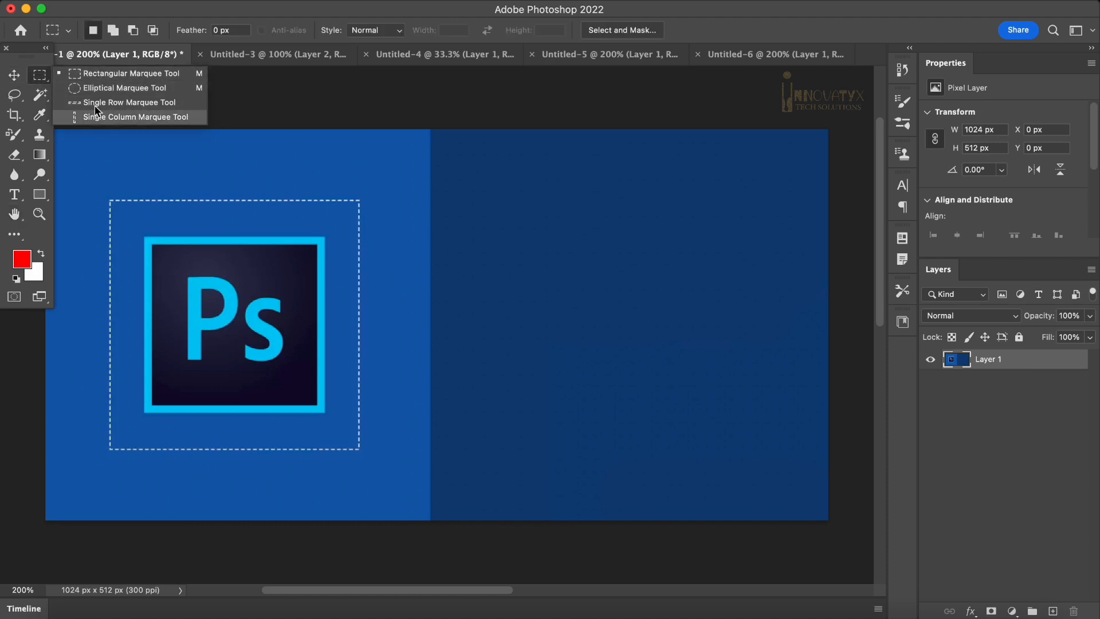
click(14, 95)
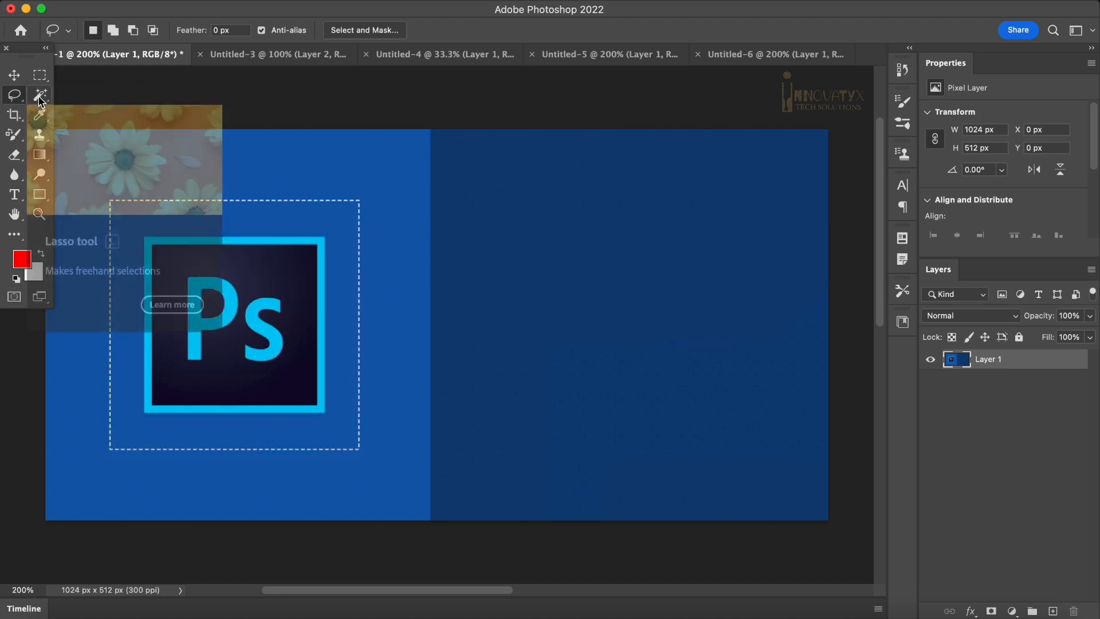
click(40, 97)
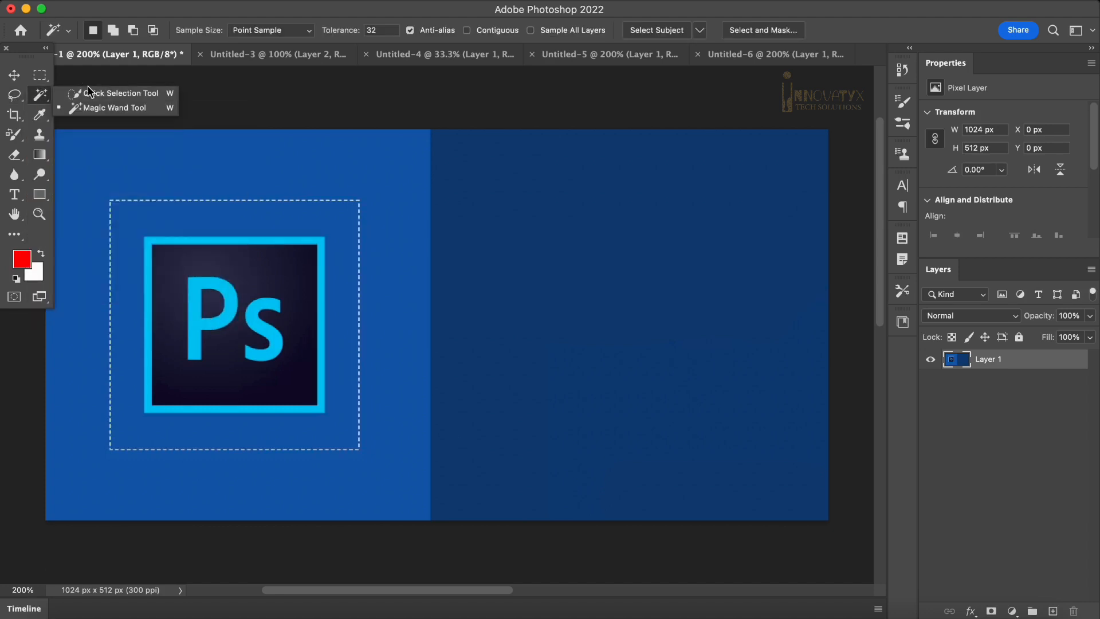
click(14, 115)
click(40, 117)
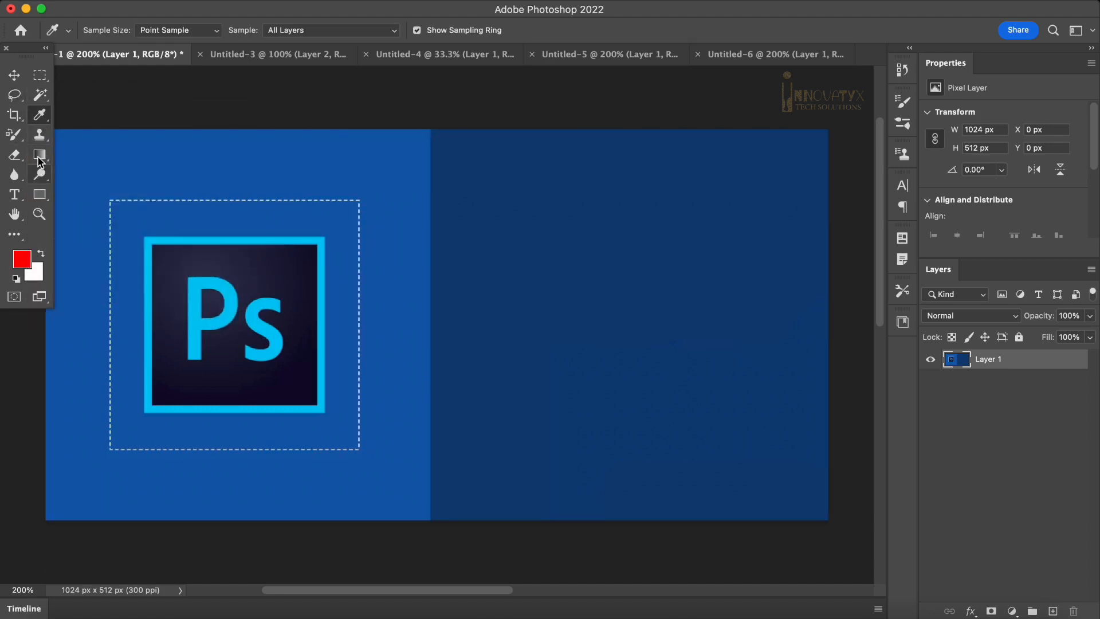
click(41, 137)
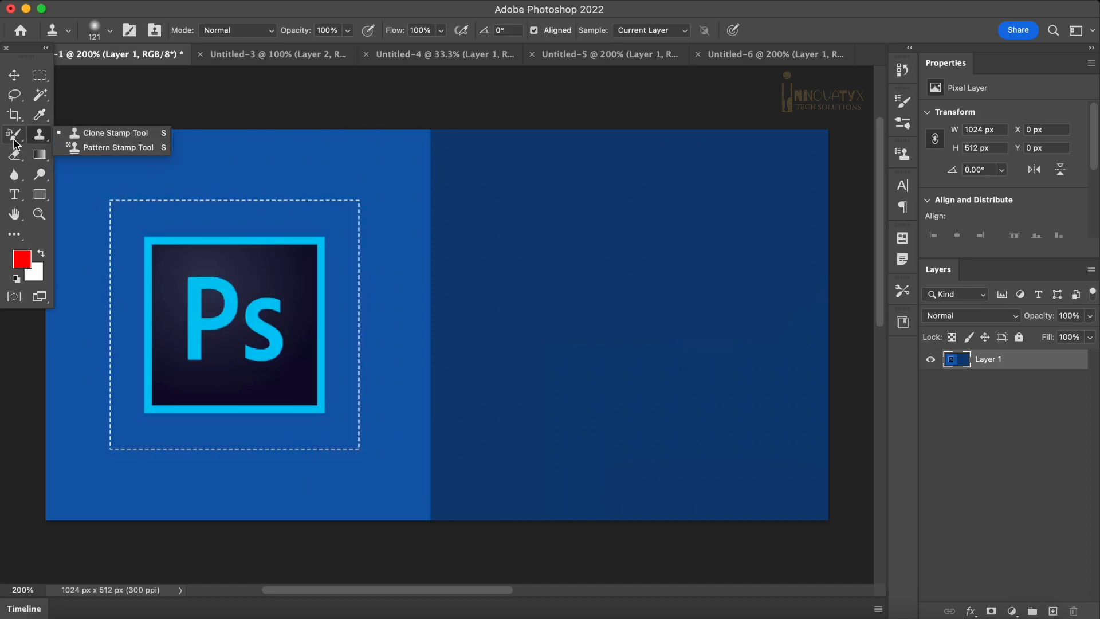
click(13, 139)
click(75, 135)
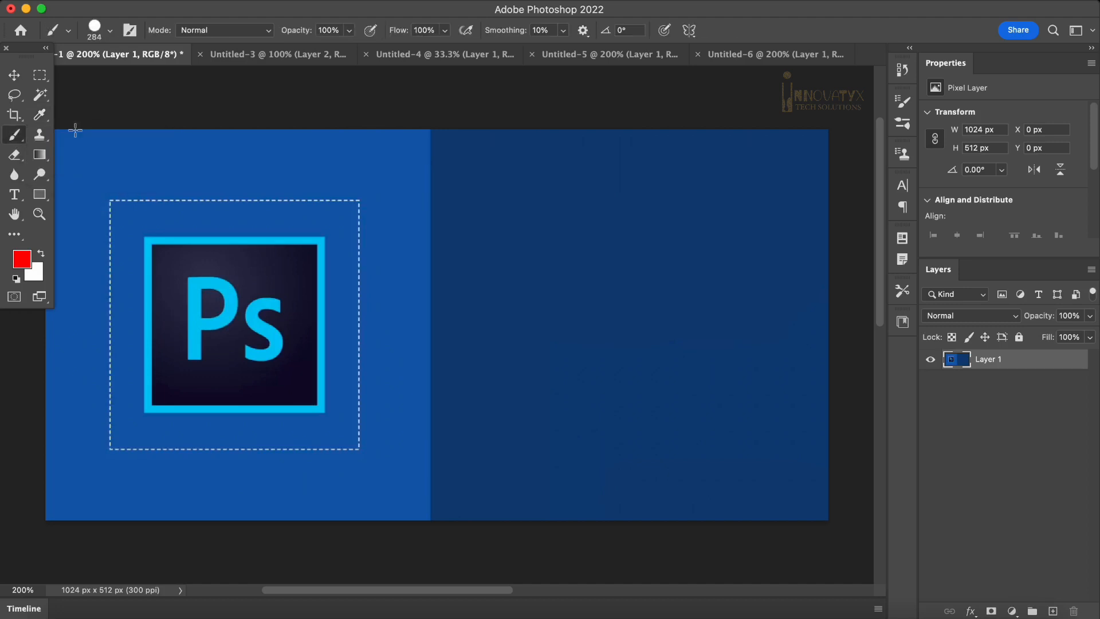
click(41, 101)
click(44, 123)
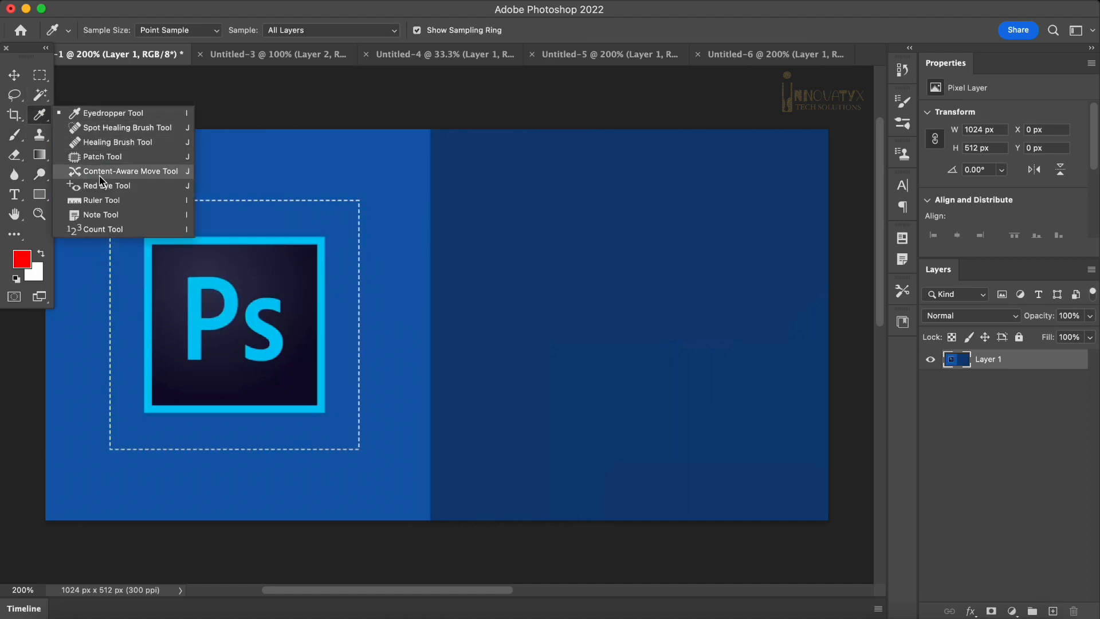
click(32, 236)
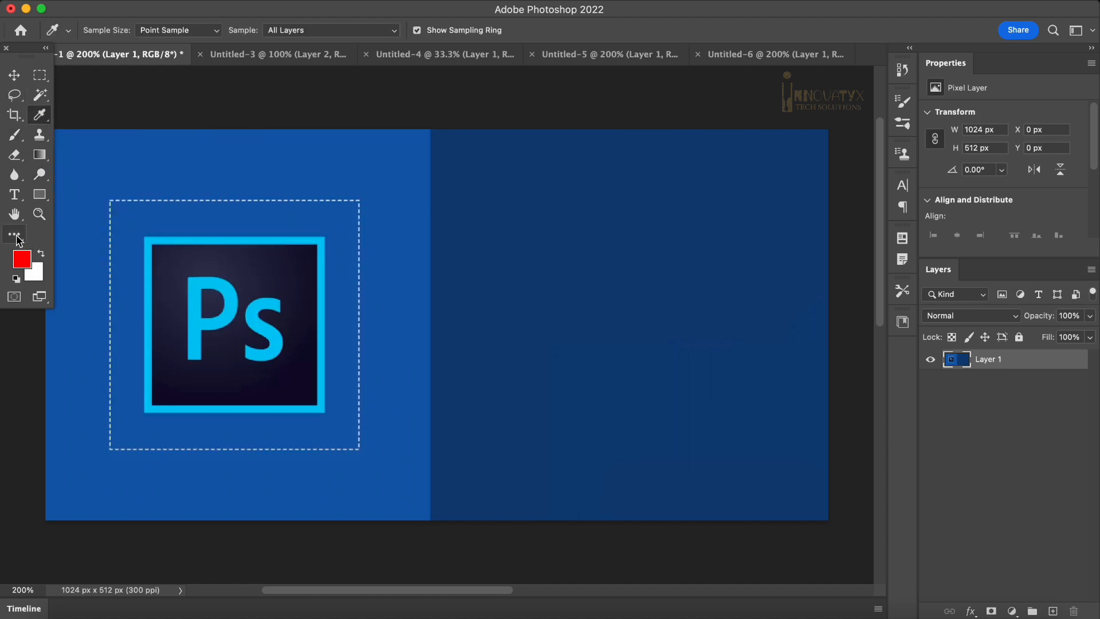
Open the toolbar customization dialog, review the listed toolbar tools and extra tools, and close it.
click(15, 235)
click(17, 240)
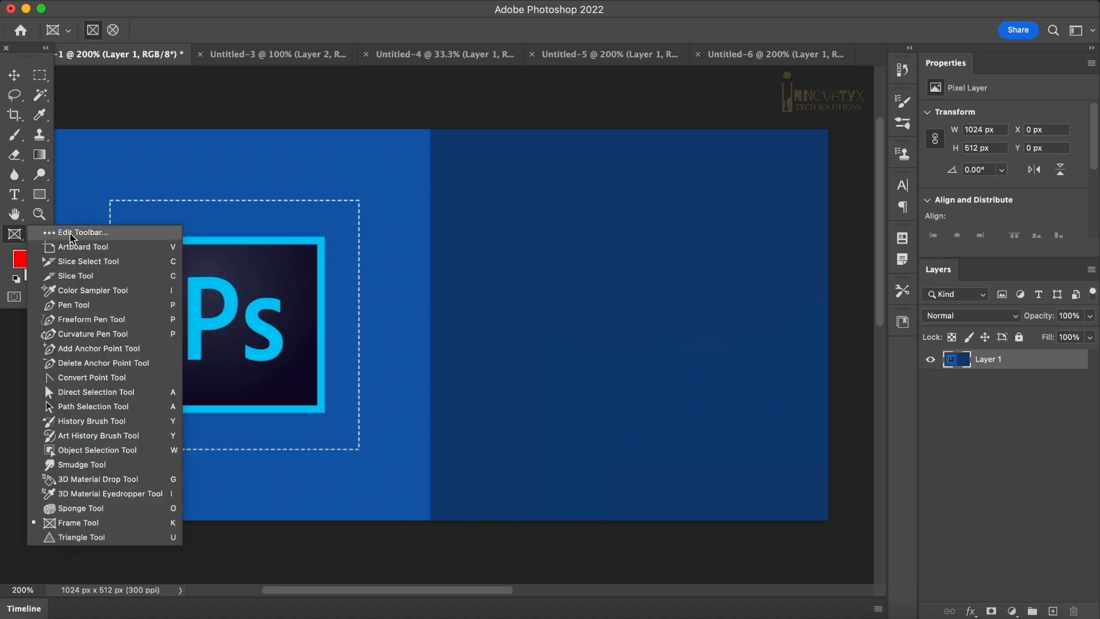
click(73, 238)
scroll(348, 434, down, 15)
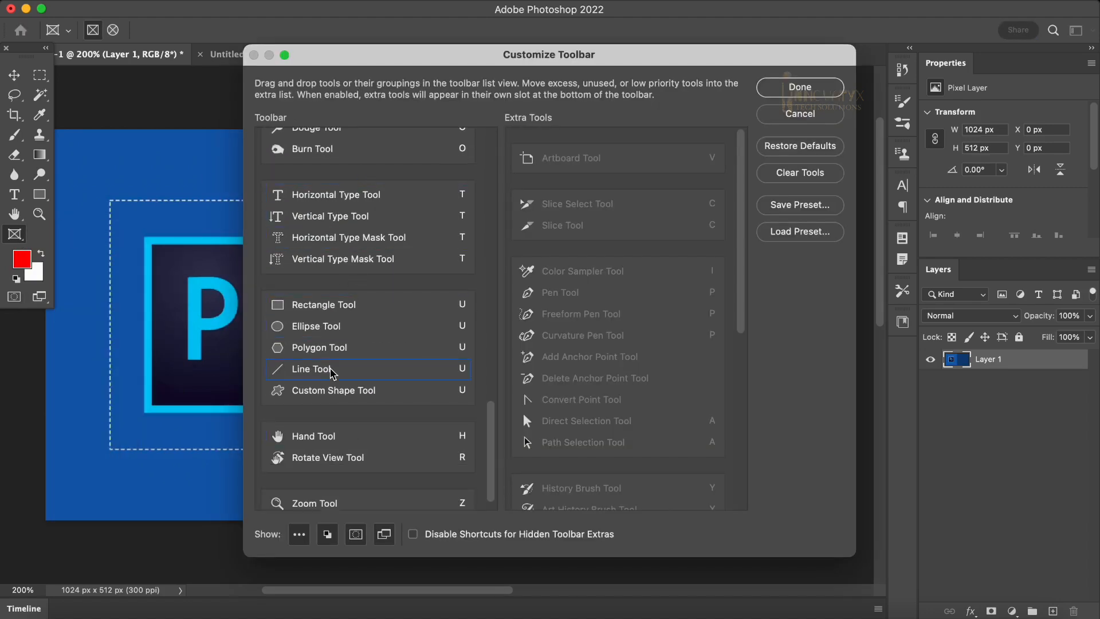
scroll(333, 374, up, 15)
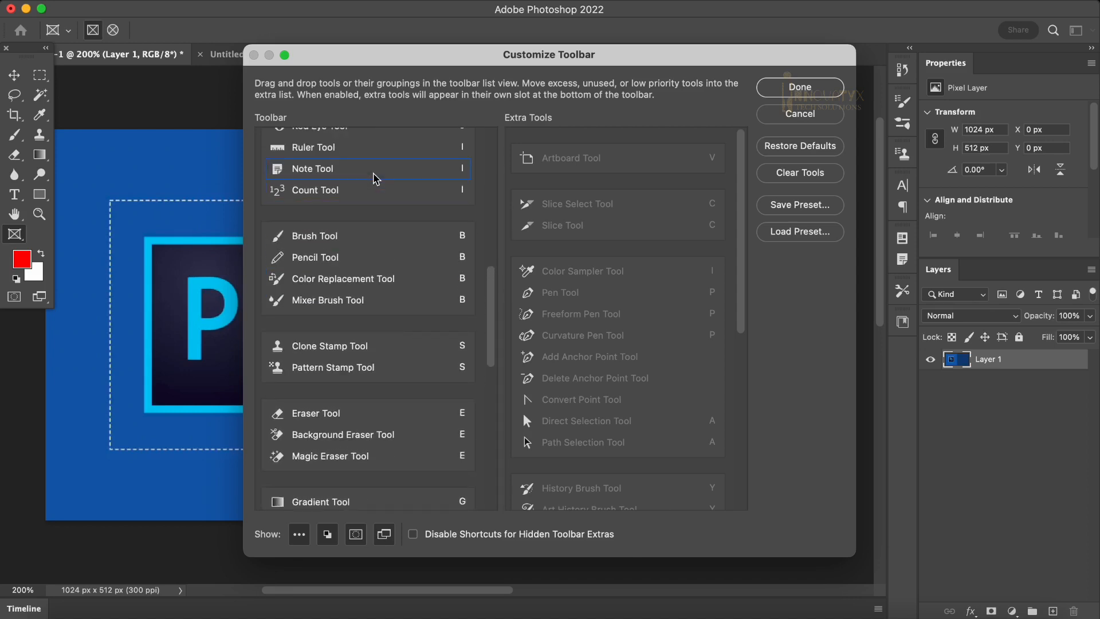
scroll(375, 179, up, 10)
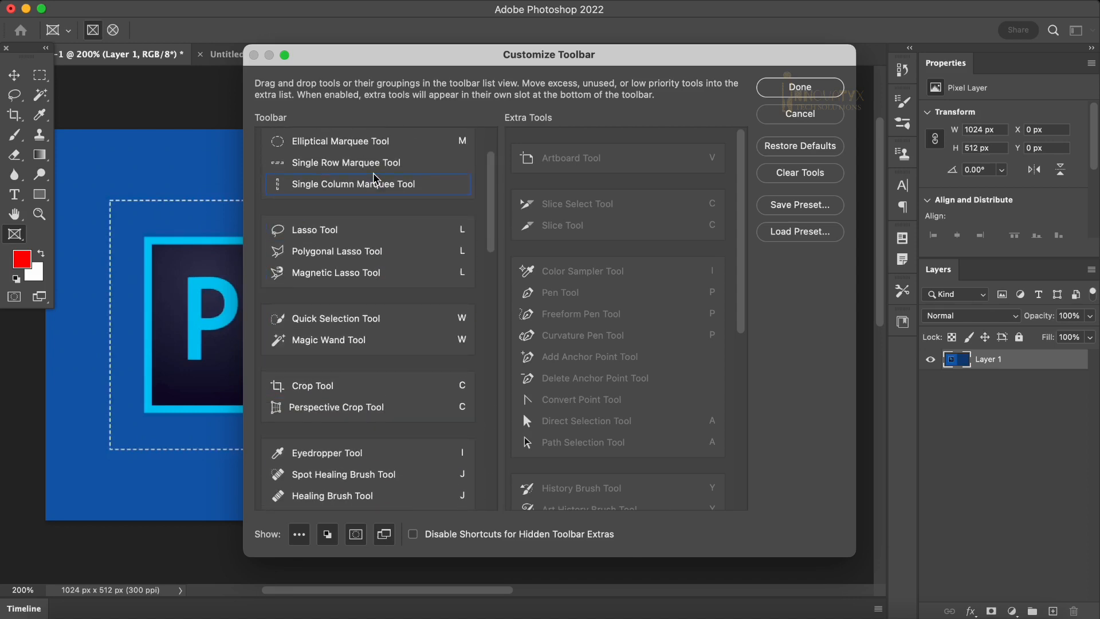
scroll(375, 179, up, 3)
drag(356, 210, 338, 253)
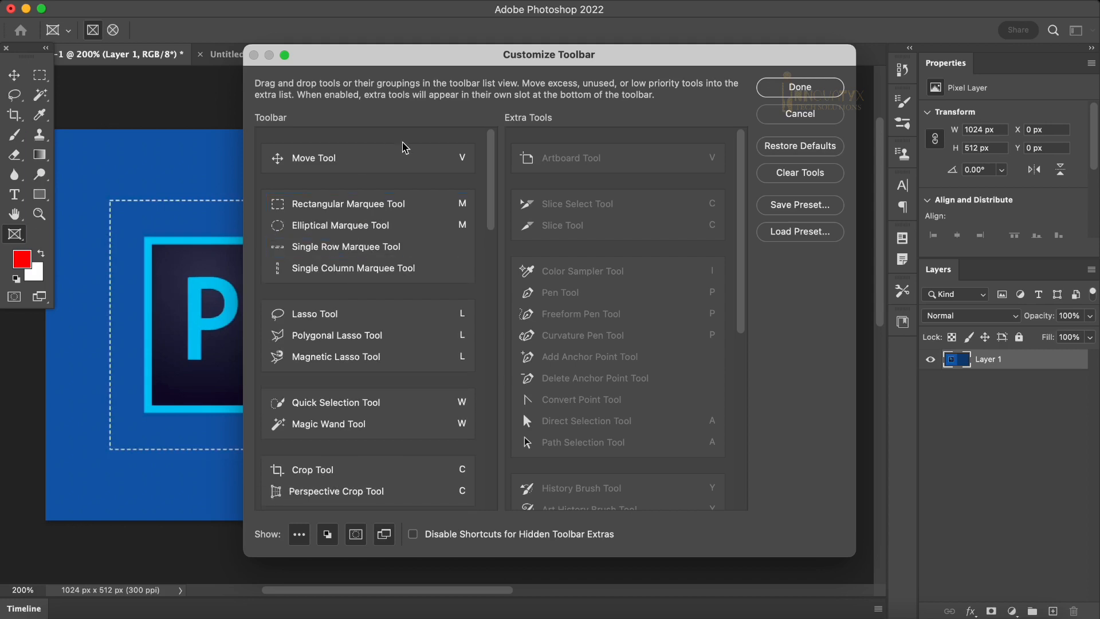
drag(424, 168, 363, 146)
scroll(390, 381, down, 10)
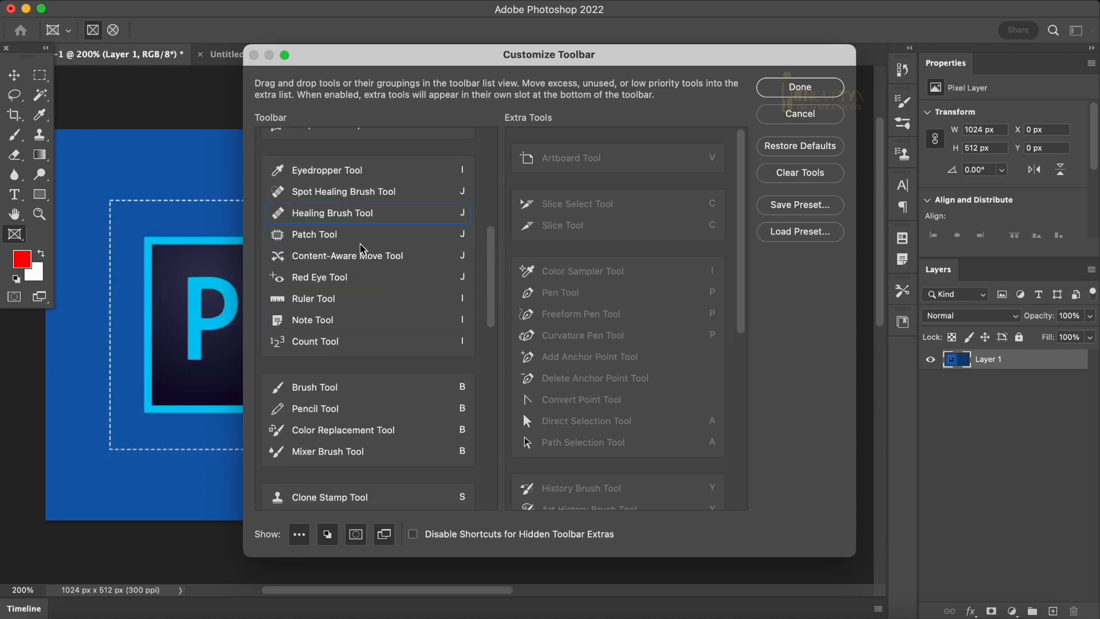
scroll(362, 252, down, 8)
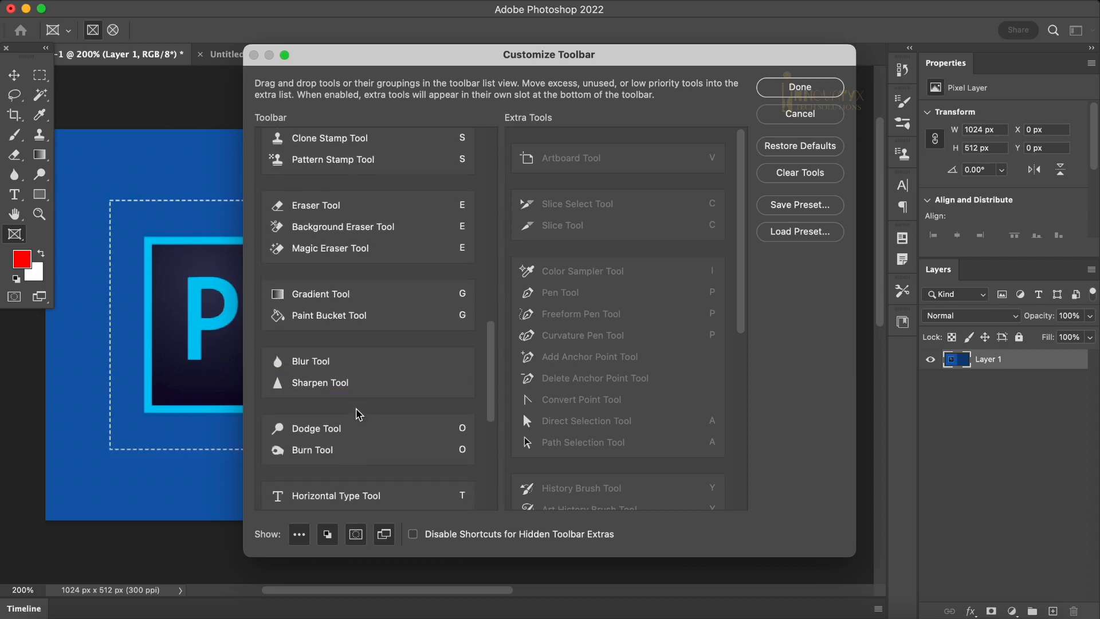
scroll(358, 414, down, 10)
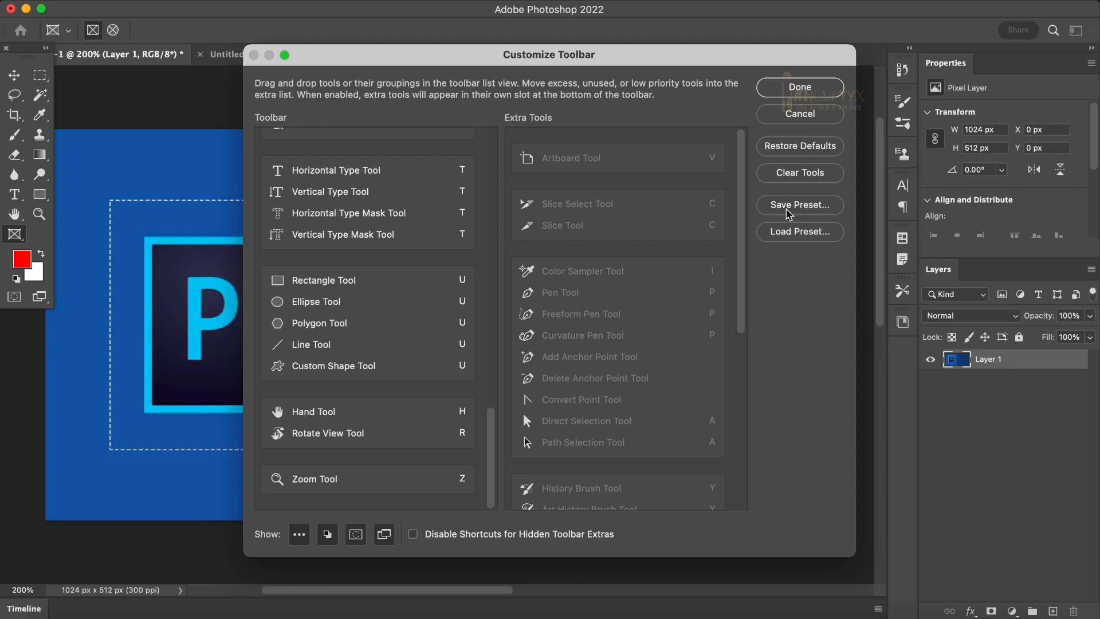
click(802, 86)
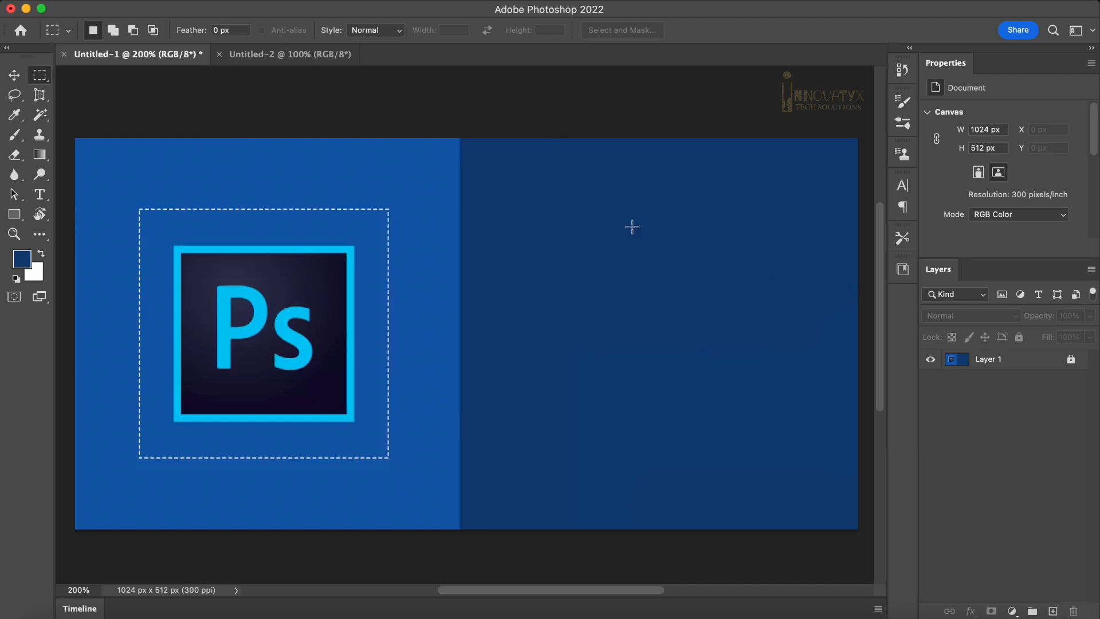
drag(1006, 129, 967, 151)
click(1030, 217)
click(1004, 214)
Activate the Move tool and unlock Layer 1 so it can be moved.
click(14, 75)
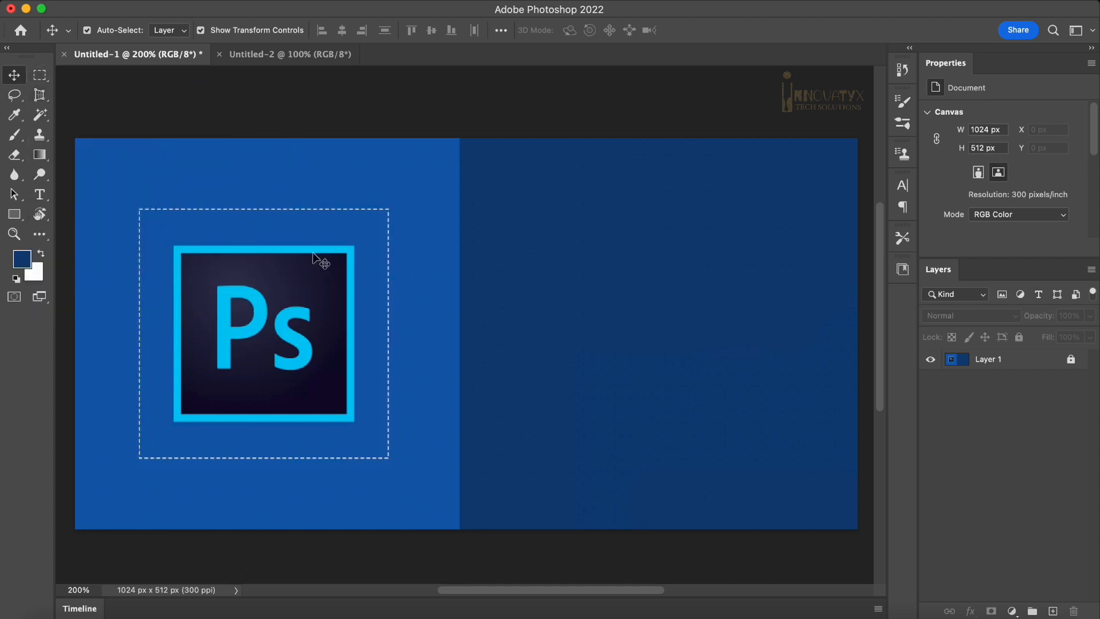
mouse_move(275, 245)
mouse_down()
mouse_move(328, 184)
mouse_move(388, 152)
mouse_move(266, 231)
mouse_up()
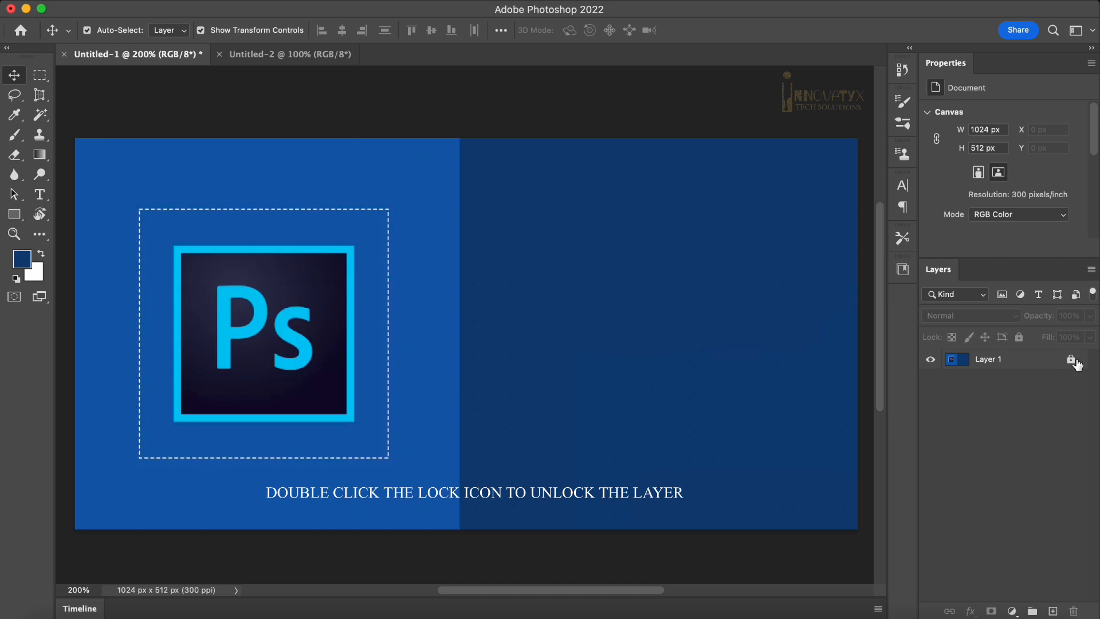
drag(652, 358, 705, 223)
double_click(1070, 364)
click(1042, 314)
key(v)
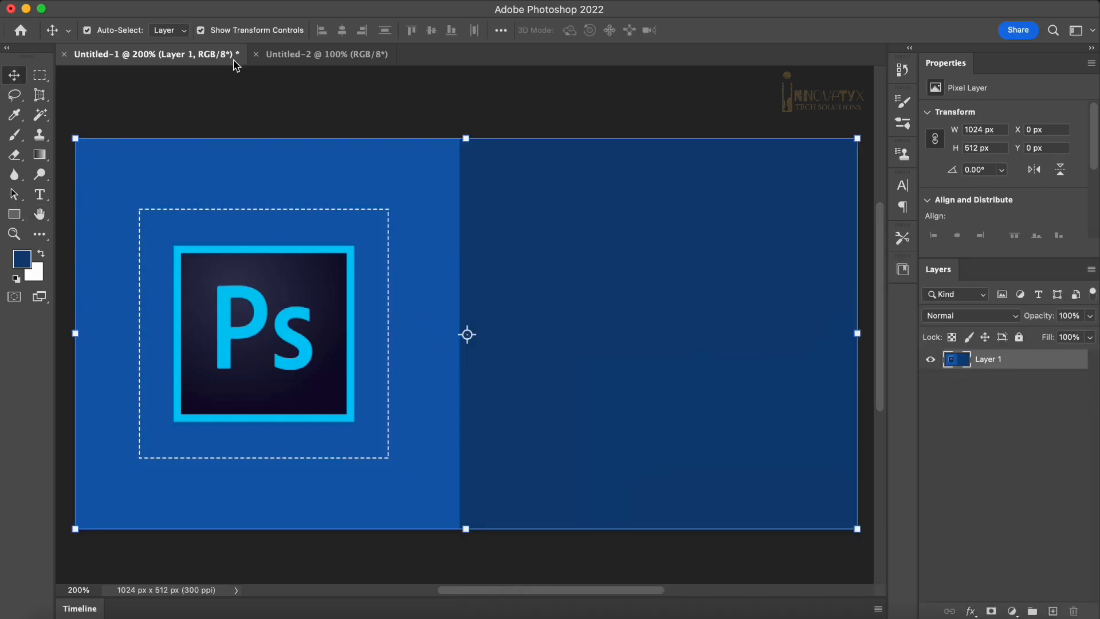
Move Layer 1 to about X 47 px, Y 51 px, and turn on the transform controls.
drag(195, 180, 216, 201)
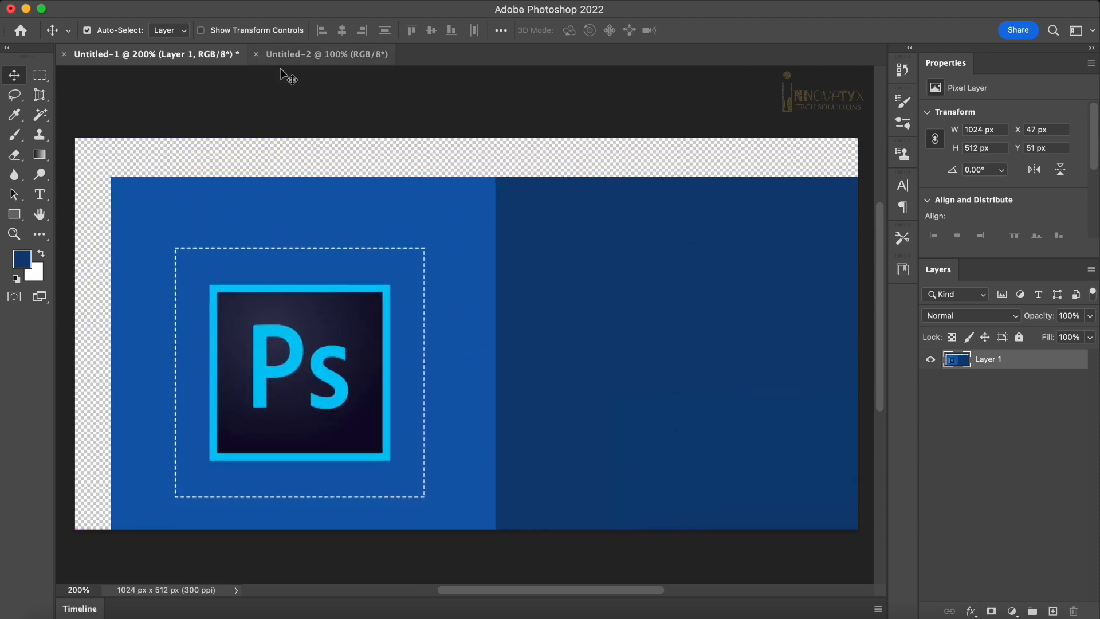
click(200, 31)
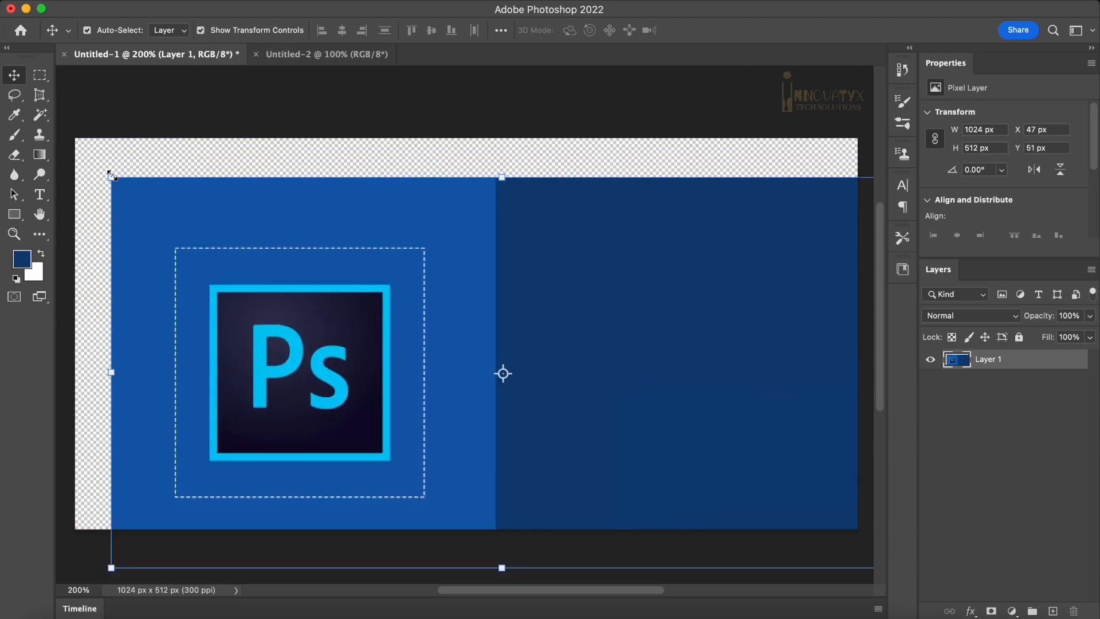
Shrink Layer 1 to about 557 by 278 px and move it to the canvas's upper-left corner.
drag(113, 176, 324, 262)
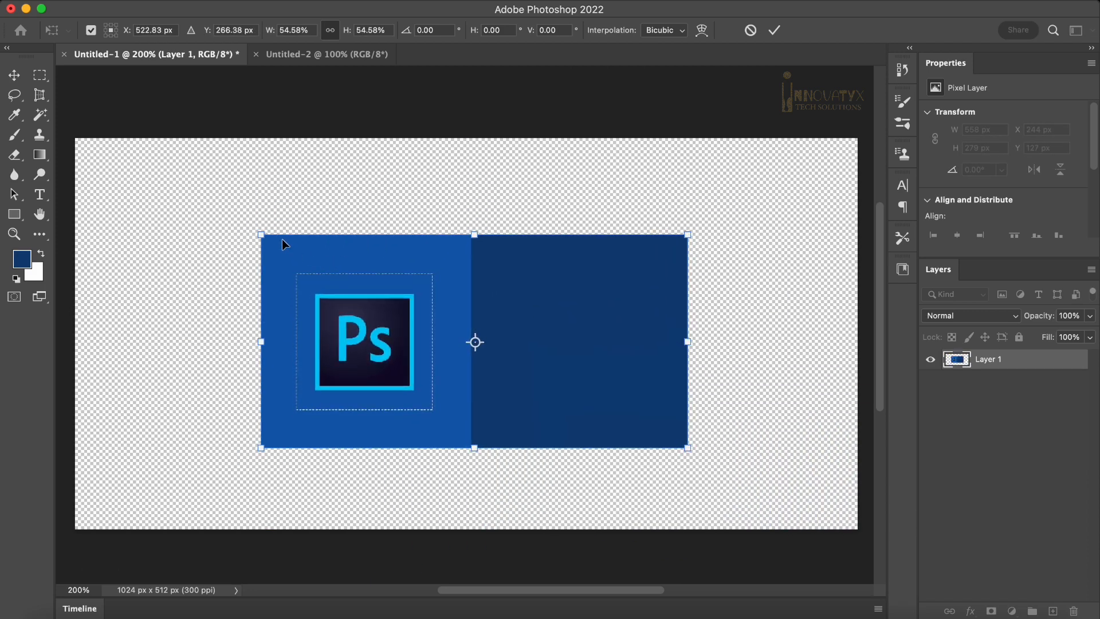
drag(261, 234, 167, 184)
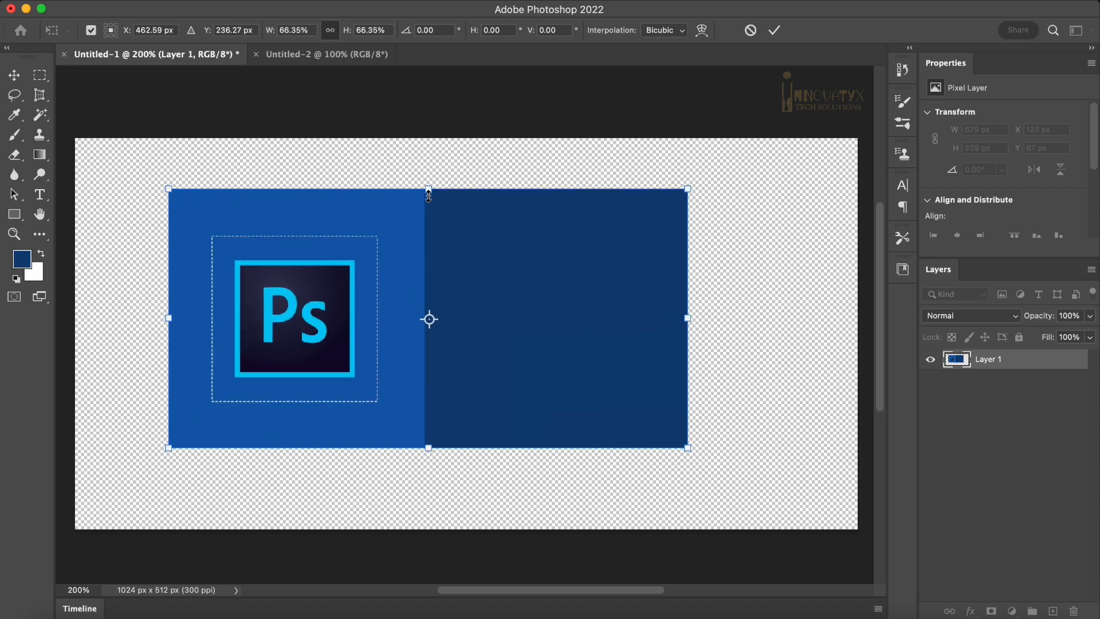
mouse_move(429, 193)
mouse_down()
mouse_move(430, 170)
mouse_move(425, 210)
mouse_up()
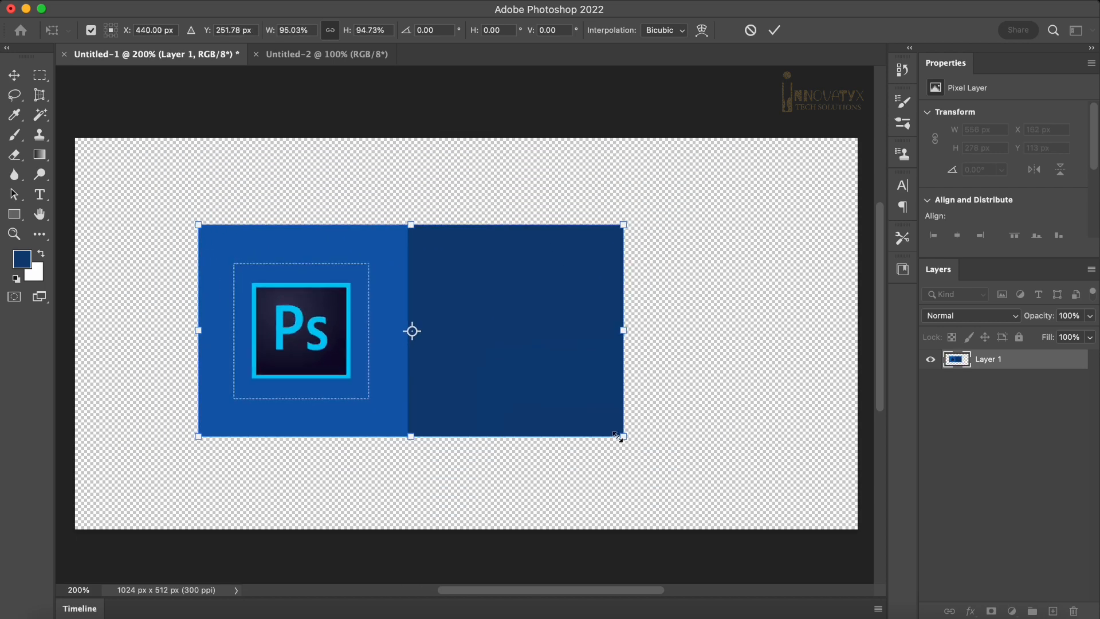
drag(355, 335, 232, 247)
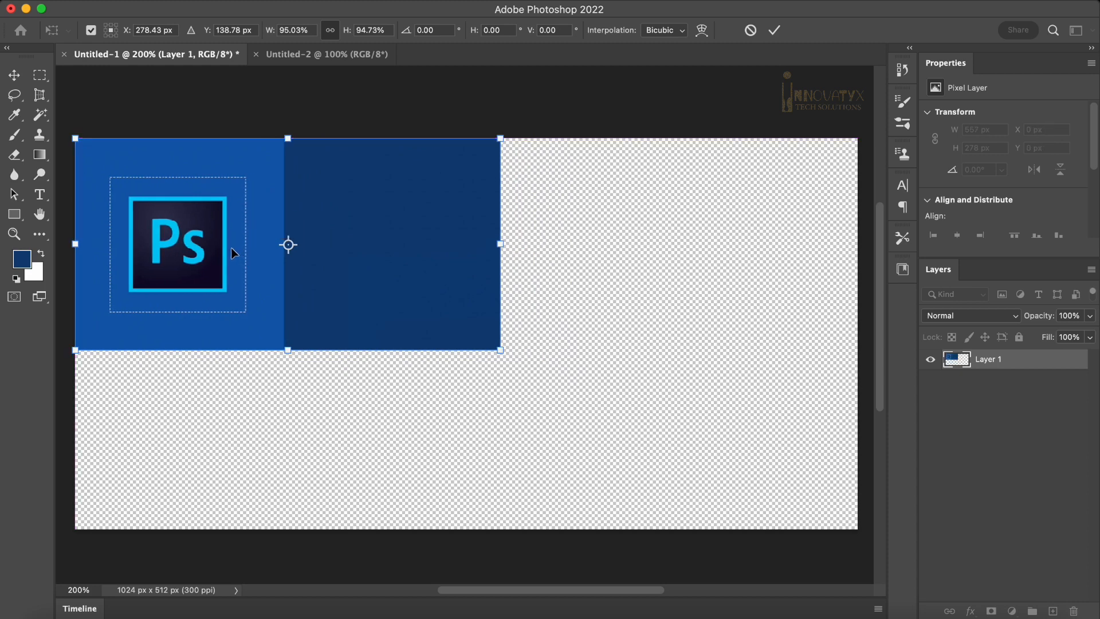
Scale Layer 1 up to about 1026 by 512 px so it fills the canvas, and apply the transform.
drag(498, 354, 842, 459)
drag(426, 526, 426, 528)
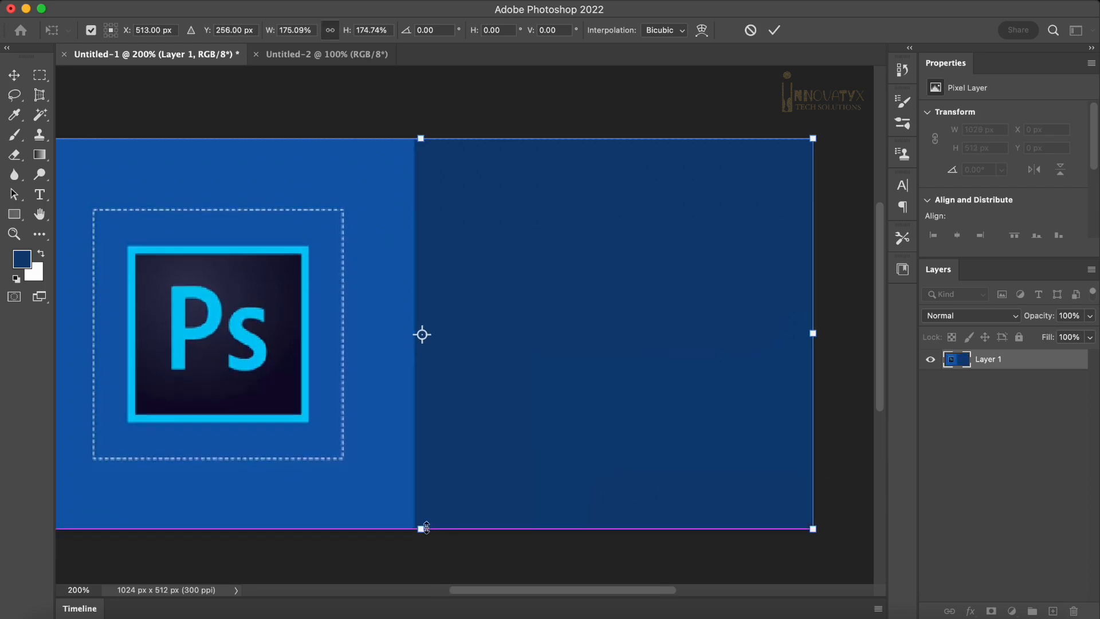
key(Return)
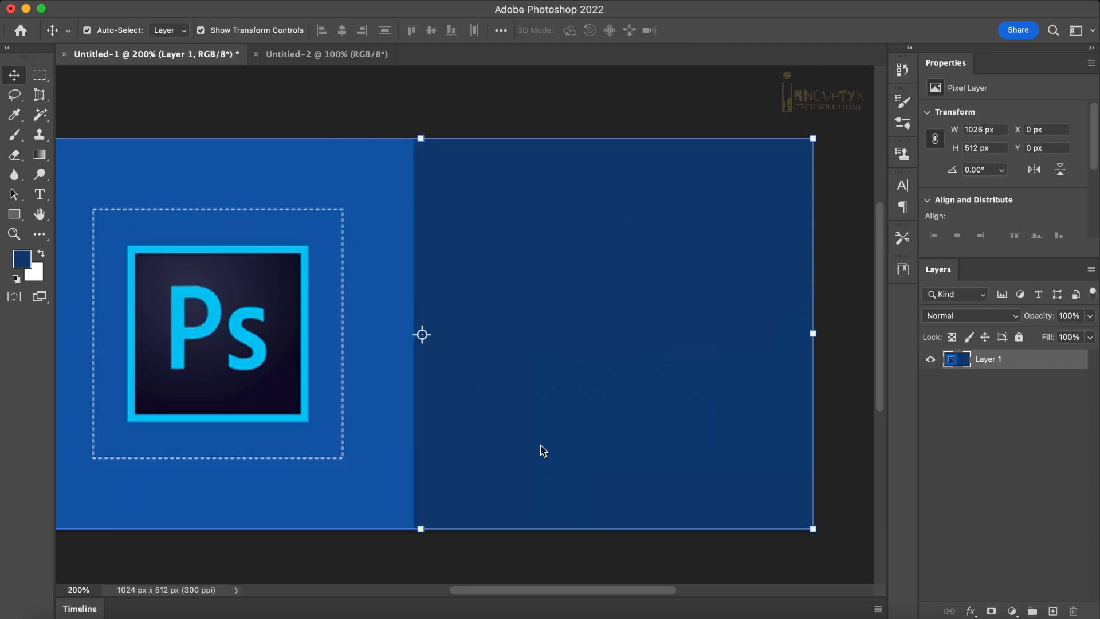
Copy Layer 1 into the Untitled-2 document with the Move tool and scale the copy to about 96.64%.
scroll(540, 447, left, 3)
scroll(540, 448, right, 2)
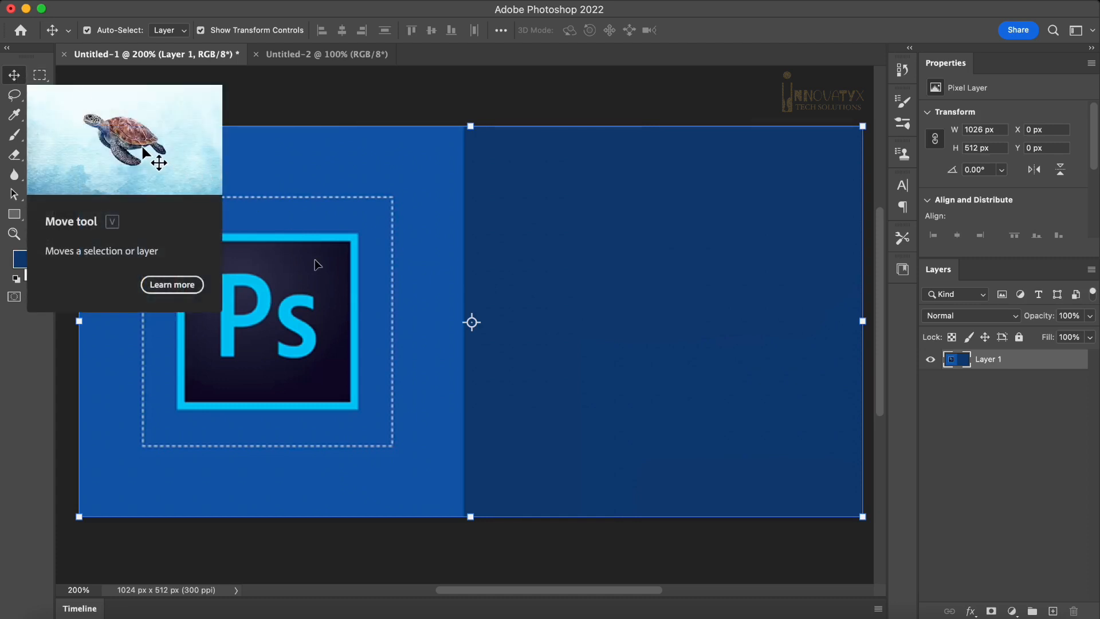
drag(315, 259, 410, 311)
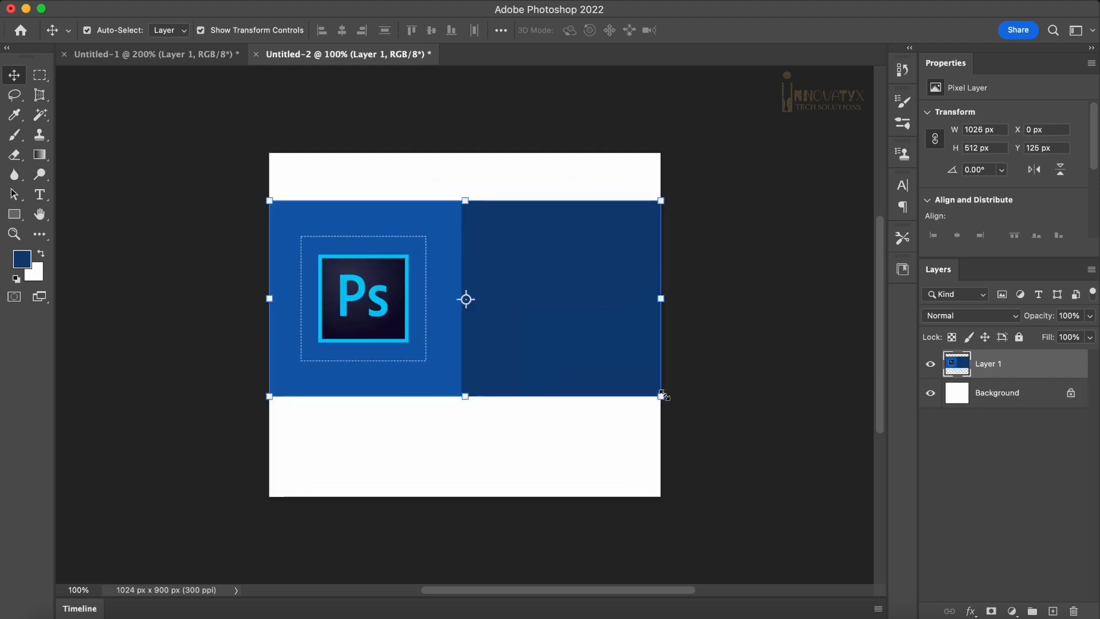
mouse_move(661, 396)
mouse_down()
mouse_move(581, 358)
mouse_move(643, 376)
mouse_move(649, 389)
mouse_up()
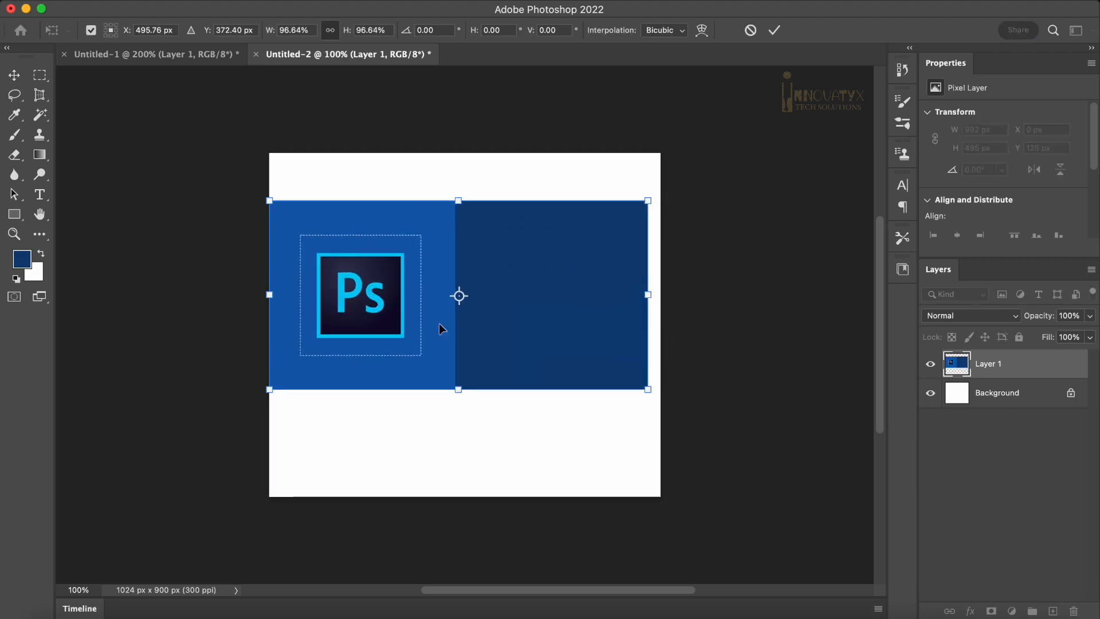
In Untitled-1, select the Ps logo square with the Rectangular Marquee tool, about 239 by 233 px.
click(218, 54)
click(41, 76)
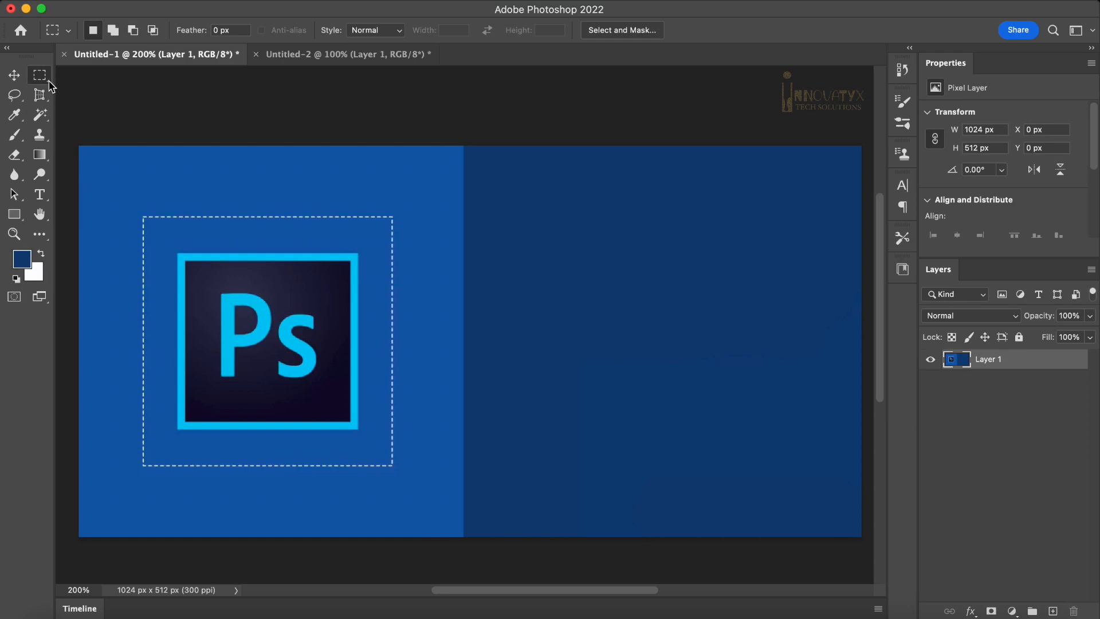
right_click(50, 82)
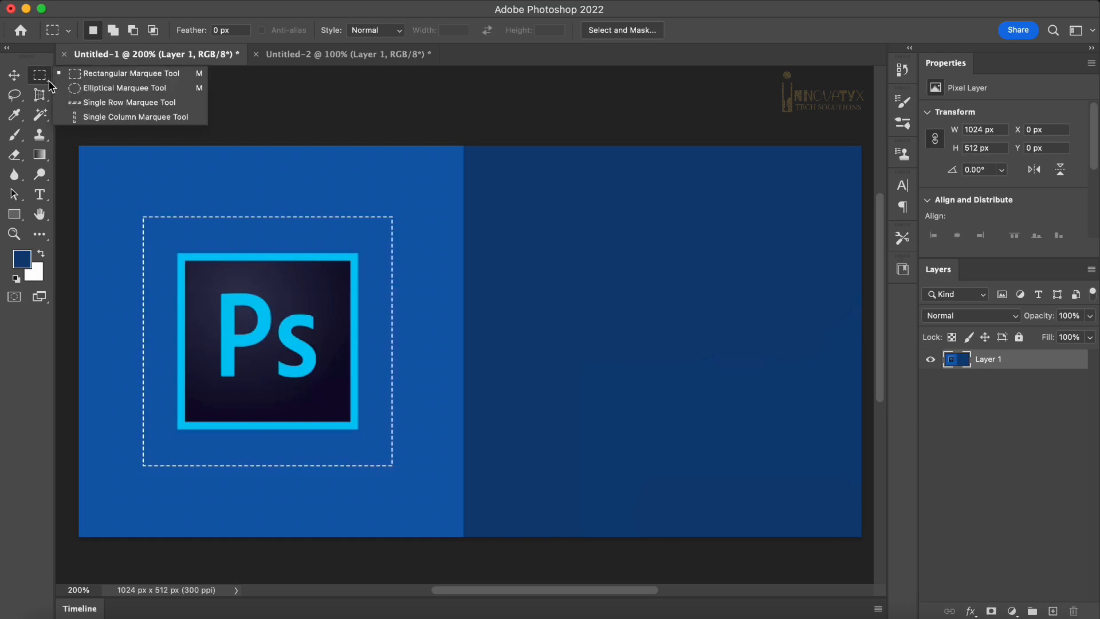
click(114, 71)
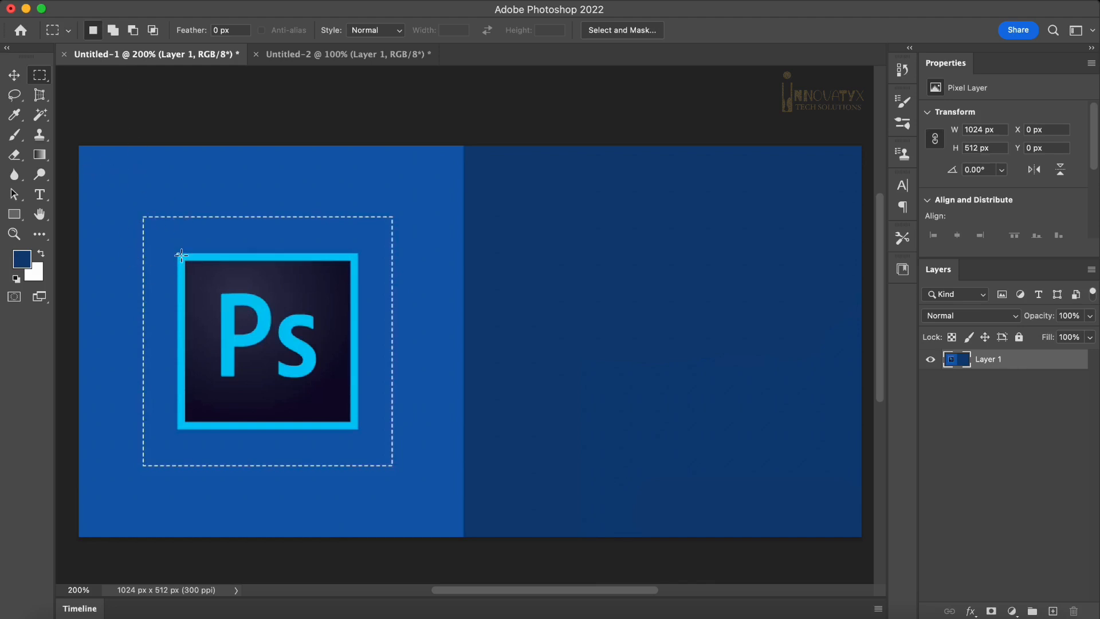
drag(181, 254, 359, 429)
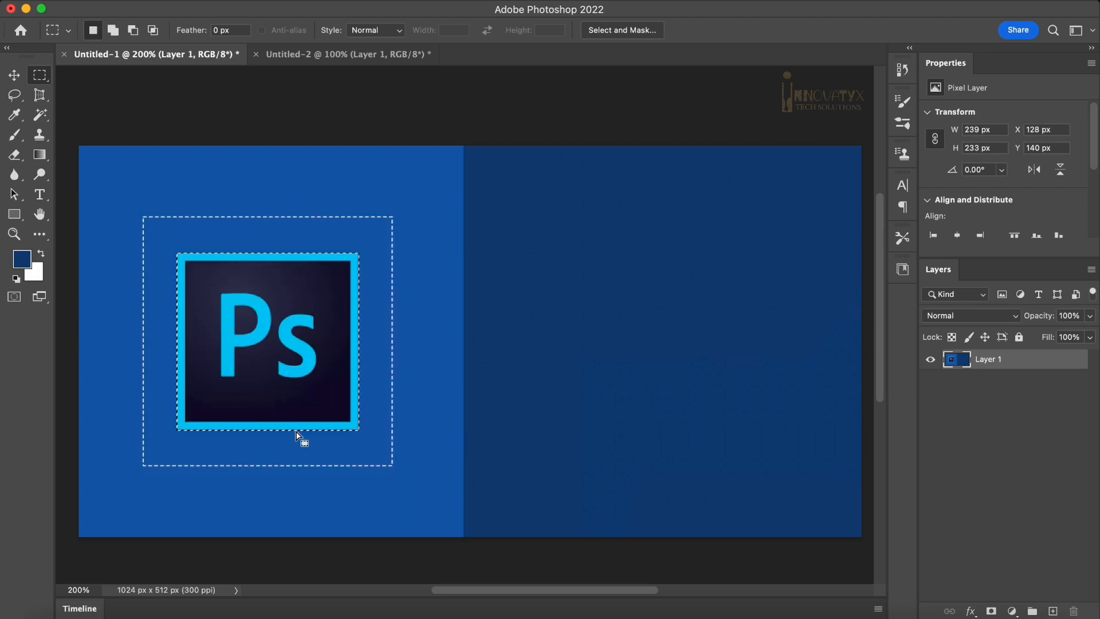
Copy the selected Ps logo square to a new layer and move the copy to about X 681, Y 153 px.
right_click(276, 345)
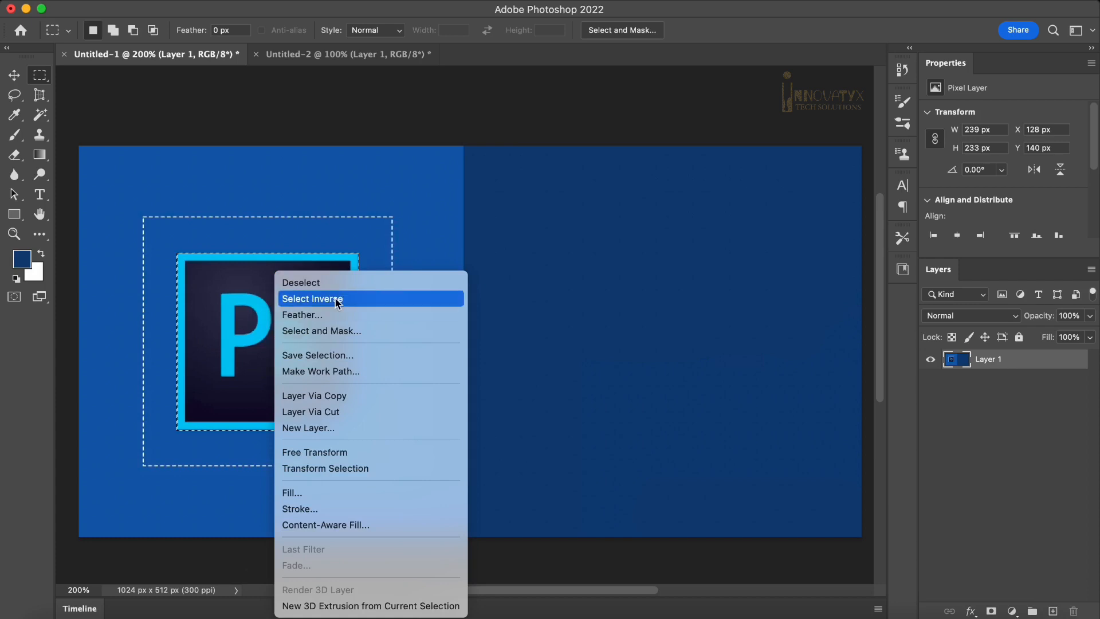
click(359, 398)
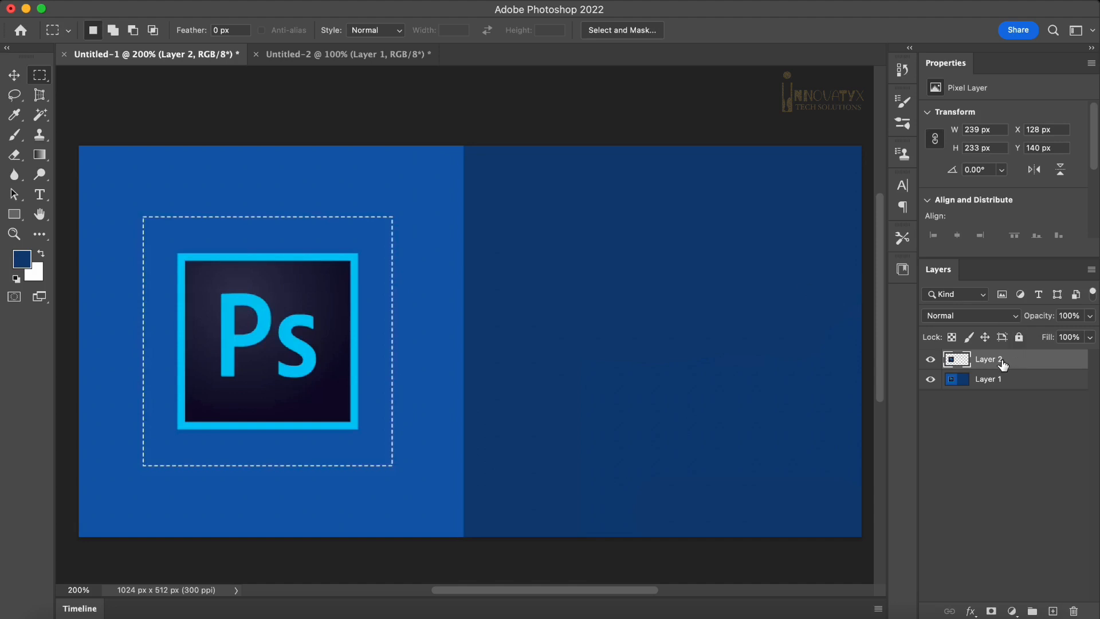
click(14, 75)
drag(238, 324, 663, 338)
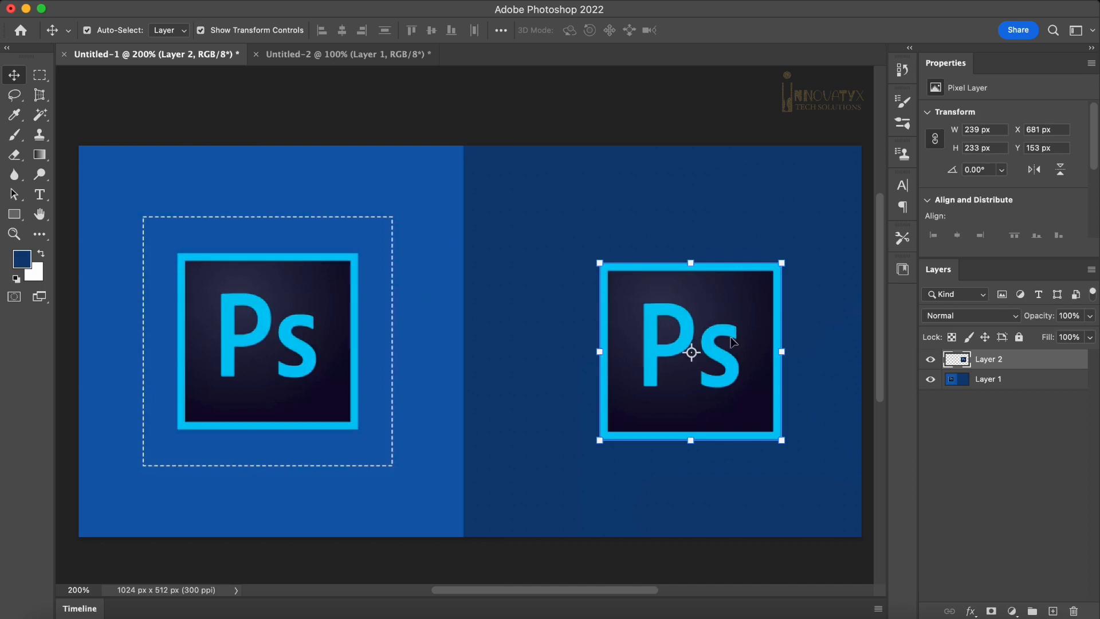
Hide Layer 2, select the logo's dark inner square, about 219 by 213 px, and try cutting it to a new layer.
click(931, 359)
key(m)
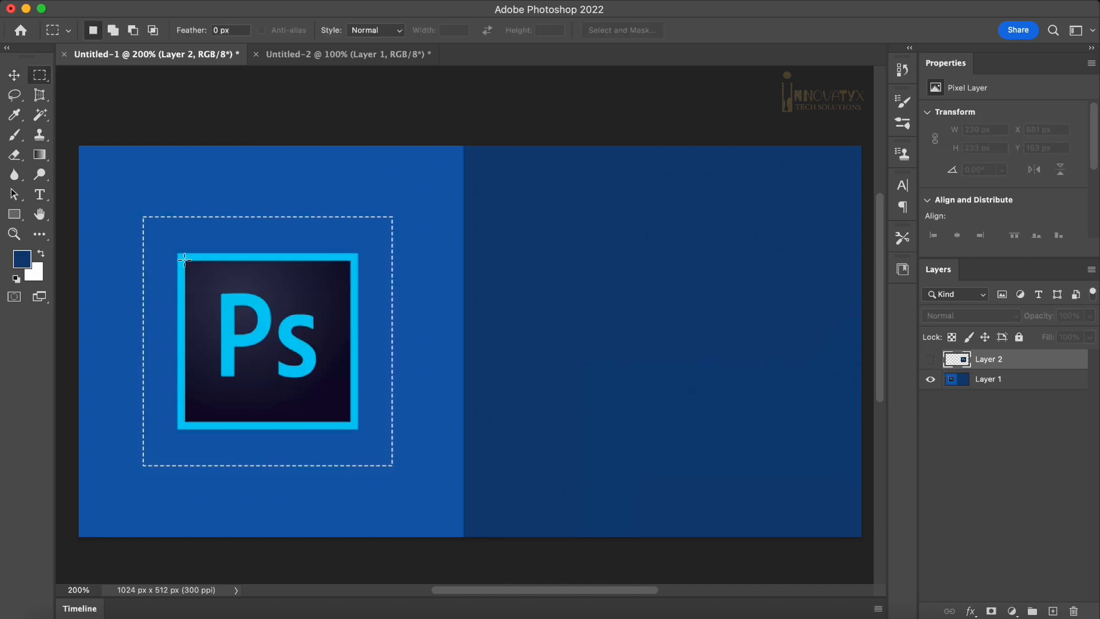
drag(185, 259, 351, 423)
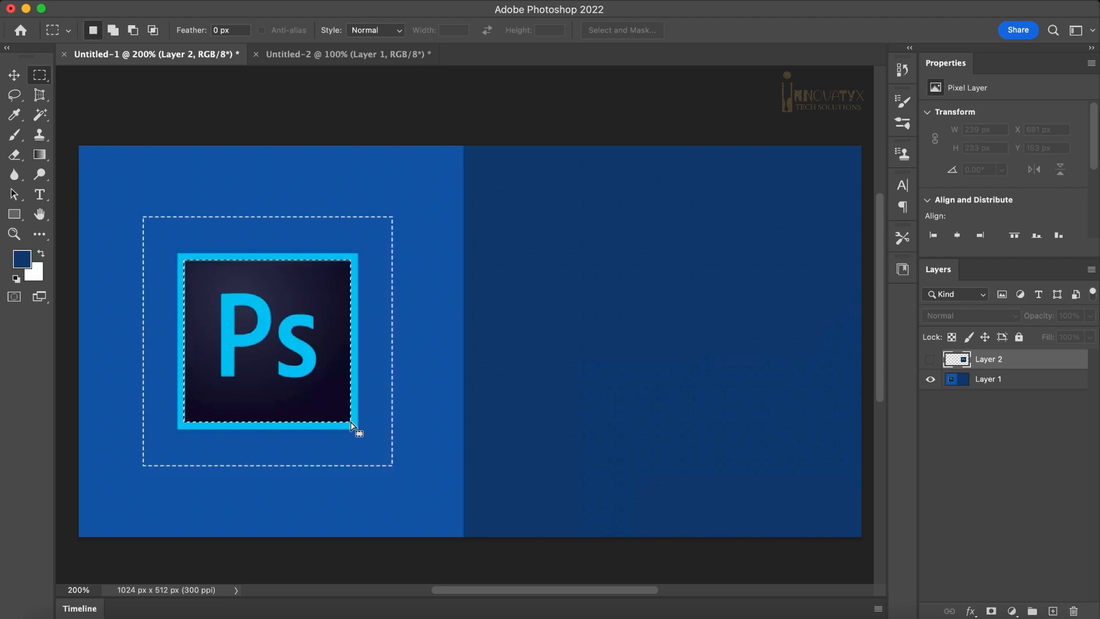
right_click(295, 356)
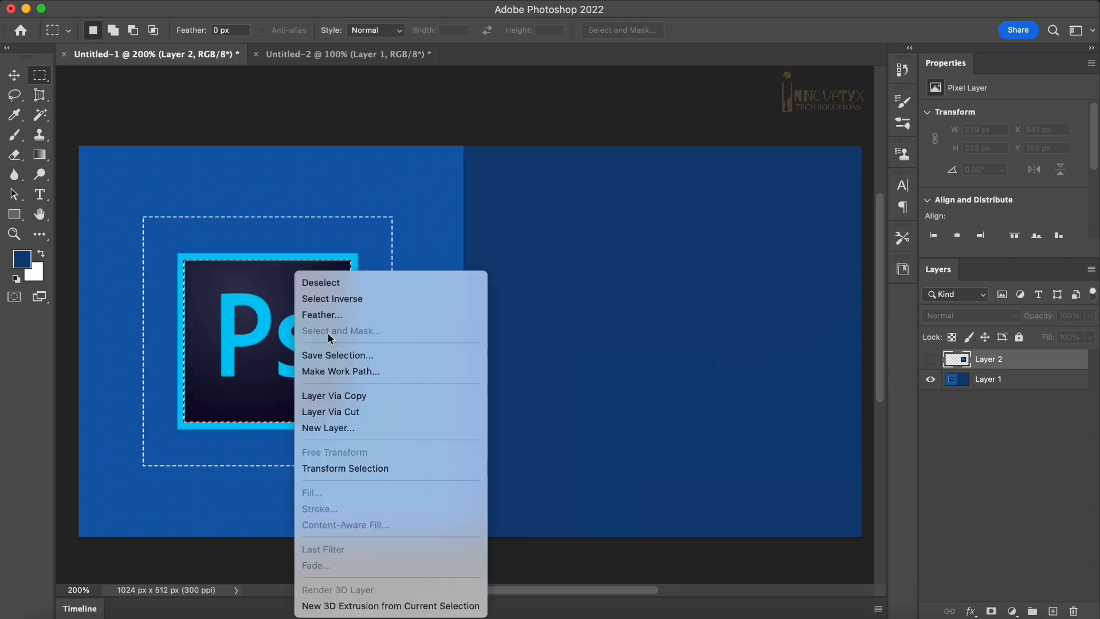
click(375, 415)
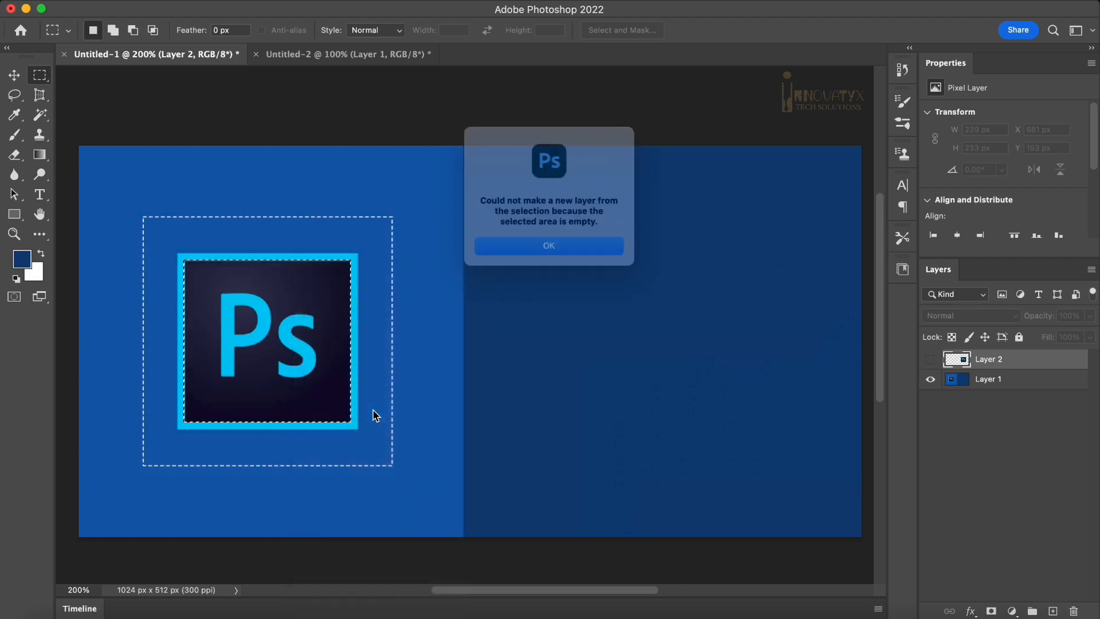
click(599, 255)
Cut the selected inner square from Layer 1 to a new layer and move it onto the dark blue half.
click(1010, 381)
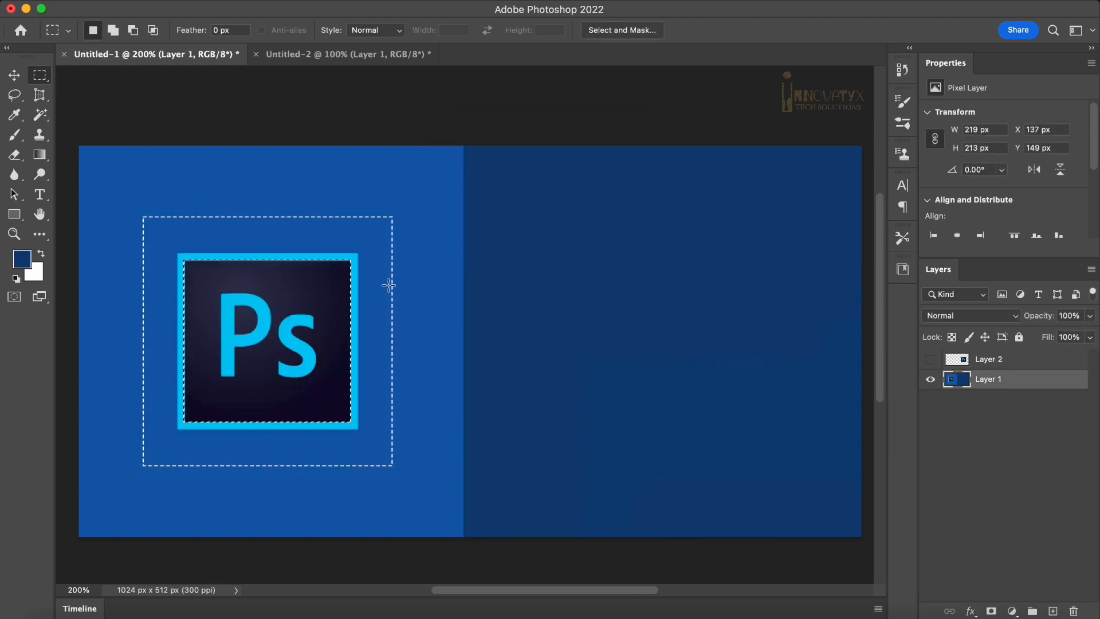
right_click(256, 332)
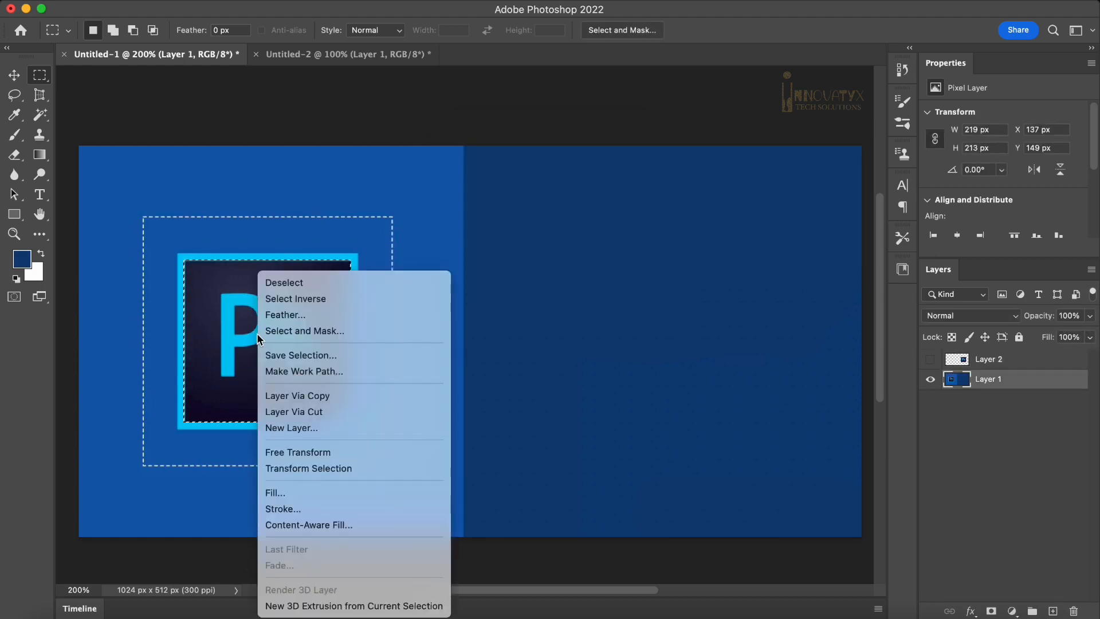
click(309, 413)
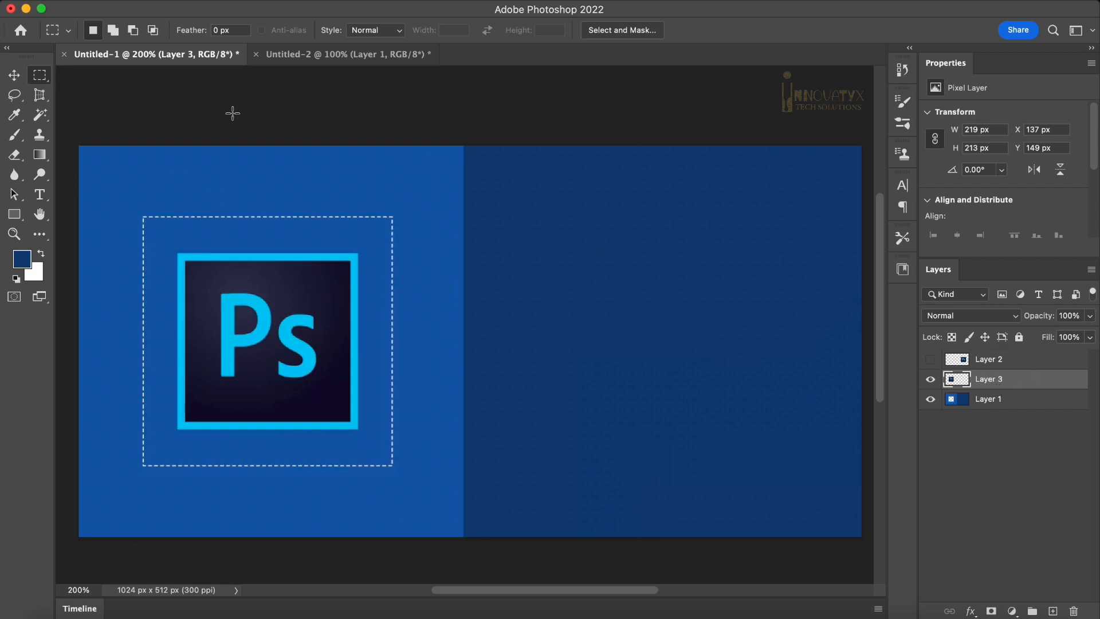
click(14, 75)
drag(229, 318, 661, 323)
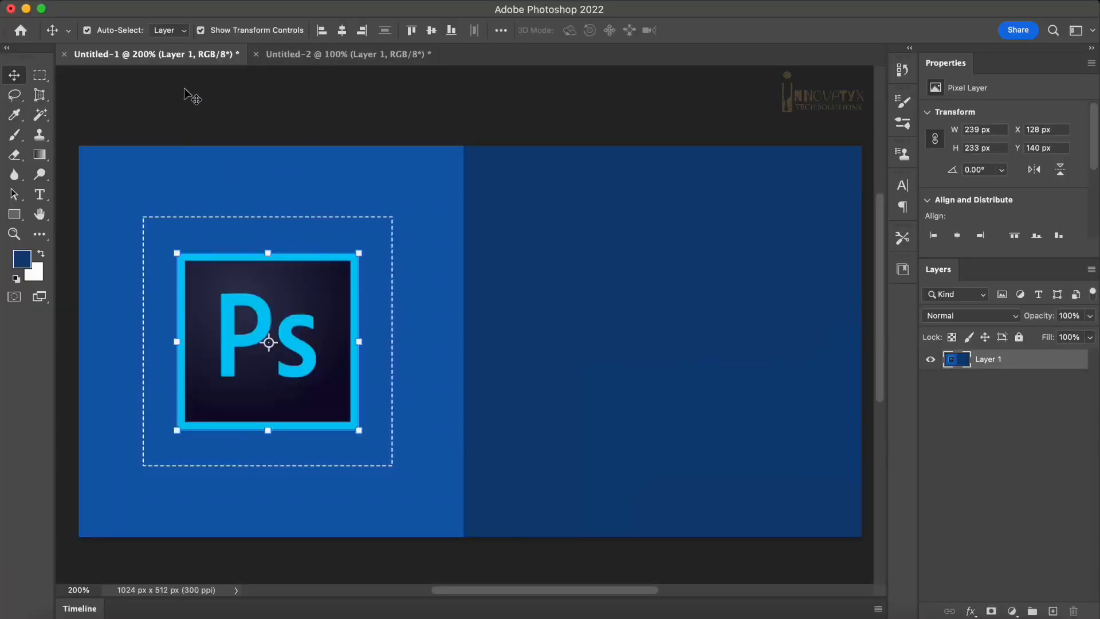
Make a circular selection about 267 by 266 px over the Ps logo with the Elliptical Marquee tool.
right_click(39, 75)
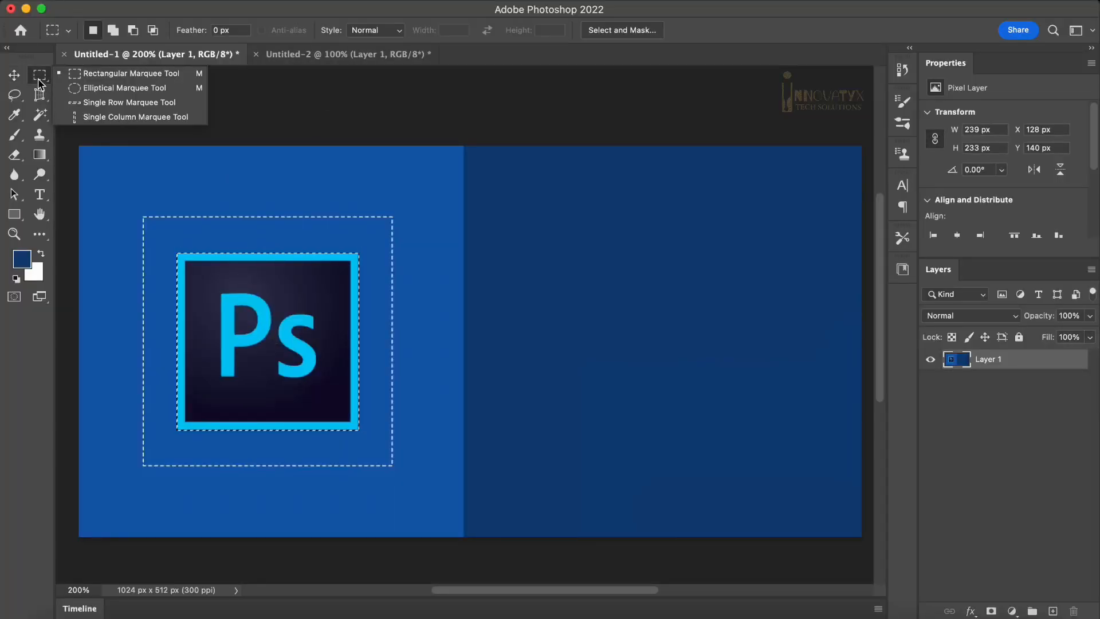
click(101, 86)
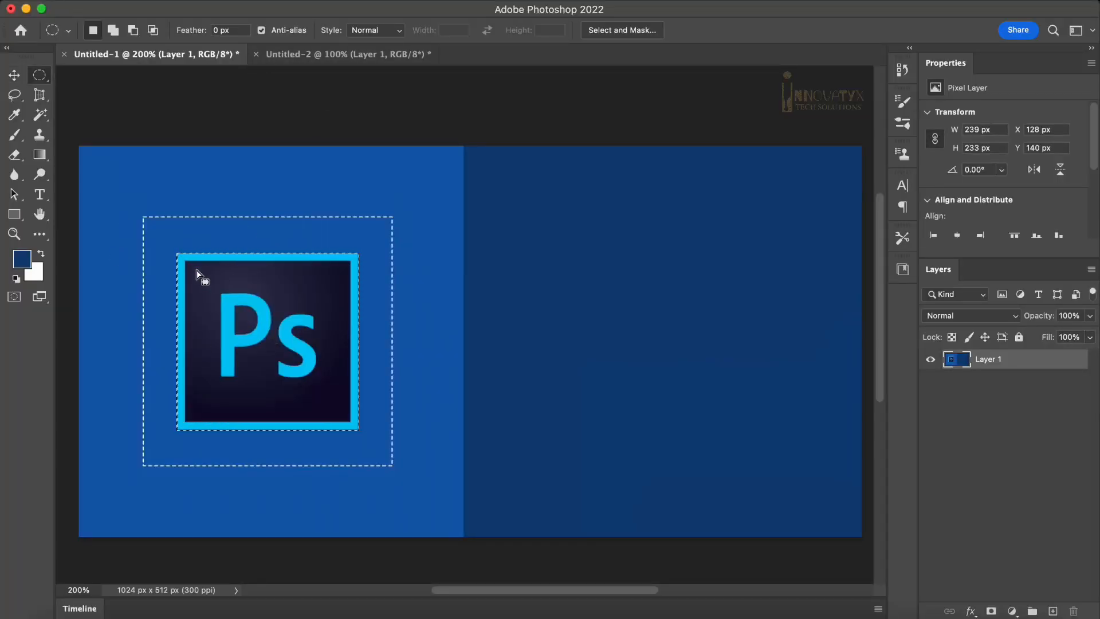
click(164, 212)
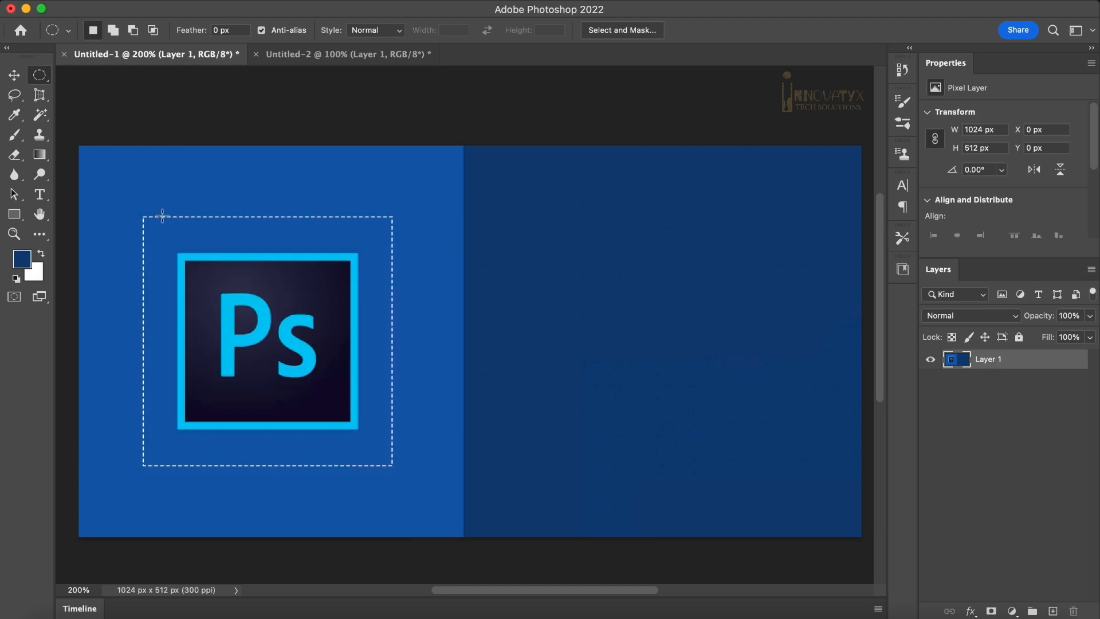
drag(165, 239, 369, 442)
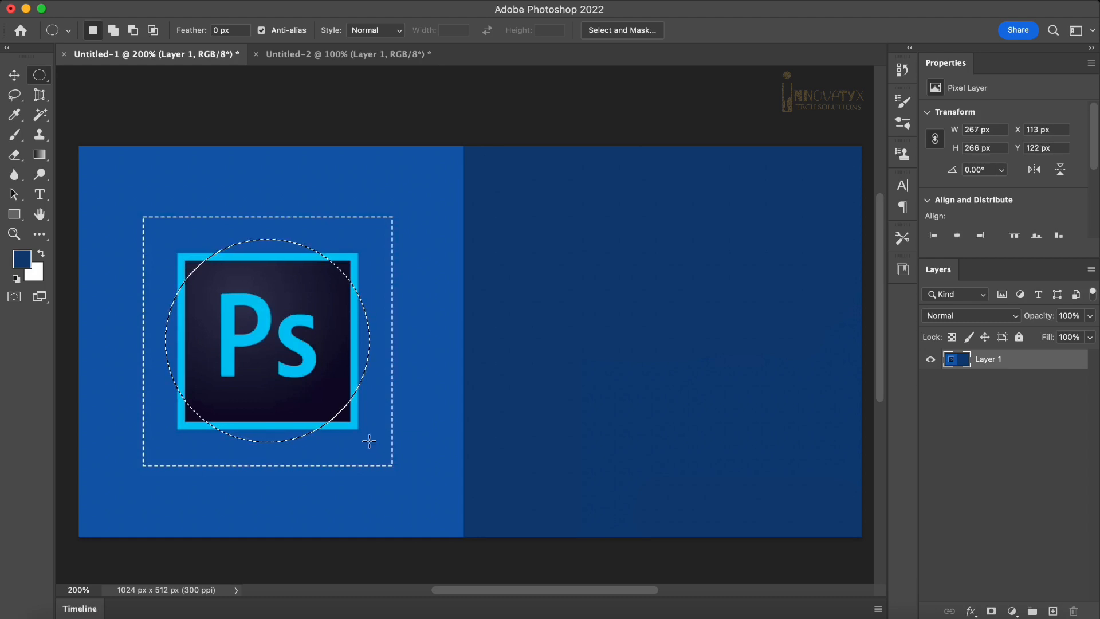
Try cutting the circular selection to a new layer and moving it onto the dark blue half, and undo both.
right_click(263, 270)
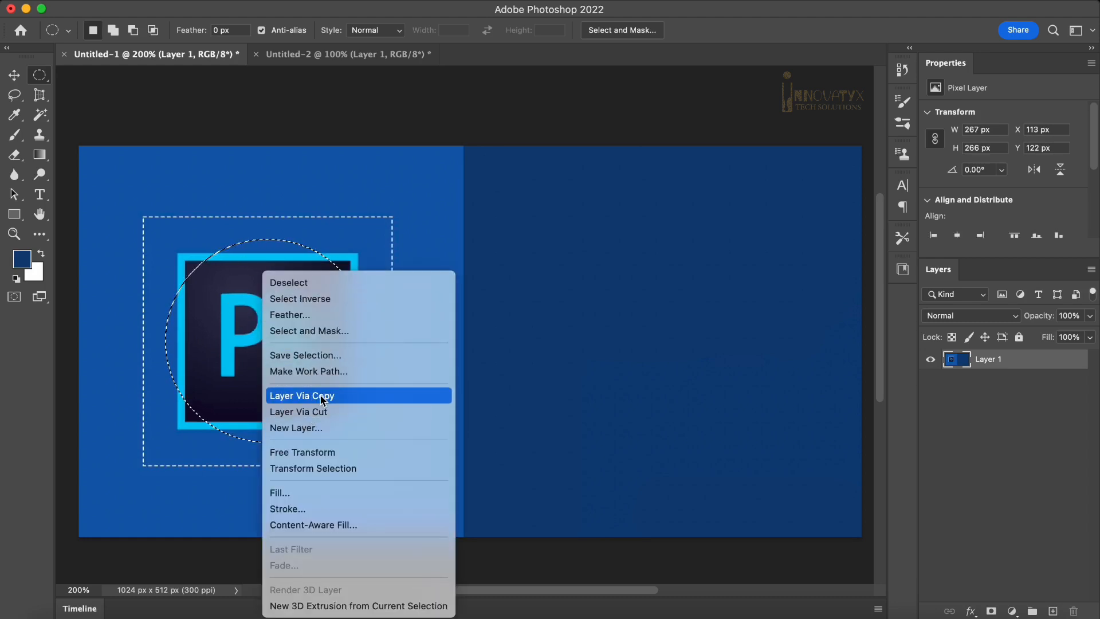
click(318, 411)
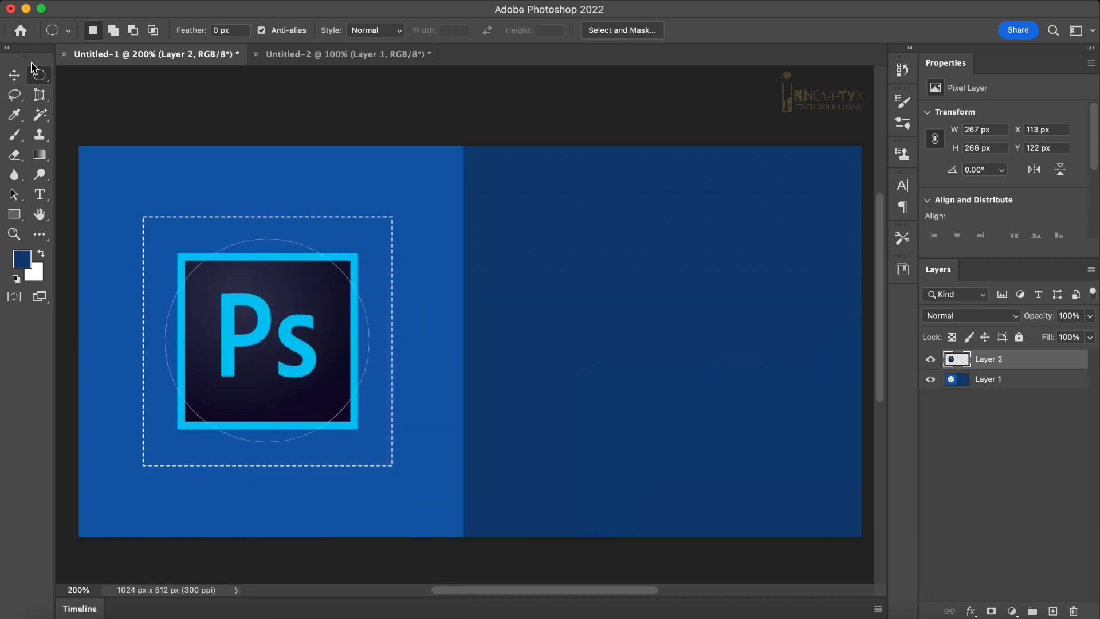
click(14, 75)
drag(269, 342, 631, 334)
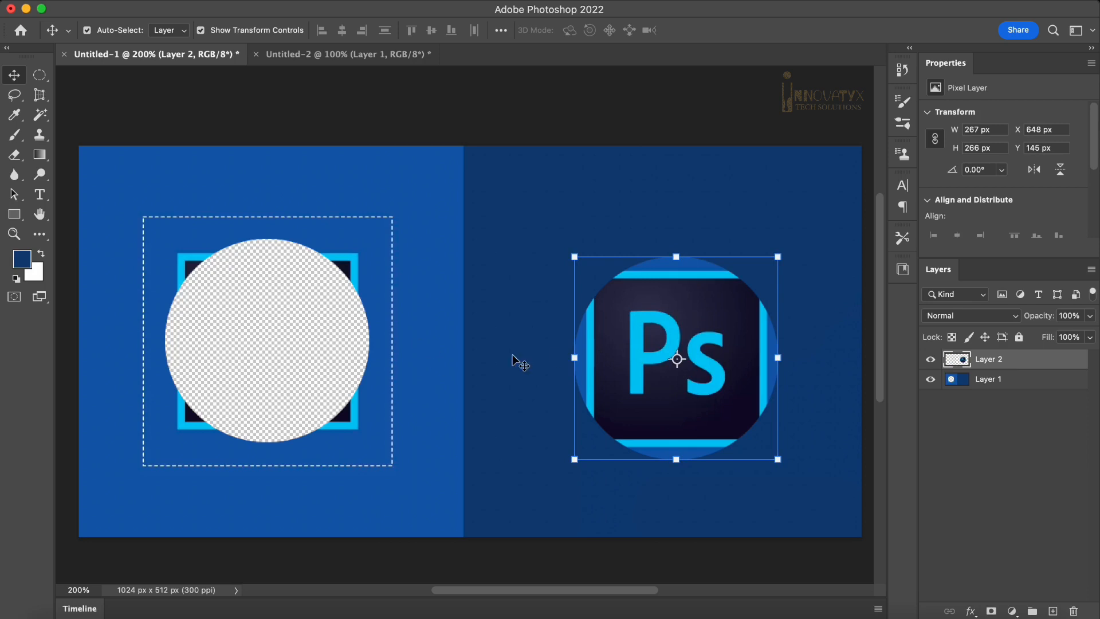
key(super+z)
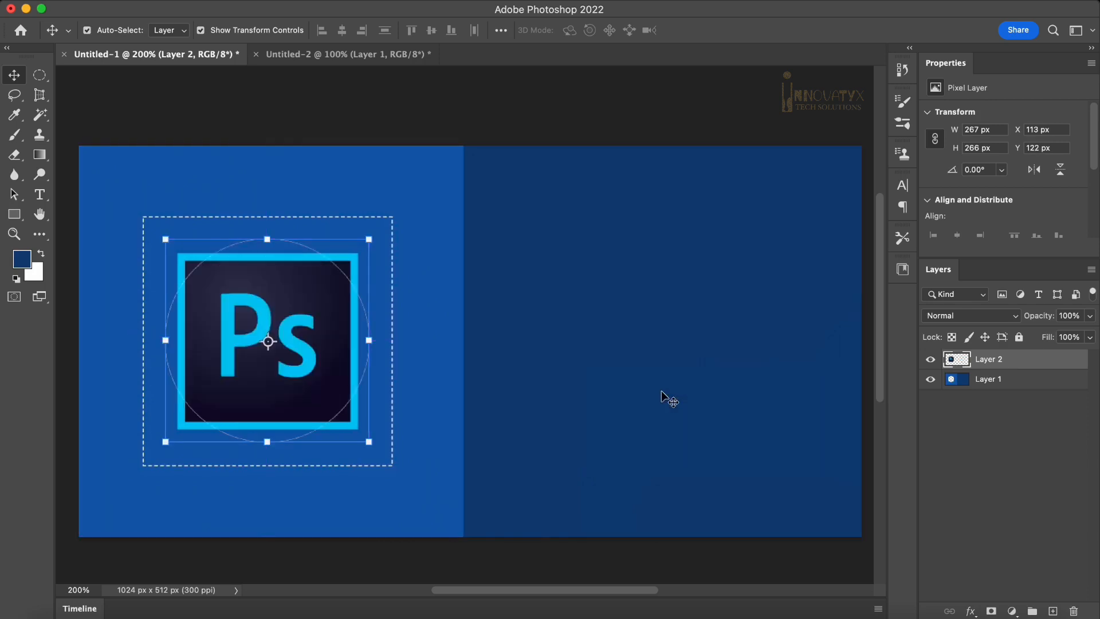
key(super+z)
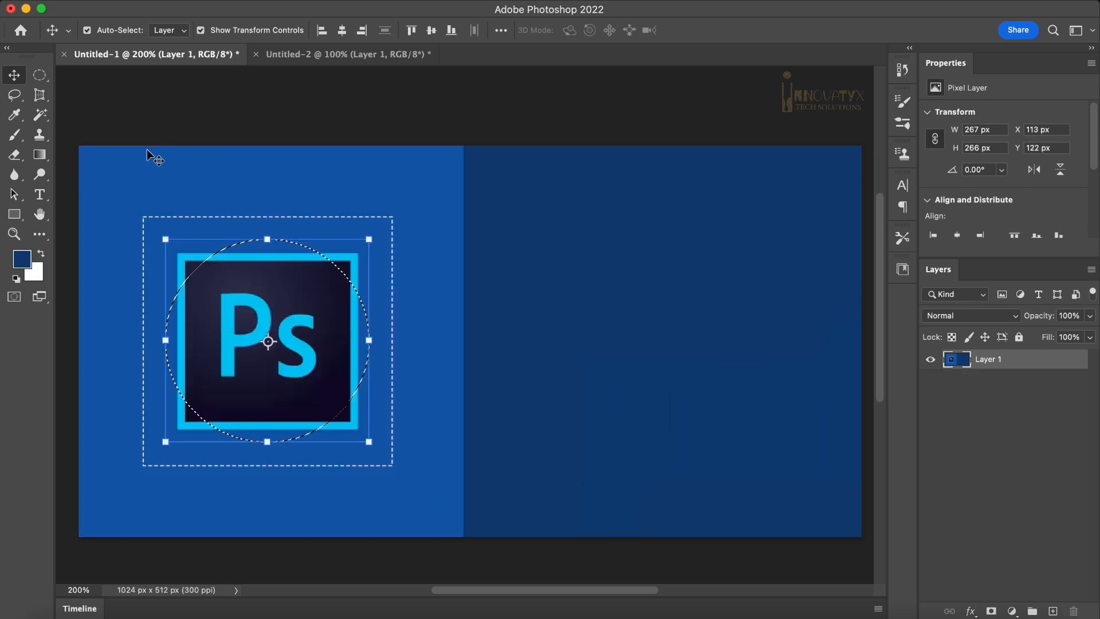
Select a one-pixel-high row across Layer 1 at Y 93 px with the Single Row Marquee tool.
click(39, 74)
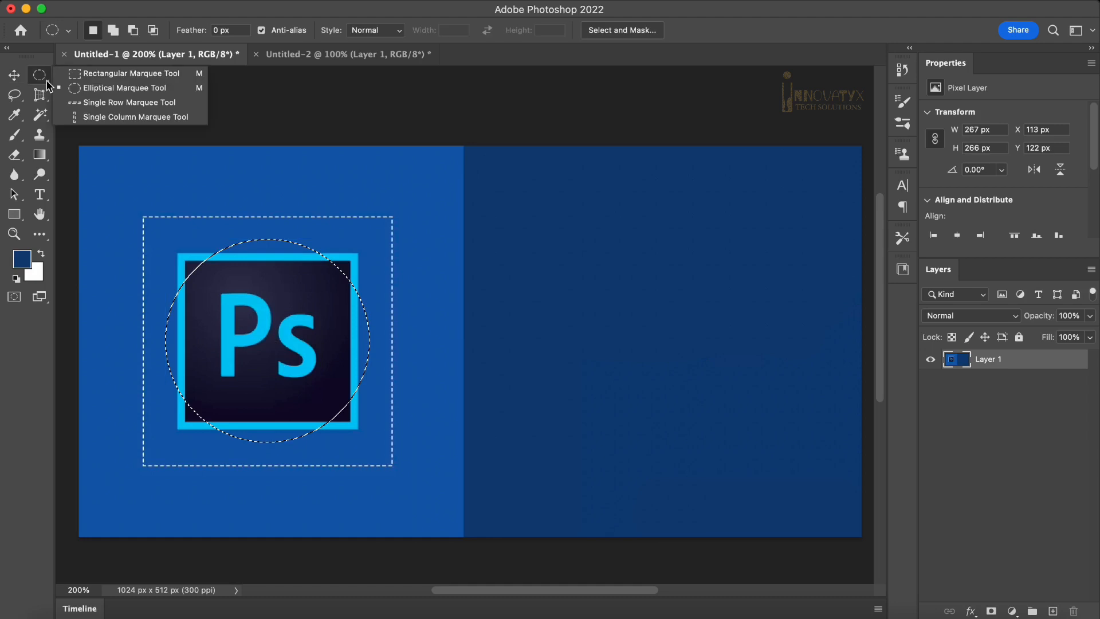
click(95, 102)
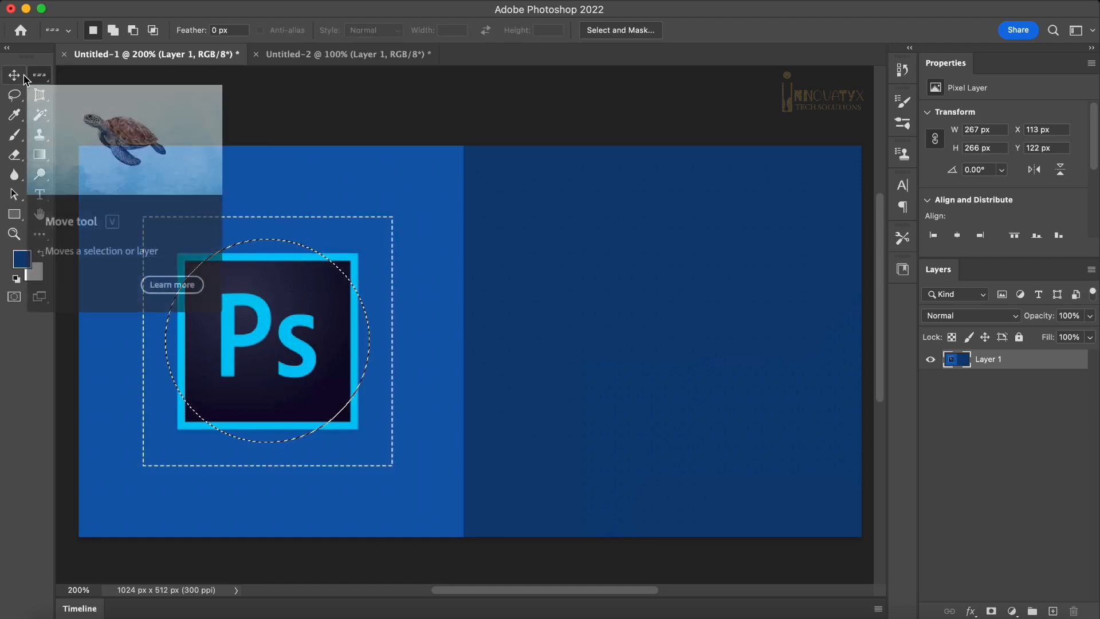
click(177, 147)
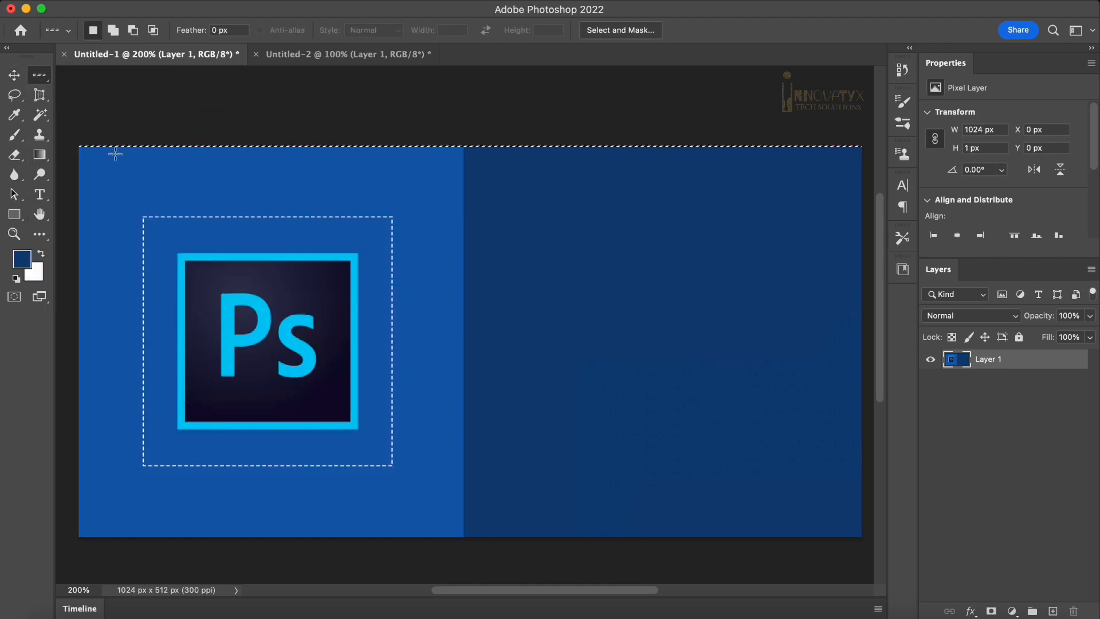
click(103, 217)
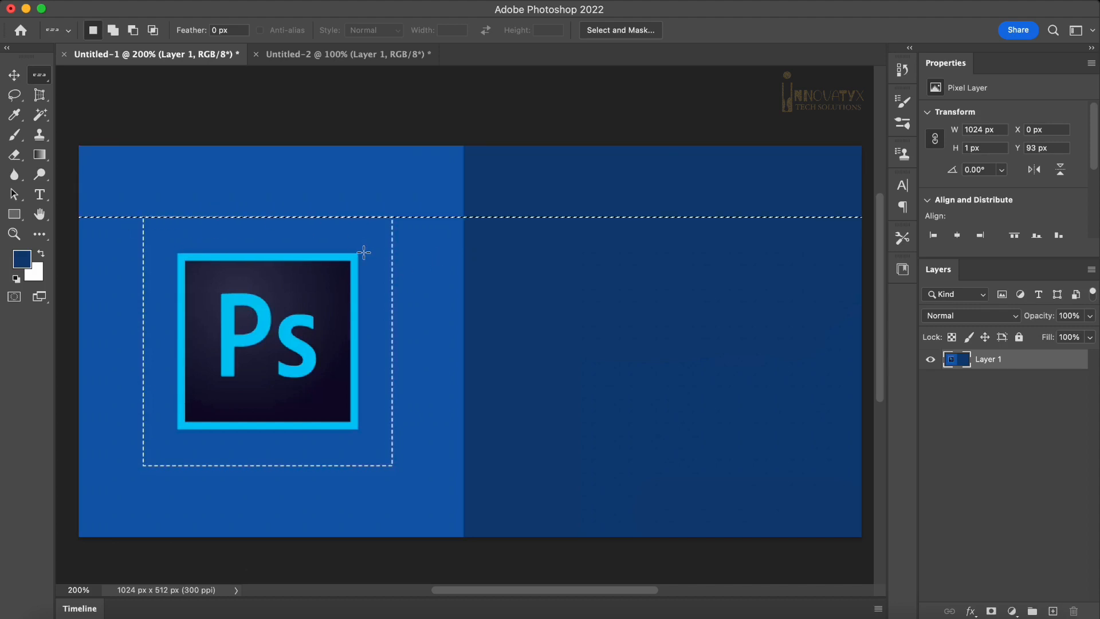
Cut the selected pixel row out of Layer 1 and paste it as a new layer.
key(super+equal)
key(super+equal)
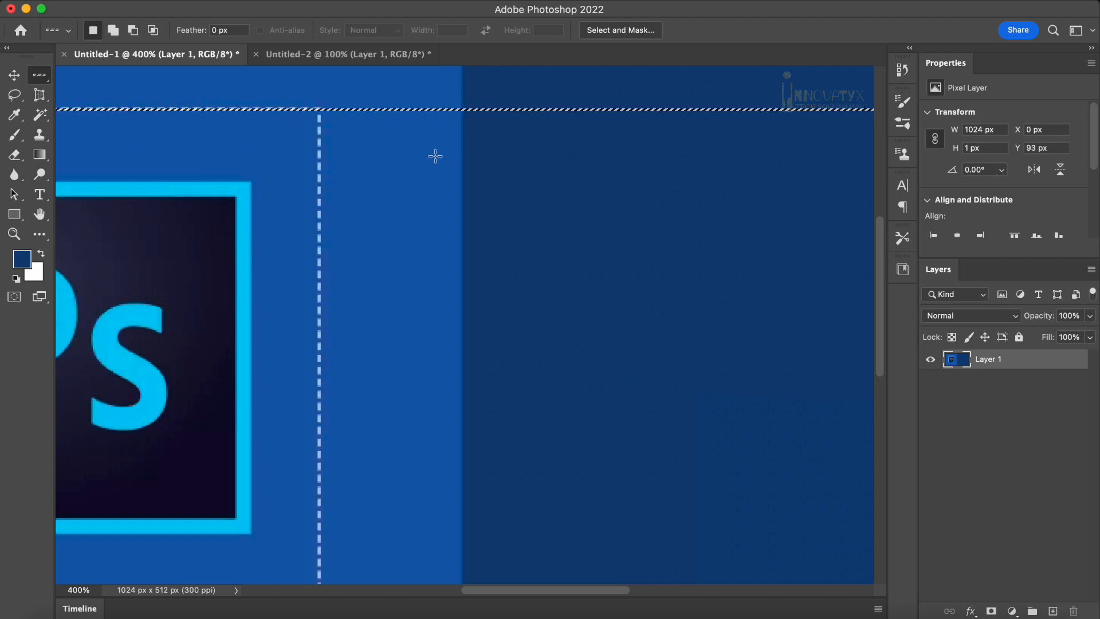
key(Delete)
key(super+d)
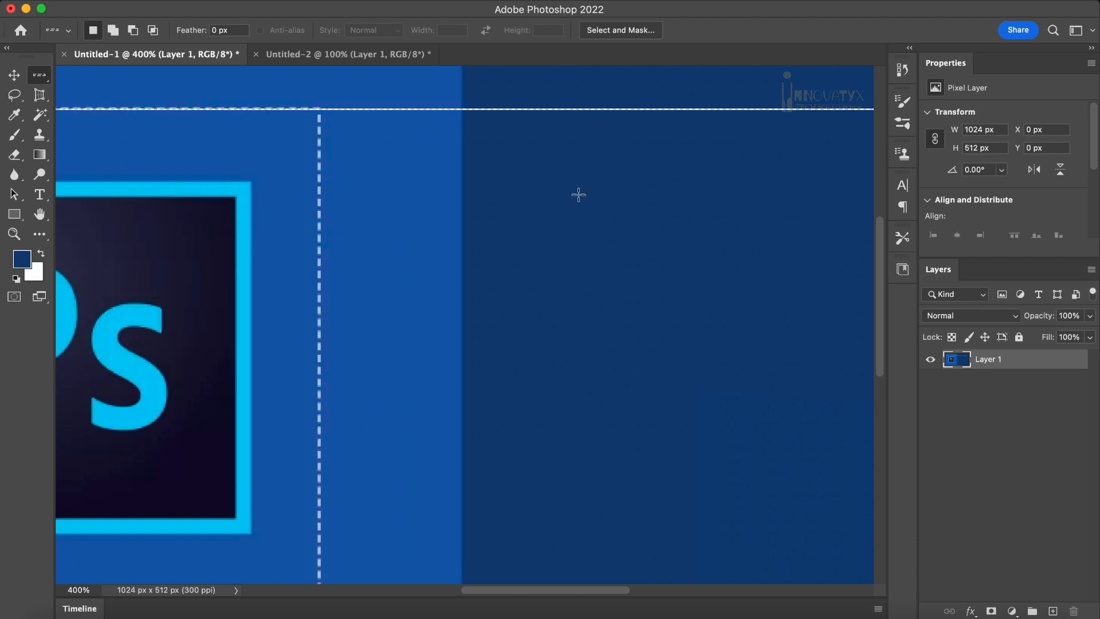
key(super+v)
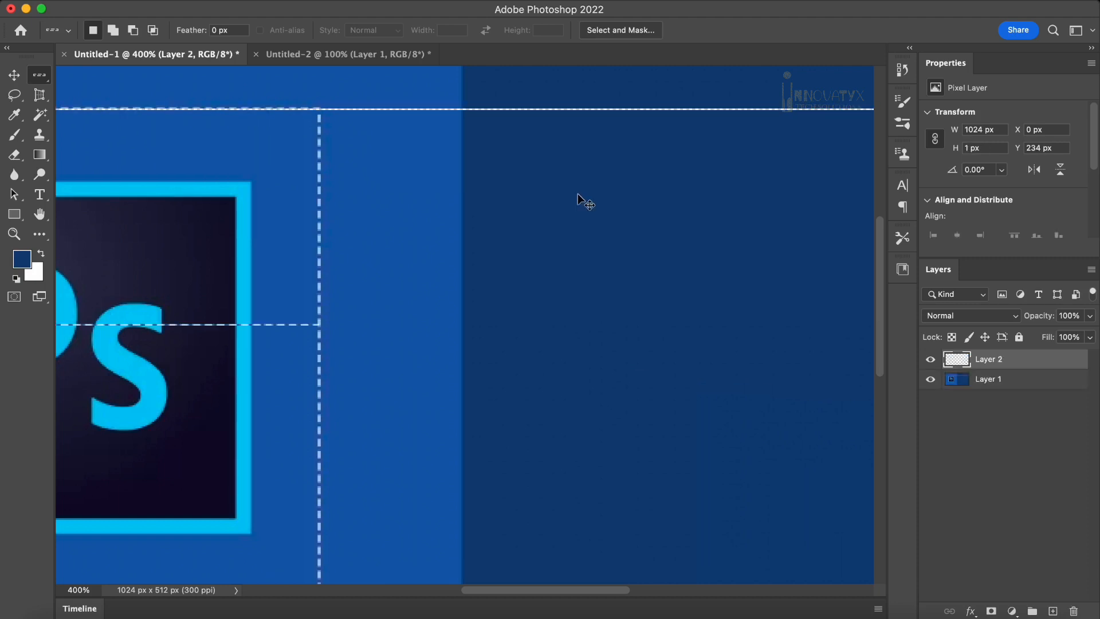
Select a second pixel row on Layer 1 at Y 239 px, cut it out and paste it as a new layer.
key(super+minus)
key(super+minus)
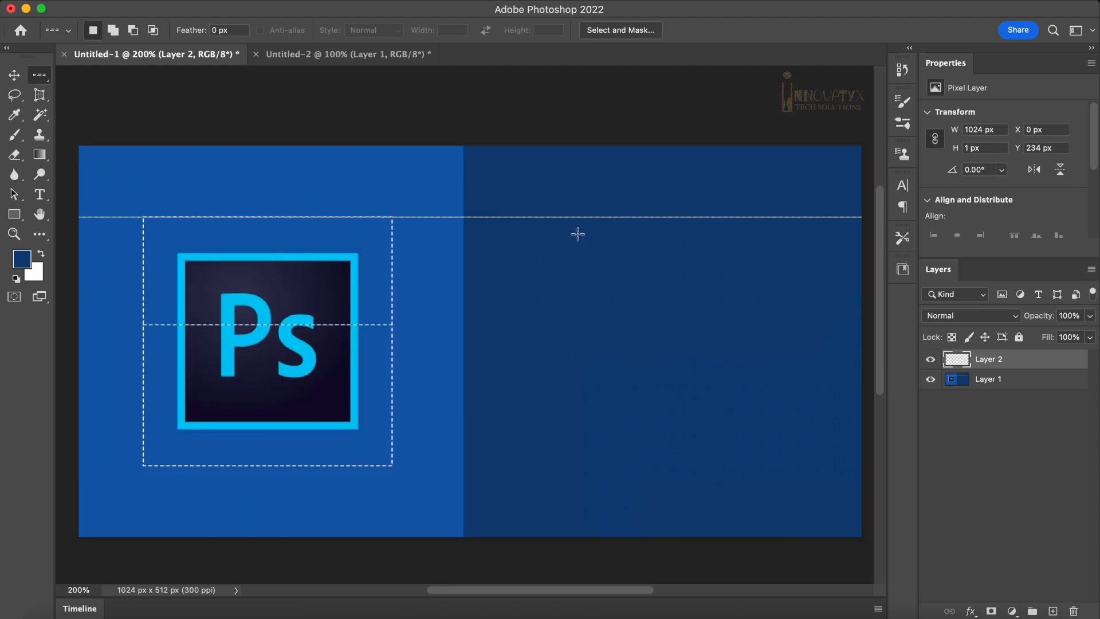
click(566, 328)
click(958, 380)
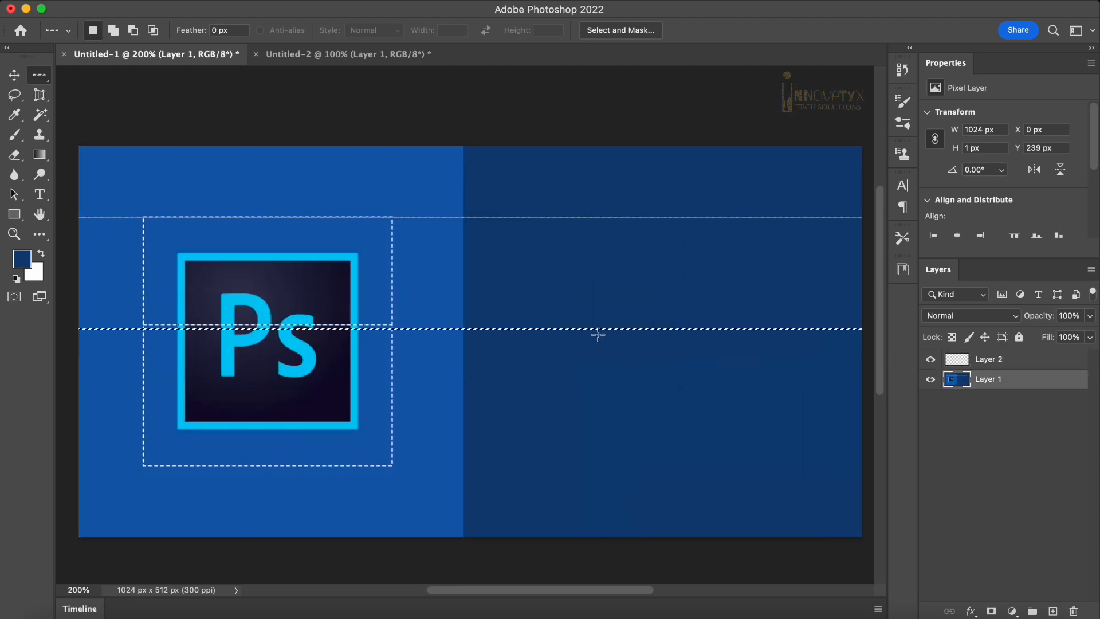
drag(599, 342, 552, 409)
key(super+j)
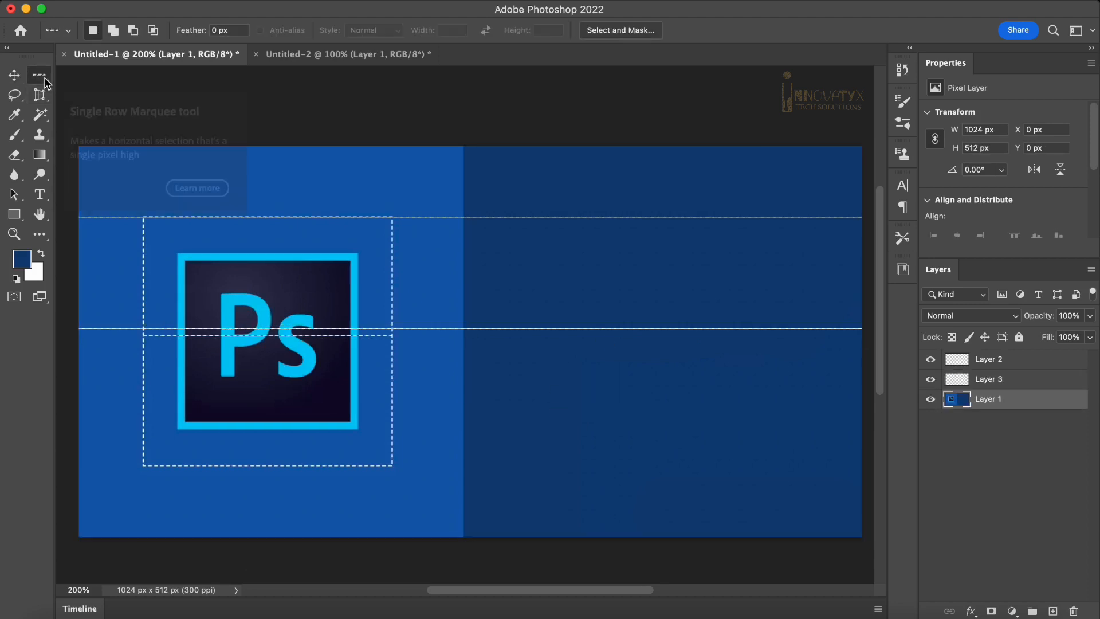
Select a pixel column of Layer 1 at X 748 px with the Single Column Marquee tool, cut it and paste it as a new layer.
right_click(44, 80)
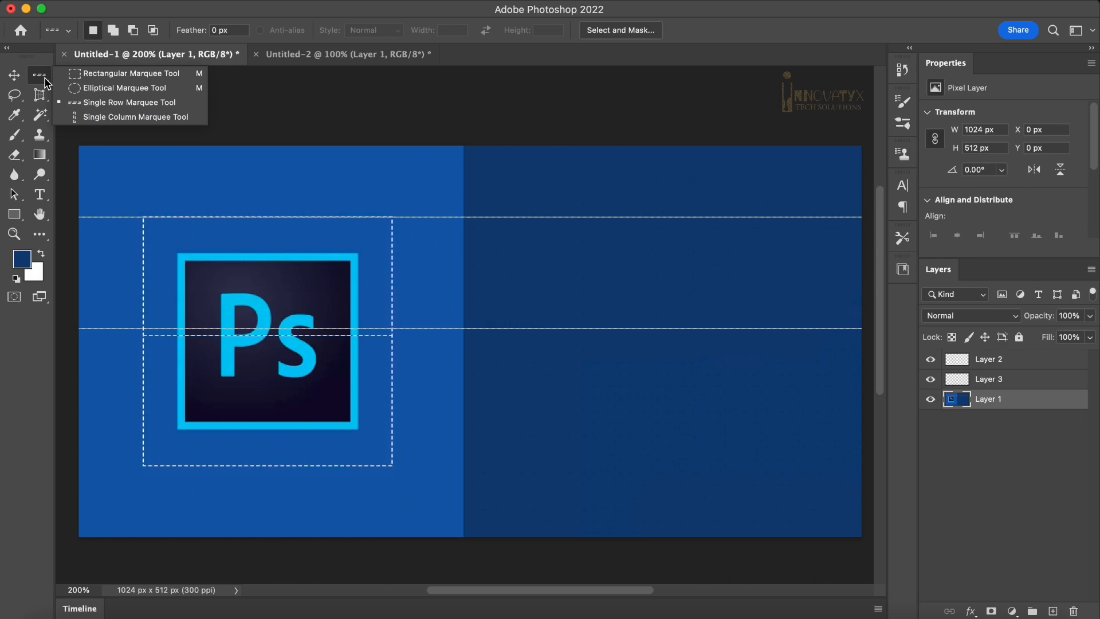
click(87, 117)
drag(613, 194, 817, 187)
click(652, 189)
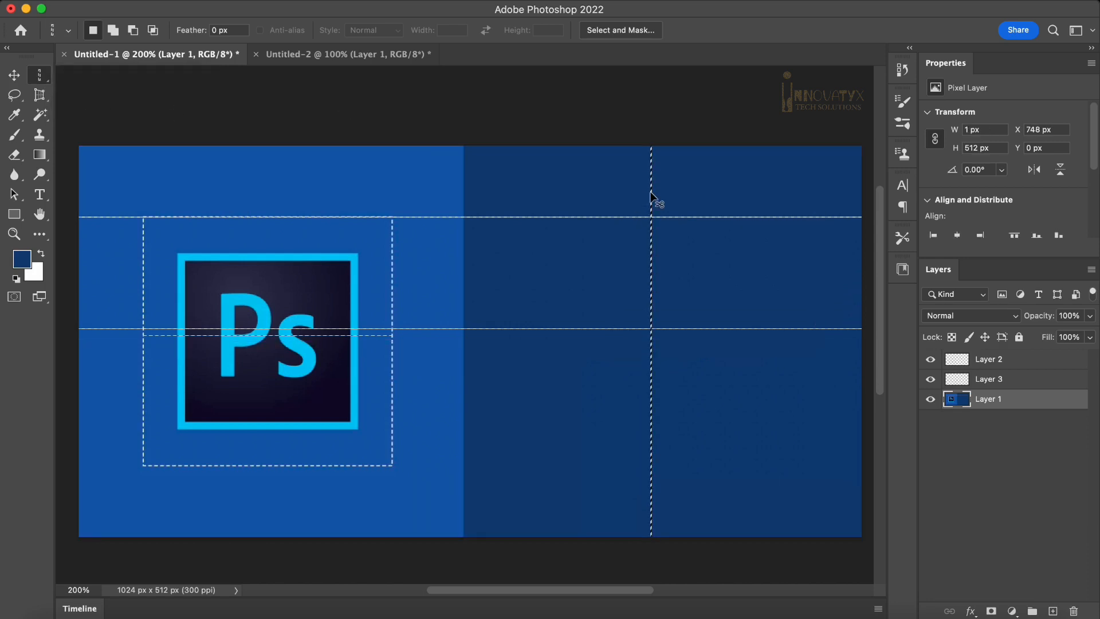
key(super+j)
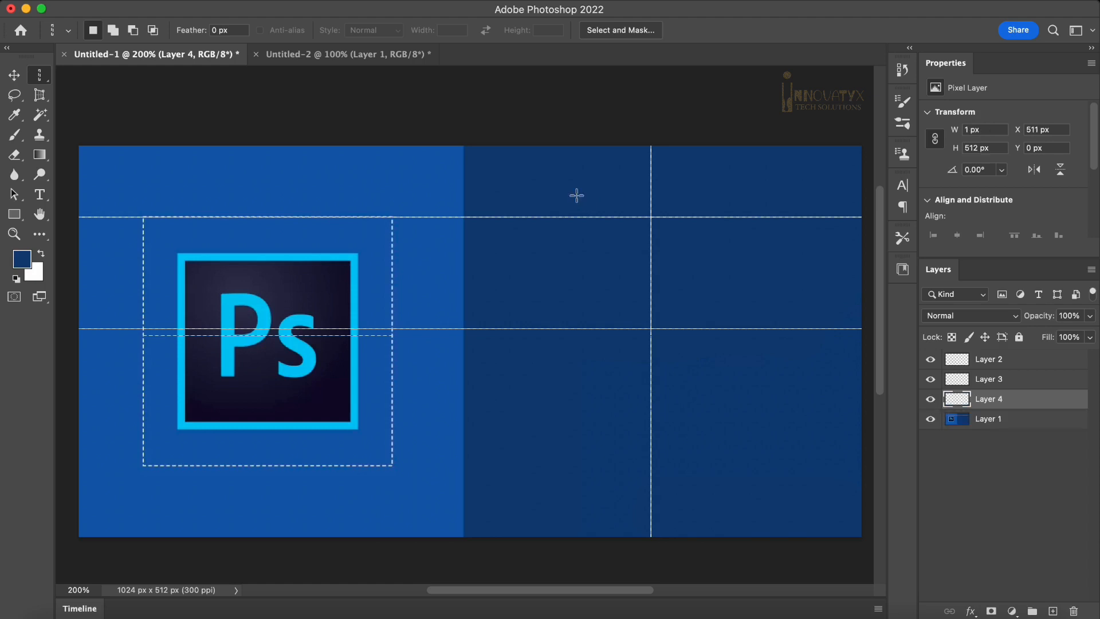
Nudge the pasted column strip right to X 522 px with the Move tool.
click(15, 75)
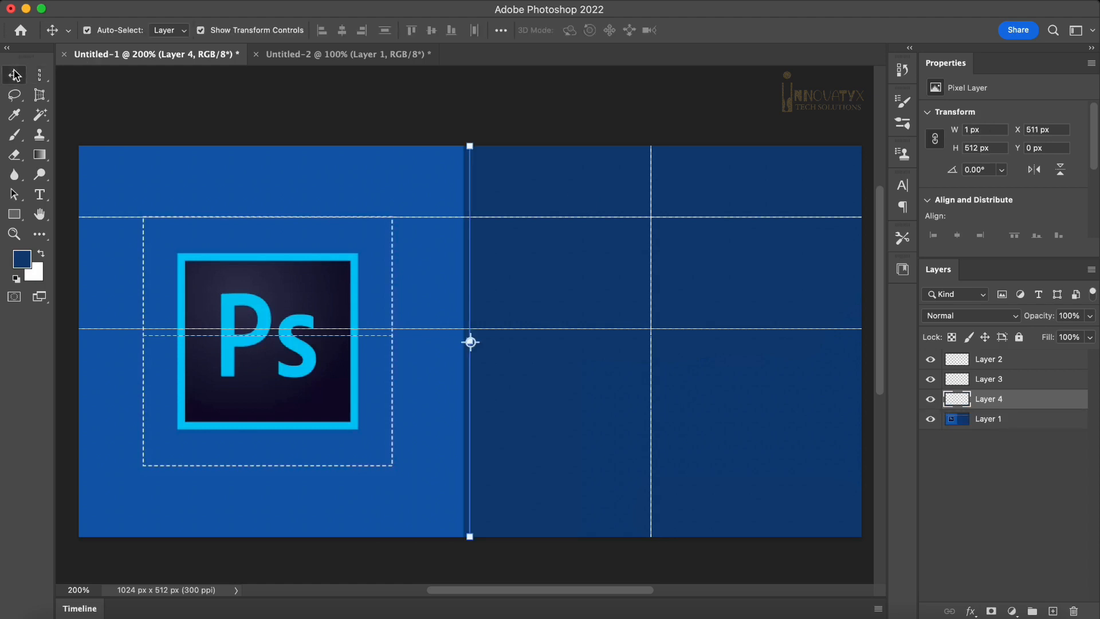
key(Right)
key(Right)
key(Right)
key(Right)
key(Right)
key(Right)
key(Right)
key(Right)
key(Right)
key(Right)
key(Right)
key(Right)
key(Right)
key(Right)
key(Right)
key(Right)
key(Right)
key(Right)
key(Right)
key(Right)
key(Right)
key(Right)
key(Right)
key(Right)
key(Right)
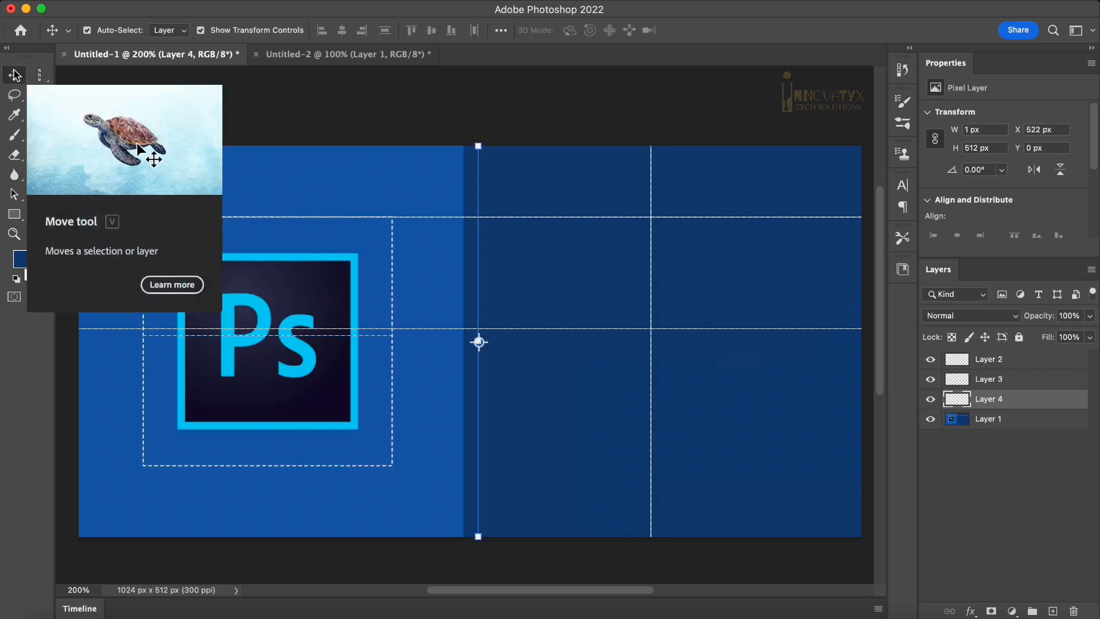
Nudge the one-pixel column strip on Layer 4 further right to X 546 px.
key(Right)
key(Right)
key(Right)
key(Right)
key(Right)
key(Right)
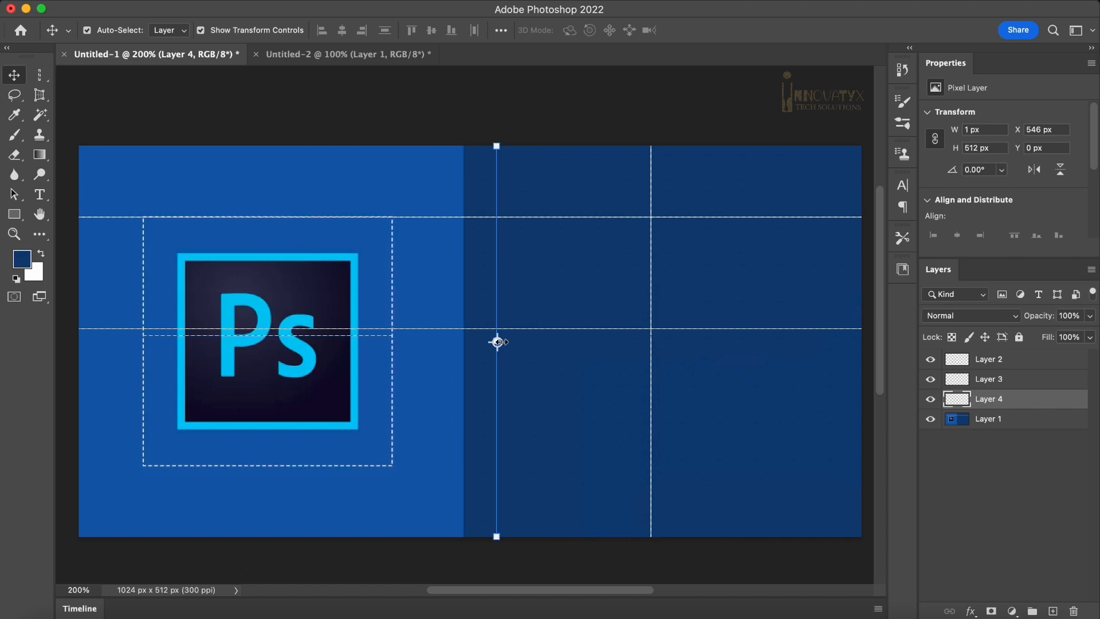
Free-transform the column strip on Layer 4, widening it to about 127 px.
key(ctrl+t)
drag(497, 342, 593, 341)
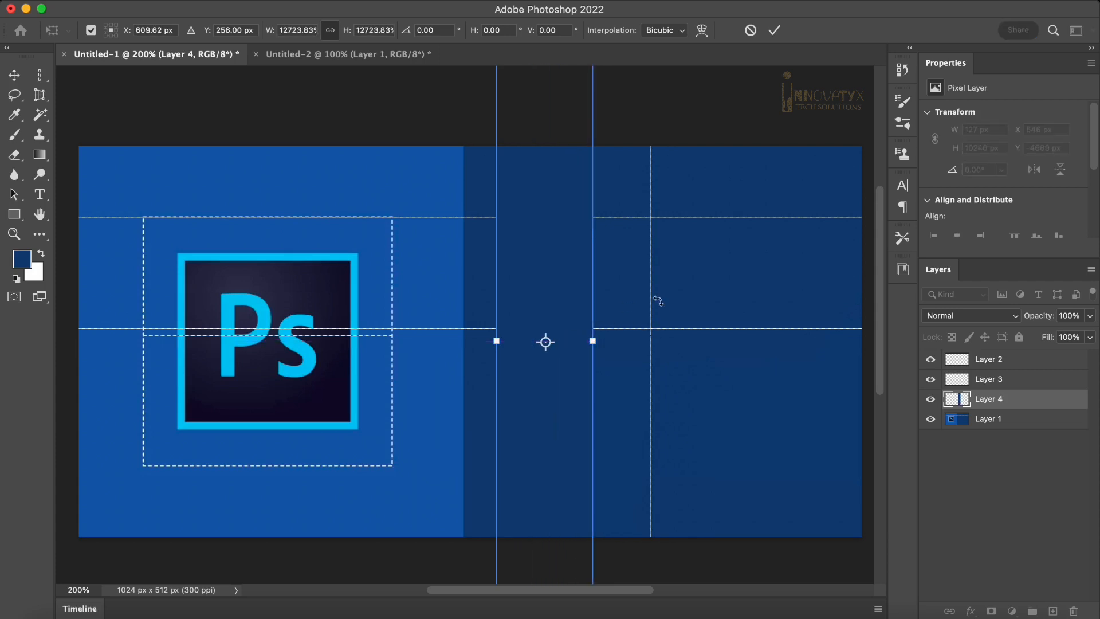
key(Return)
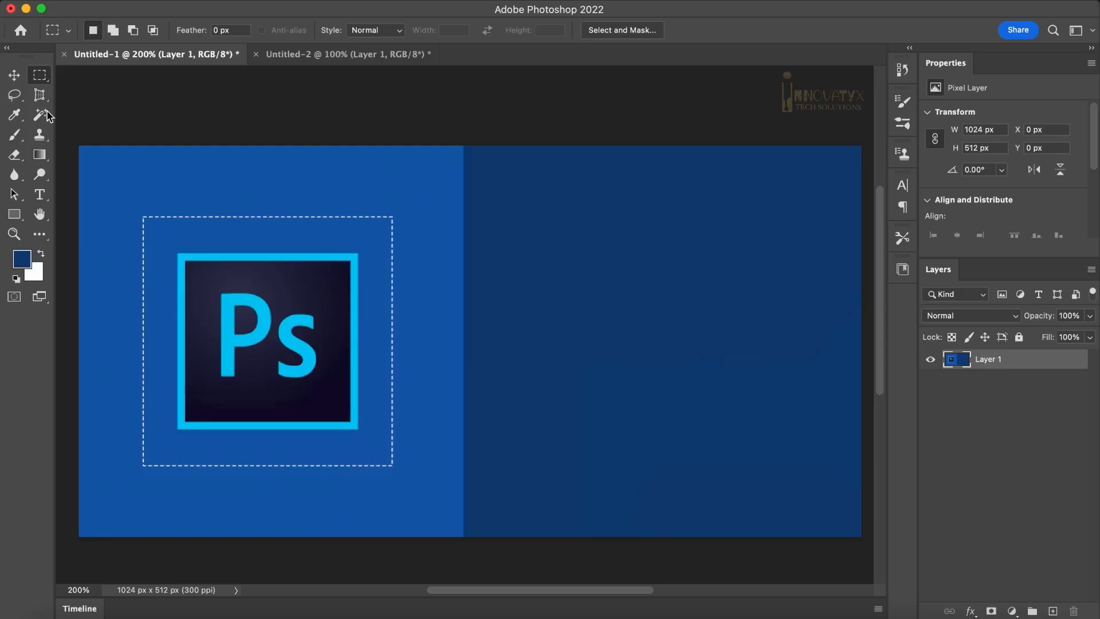
Draw a freehand selection of about 274 by 247 px around the Ps logo with the Lasso tool.
right_click(23, 103)
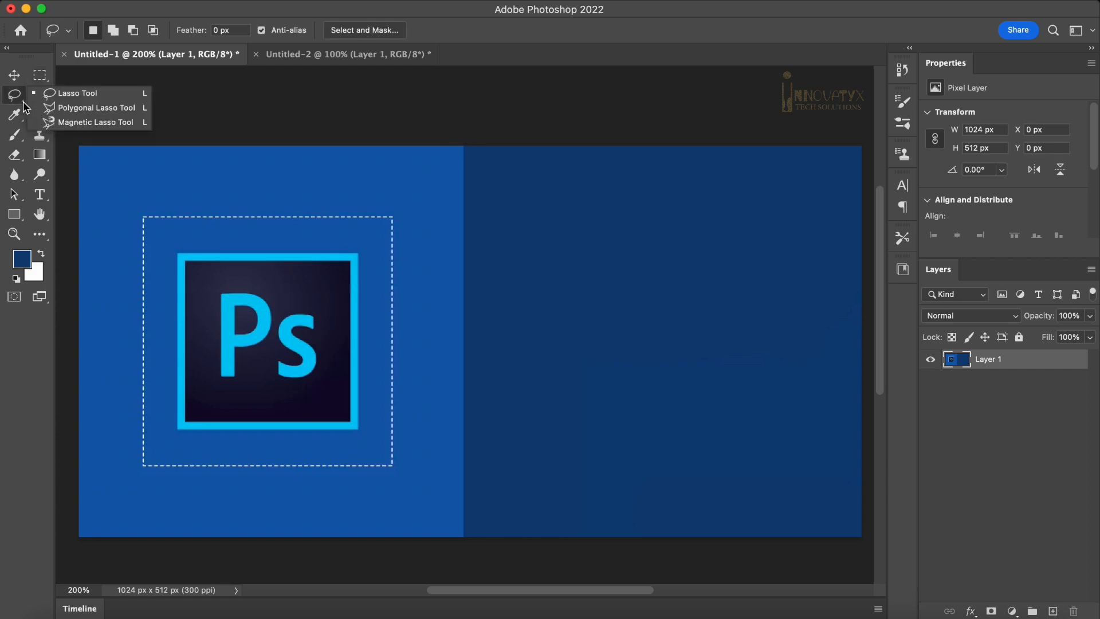
click(73, 93)
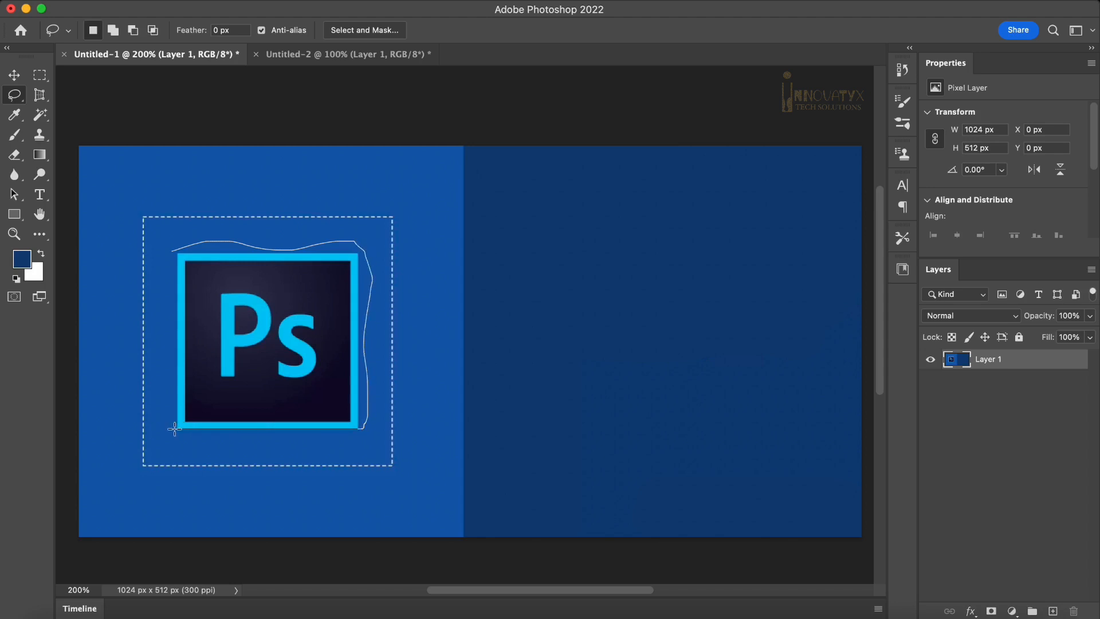
drag(172, 248, 172, 249)
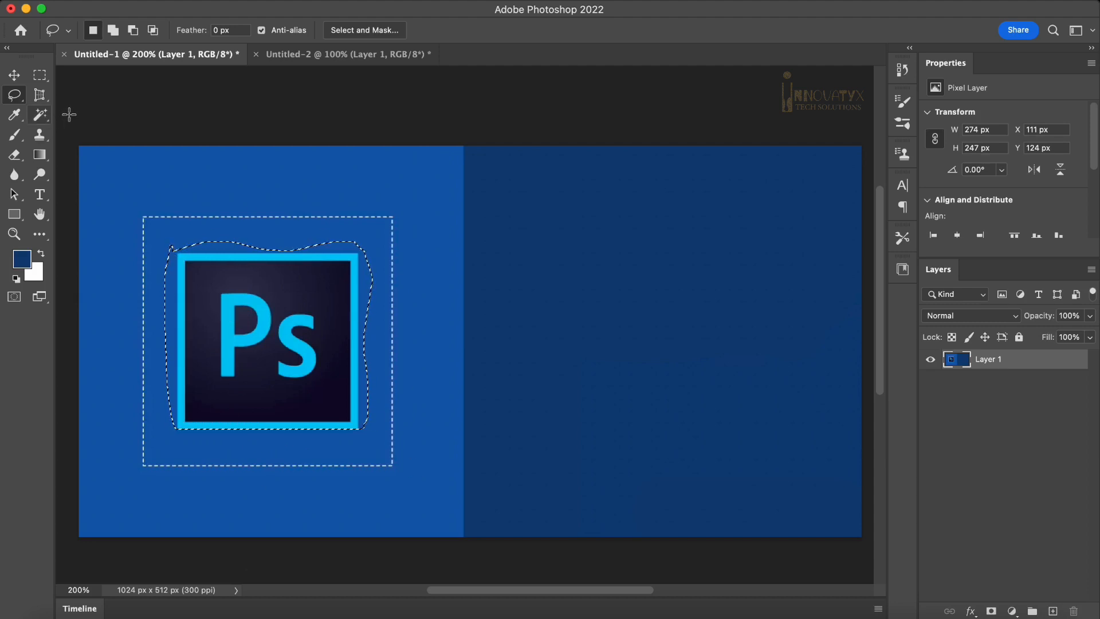
Shift the lassoed Ps logo up slightly to Y 123 px with the Move tool, and clear the selection.
click(14, 75)
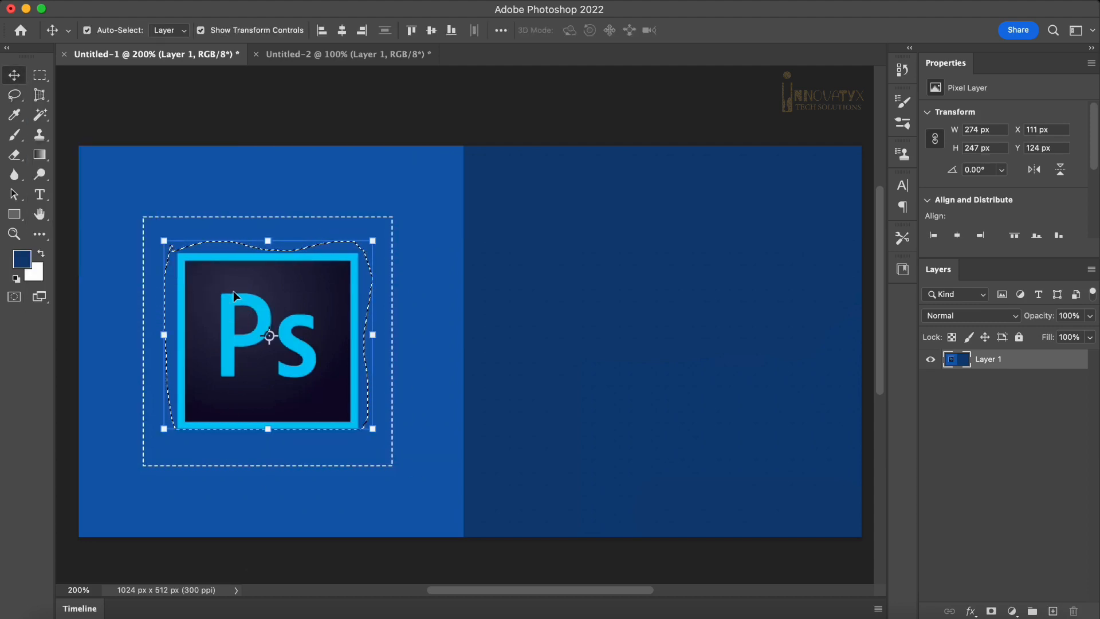
mouse_move(233, 292)
mouse_down()
mouse_move(617, 293)
mouse_move(233, 288)
mouse_up()
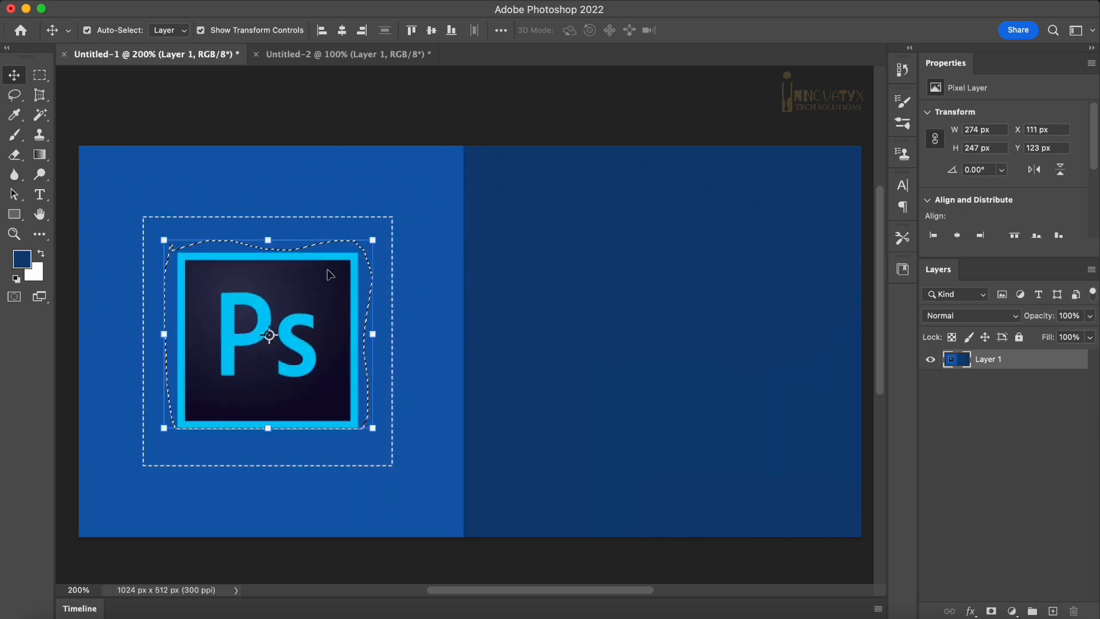
click(39, 75)
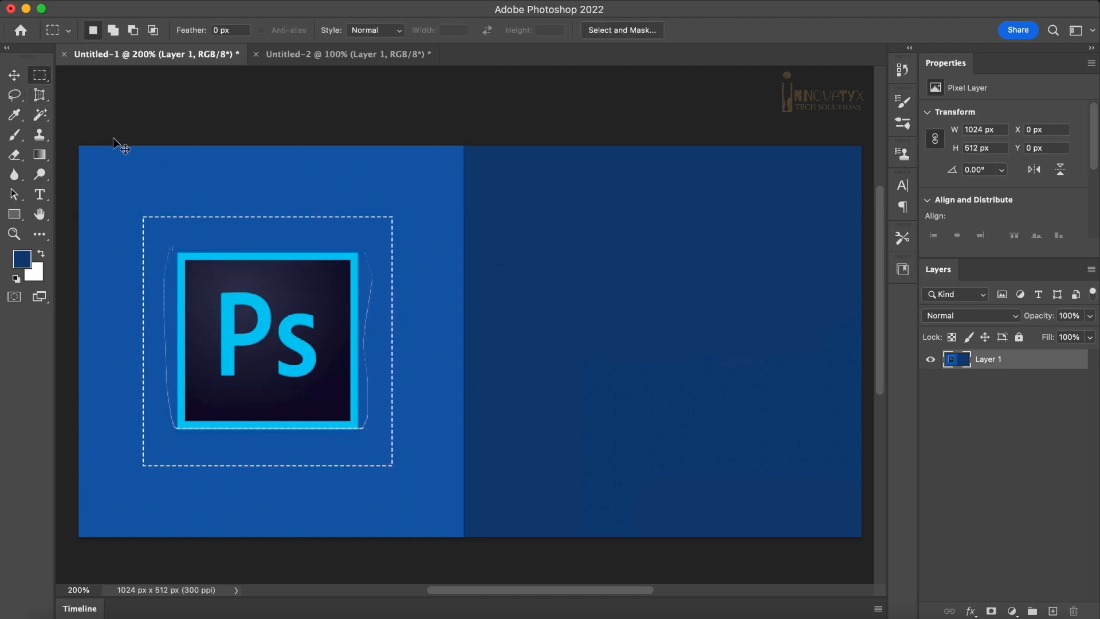
key(super+Down)
key(super+d)
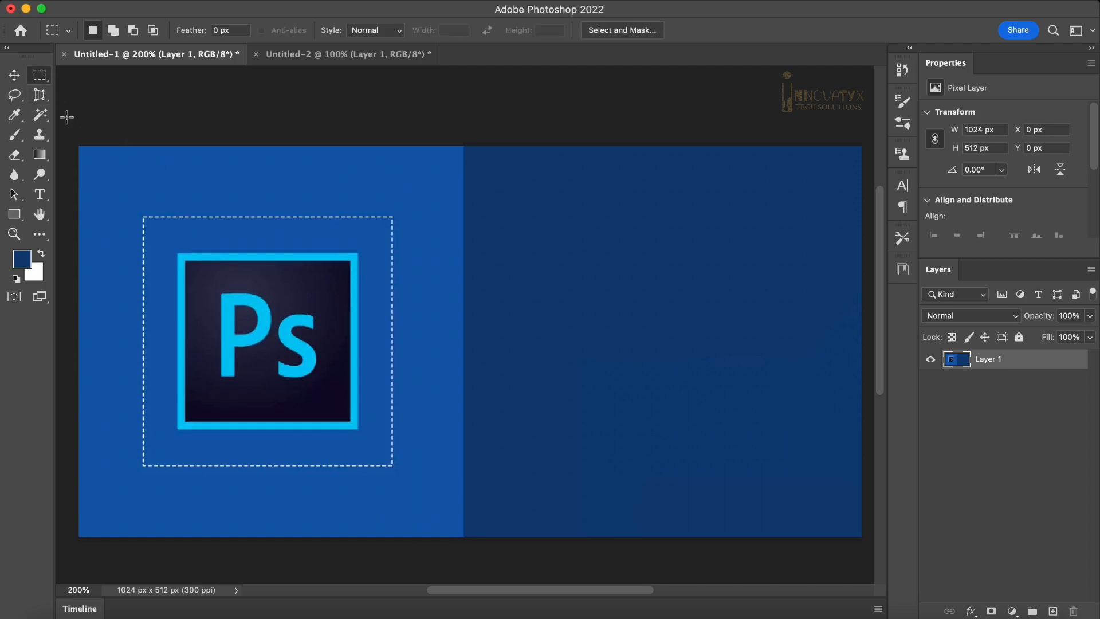
Select the triangular upper-left half of the Ps logo, about 238 by 233 px, with the Polygonal Lasso tool.
click(8, 102)
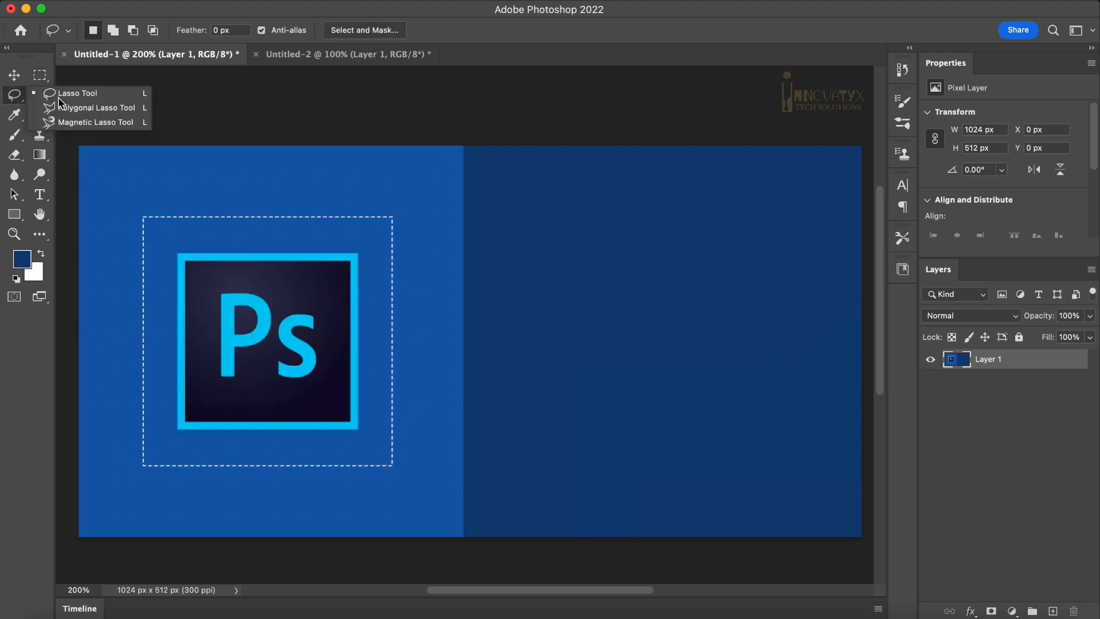
click(69, 109)
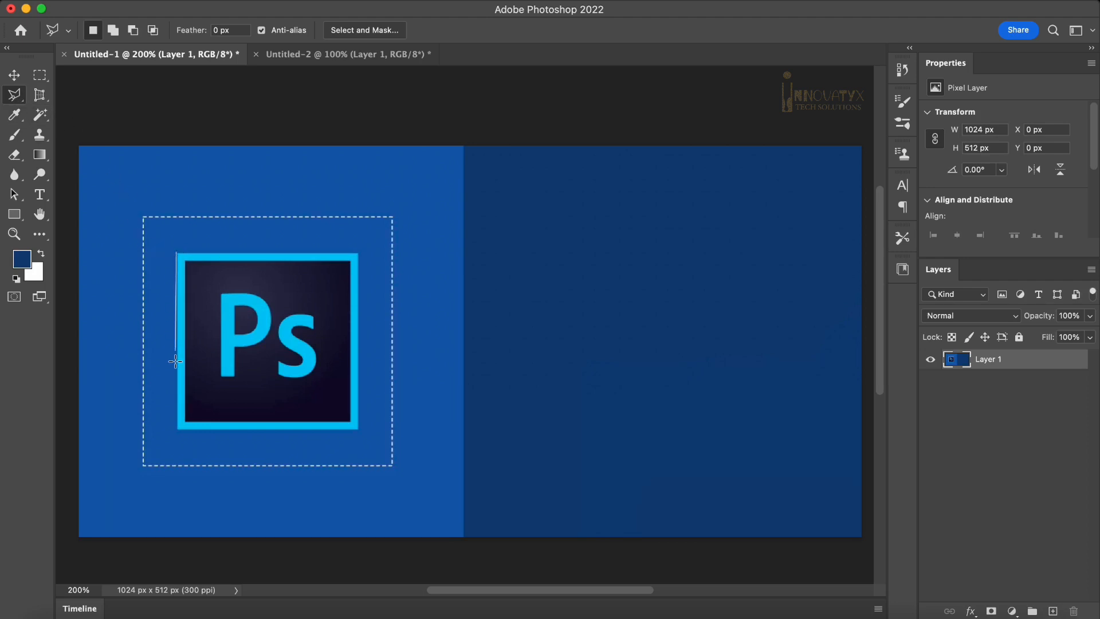
click(178, 429)
click(178, 253)
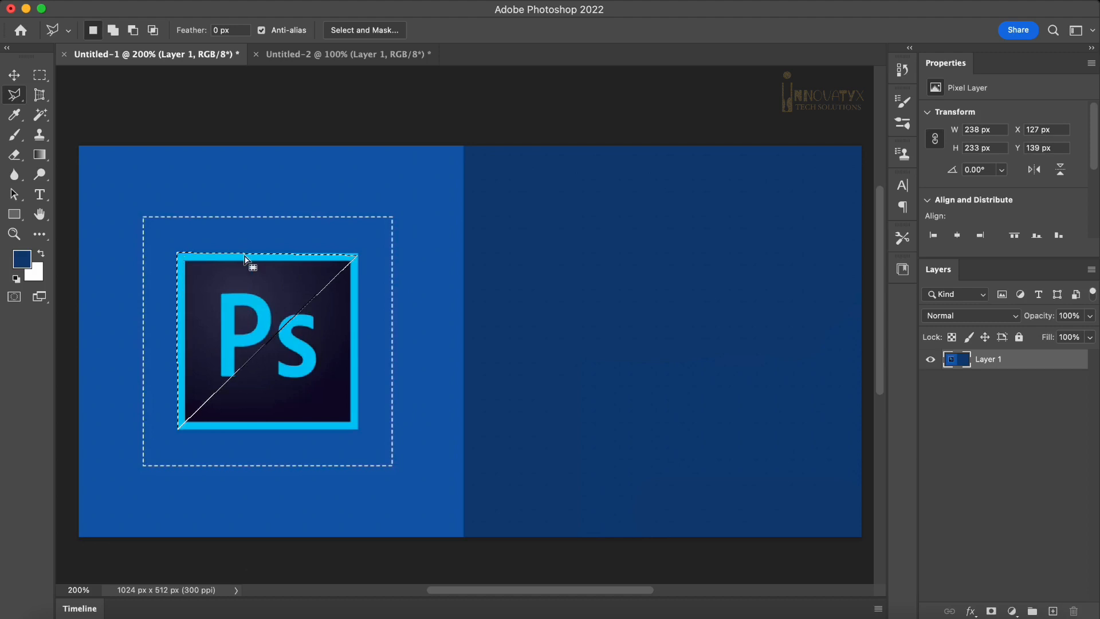
Move the selected triangular half of the logo onto the dark blue area, to about X 725 px, Y 117 px.
click(23, 81)
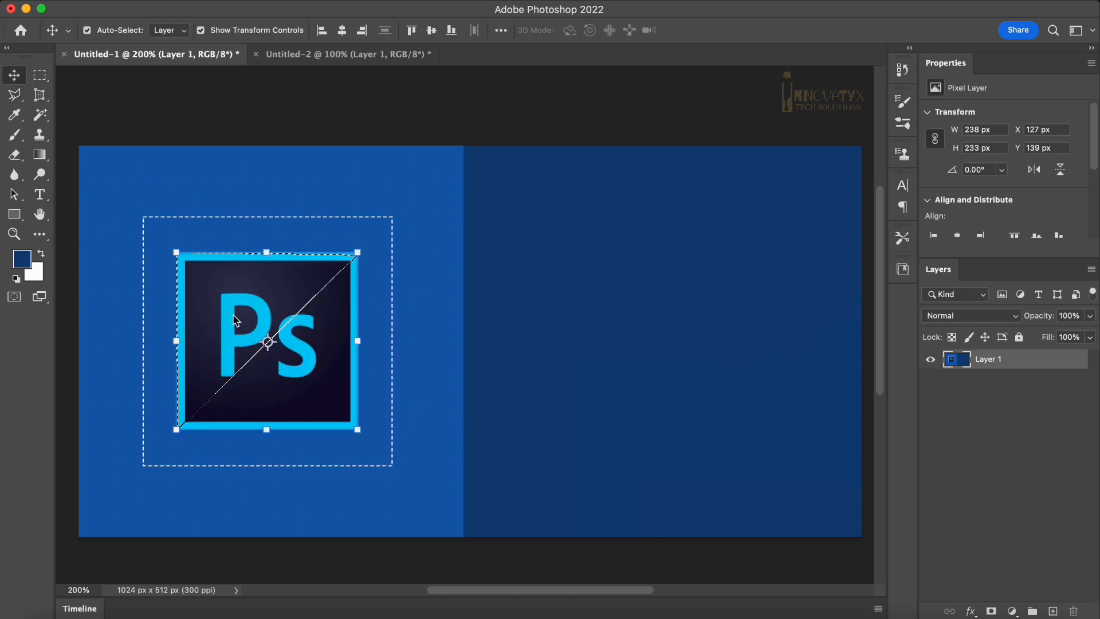
drag(233, 319, 692, 303)
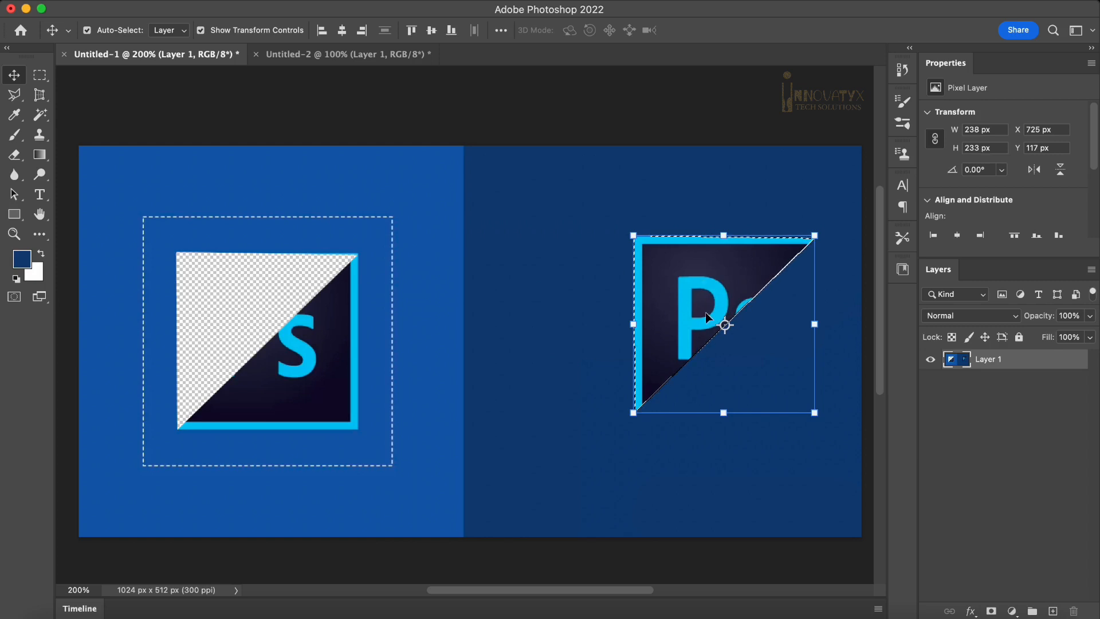
click(633, 236)
drag(633, 236, 609, 245)
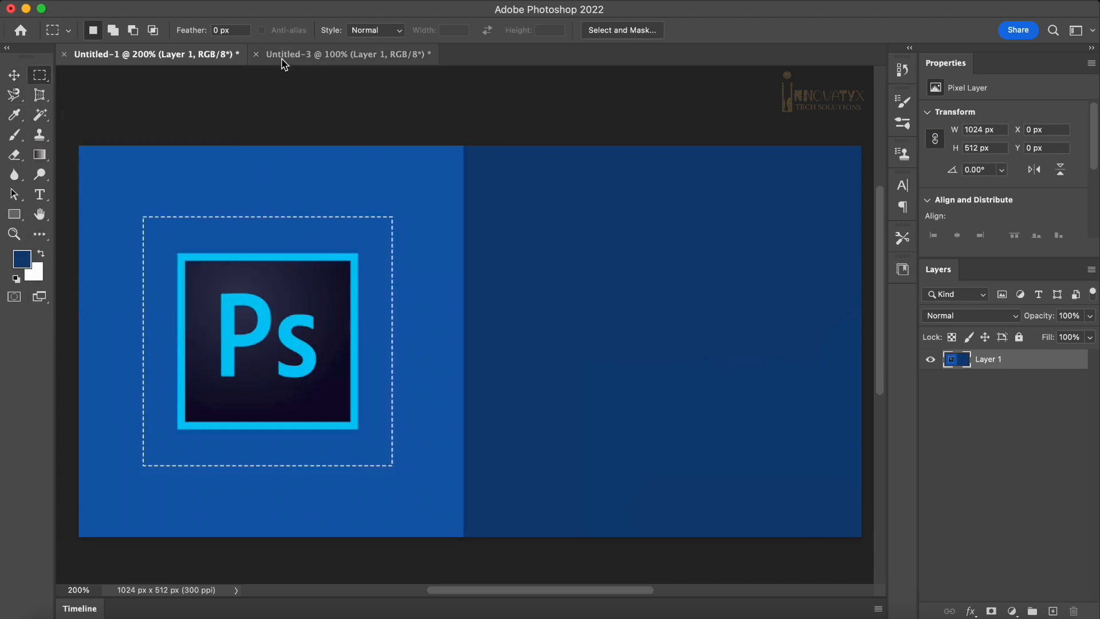
In Untitled-3, outline the car's windscreen and roof with the Polygonal Lasso tool, selecting an area of about 662 by 171 px.
click(362, 57)
key(l)
key(super+equal)
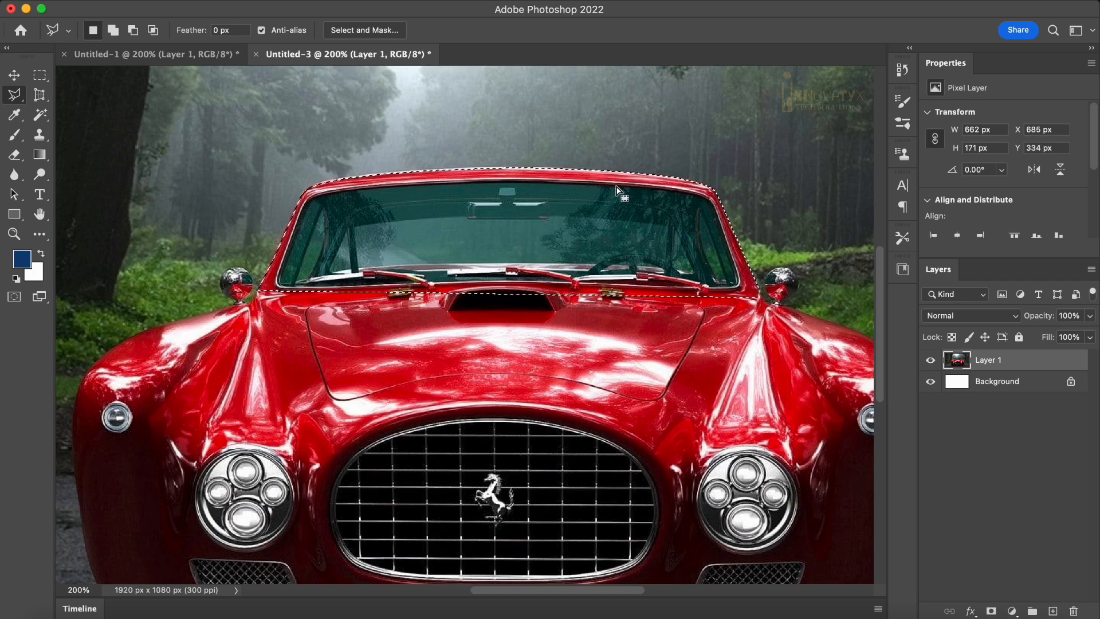
Cut the selected windscreen onto a new layer and move the pasted piece upward with the Move tool.
key(ctrl+x)
key(ctrl+v)
click(15, 77)
drag(339, 313, 406, 156)
Undo the windscreen's move, paste and cut to restore the polygonal selection on Layer 1.
key(super+z)
key(super+z)
key(super+z)
key(super+z)
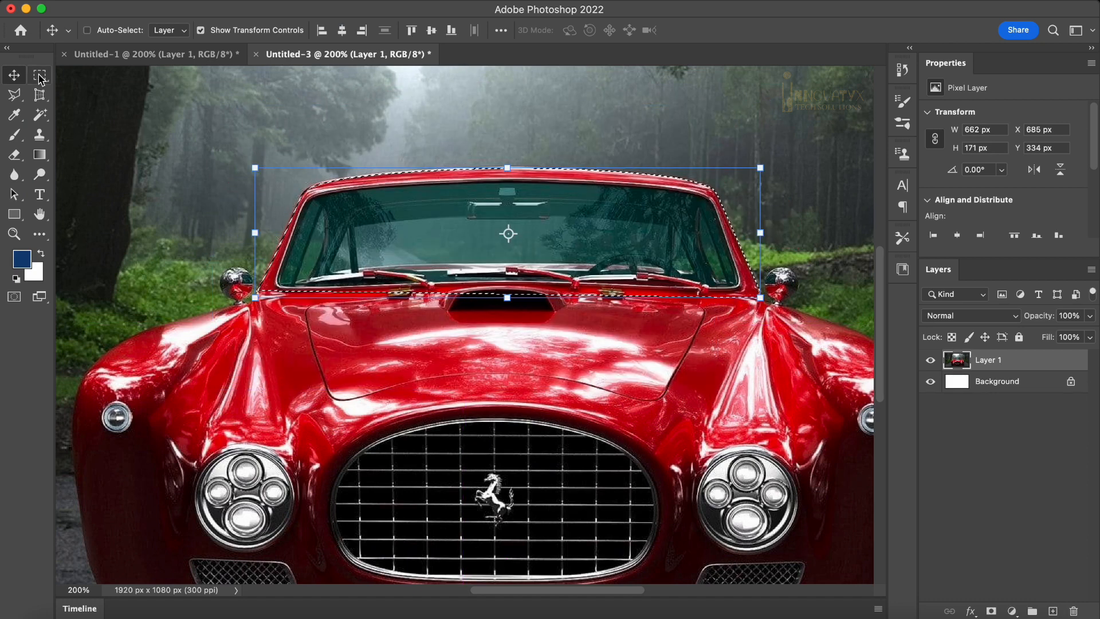
Select the black bonnet scoop opening, about 140 by 29 px, with the Magnetic Lasso tool and shift it slightly with the Move tool.
drag(21, 102, 61, 120)
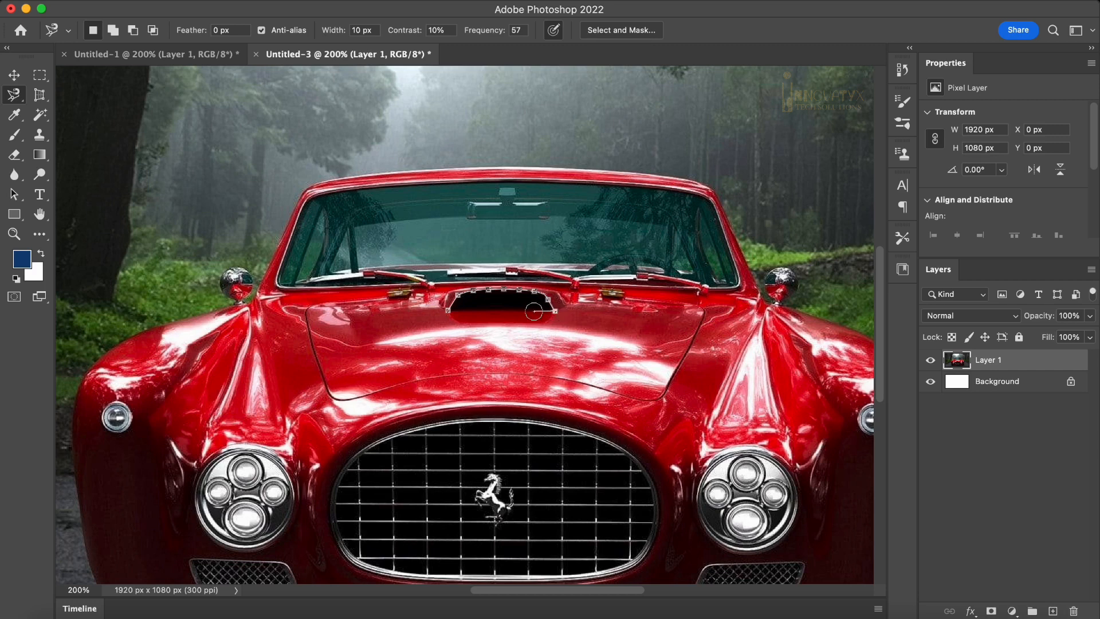
click(448, 310)
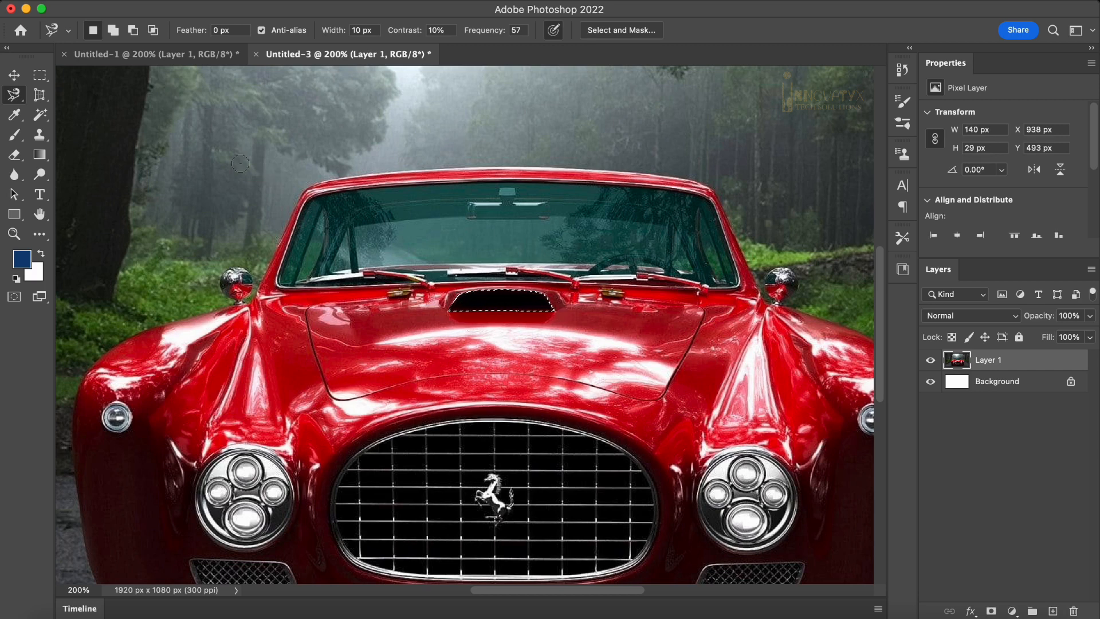
click(24, 75)
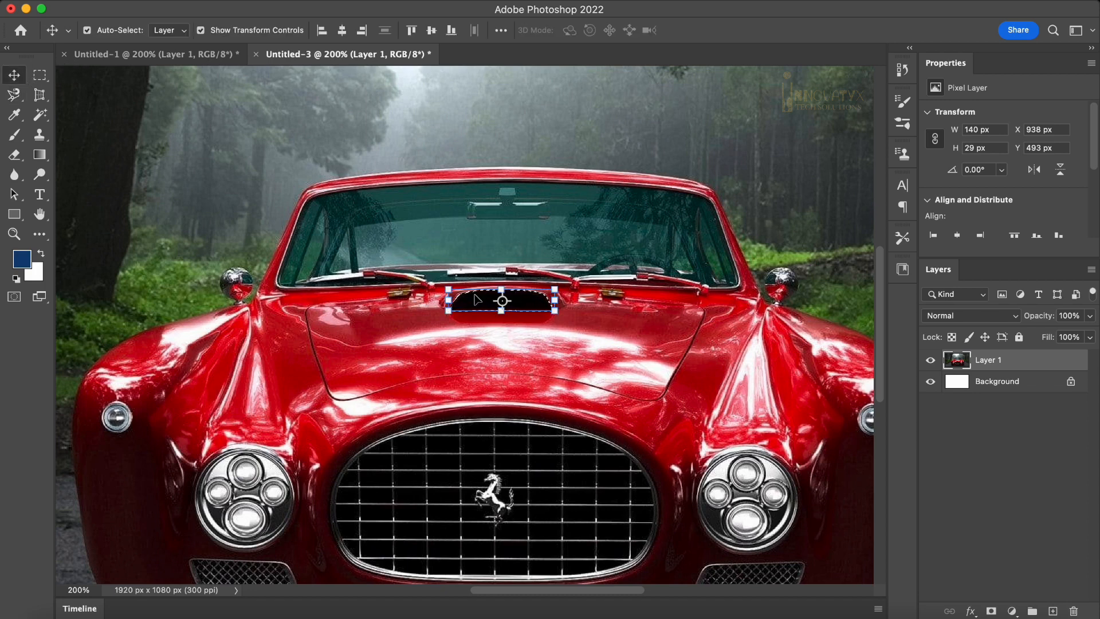
mouse_move(478, 300)
mouse_down()
mouse_move(421, 209)
mouse_move(434, 209)
mouse_move(479, 302)
mouse_up()
Select the car's windscreen glass in Untitled-3, about 608 by 144 px, with the Quick Selection tool.
click(39, 115)
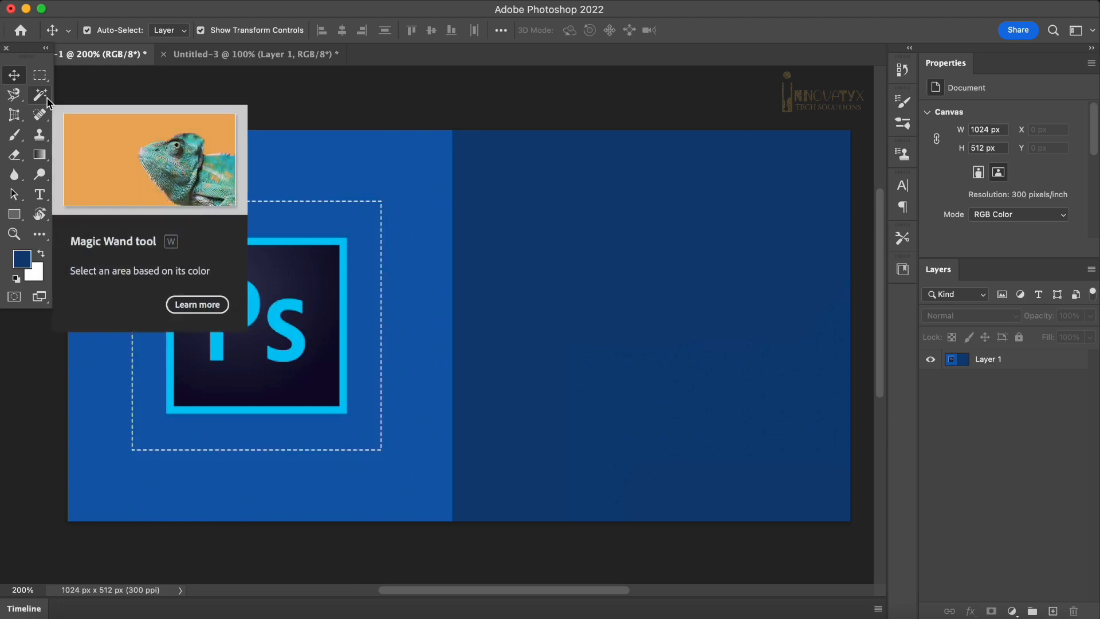
click(47, 98)
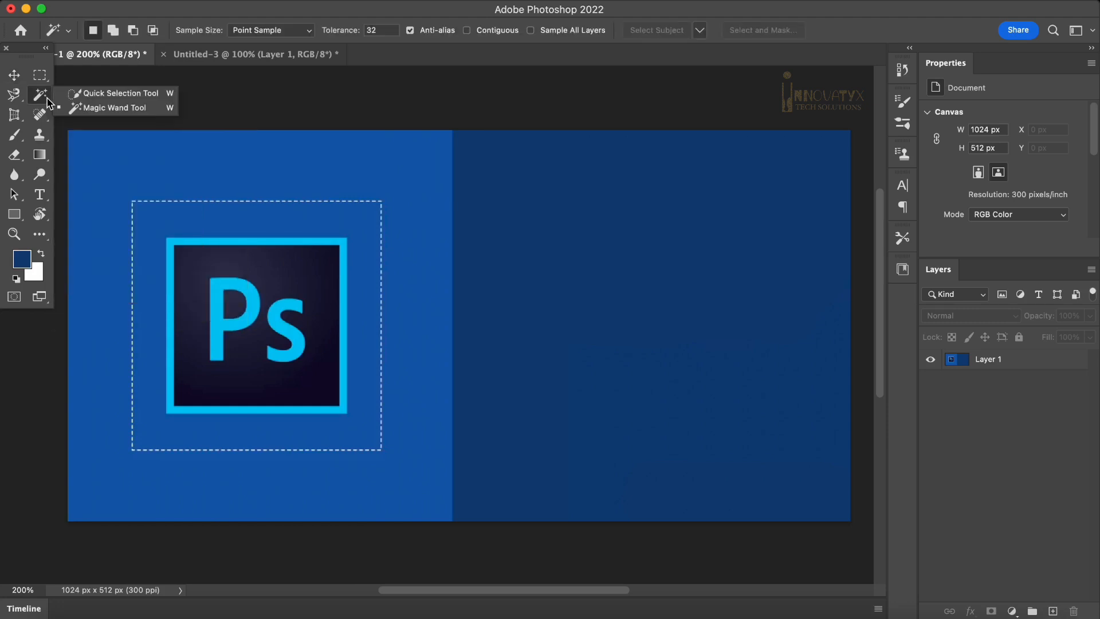
click(81, 94)
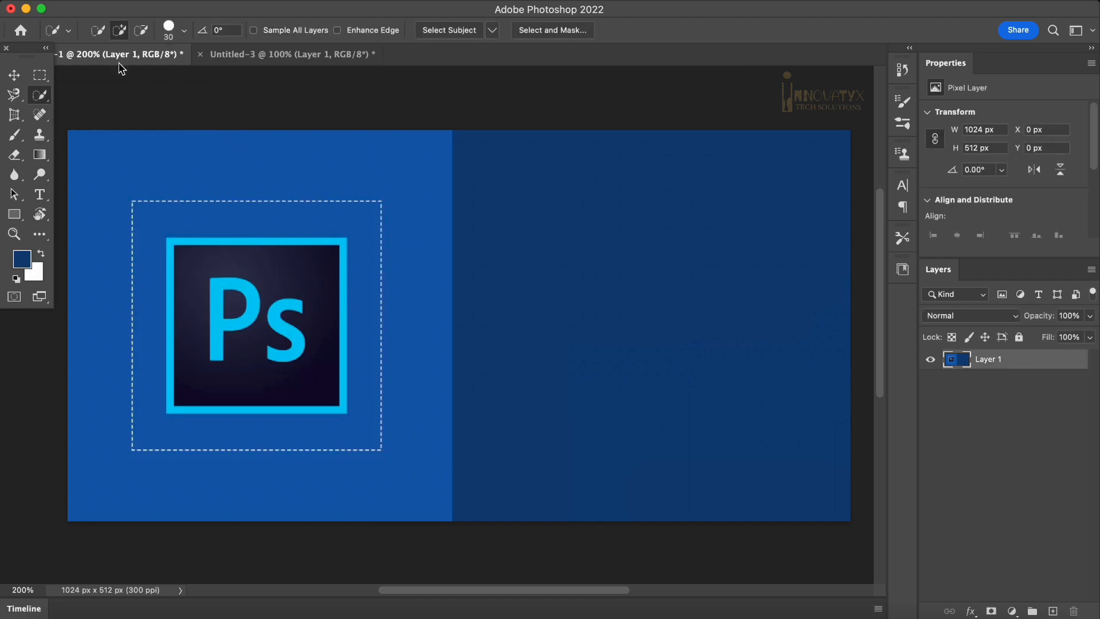
click(309, 55)
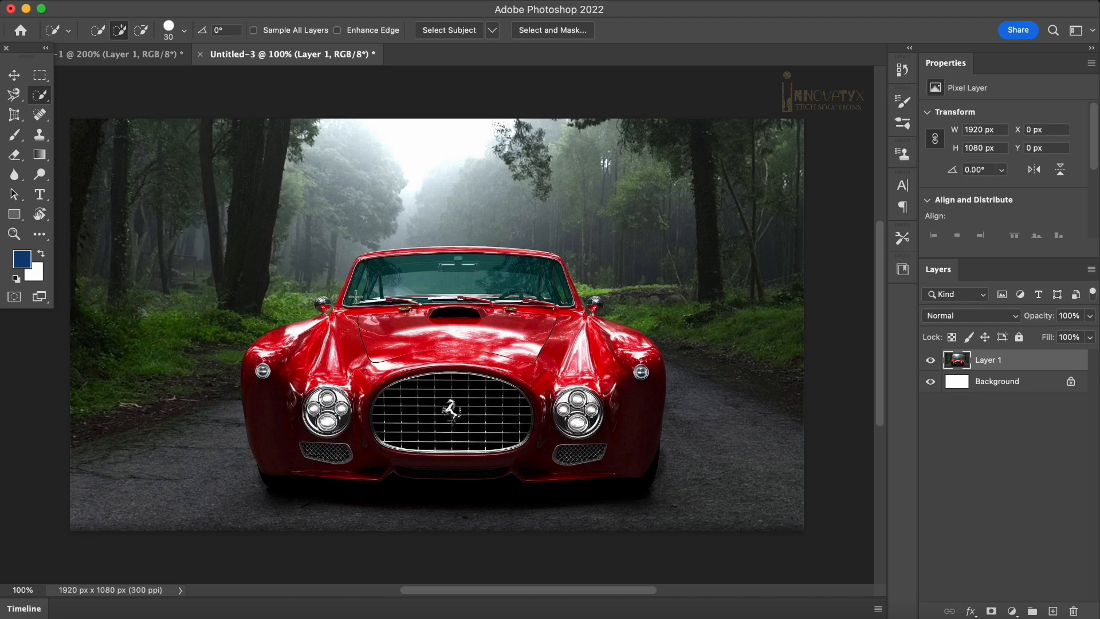
mouse_move(361, 285)
mouse_down()
mouse_move(550, 269)
mouse_move(405, 269)
mouse_up()
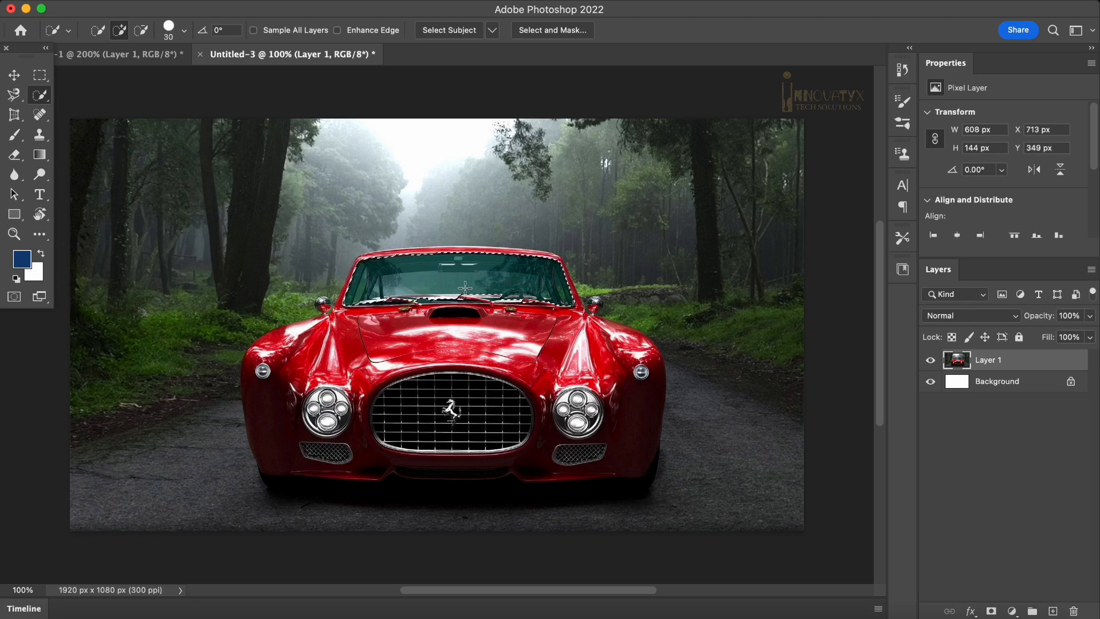
Try moving the selected windscreen glass a little to the left with the Move tool, and clear the selection.
click(14, 93)
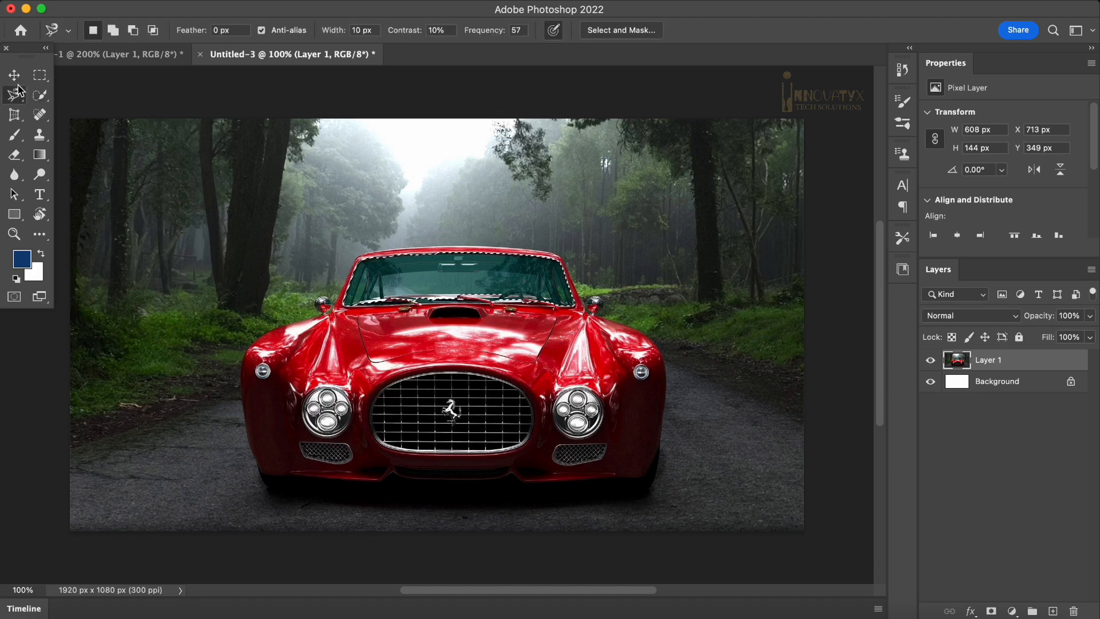
click(14, 75)
drag(453, 270, 419, 274)
key(super+d)
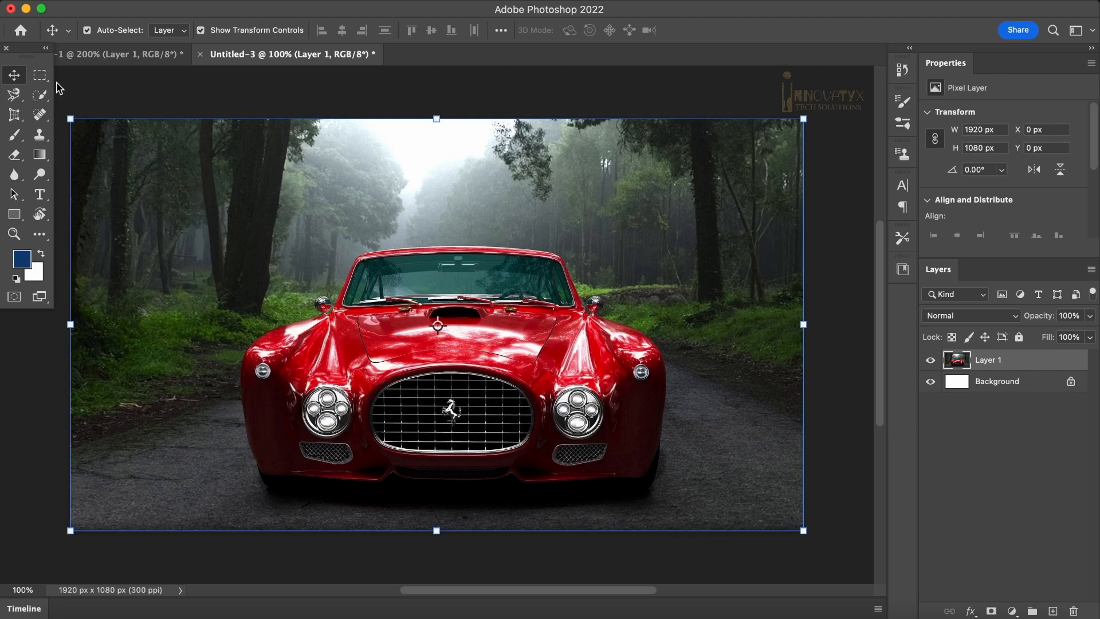
Return to Untitled-1, select the logo's dark background with the Magic Wand tool, and clear that selection.
click(152, 54)
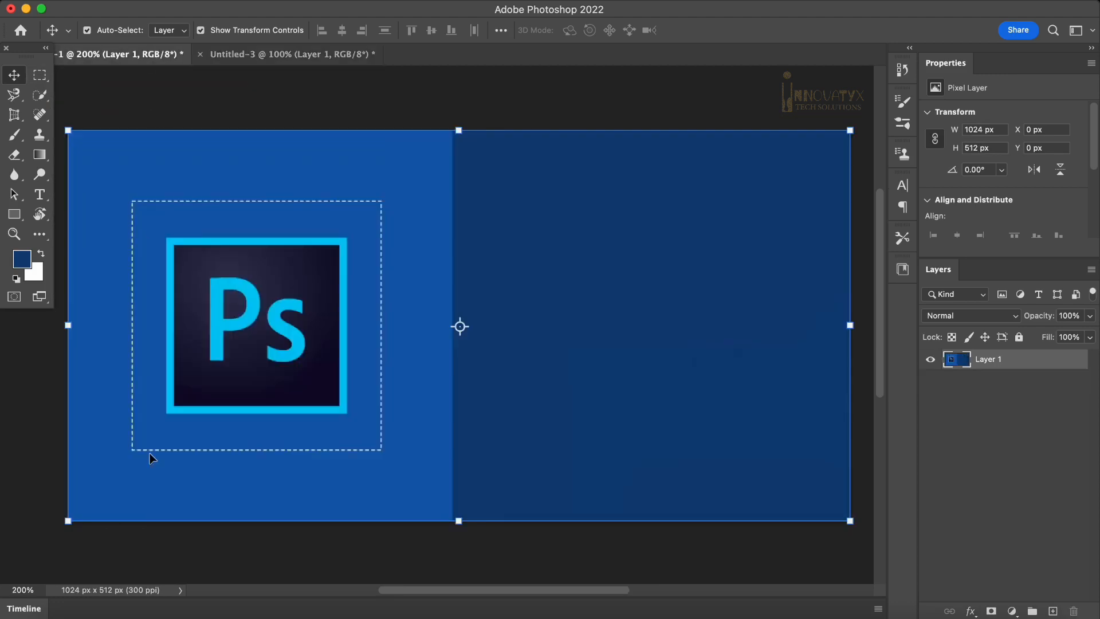
click(39, 95)
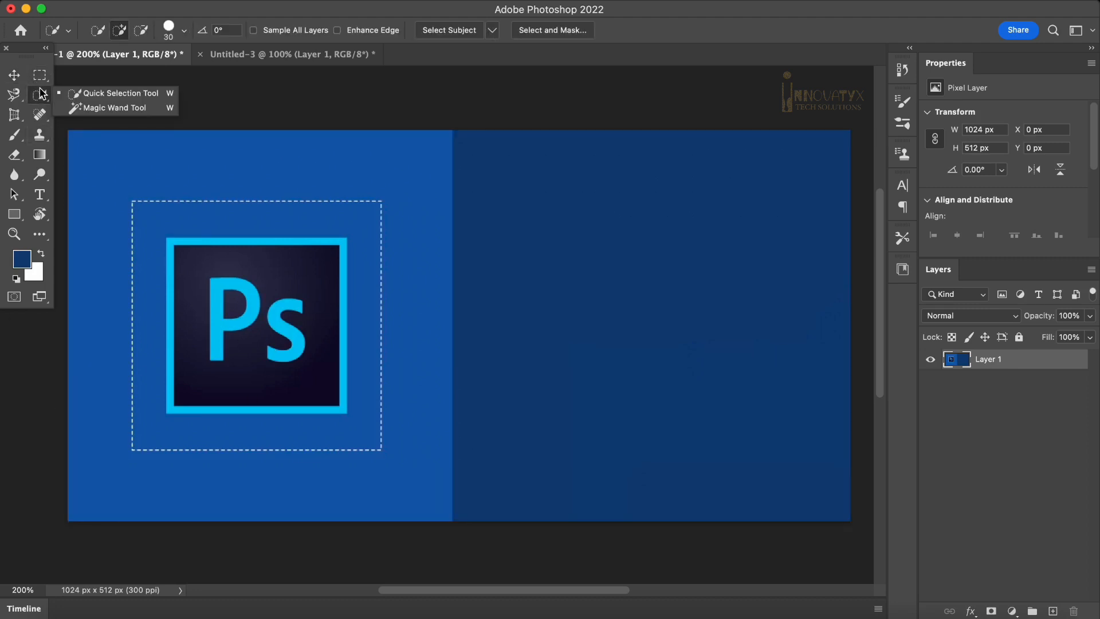
click(95, 109)
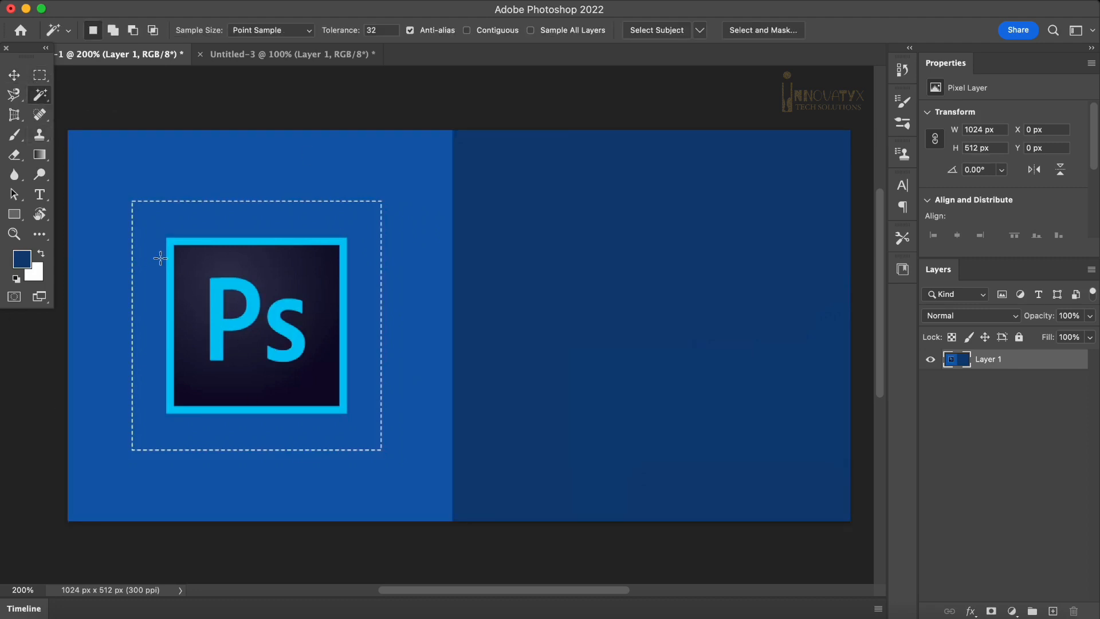
click(186, 275)
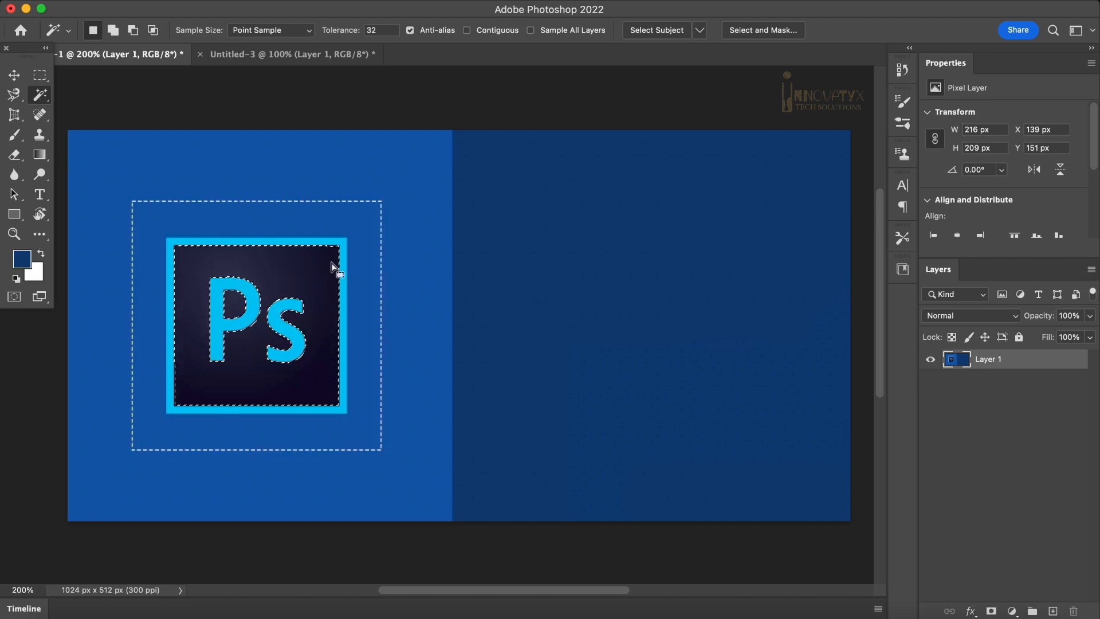
key(super+d)
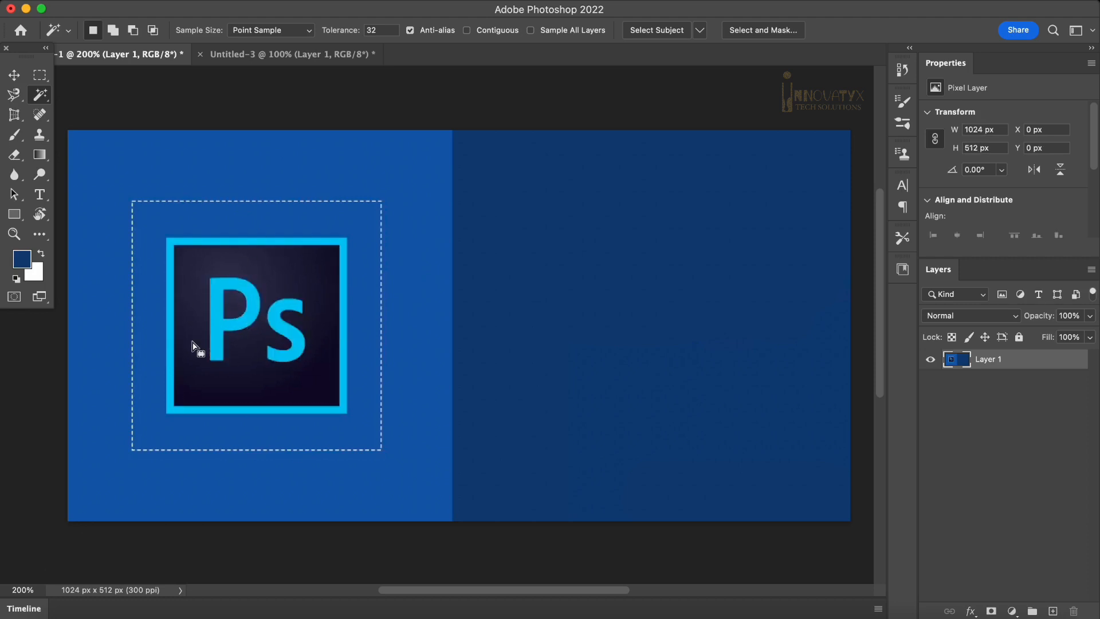
Select the cyan Ps letters and logo border with the Magic Wand tool and copy them to a new layer.
click(218, 328)
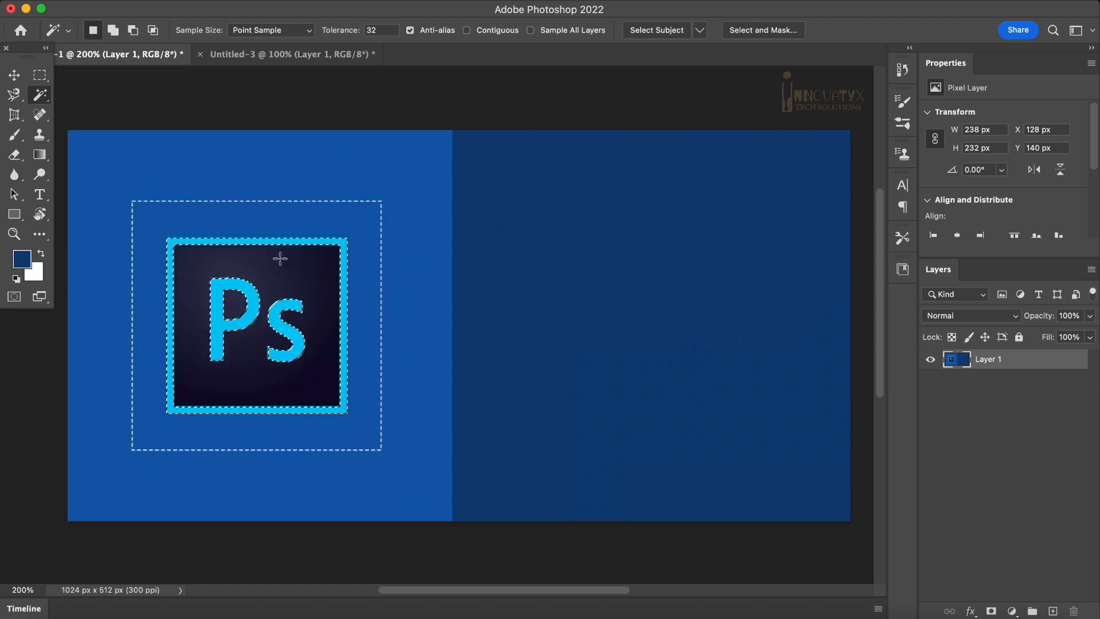
key(v)
key(ctrl+j)
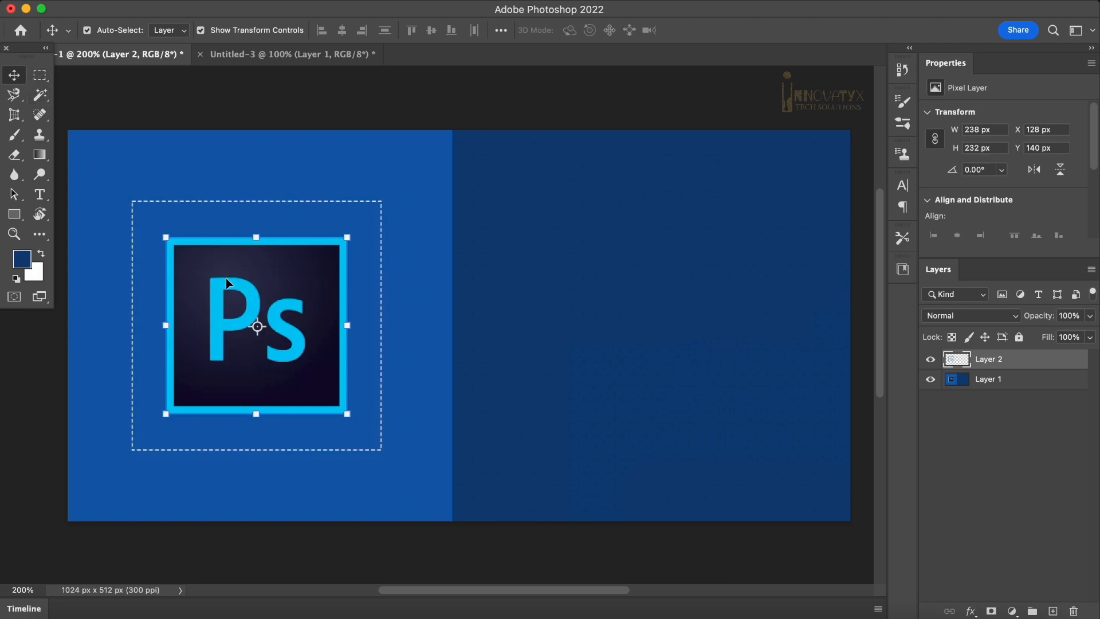
Try moving the copied cyan letters and border onto the dark blue area, then undo both the move and the layer copy.
drag(225, 277, 575, 328)
drag(545, 284, 586, 259)
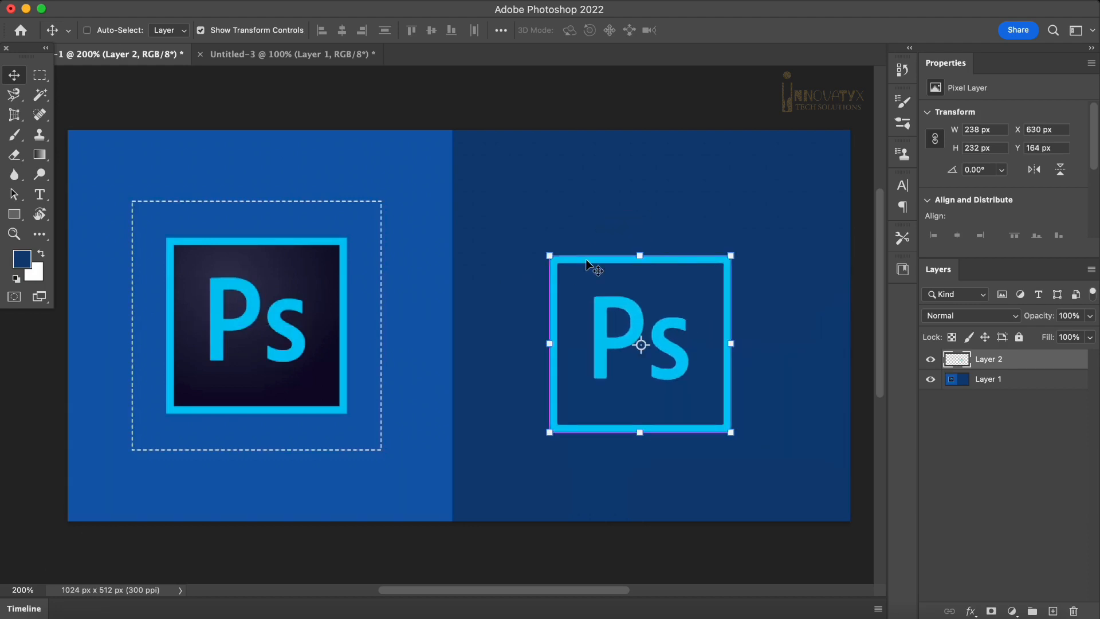
key(super+z)
key(super+z)
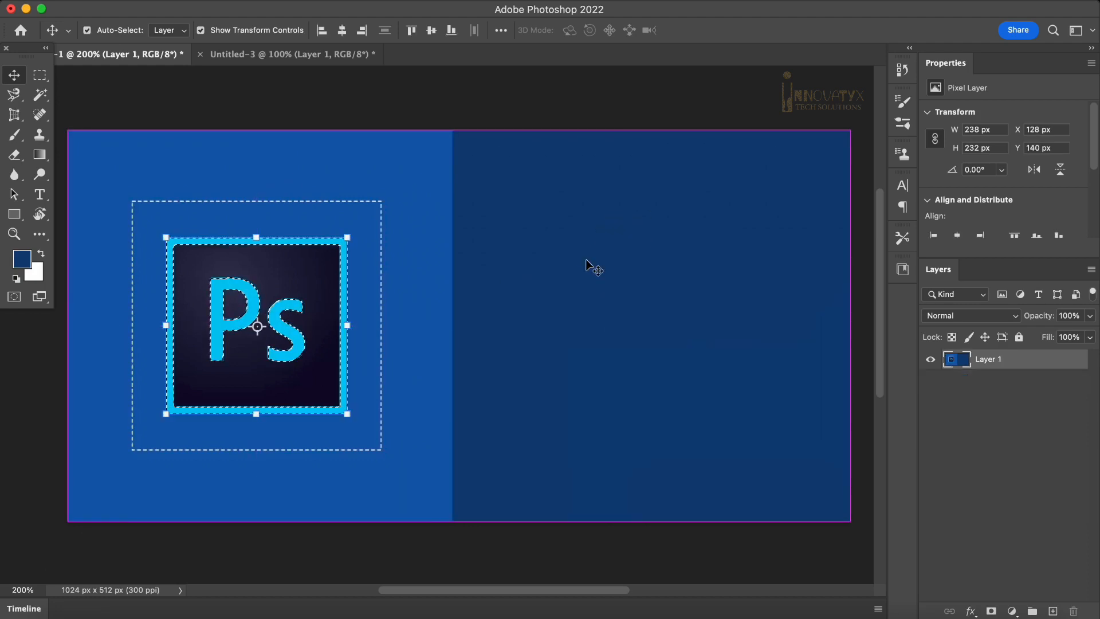
Clear the current selection and reselect all the cyan parts of the logo with the Magic Wand tool.
click(47, 94)
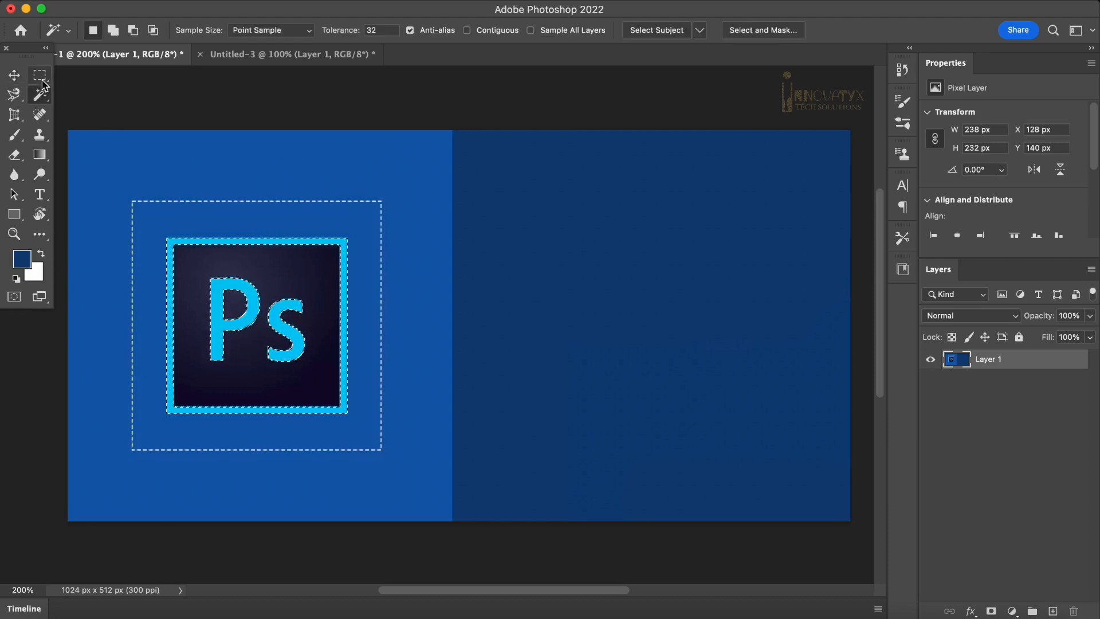
click(40, 74)
click(132, 155)
click(43, 94)
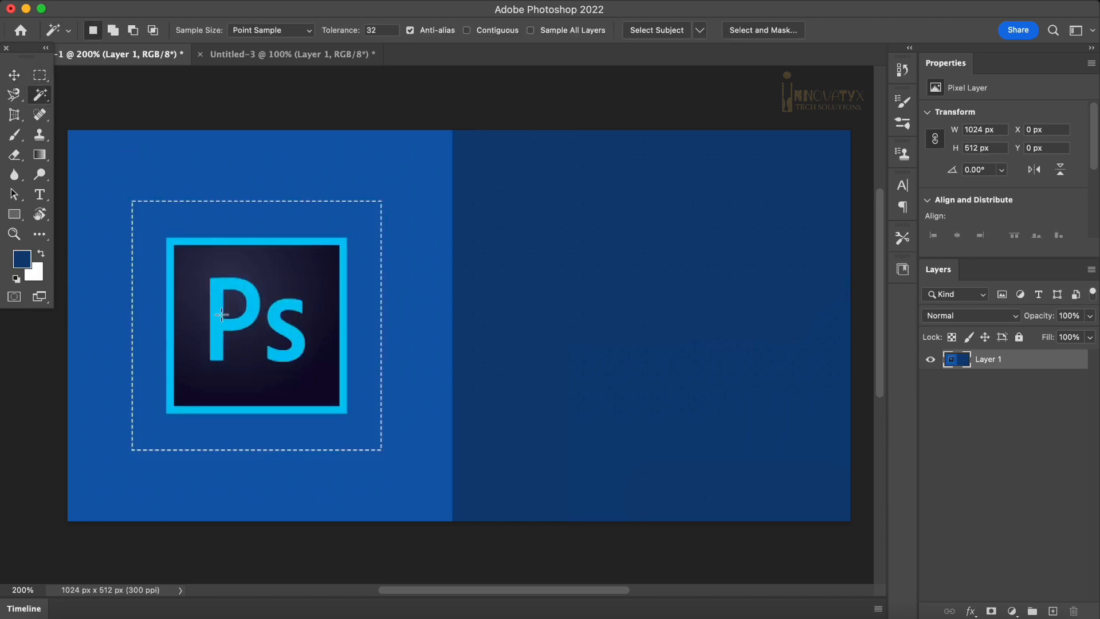
click(215, 310)
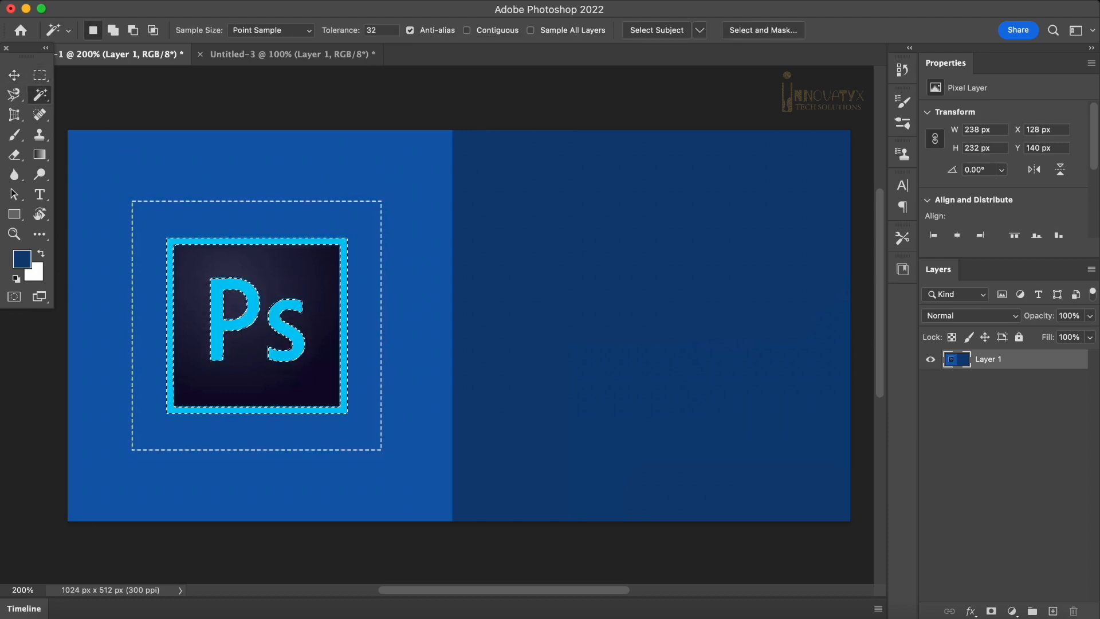
Enable Contiguous for the Magic Wand and select the letter P, then the letter S, individually.
click(467, 32)
click(254, 309)
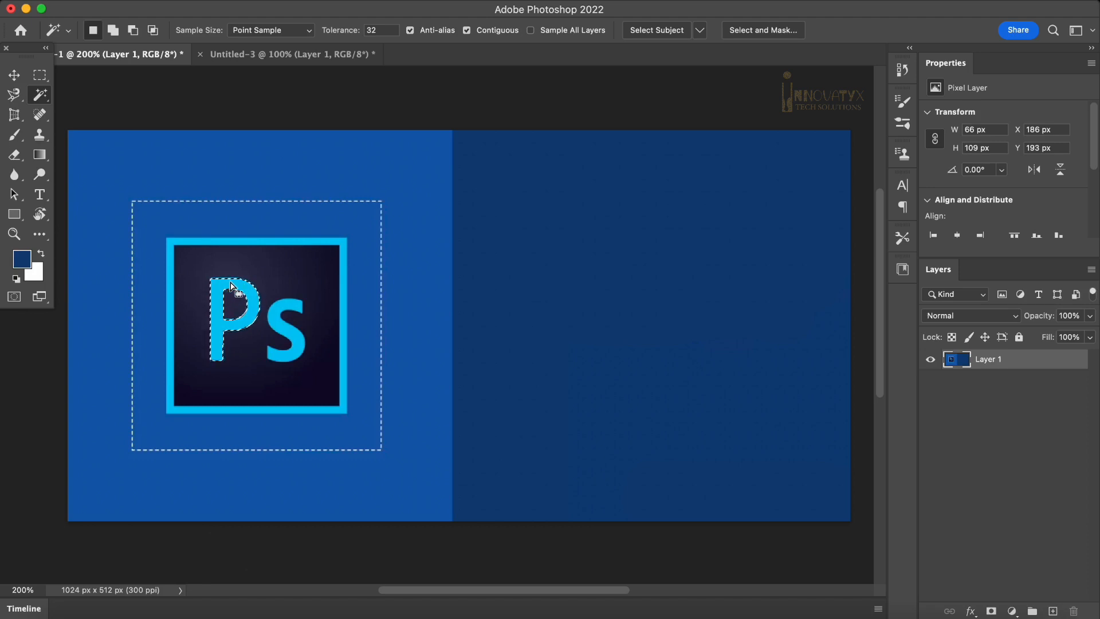
click(282, 310)
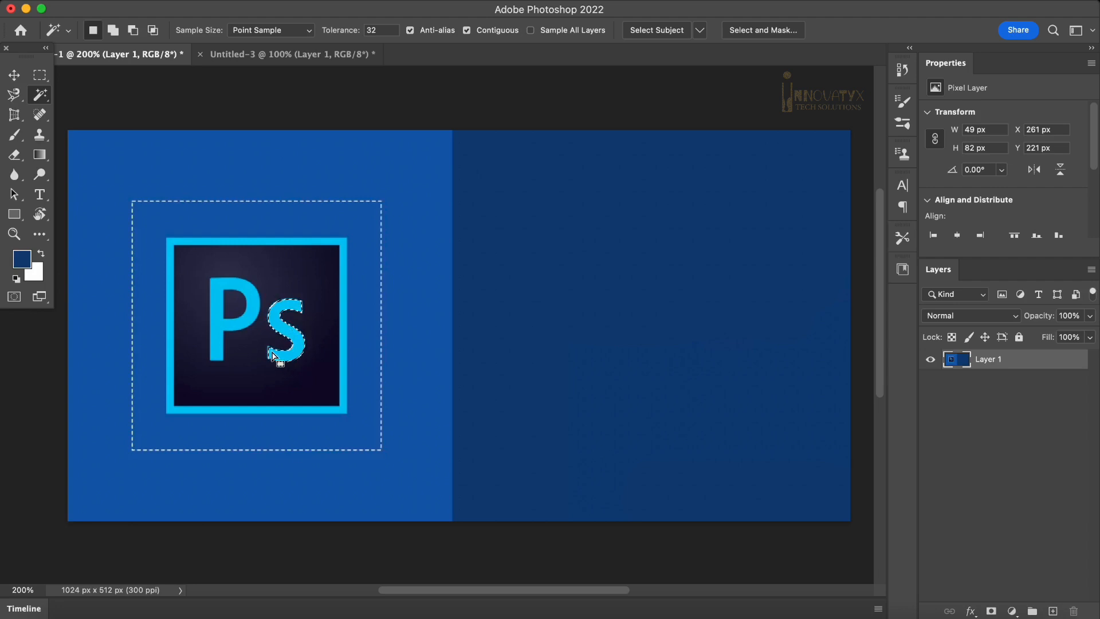
Cut the selected S from the logo, then cut the letter P and paste it onto a new layer.
key(super+x)
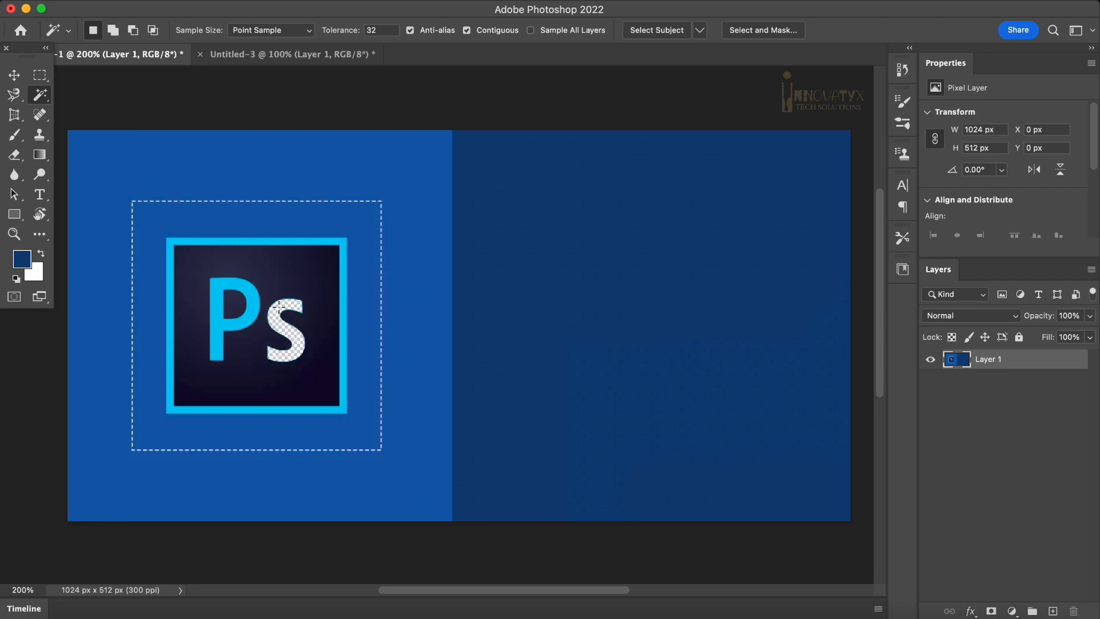
click(243, 281)
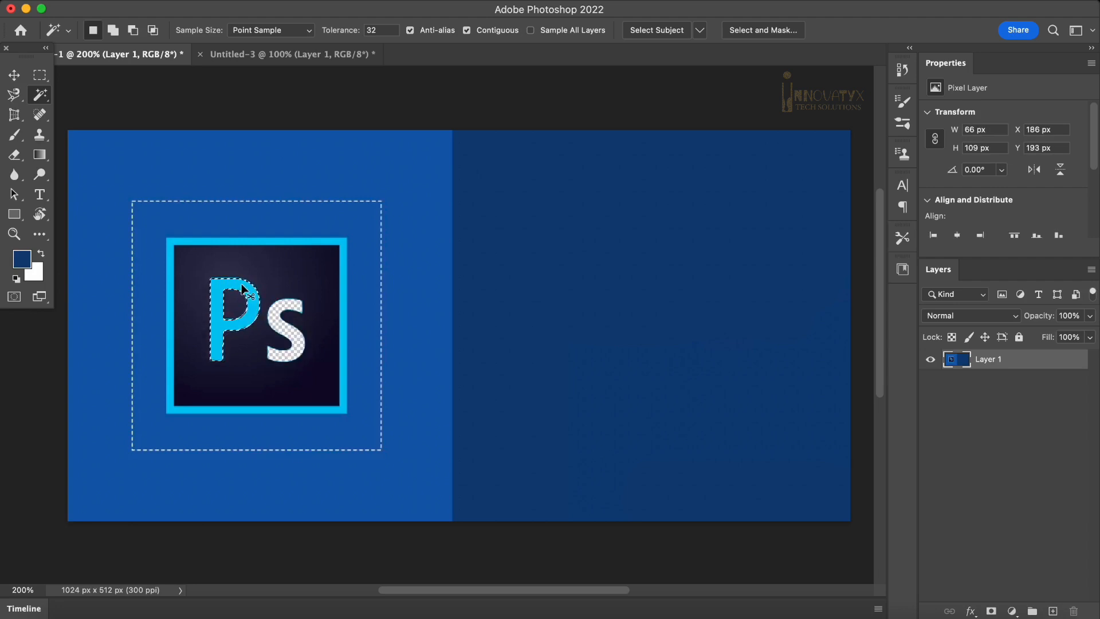
key(super+x)
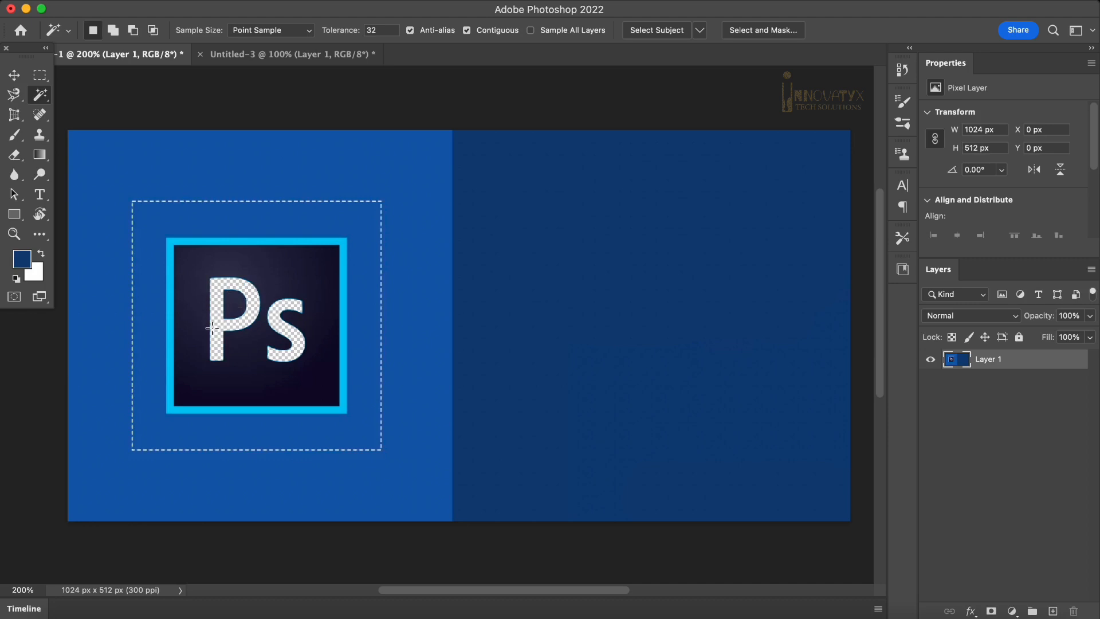
key(super+v)
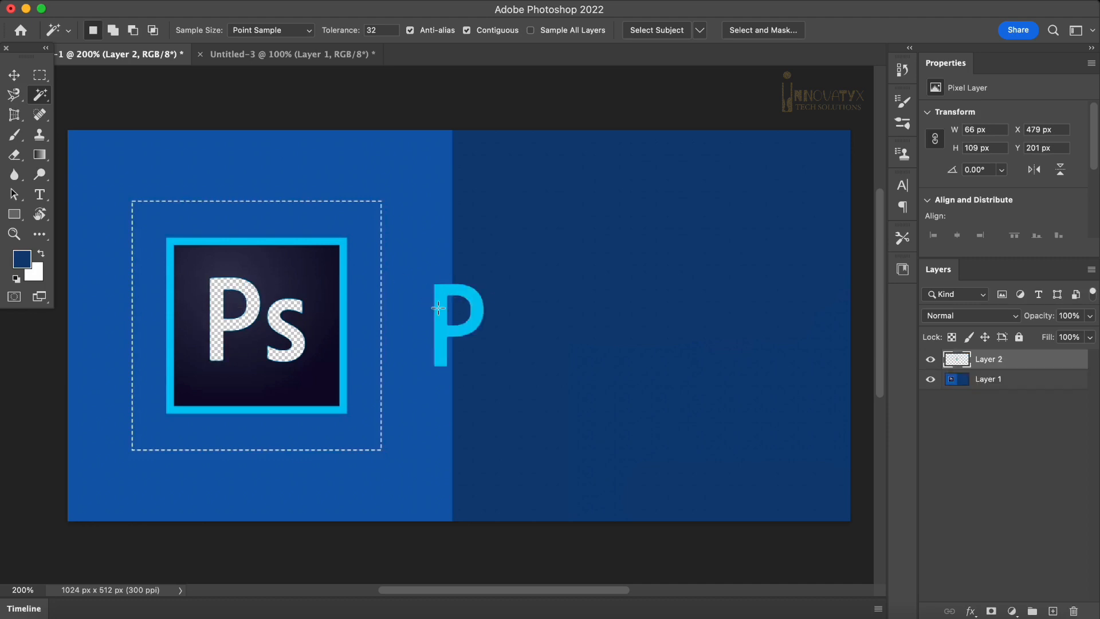
Undo the pasting and cutting of the individual letters, back to the selected S.
key(super+z)
key(super+z)
key(super+z)
key(super+z)
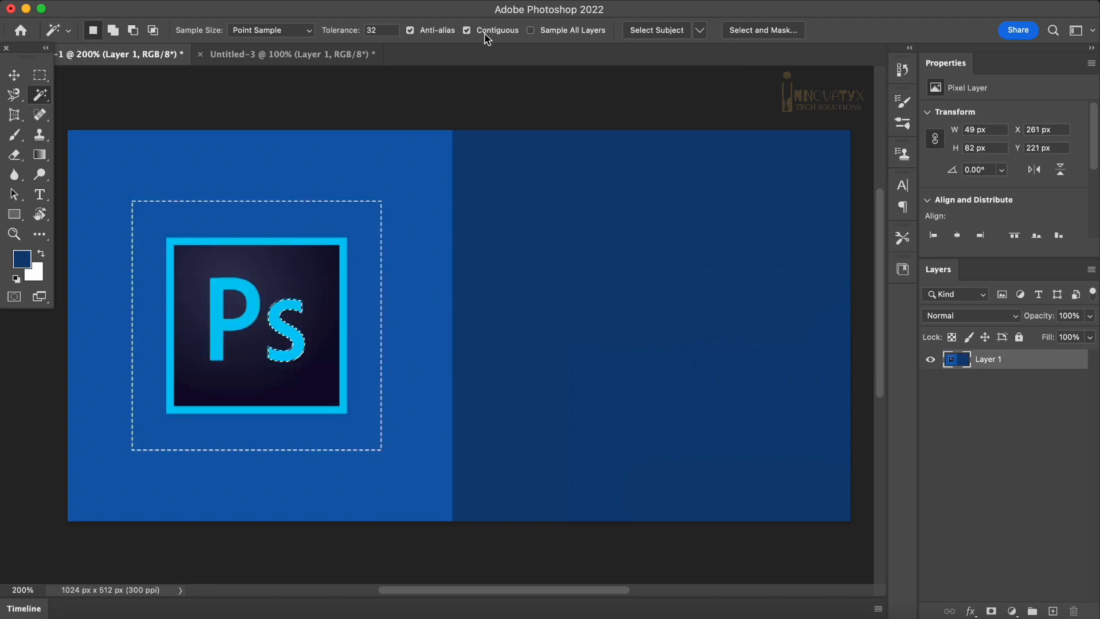
With Contiguous off, cut all the cyan logo parts to a new layer and move them onto the dark blue area.
click(467, 30)
click(243, 245)
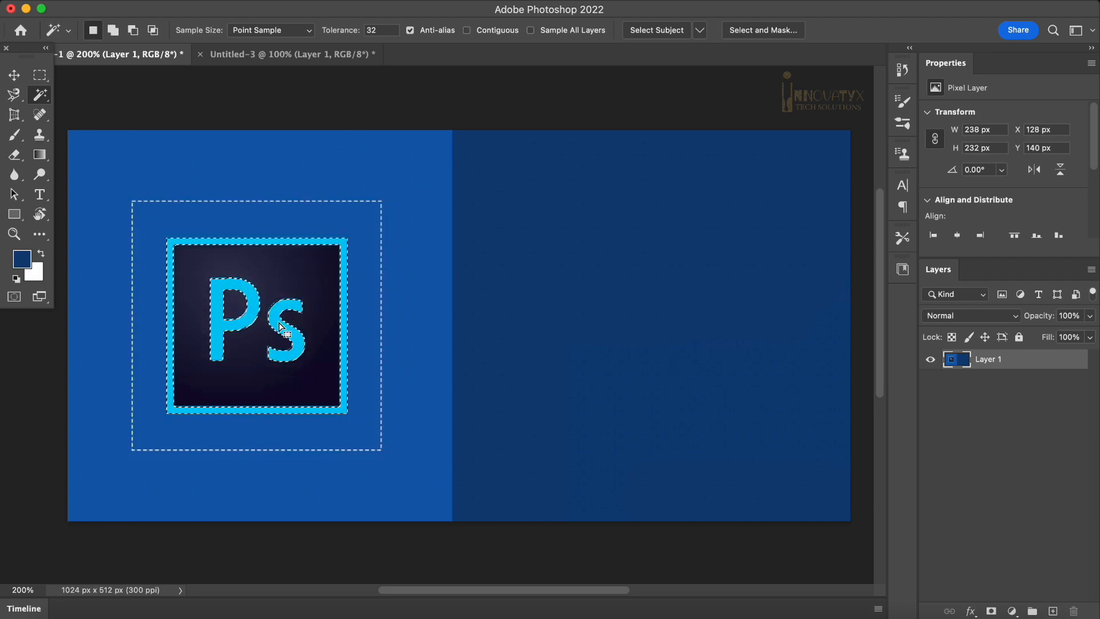
key(Delete)
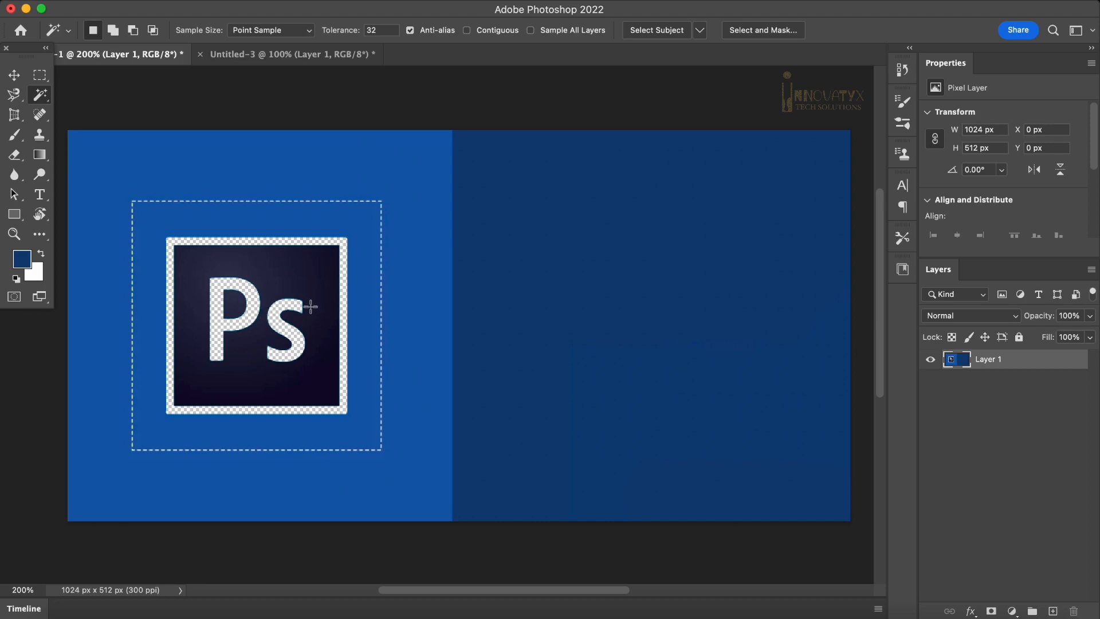
key(super+v)
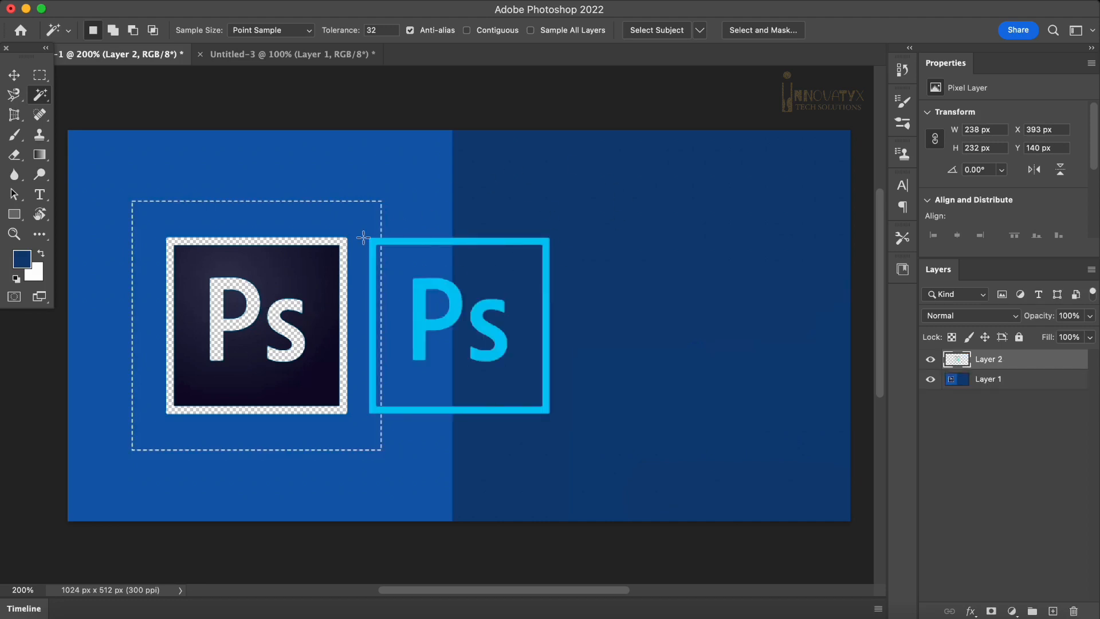
click(14, 75)
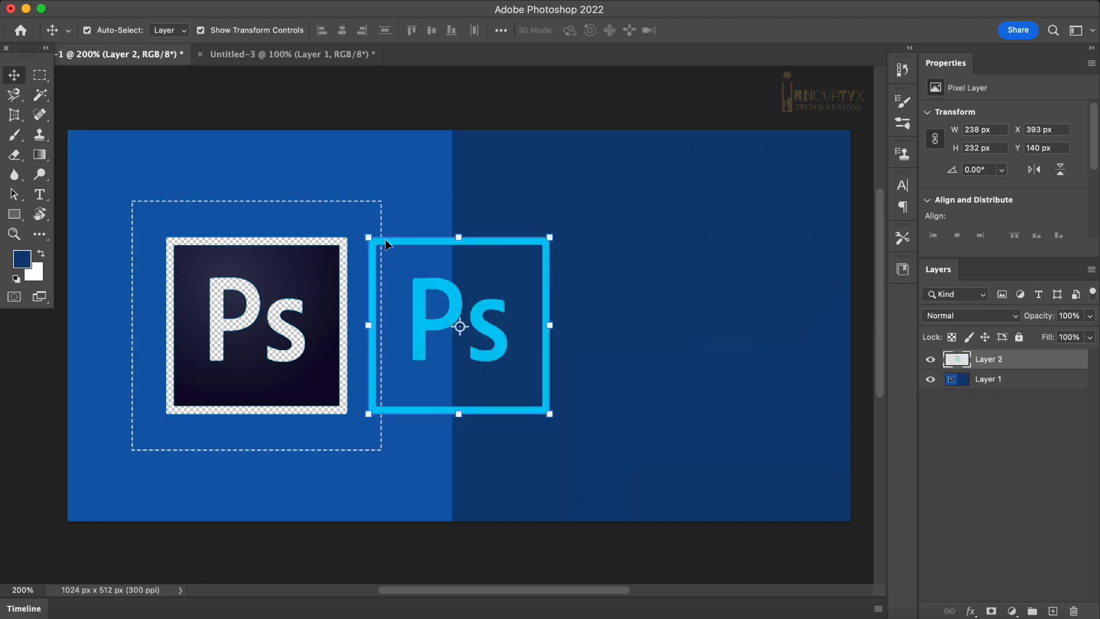
drag(385, 242, 590, 250)
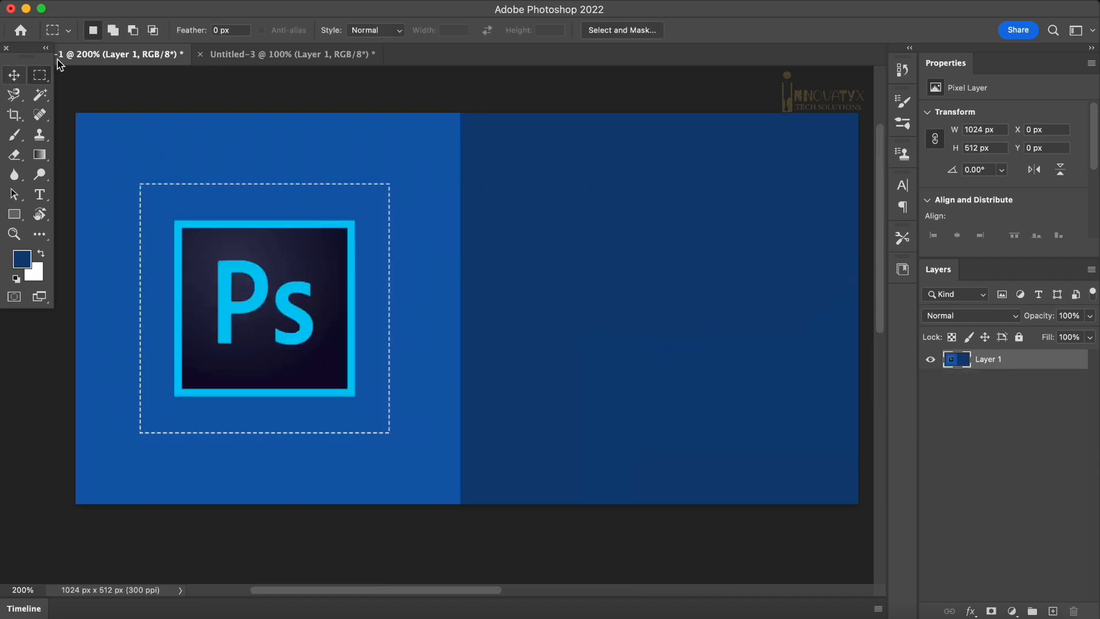
Crop the image to the bordered Ps logo with the Crop tool, about 245 by 238 px.
click(15, 116)
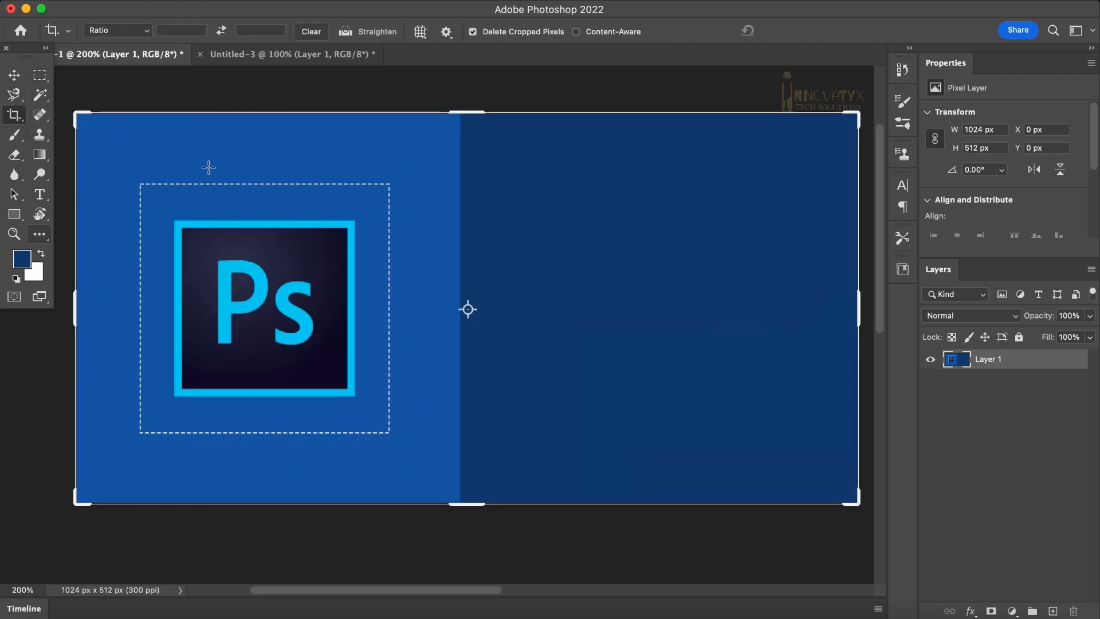
drag(80, 120, 122, 171)
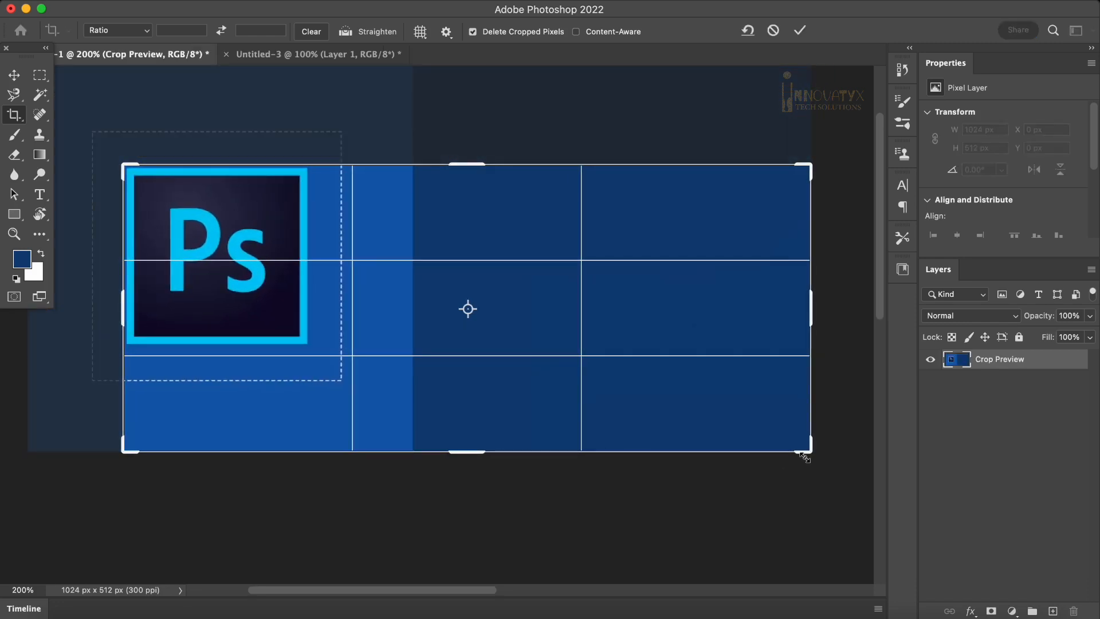
drag(804, 456, 559, 402)
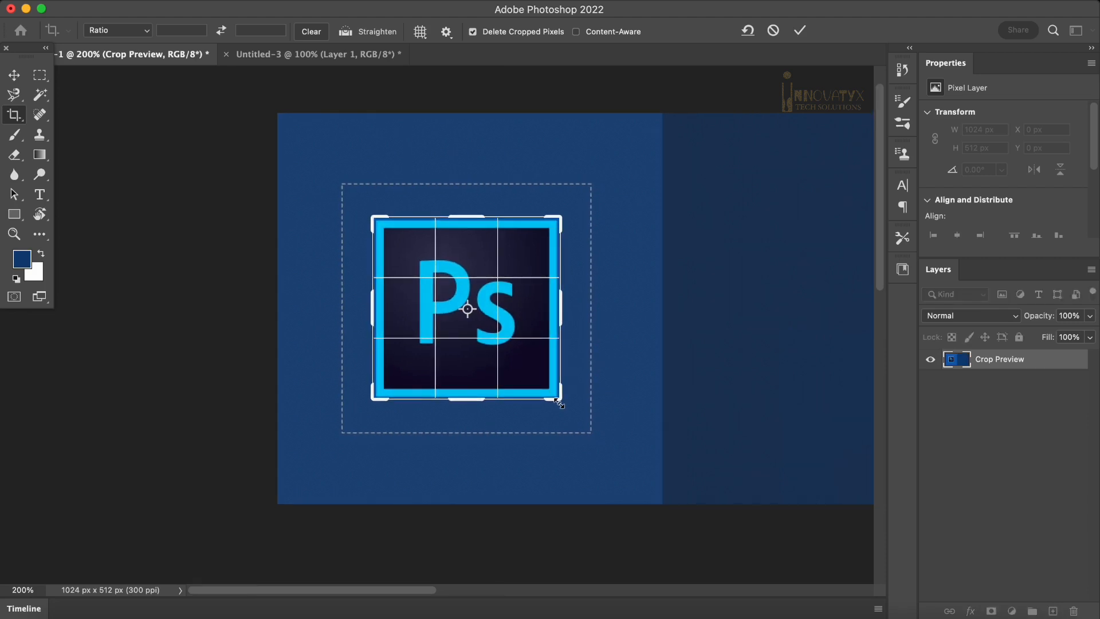
click(803, 32)
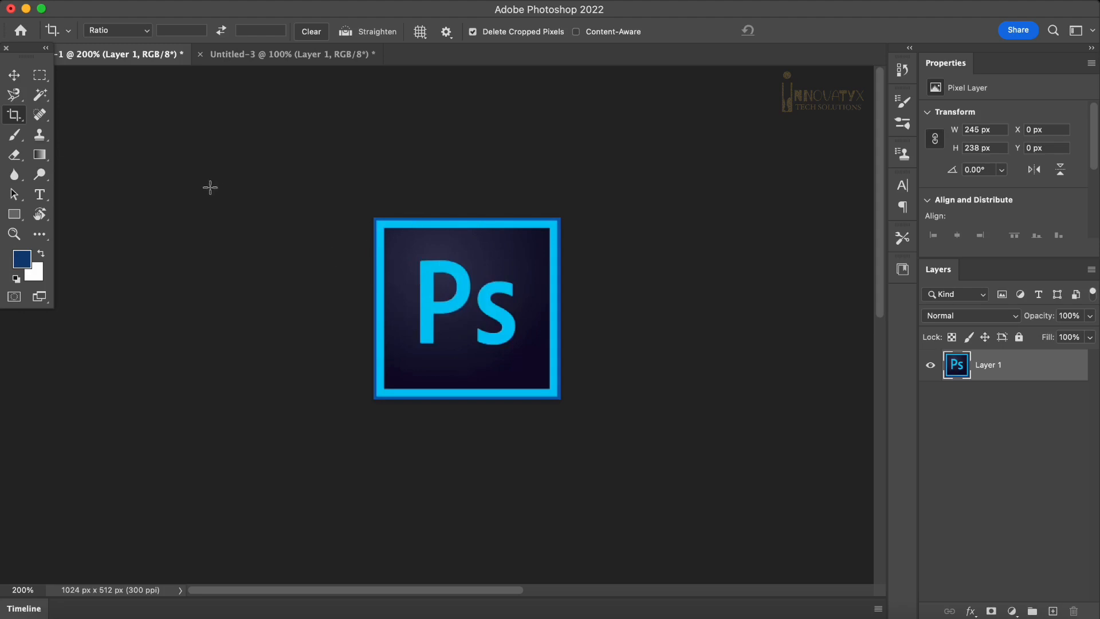
Undo the crop to the logo and bring the full image back into view.
key(super+z)
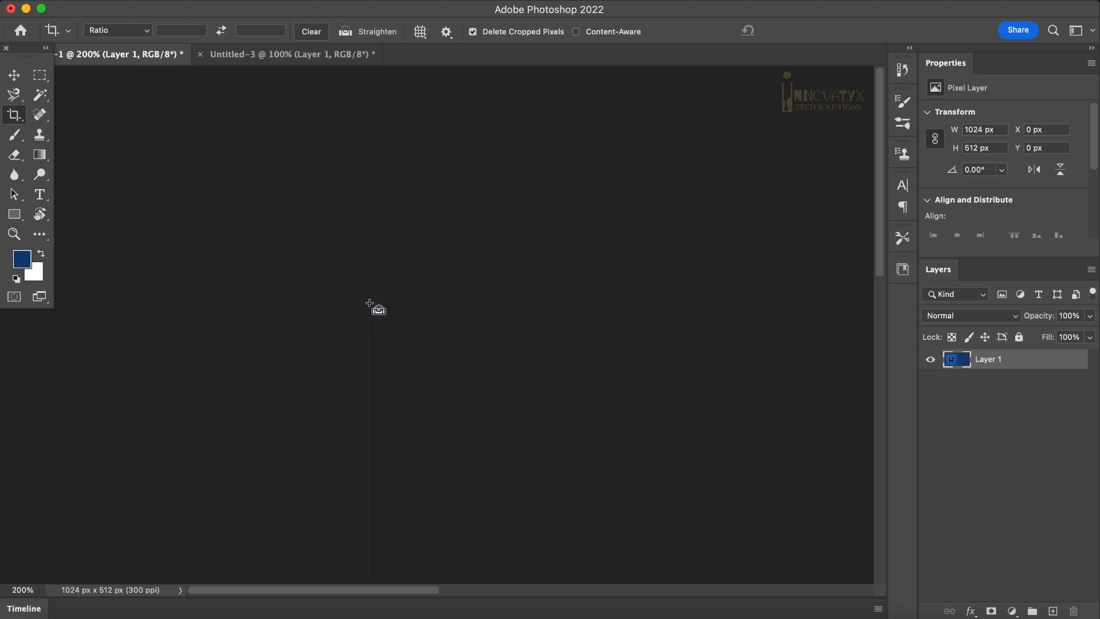
scroll(600, 321, right, 5)
scroll(600, 321, down, 2)
scroll(600, 320, left, 2)
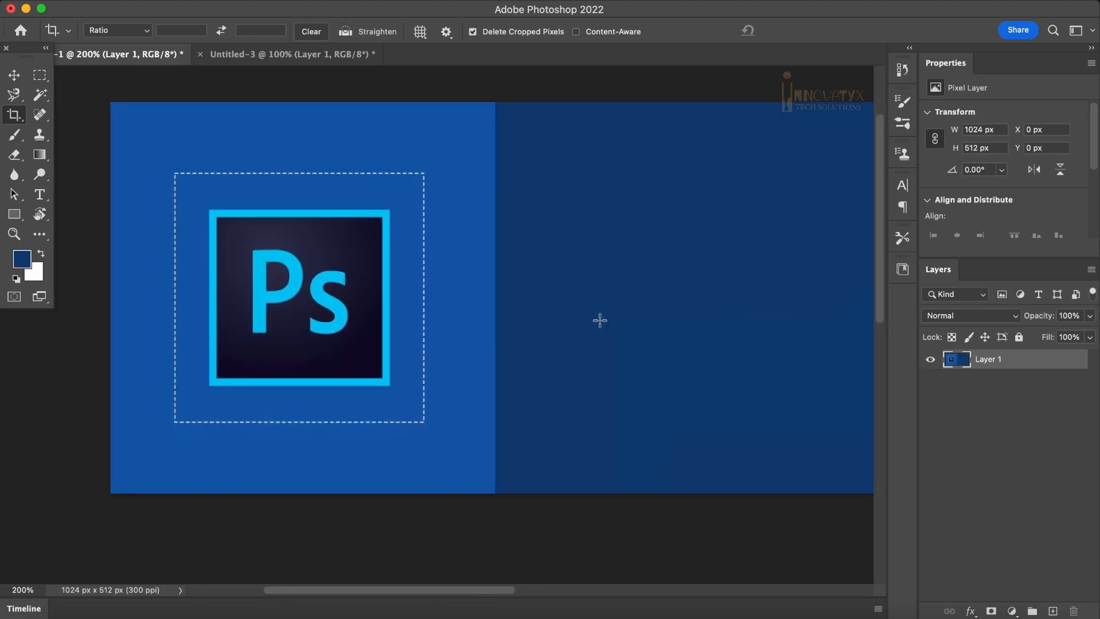
Choose the W x H x Resolution crop preset and shrink the crop frame from its upper-left corner.
click(144, 32)
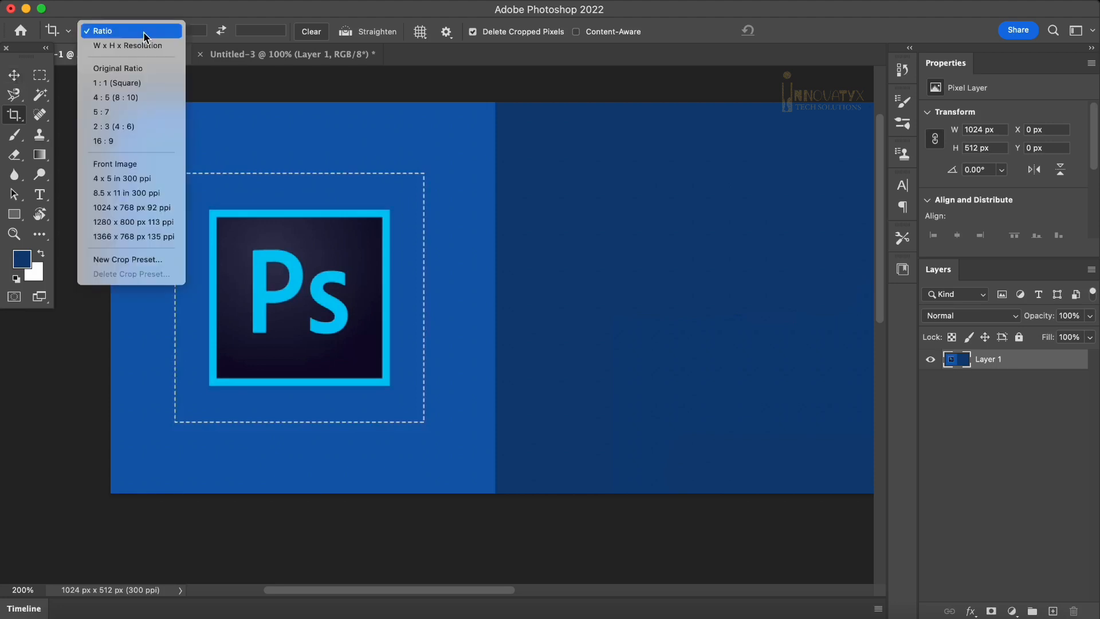
click(139, 46)
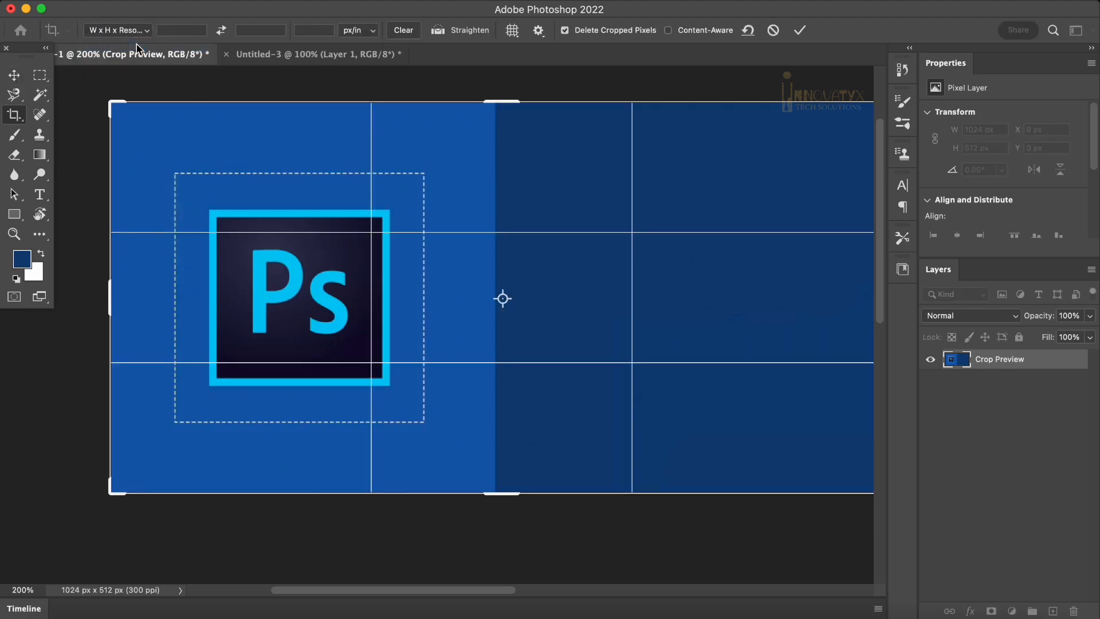
drag(104, 98, 222, 155)
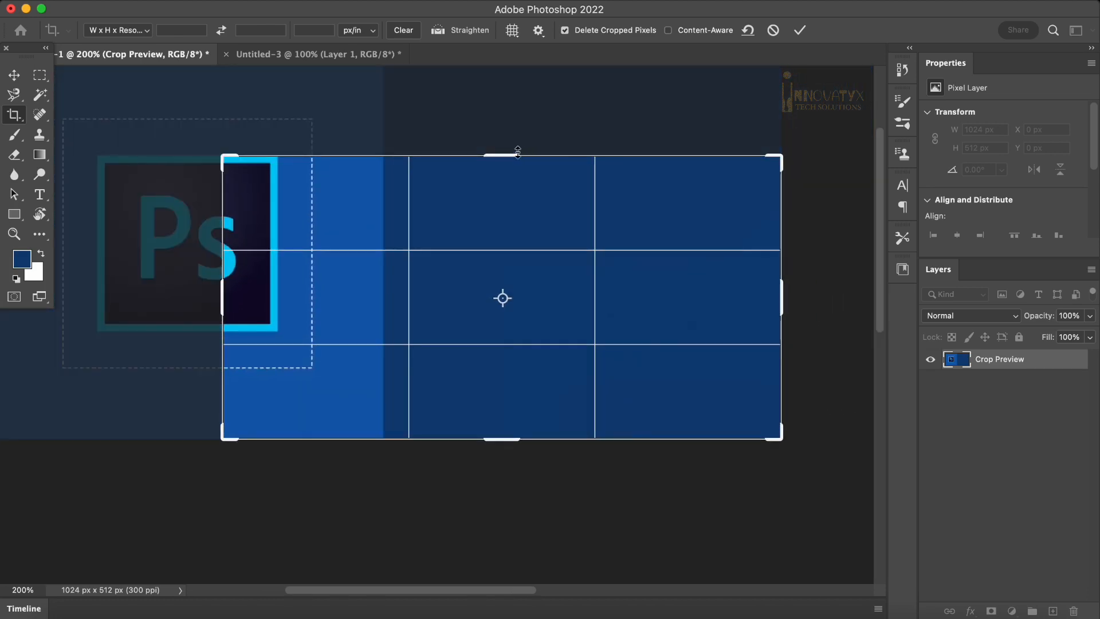
Switch the crop preset to Original Ratio and shrink the crop frame around the upper part of the logo.
click(147, 30)
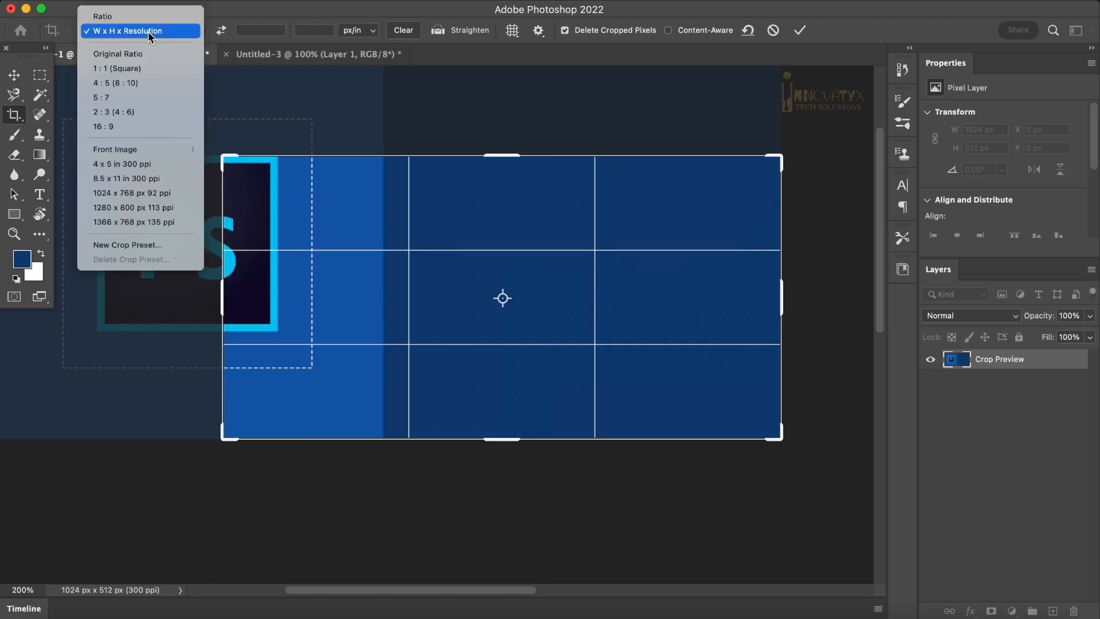
click(141, 55)
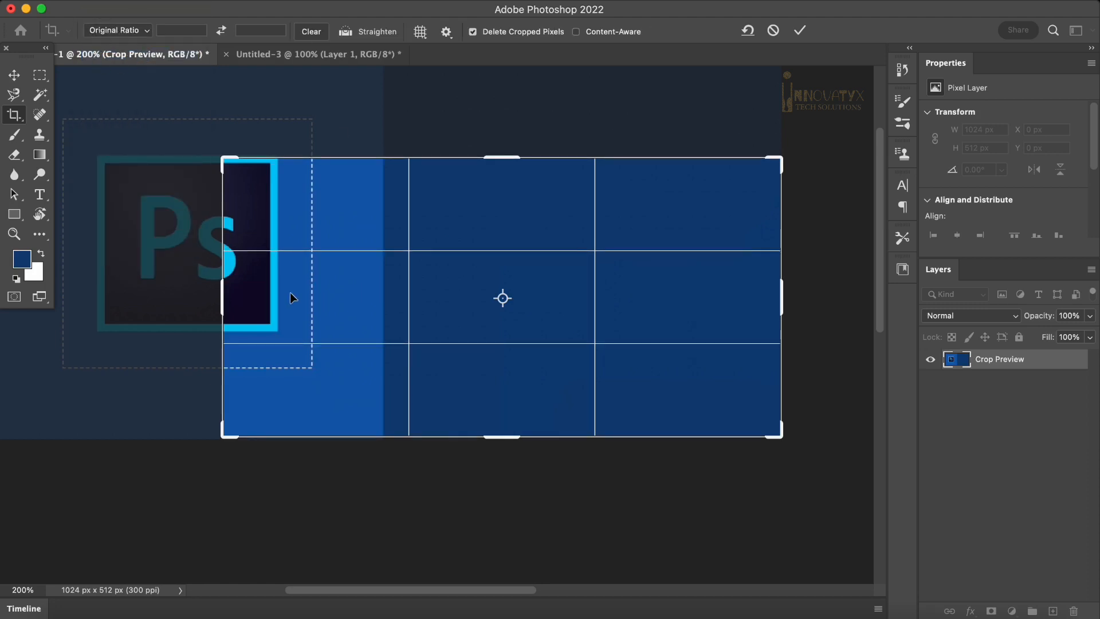
drag(218, 160, 138, 184)
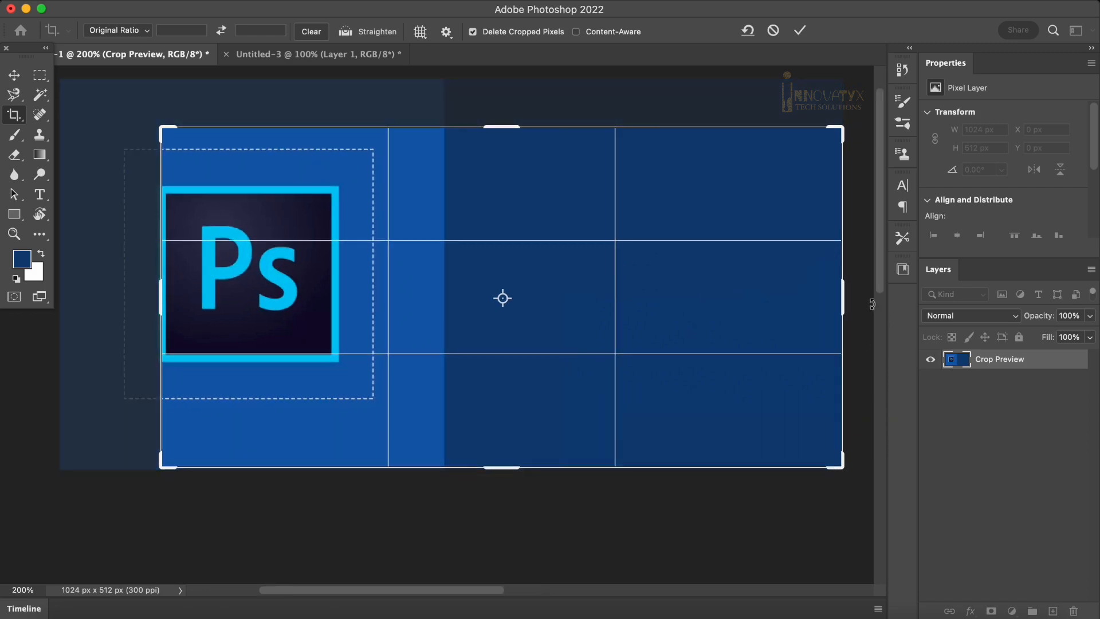
drag(843, 297, 738, 301)
drag(737, 342, 628, 396)
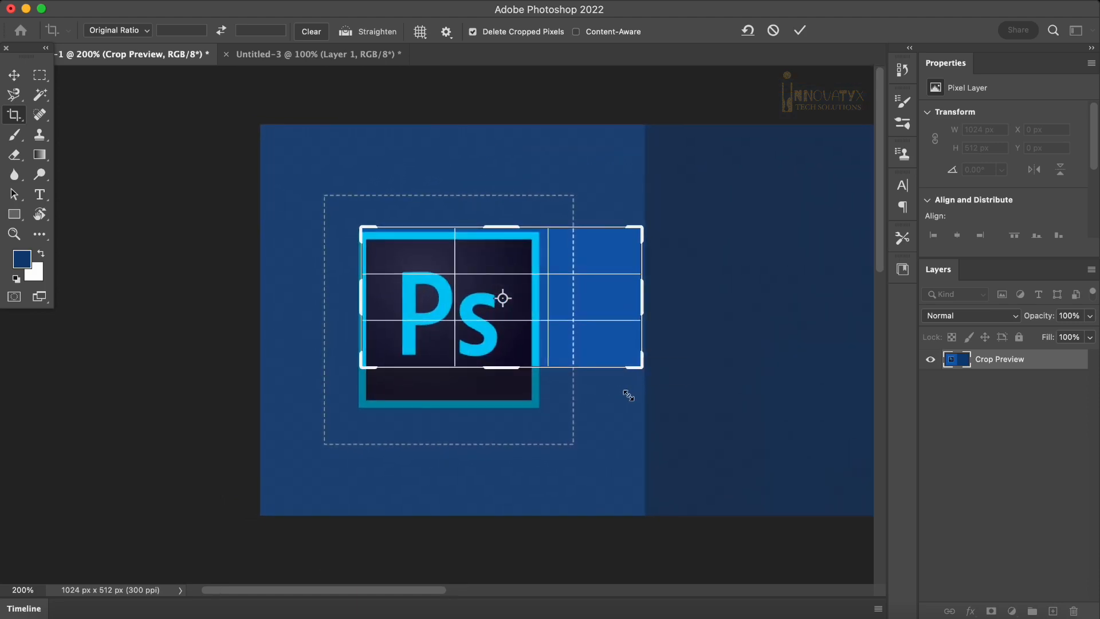
Switch the crop preset to 1 : 1 (Square) and fit the crop frame to the bordered Ps logo.
click(153, 30)
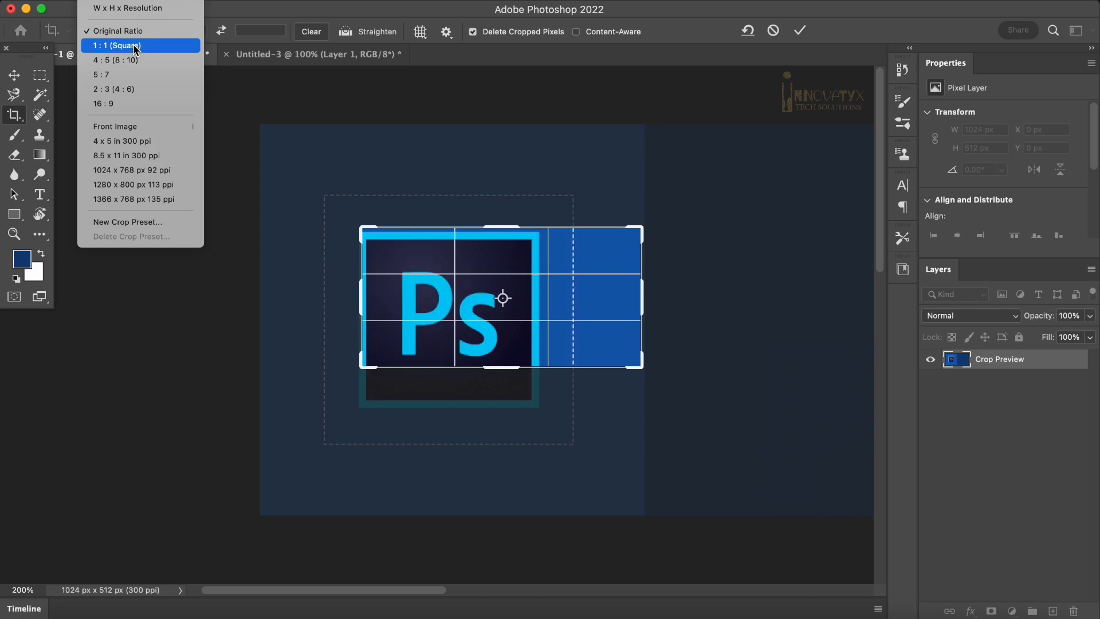
click(136, 46)
mouse_move(566, 376)
mouse_down()
mouse_move(642, 424)
mouse_move(570, 390)
mouse_move(584, 379)
mouse_up()
drag(525, 335, 592, 343)
drag(600, 397, 590, 386)
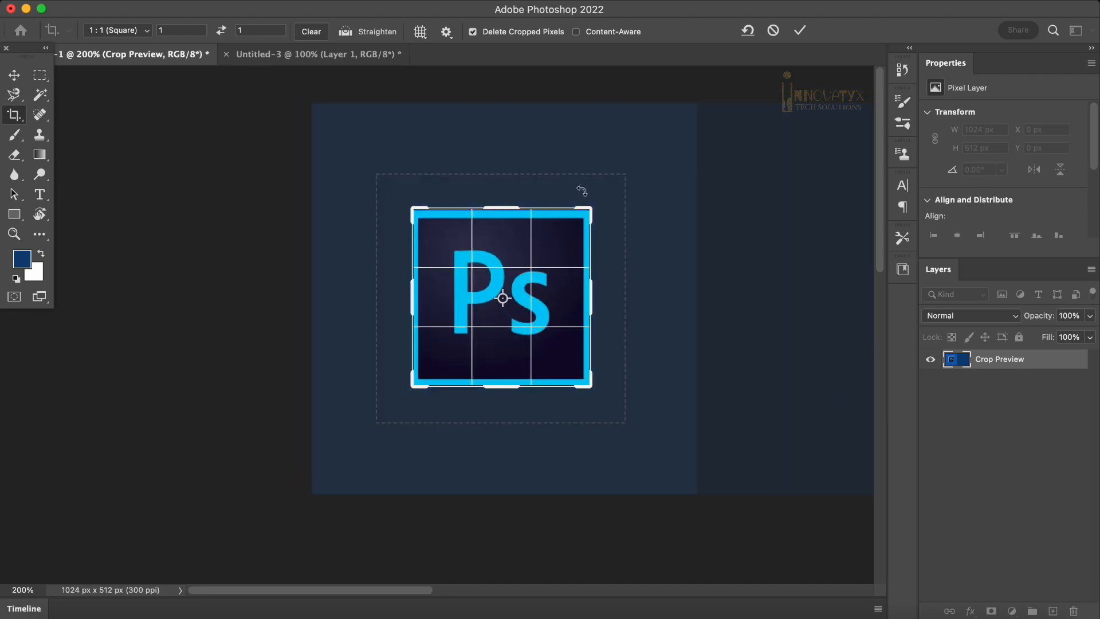
Clear the crop ratio and tighten all four sides of the crop frame around the Ps letters.
click(313, 32)
drag(501, 200, 503, 228)
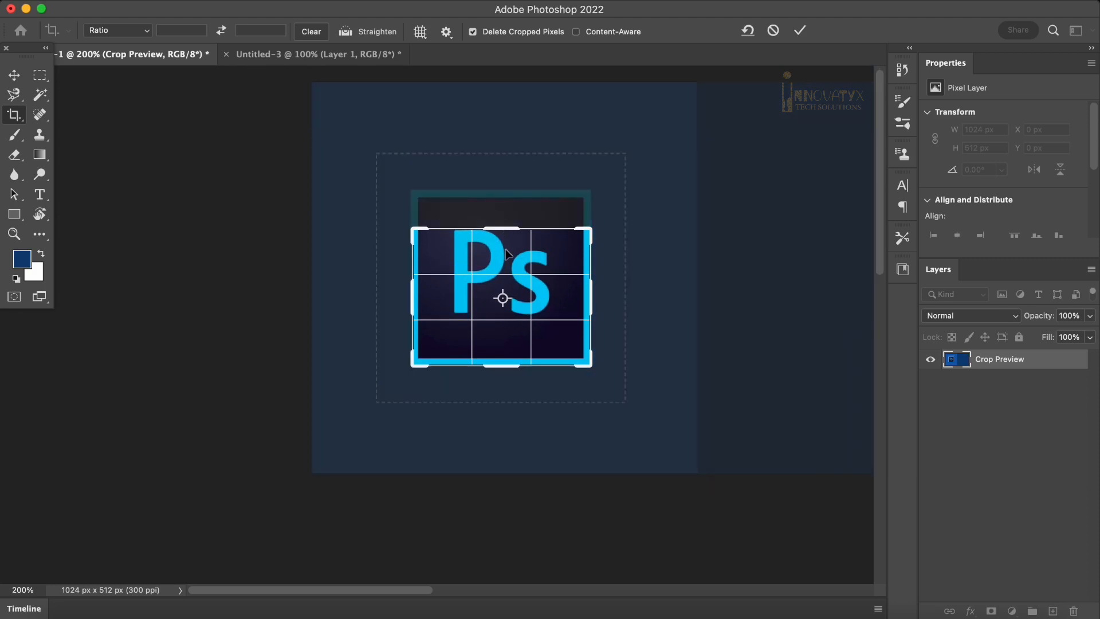
mouse_move(501, 359)
mouse_down()
mouse_move(501, 319)
mouse_move(500, 337)
mouse_up()
drag(413, 299, 431, 300)
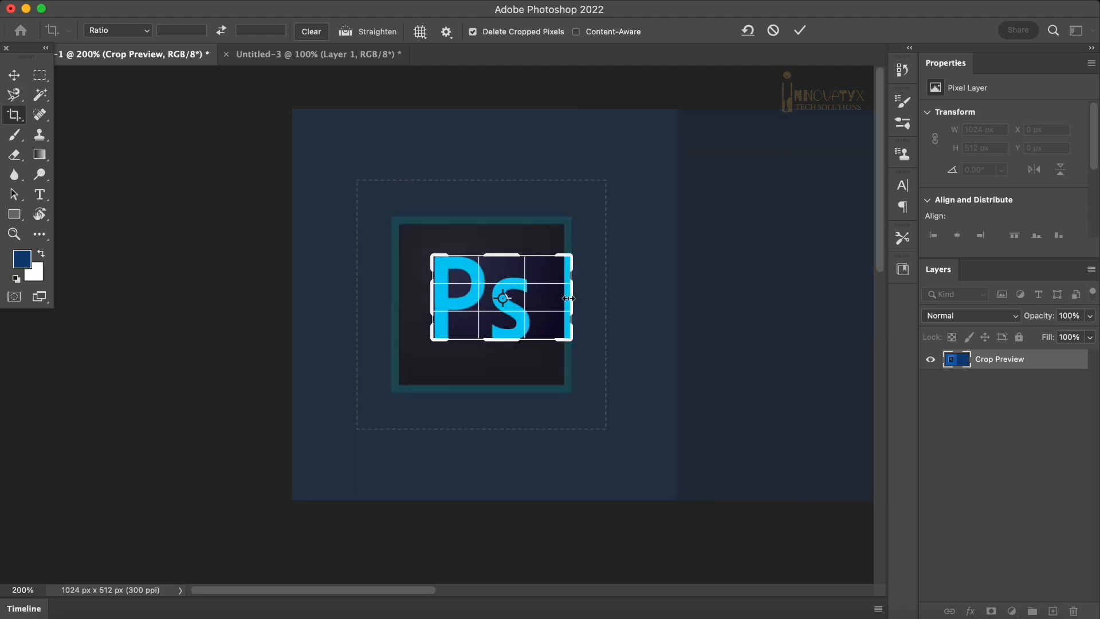
drag(569, 298, 549, 297)
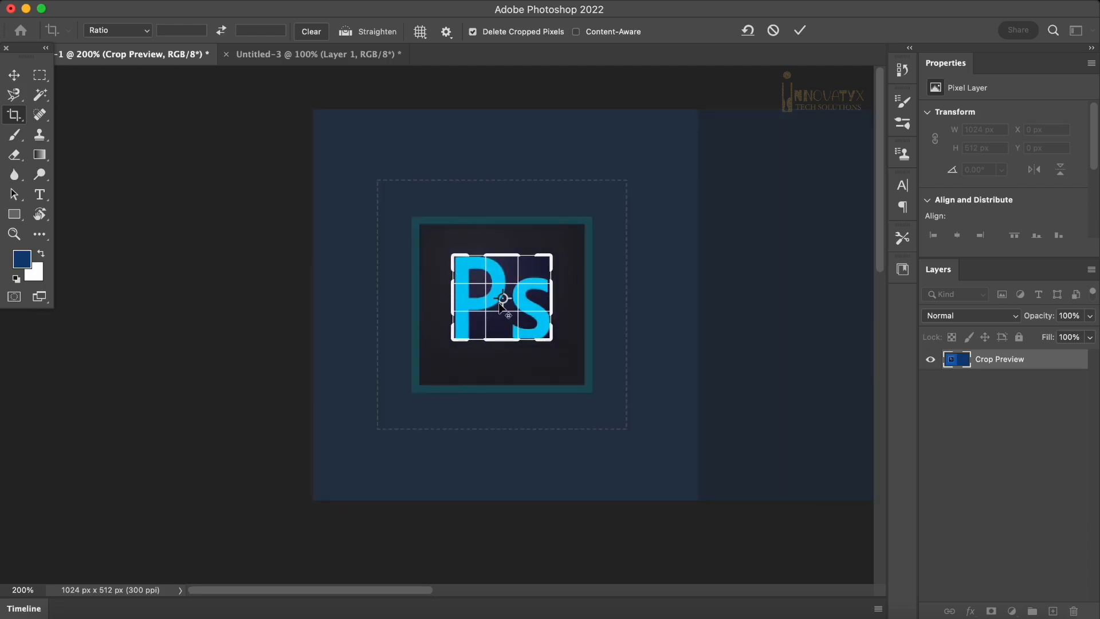
Apply the crop around the Ps letters, and undo it to restore the full image.
click(800, 30)
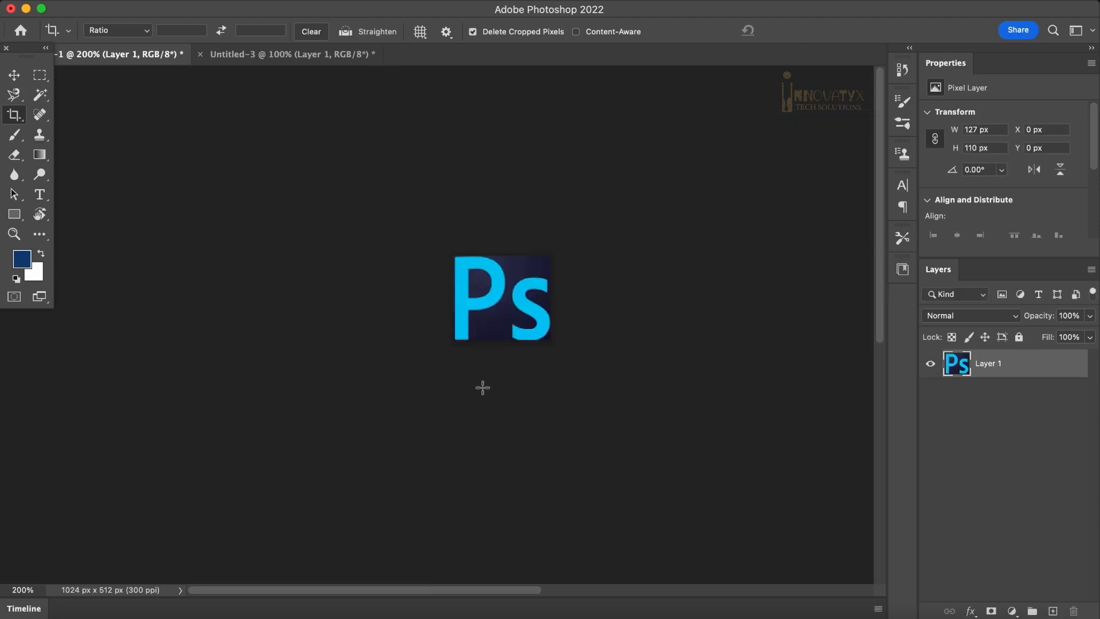
key(super+z)
scroll(511, 338, right, 5)
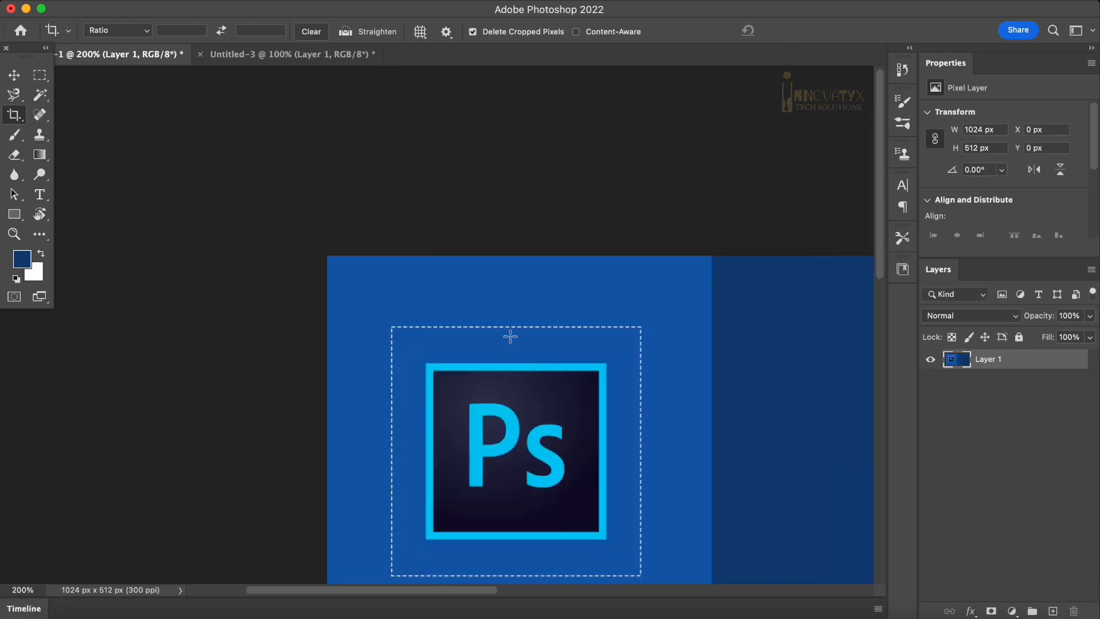
scroll(510, 337, down, 2)
scroll(510, 336, down, 2)
scroll(509, 336, right, 1)
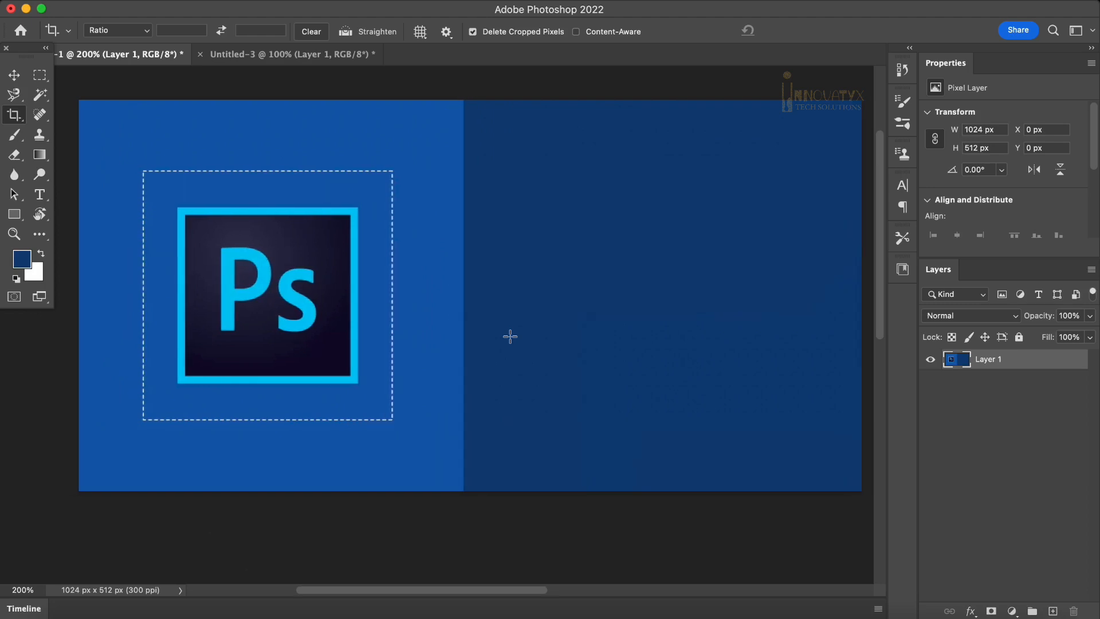
Place a four-point Perspective Crop grid over the Ps logo, with its lower corners on the logo's border.
right_click(11, 114)
click(102, 126)
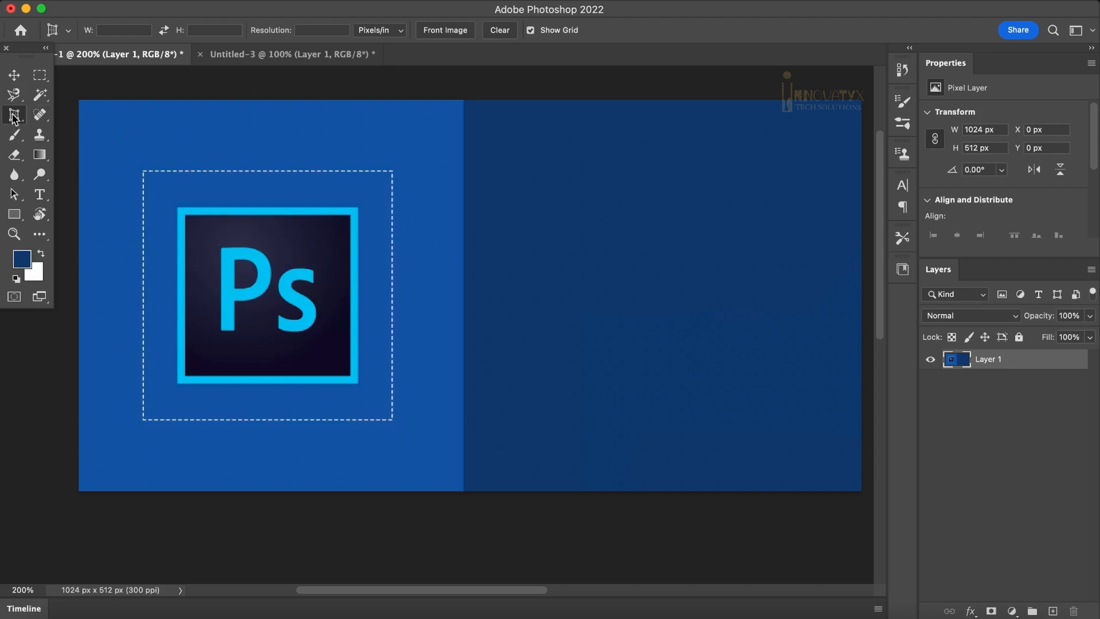
click(157, 153)
scroll(250, 175, left, 2)
scroll(249, 176, down, 1)
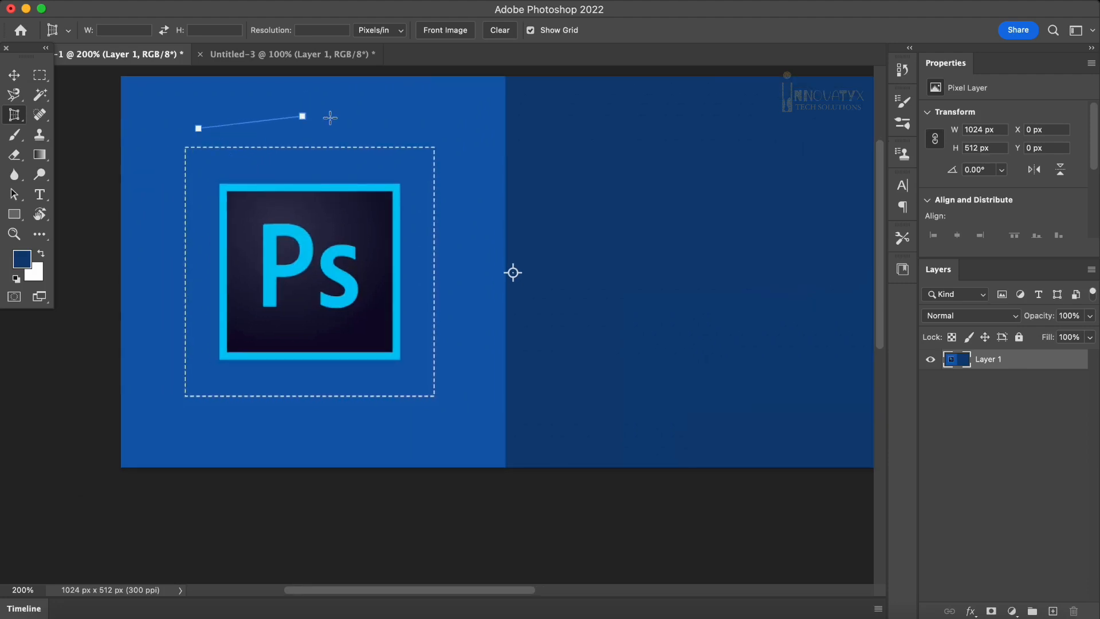
click(374, 127)
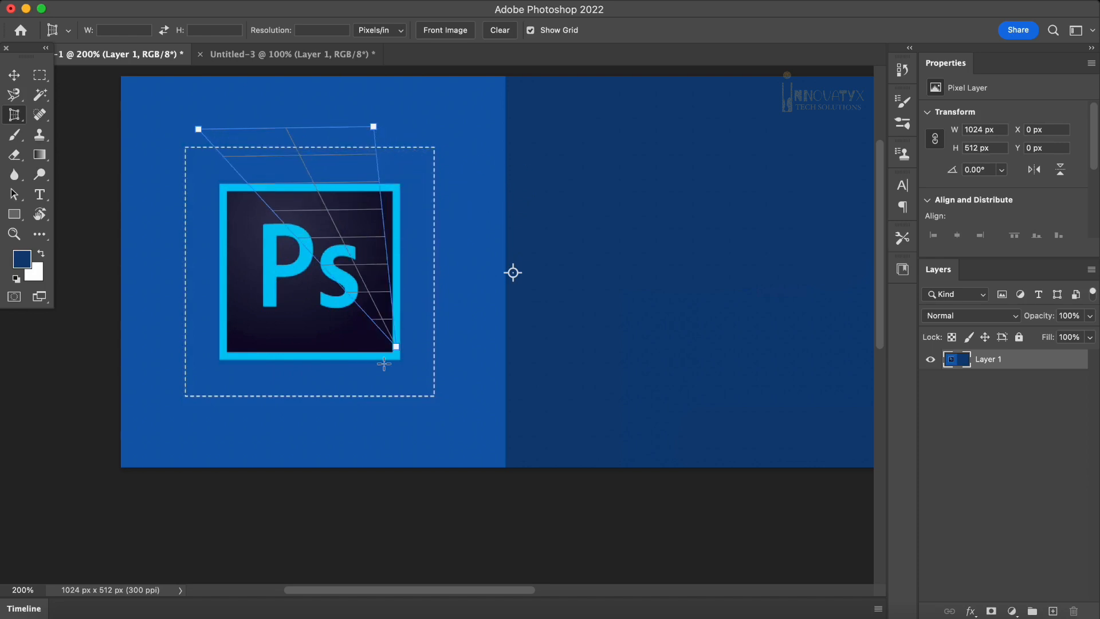
click(398, 360)
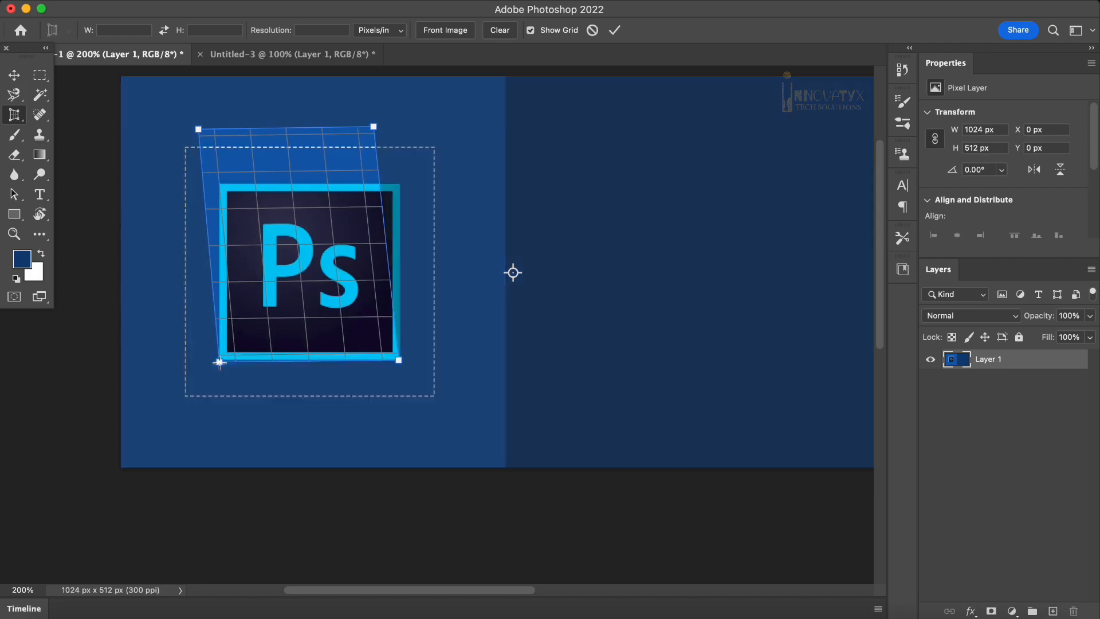
click(220, 362)
Align the grid's upper corners with the logo's cyan border, apply the perspective crop, and undo it.
drag(373, 127, 399, 181)
drag(200, 128, 223, 182)
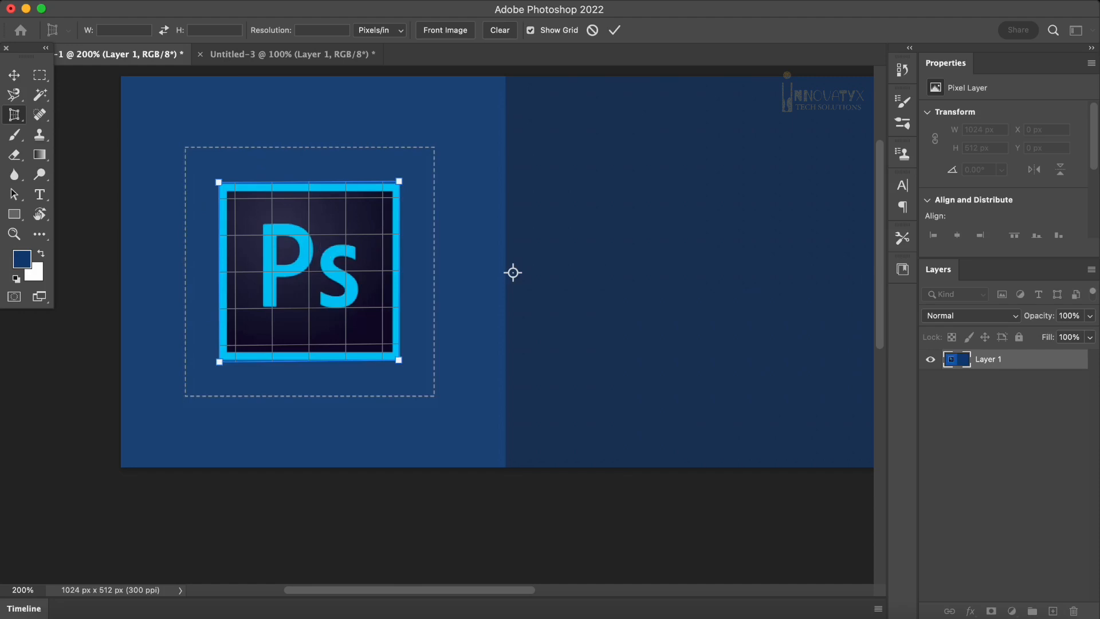
click(615, 31)
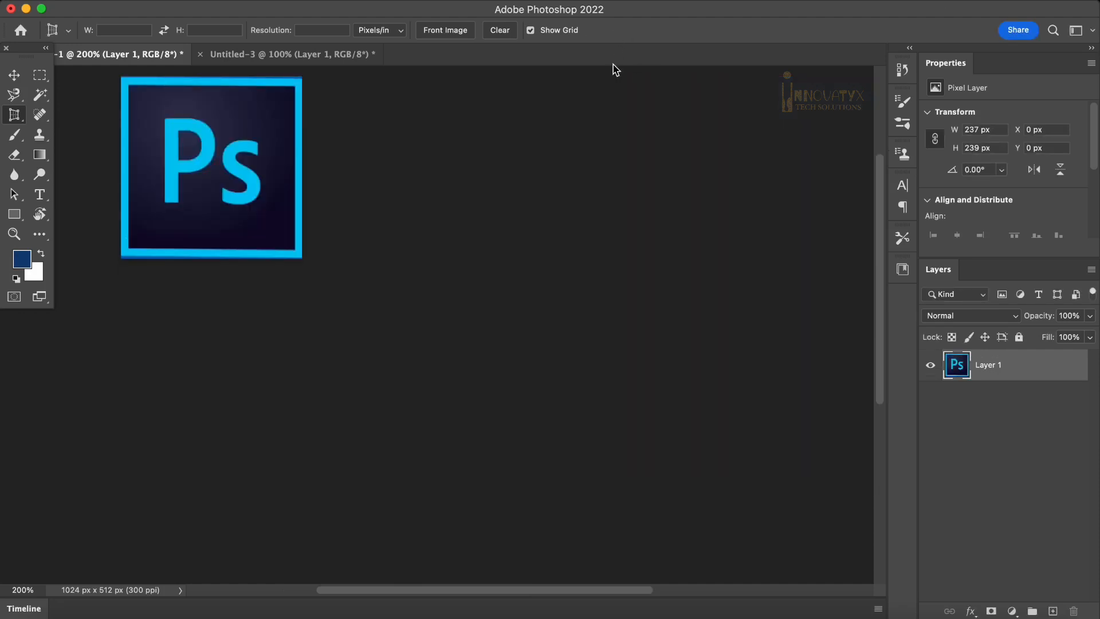
key(super+z)
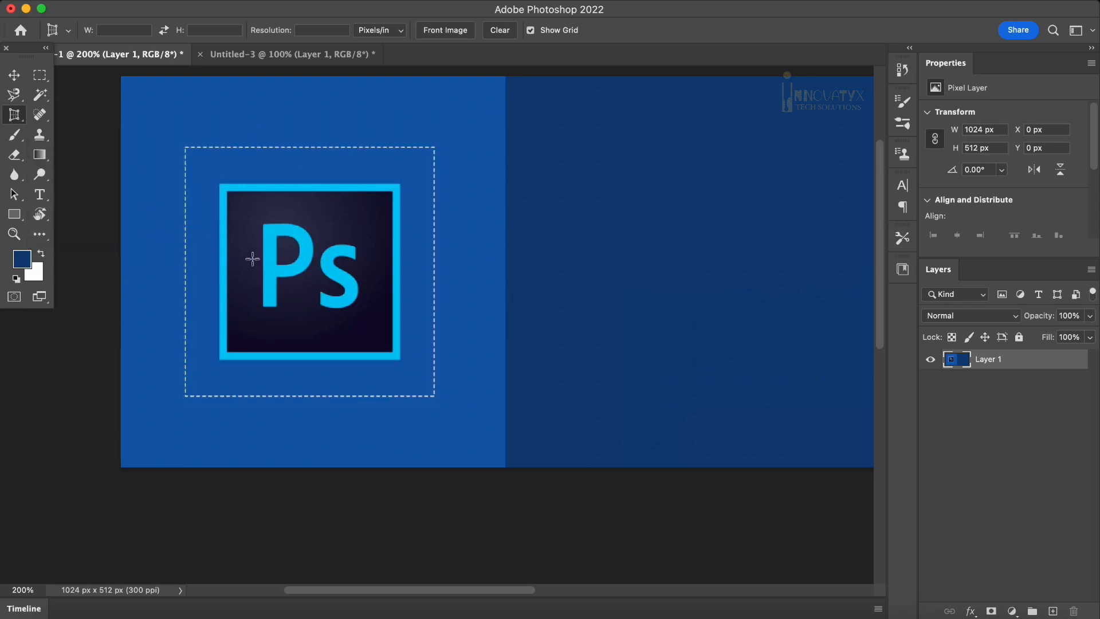
Apply a perspective crop inside the logo's border with a slanted left side cutting past the P, and undo it.
click(227, 350)
click(273, 193)
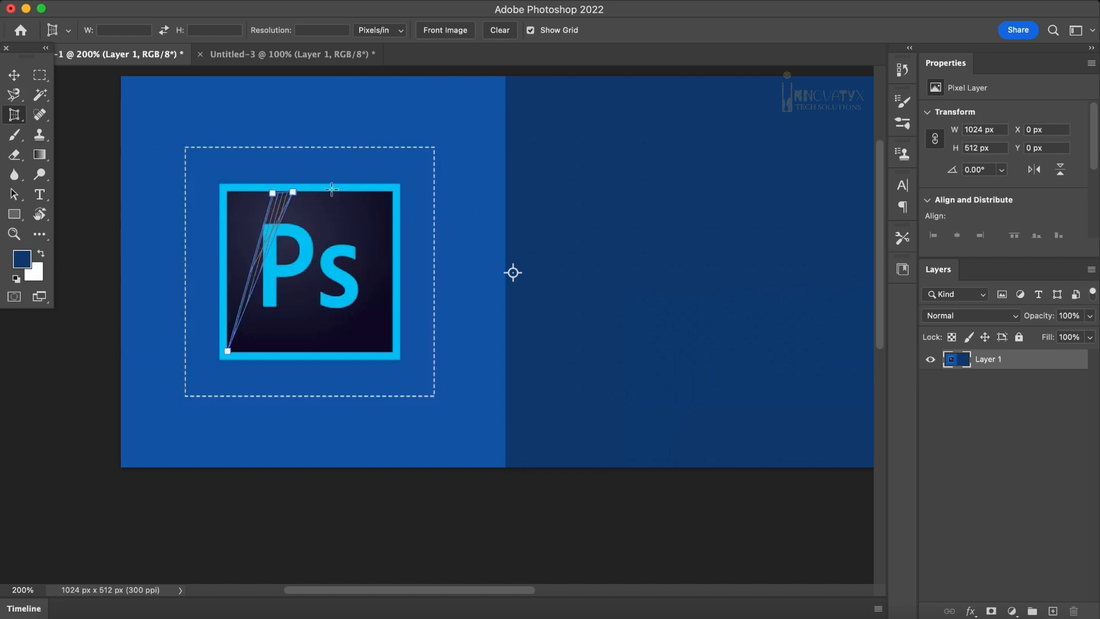
click(393, 192)
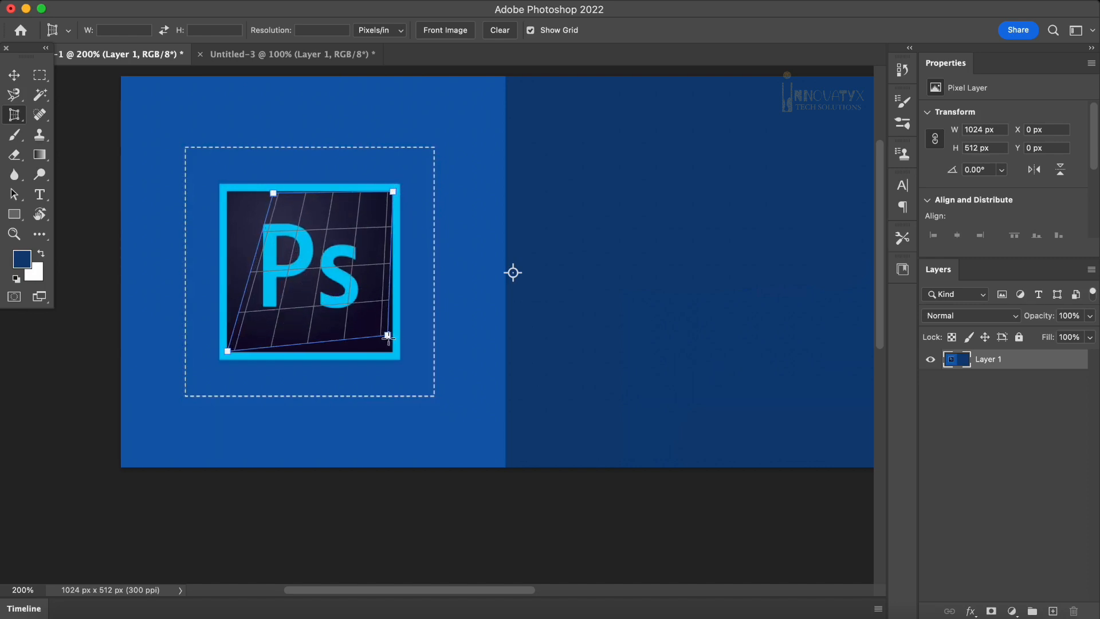
click(394, 354)
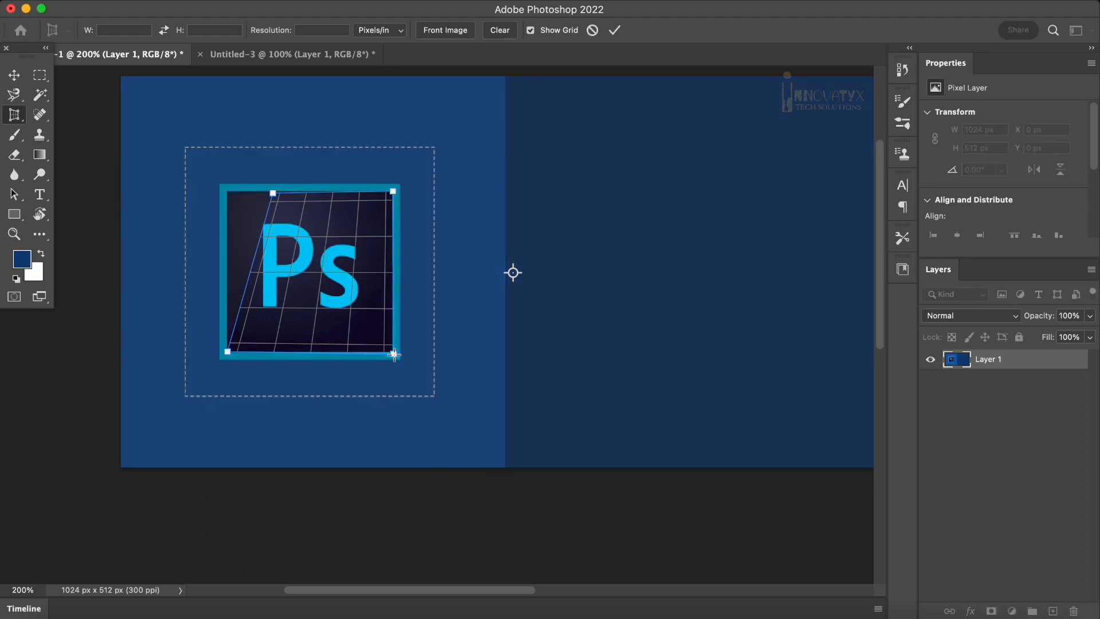
click(616, 32)
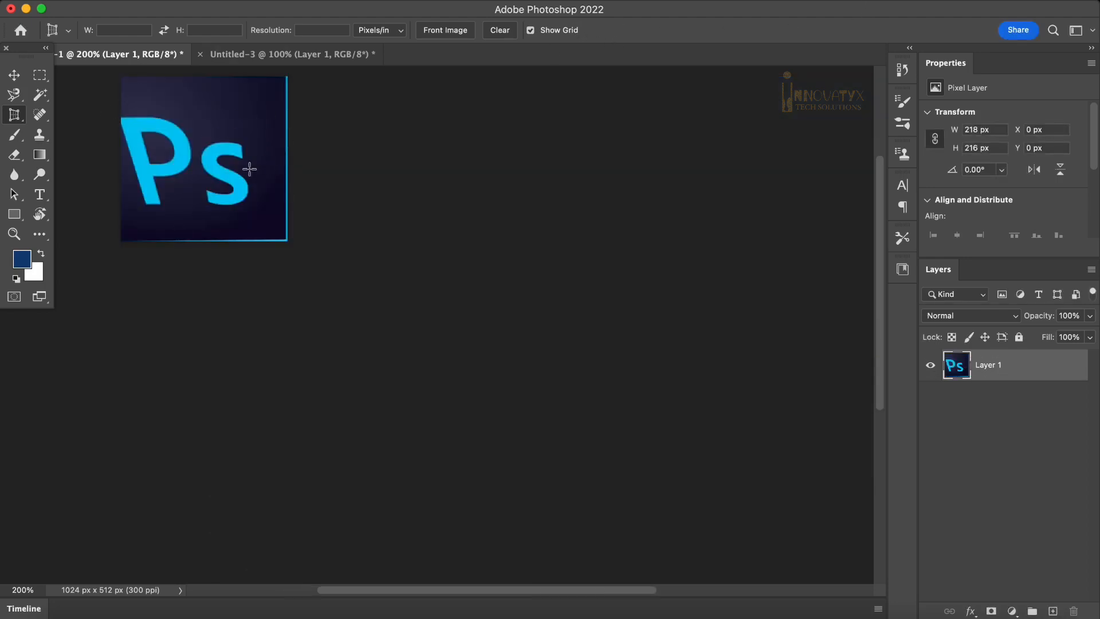
scroll(274, 201, up, 3)
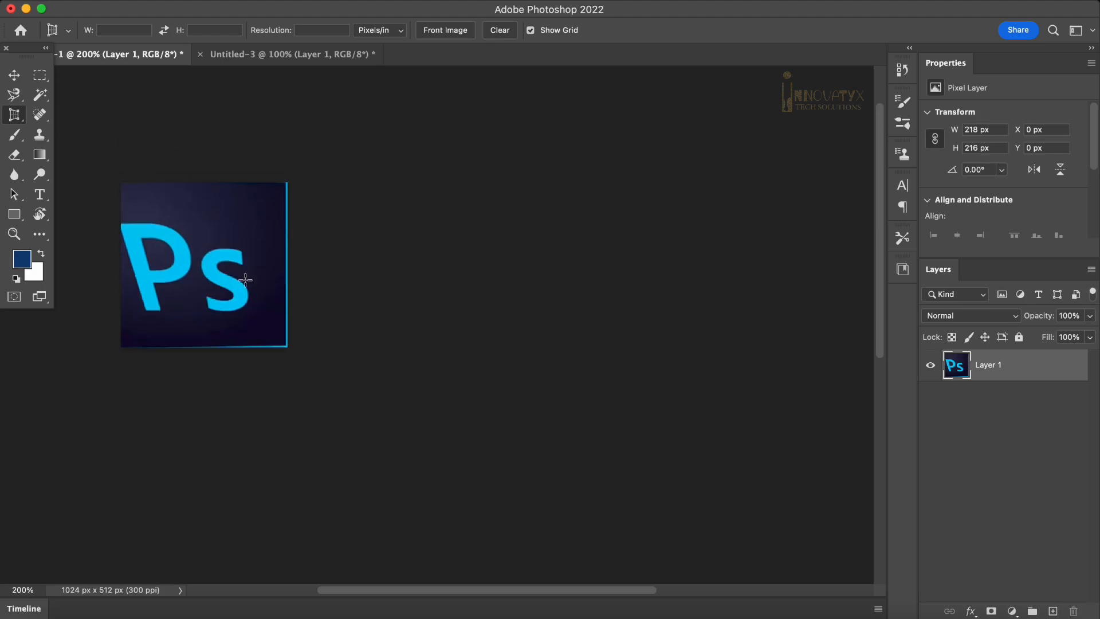
key(super+z)
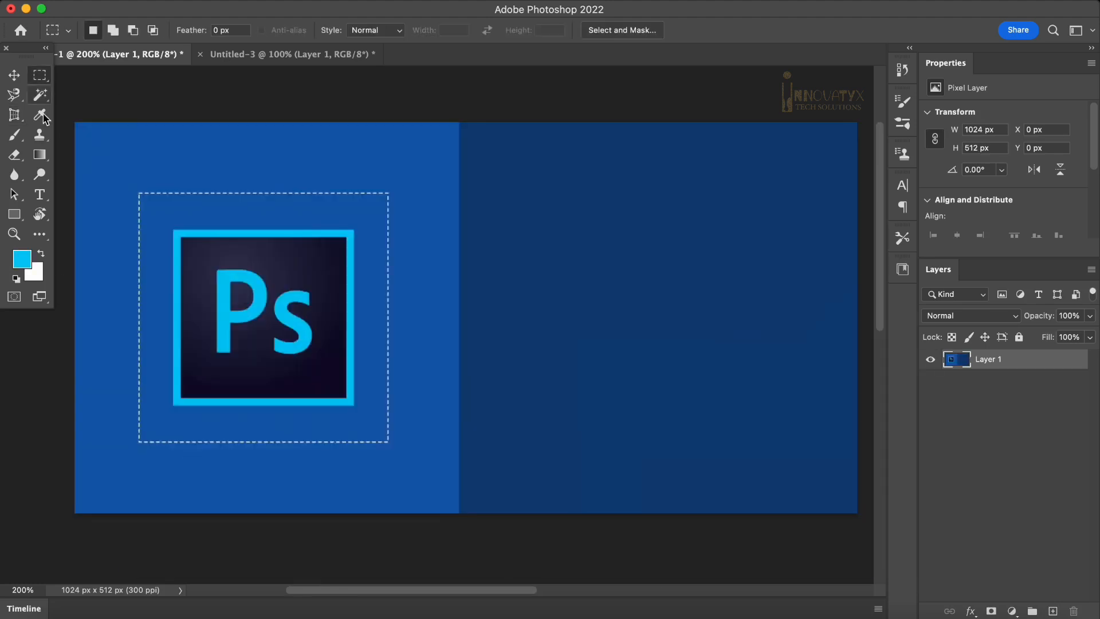
Sample foreground colors with the Eyedropper from the blue background, cyan border, dark logo interior and dark blue half.
right_click(43, 117)
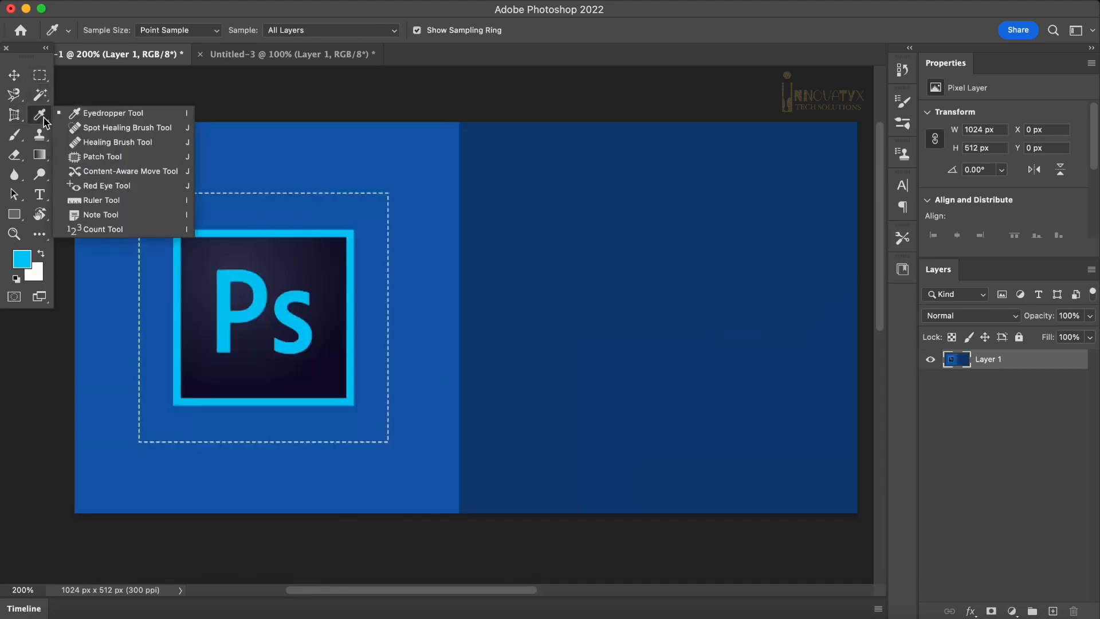
click(113, 113)
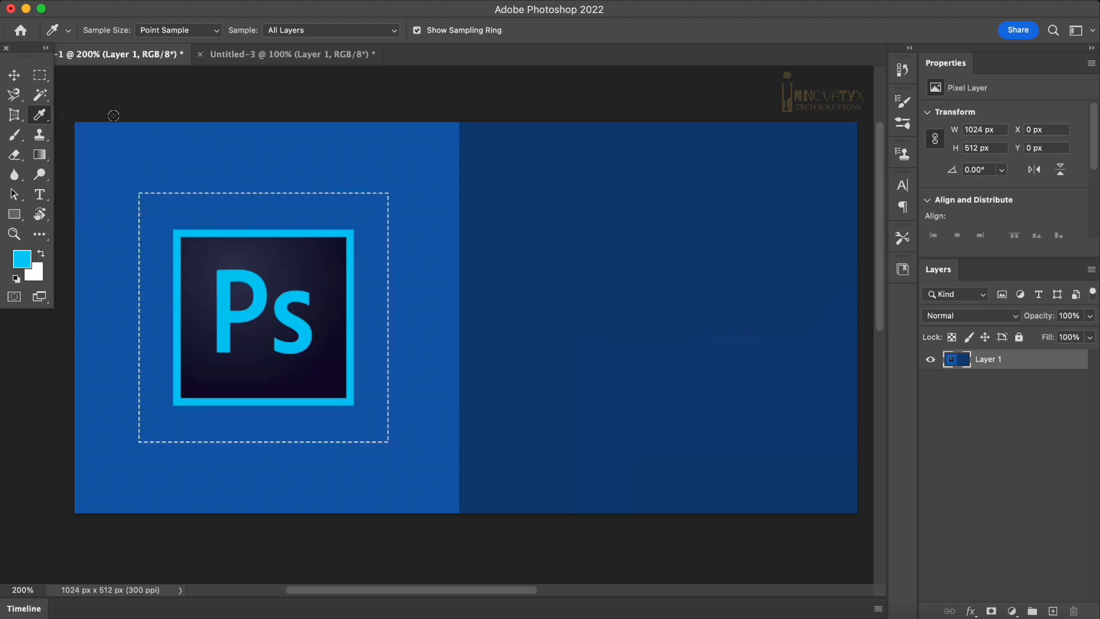
click(102, 167)
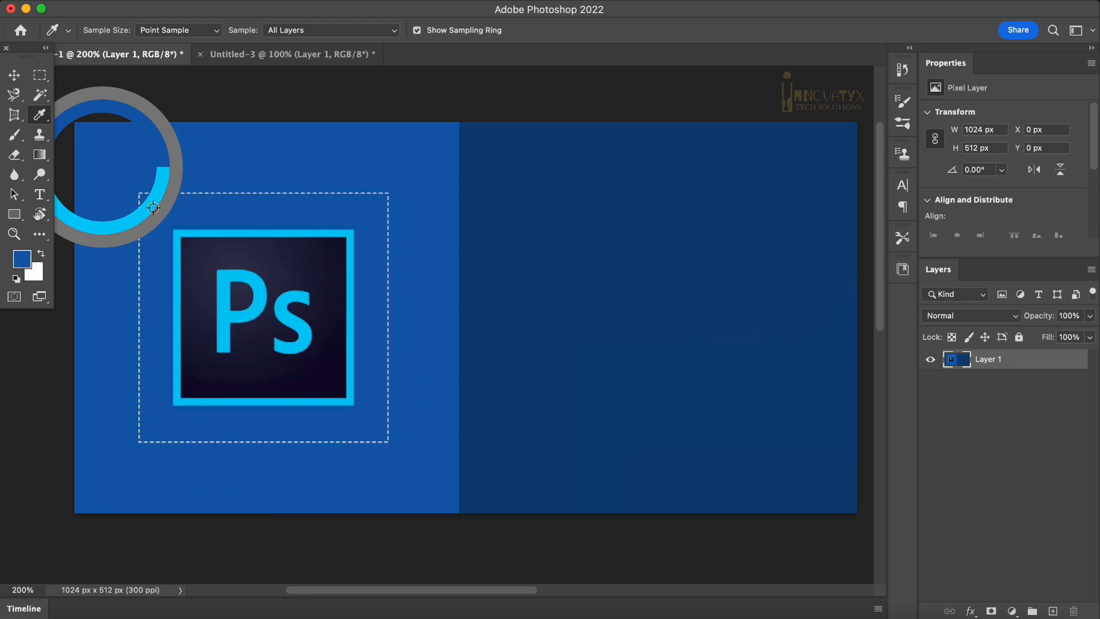
click(211, 233)
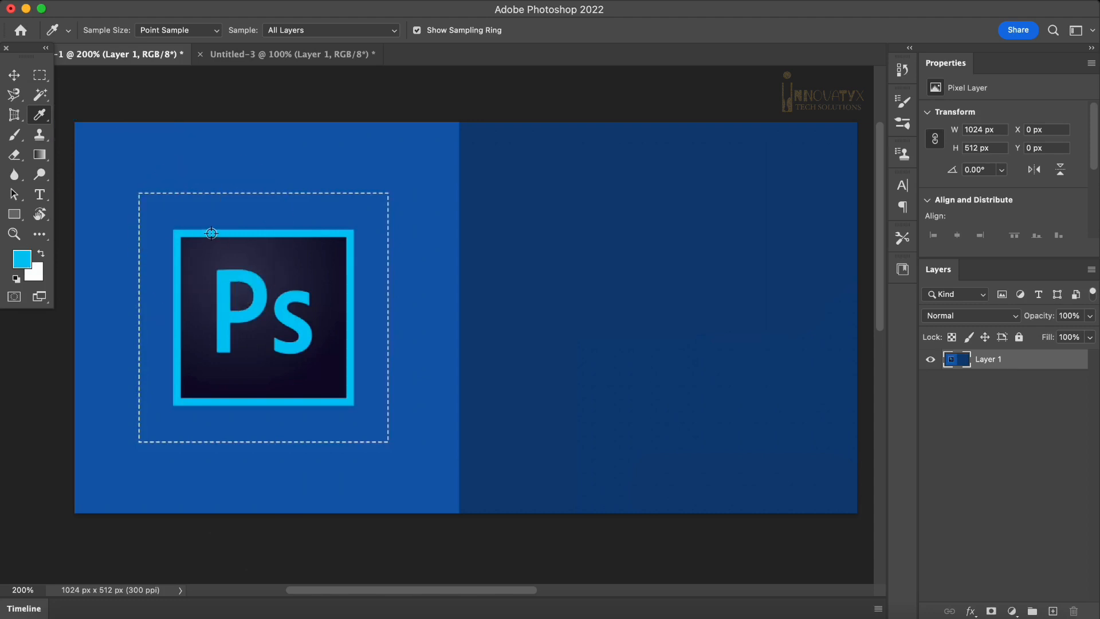
click(194, 264)
click(553, 184)
click(537, 324)
click(423, 368)
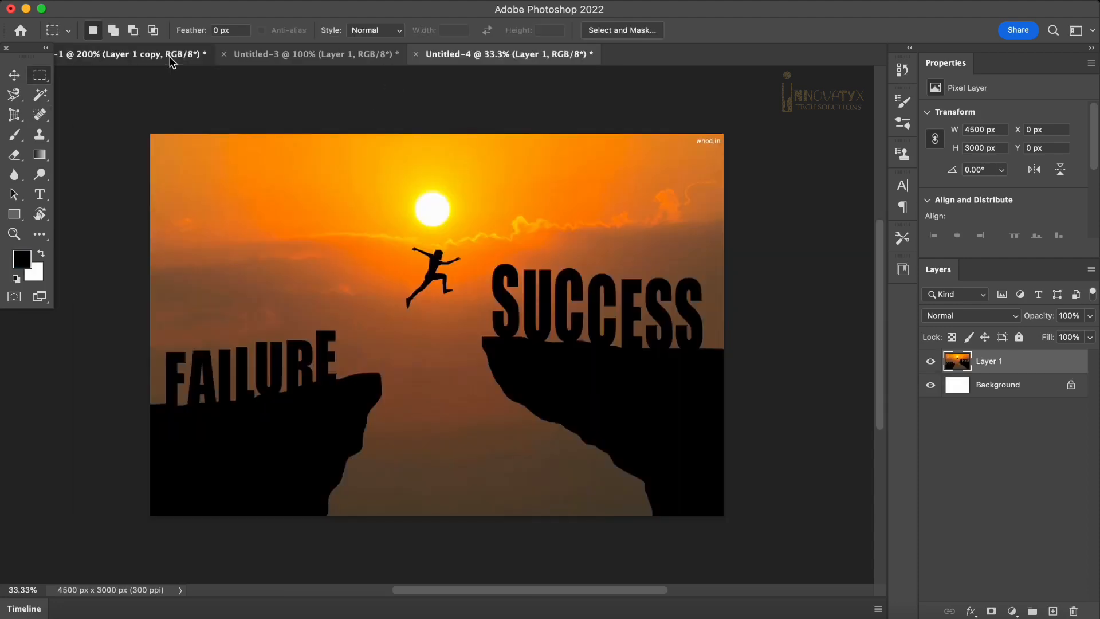
Choose the Spot Healing Brush in the Ps logo document and switch to the Untitled-4 sunset image.
click(172, 62)
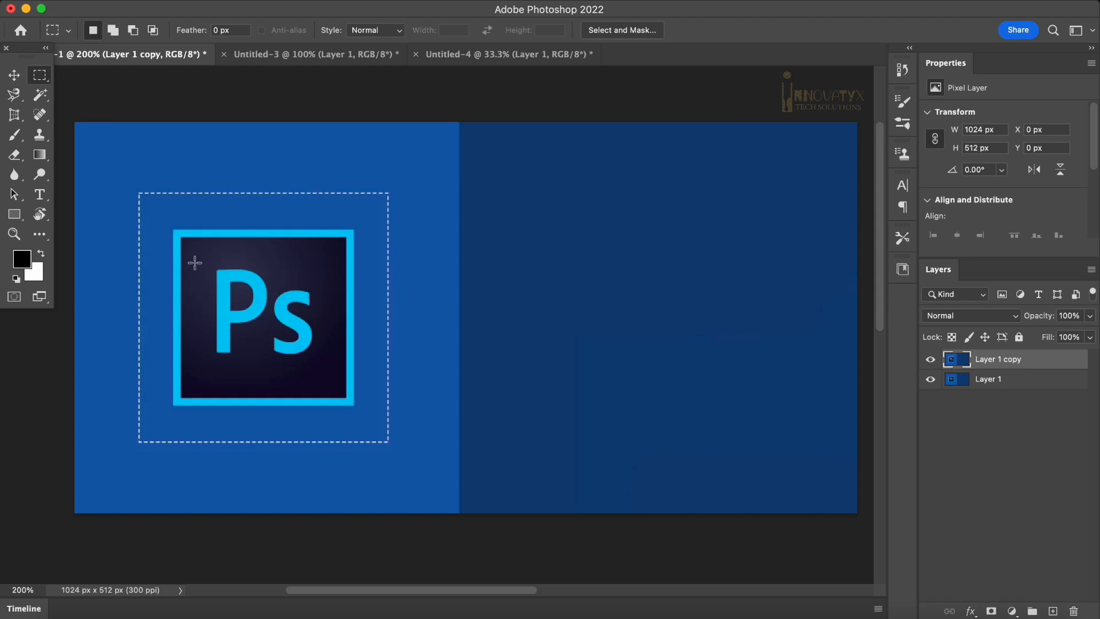
click(39, 115)
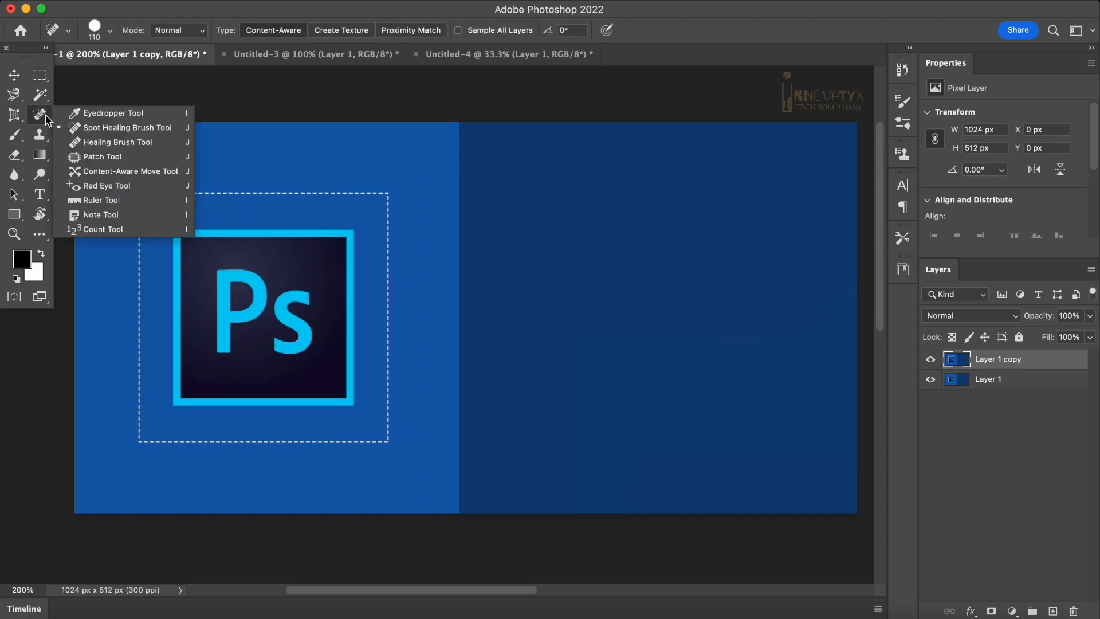
click(96, 132)
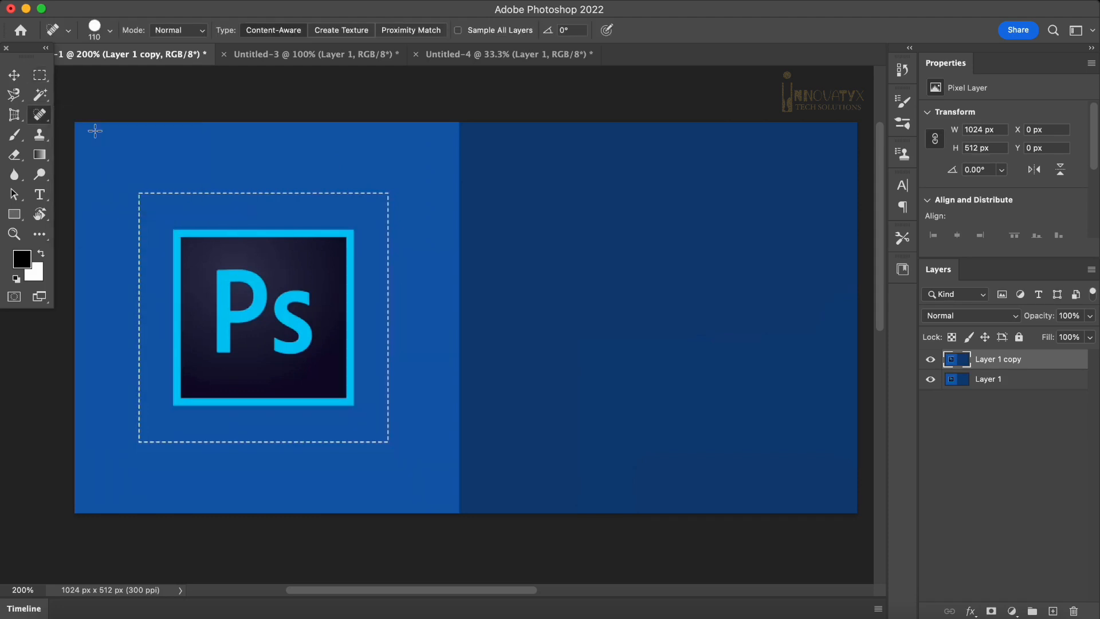
click(447, 58)
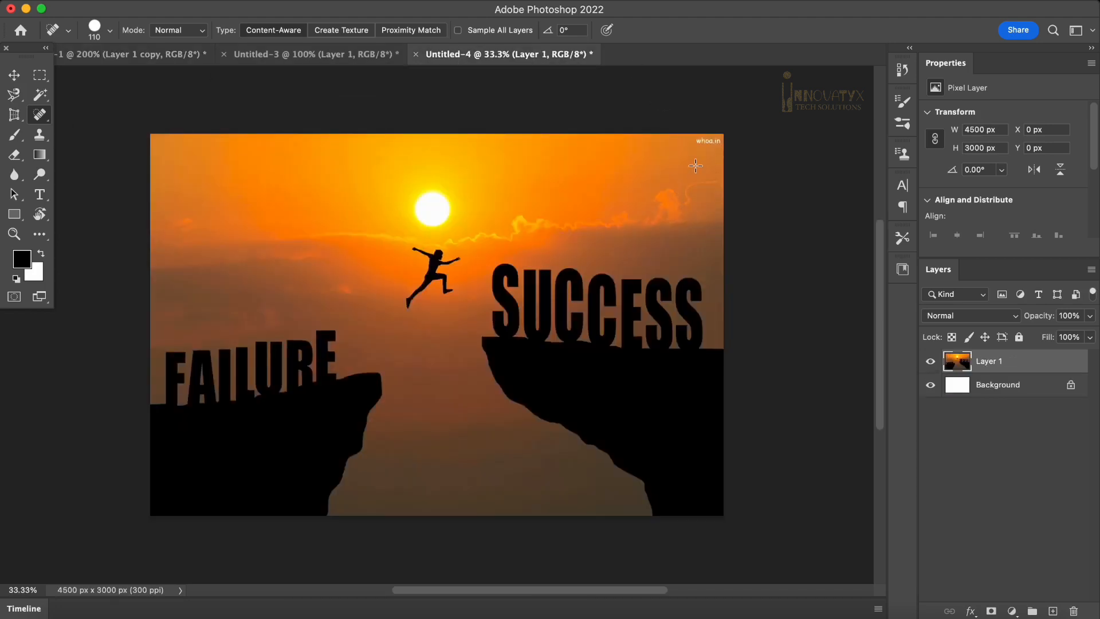
Set the Spot Healing Brush size to 96 px and paint out the jumping figure between the cliffs.
right_click(419, 264)
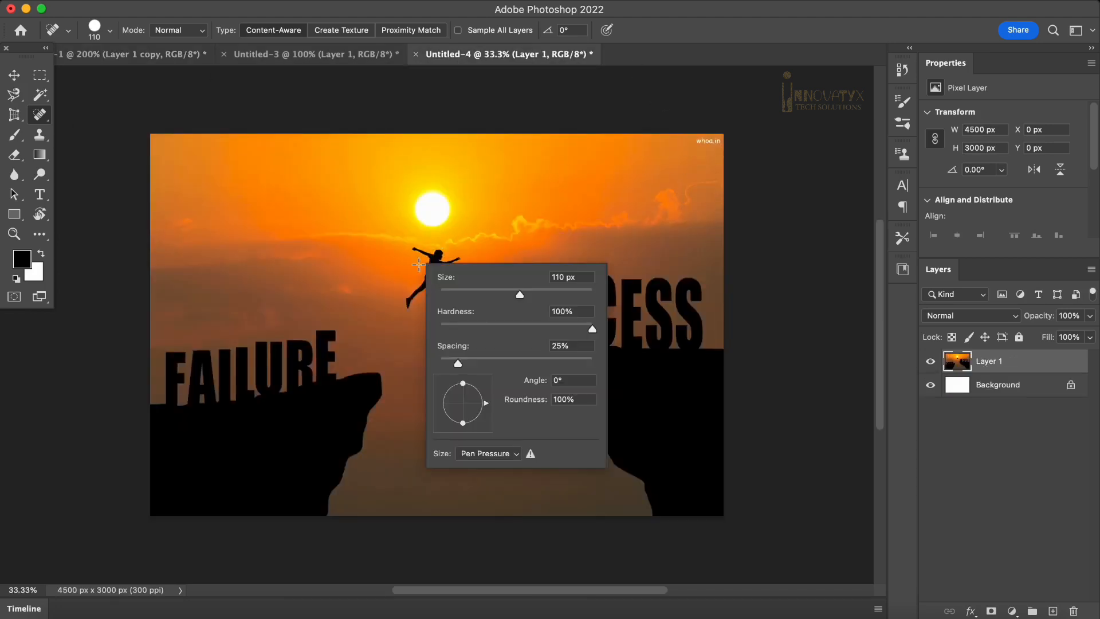
mouse_move(520, 294)
mouse_down()
mouse_move(446, 294)
mouse_move(514, 294)
mouse_up()
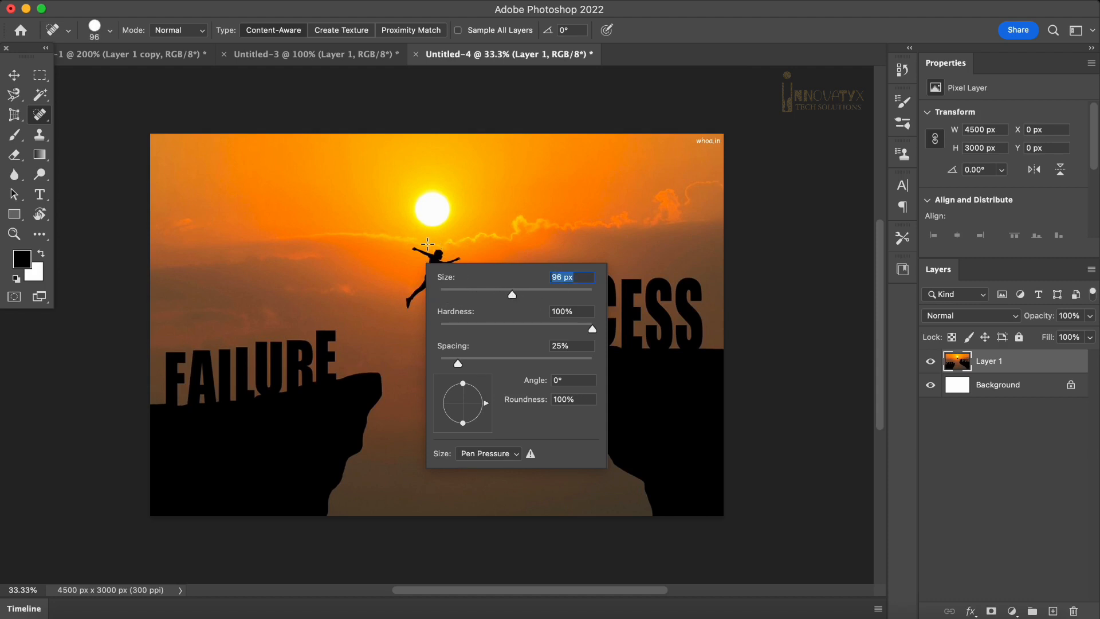
click(553, 118)
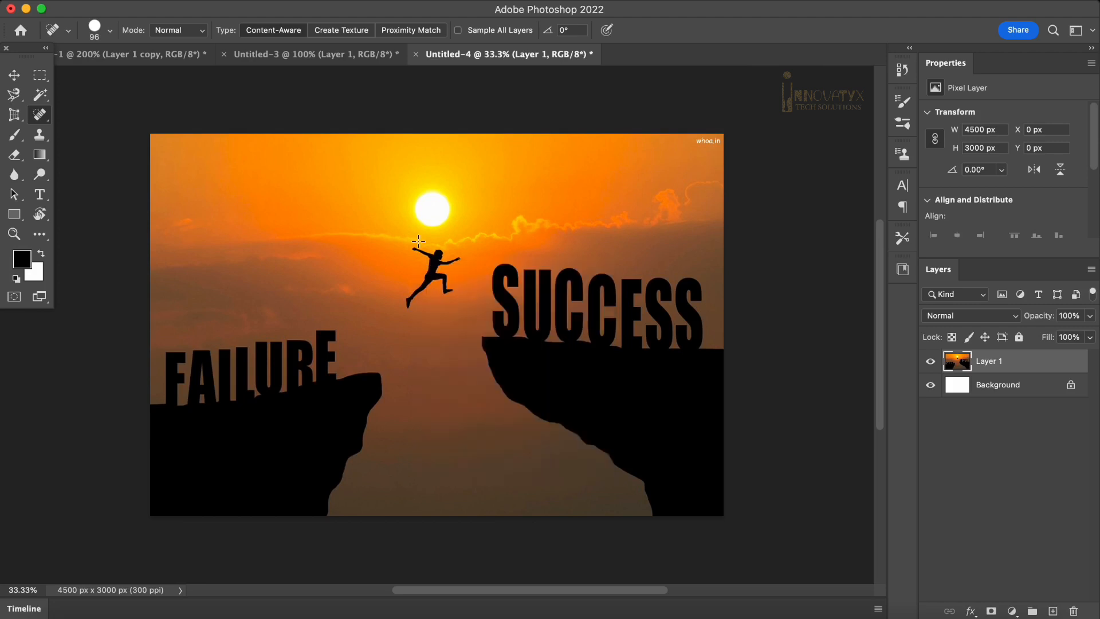
mouse_move(409, 246)
mouse_down()
mouse_move(457, 258)
mouse_move(431, 260)
mouse_move(448, 291)
mouse_move(435, 275)
mouse_move(409, 300)
mouse_up()
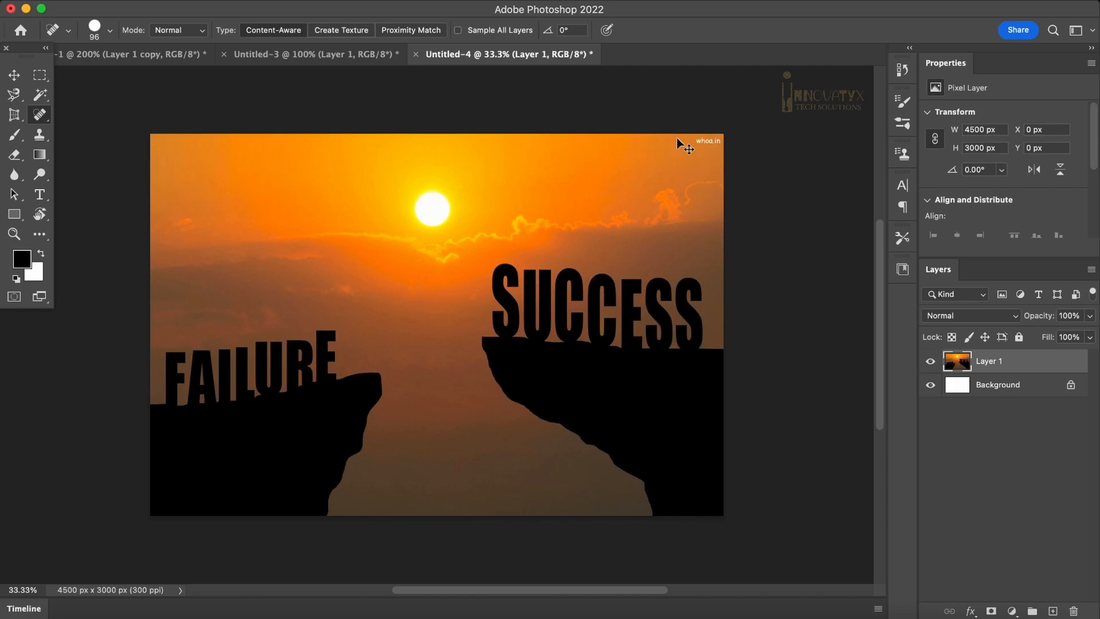
Remove the whoa.in watermark from the image's upper-right corner with the Spot Healing Brush.
key(super+equal)
scroll(678, 137, right, 10)
scroll(678, 138, up, 5)
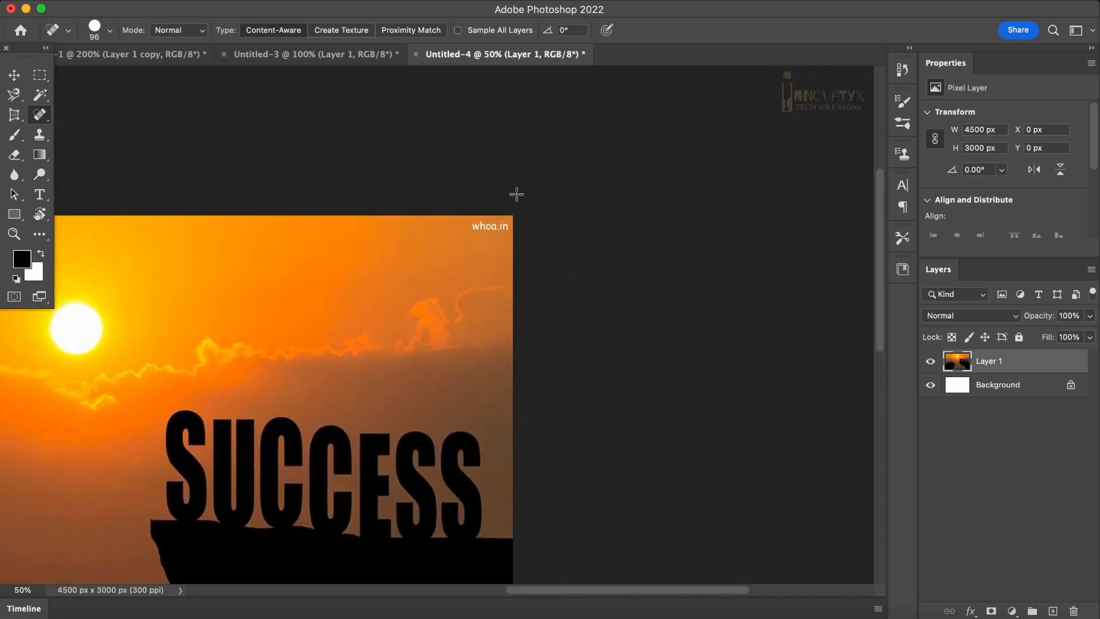
drag(467, 226, 509, 225)
Examine the healed sky areas where the watermark and the jumping figure were removed.
scroll(542, 270, down, 3)
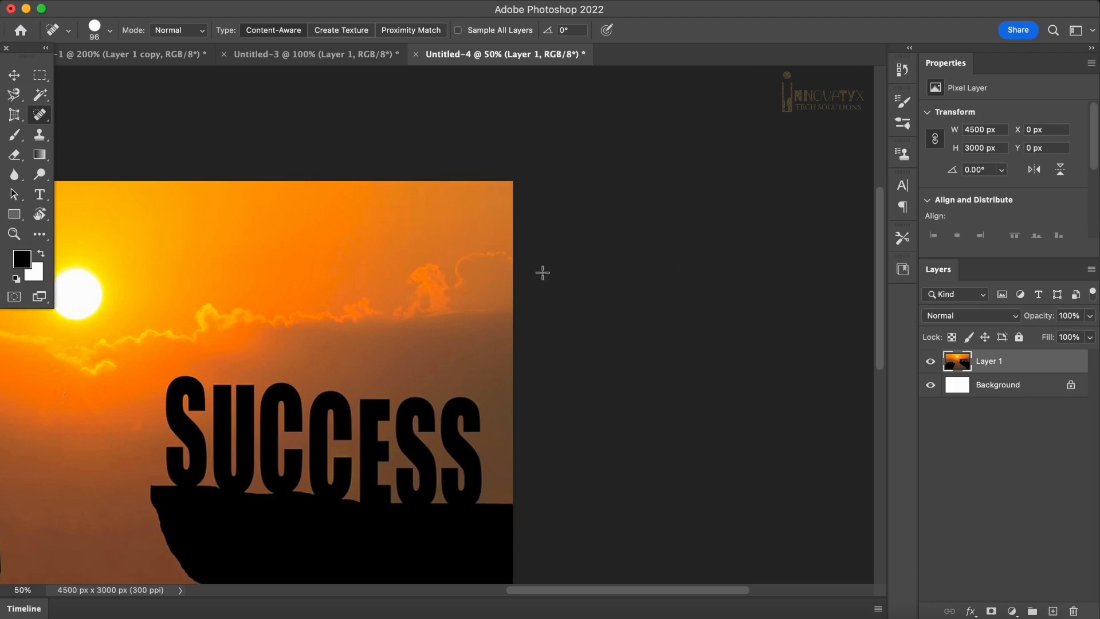
scroll(543, 272, left, 5)
scroll(542, 272, left, 3)
scroll(542, 272, down, 3)
scroll(543, 272, up, 2)
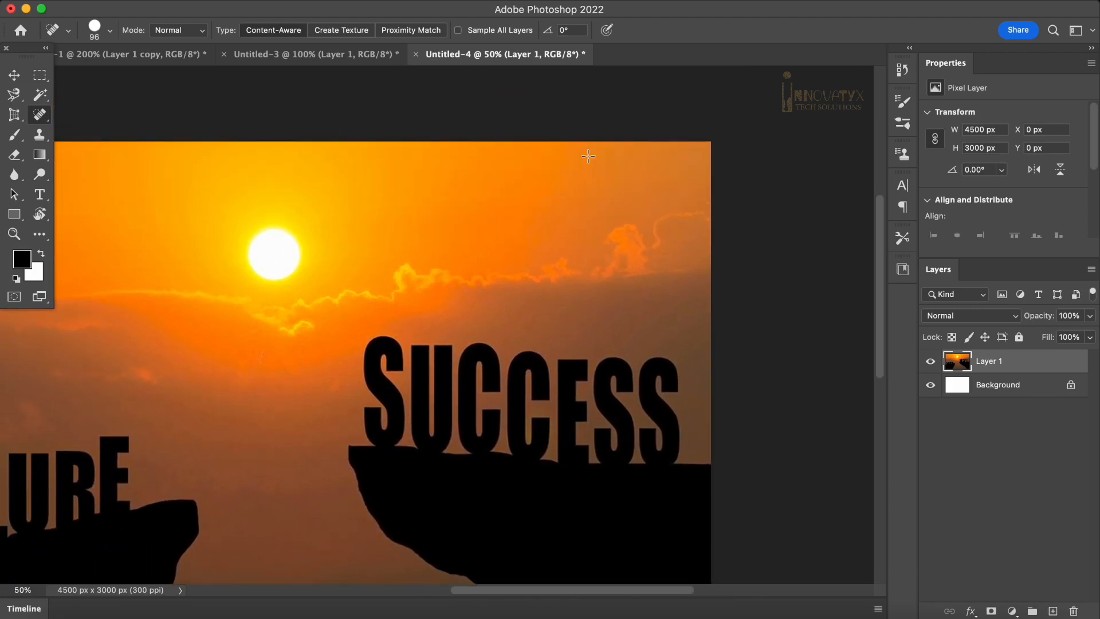
scroll(669, 189, left, 5)
scroll(669, 189, down, 3)
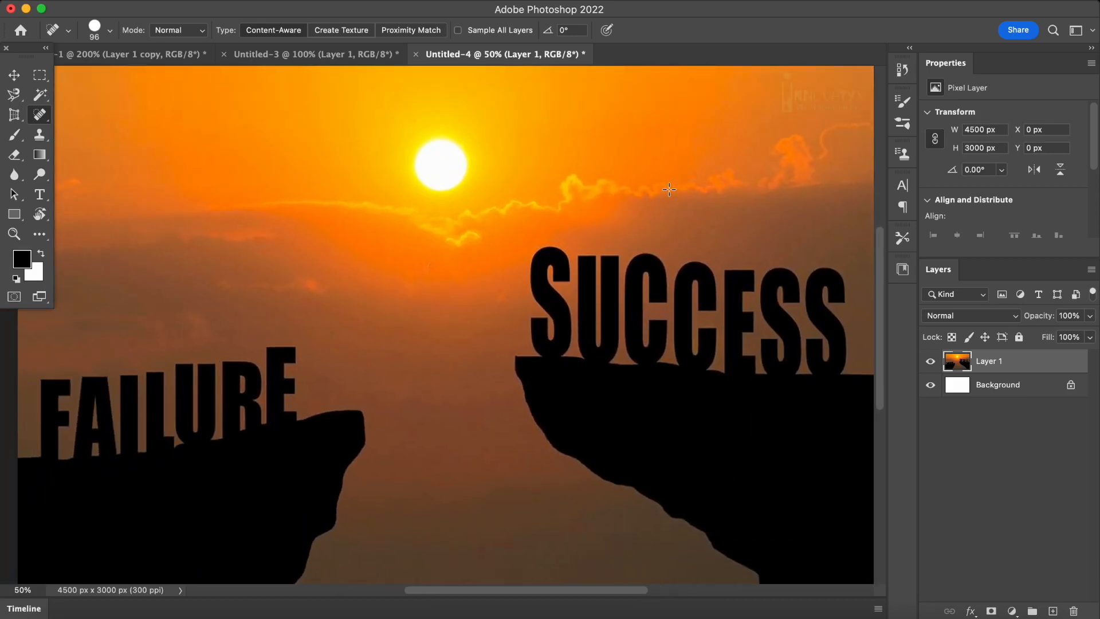
key(super+minus)
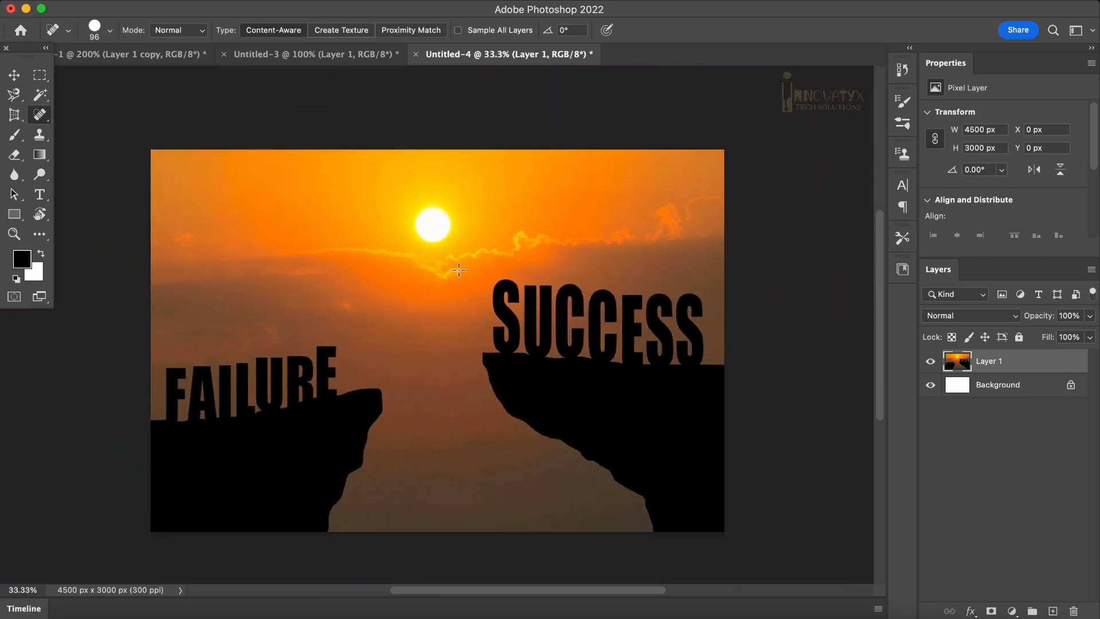
Paint out the sun with the Healing Brush, sampling orange sky on both sides of it.
right_click(40, 114)
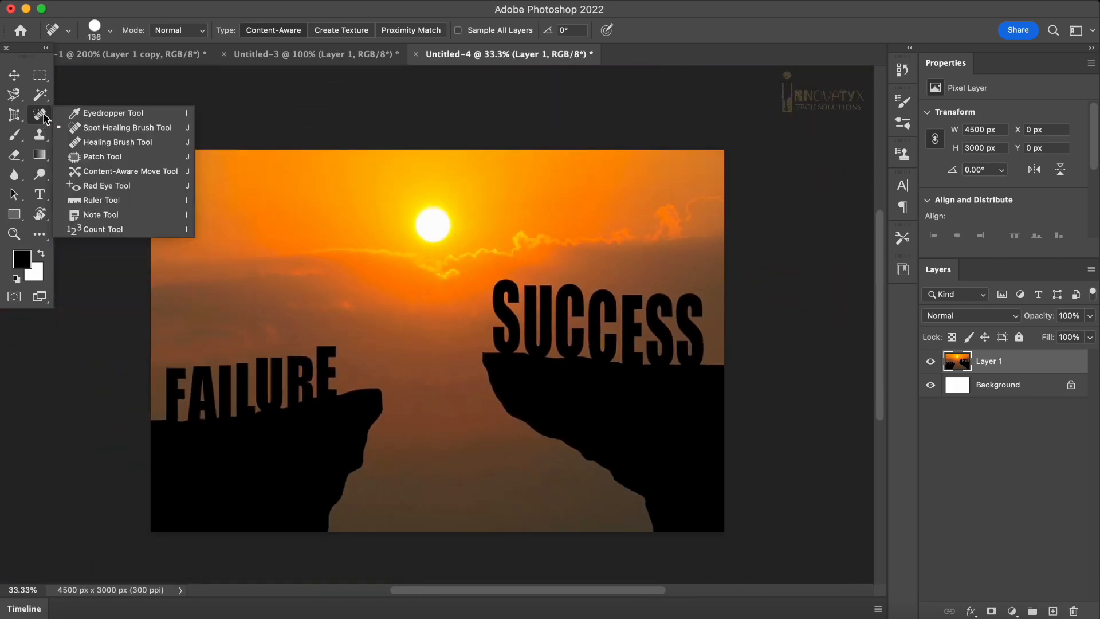
click(87, 142)
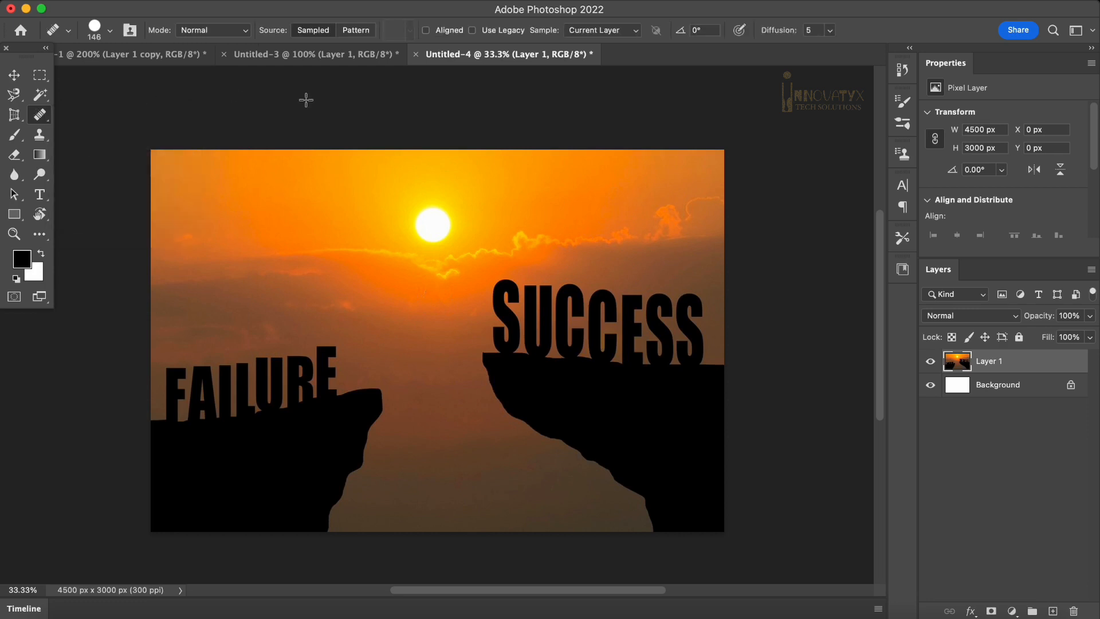
alt+click(365, 210)
mouse_move(427, 209)
mouse_down()
mouse_move(423, 217)
mouse_move(447, 214)
mouse_move(446, 231)
mouse_move(420, 222)
mouse_move(443, 237)
mouse_move(411, 223)
mouse_up()
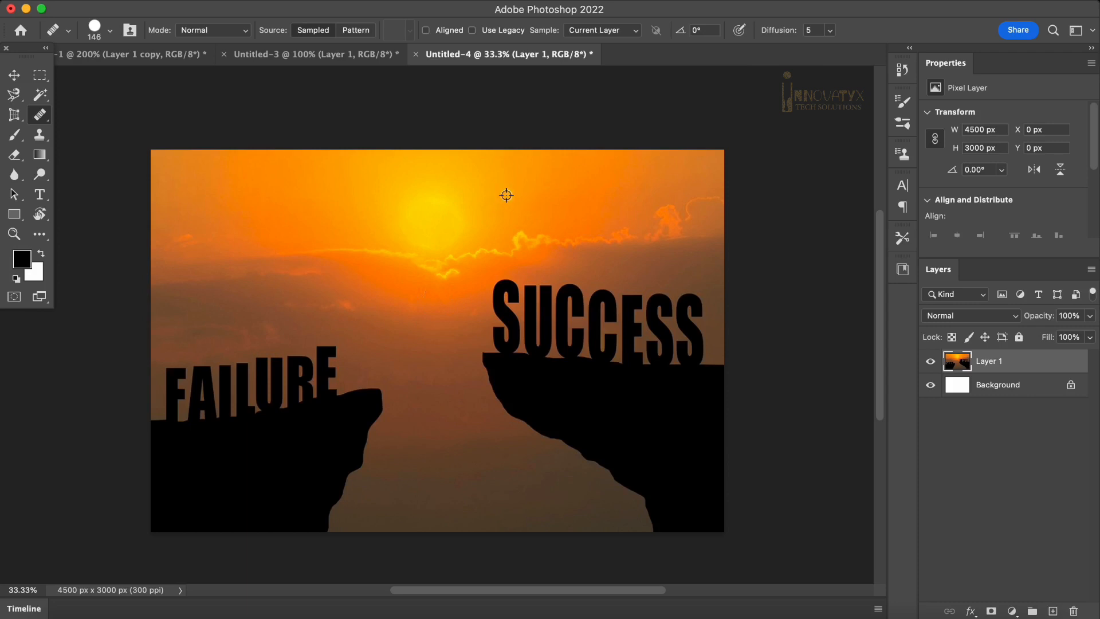
alt+click(522, 185)
mouse_move(423, 201)
mouse_down()
mouse_move(454, 205)
mouse_move(412, 203)
mouse_move(437, 202)
mouse_move(460, 223)
mouse_move(404, 203)
mouse_up()
mouse_move(457, 231)
mouse_down()
mouse_move(403, 213)
mouse_move(450, 233)
mouse_up()
mouse_move(415, 194)
mouse_down()
mouse_move(432, 180)
mouse_move(463, 187)
mouse_move(470, 200)
mouse_move(399, 190)
mouse_move(410, 227)
mouse_move(395, 224)
mouse_move(417, 240)
mouse_move(453, 237)
mouse_move(461, 232)
mouse_move(394, 221)
mouse_move(389, 202)
mouse_move(422, 172)
mouse_move(432, 167)
mouse_up()
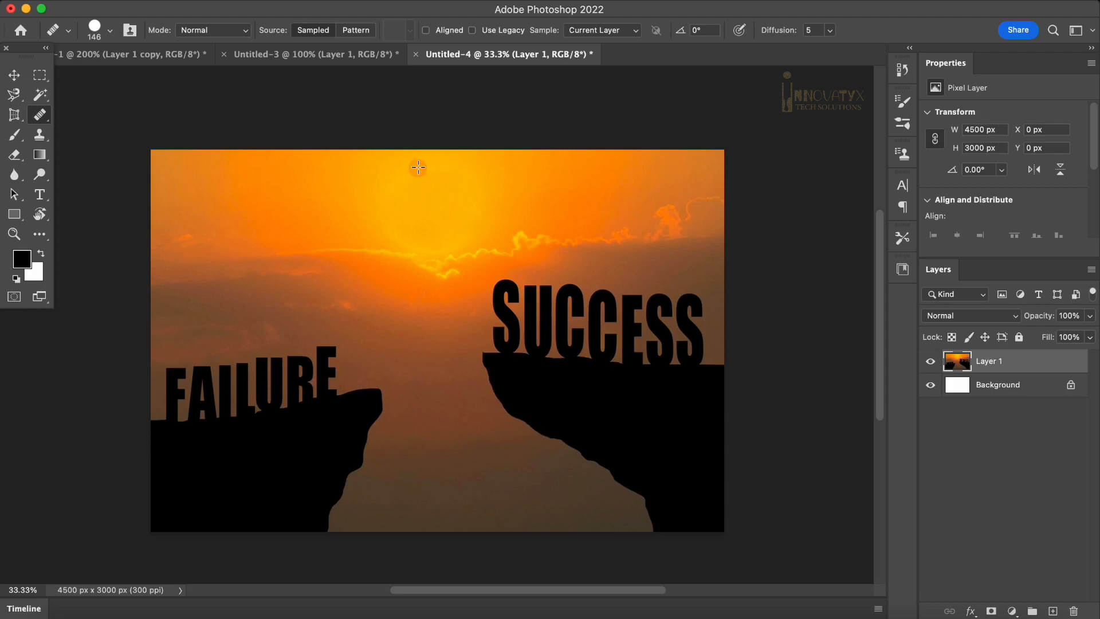
Blend the yellow halo around the painted-out sun into the surrounding sky with more Healing Brush strokes.
click(435, 167)
click(441, 168)
click(381, 191)
click(446, 238)
drag(472, 216, 466, 196)
click(374, 186)
mouse_move(376, 199)
mouse_down()
mouse_move(381, 223)
mouse_move(403, 230)
mouse_move(474, 241)
mouse_move(491, 228)
mouse_move(482, 216)
mouse_up()
drag(382, 181, 407, 177)
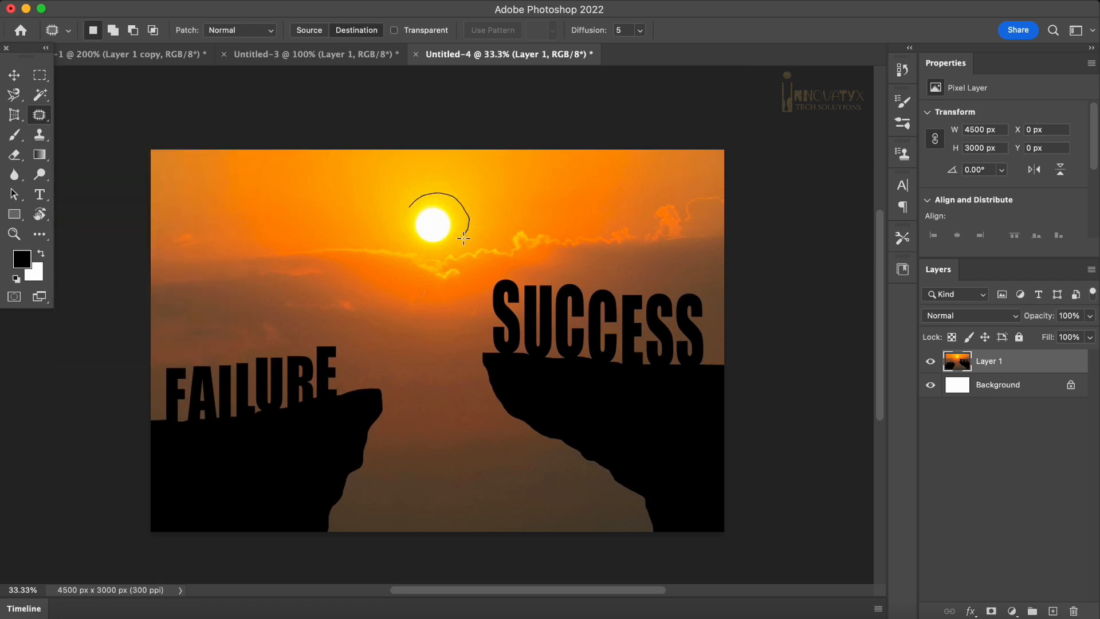
Outline the sun with the Patch tool, patch it in Source mode from the sky on its left, and undo the patch.
drag(463, 239, 429, 253)
drag(408, 207, 408, 207)
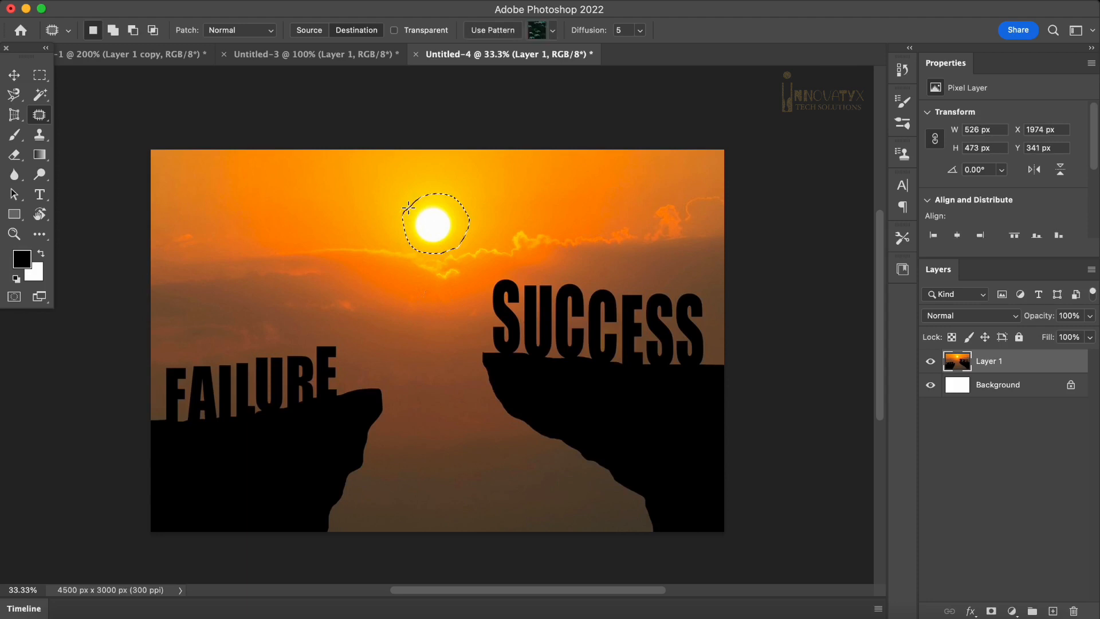
click(321, 31)
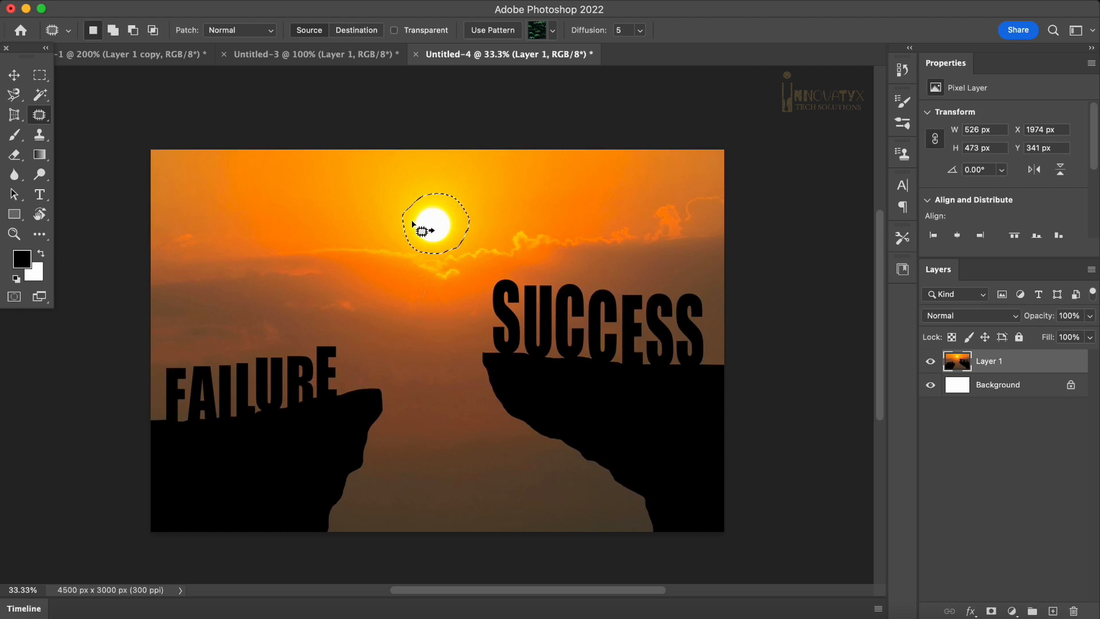
mouse_move(413, 222)
mouse_down()
mouse_move(298, 214)
mouse_move(410, 195)
mouse_move(291, 194)
mouse_up()
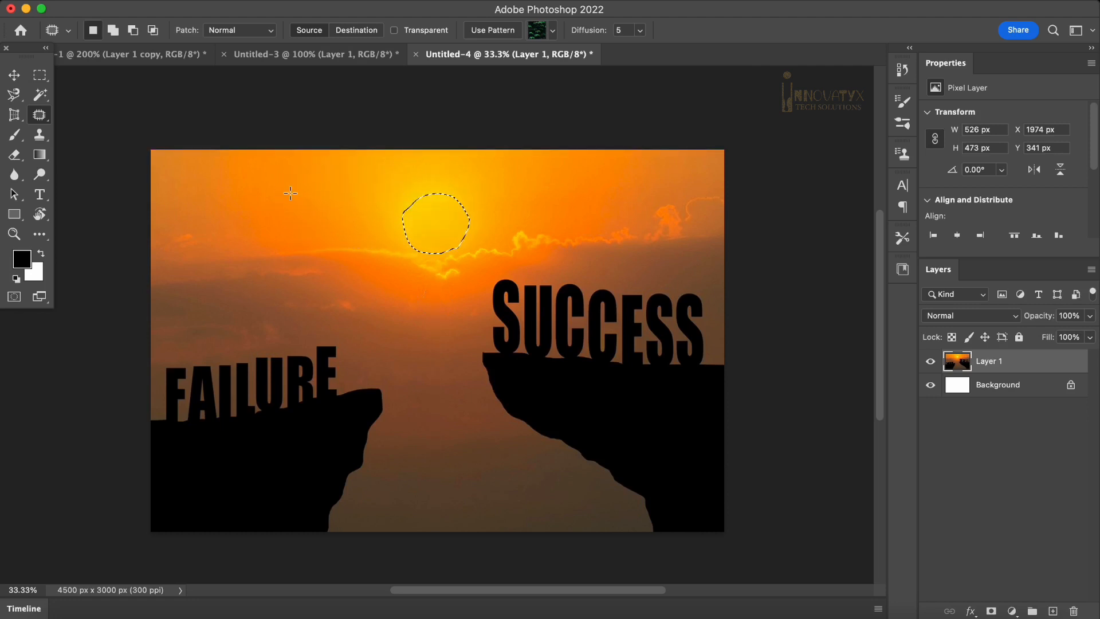
key(super+d)
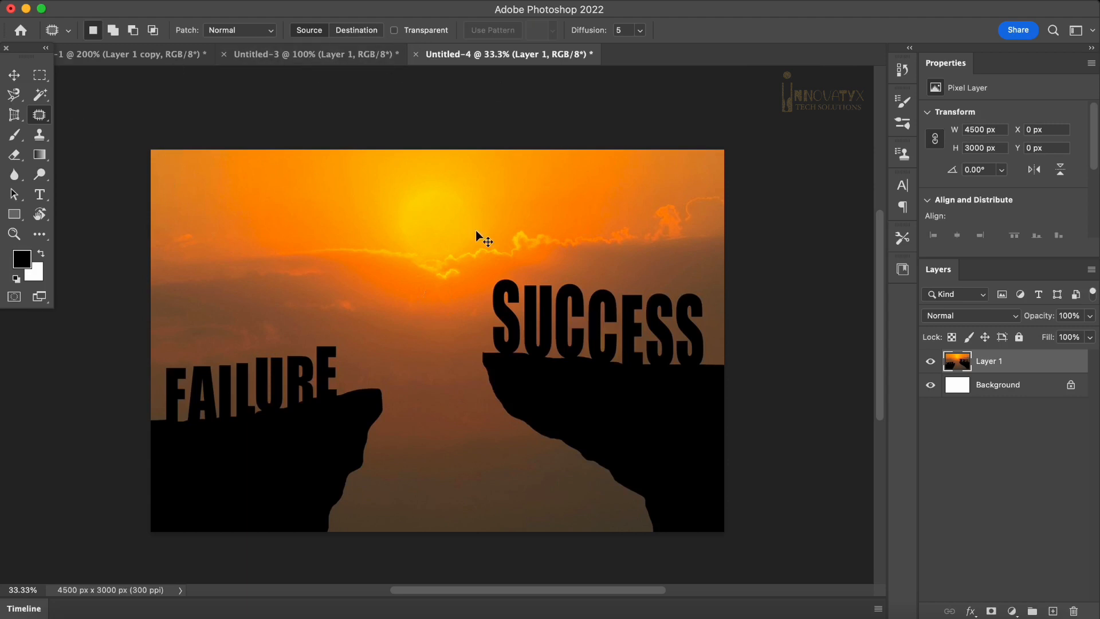
key(super+z)
key(super+z)
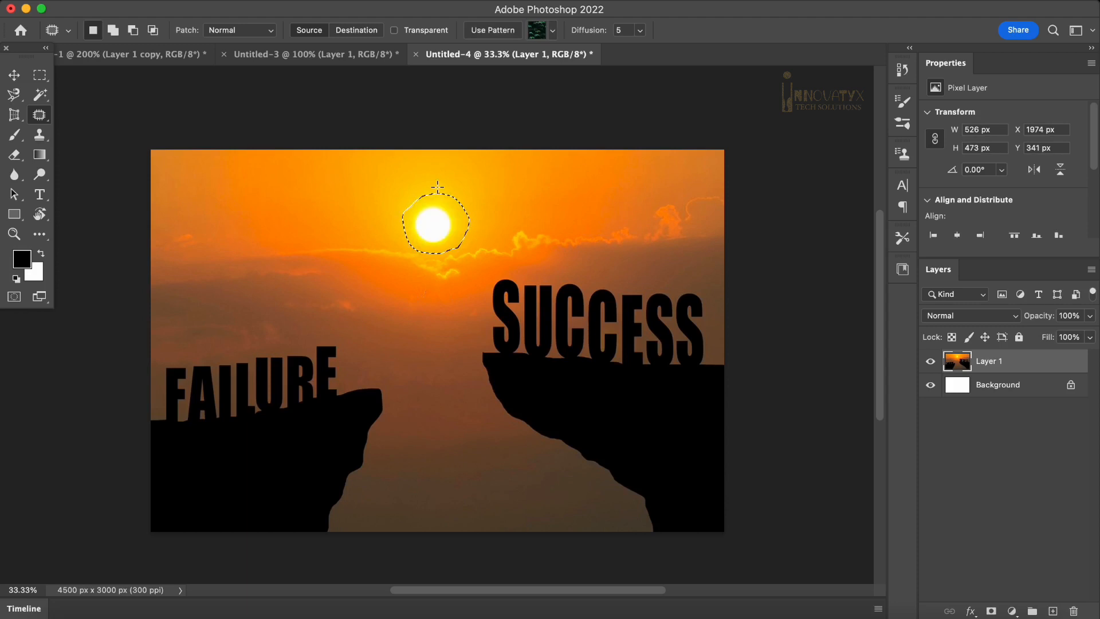
Try the Patch tool in Destination mode by copying the outlined sun onto the sky below it, and deselect.
click(356, 30)
drag(444, 213, 442, 298)
key(ctrl+d)
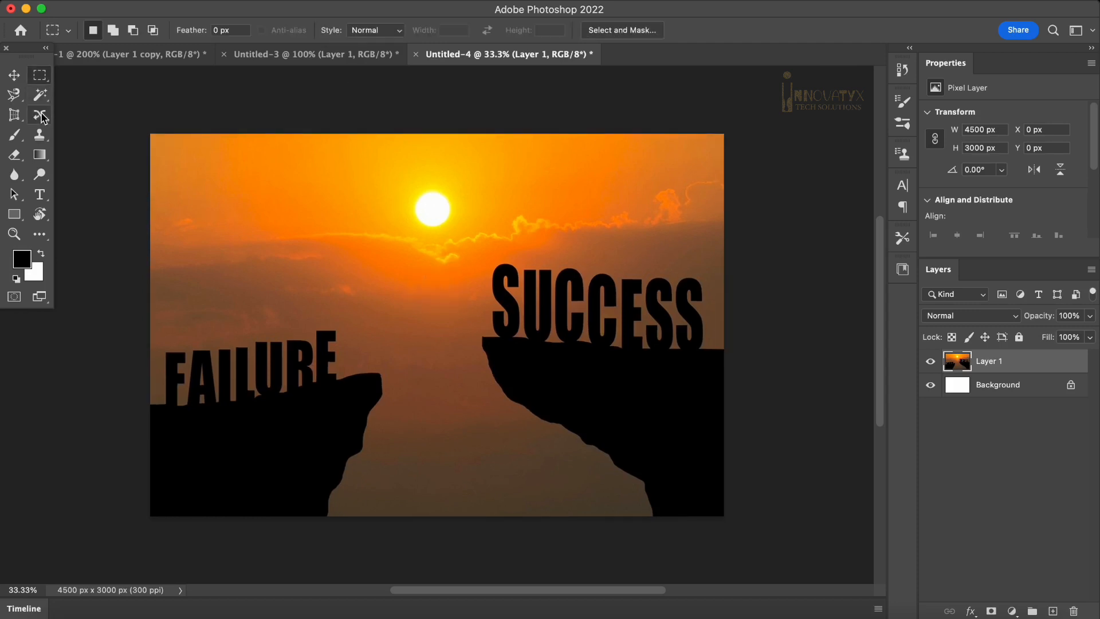
Move the sun up to the image's upper edge with the Content-Aware Move Tool in Move mode, and deselect.
right_click(39, 115)
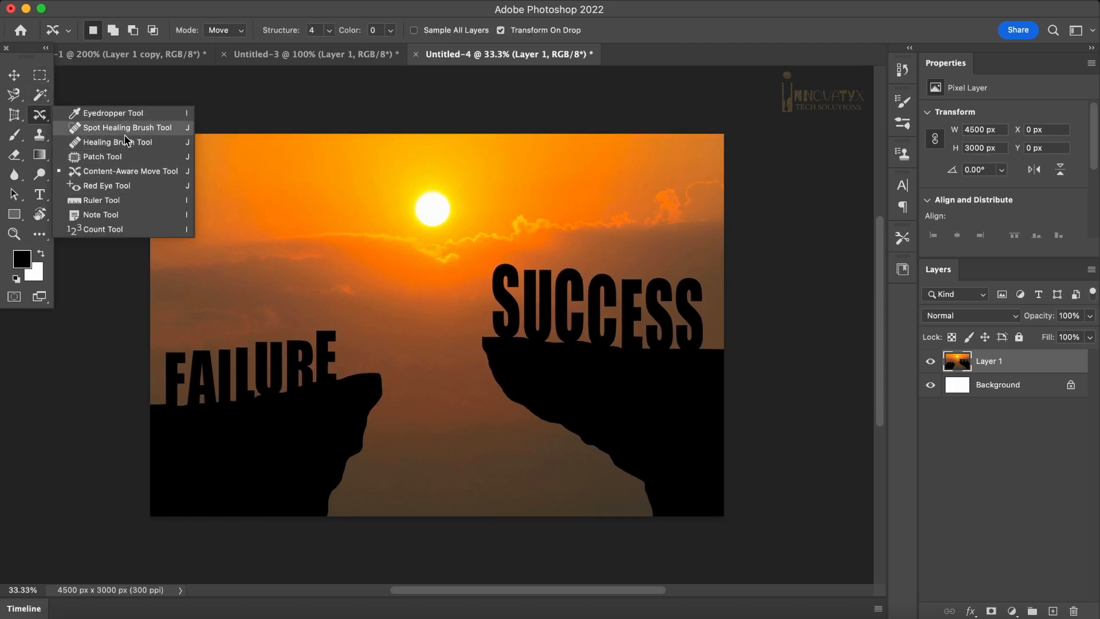
click(113, 172)
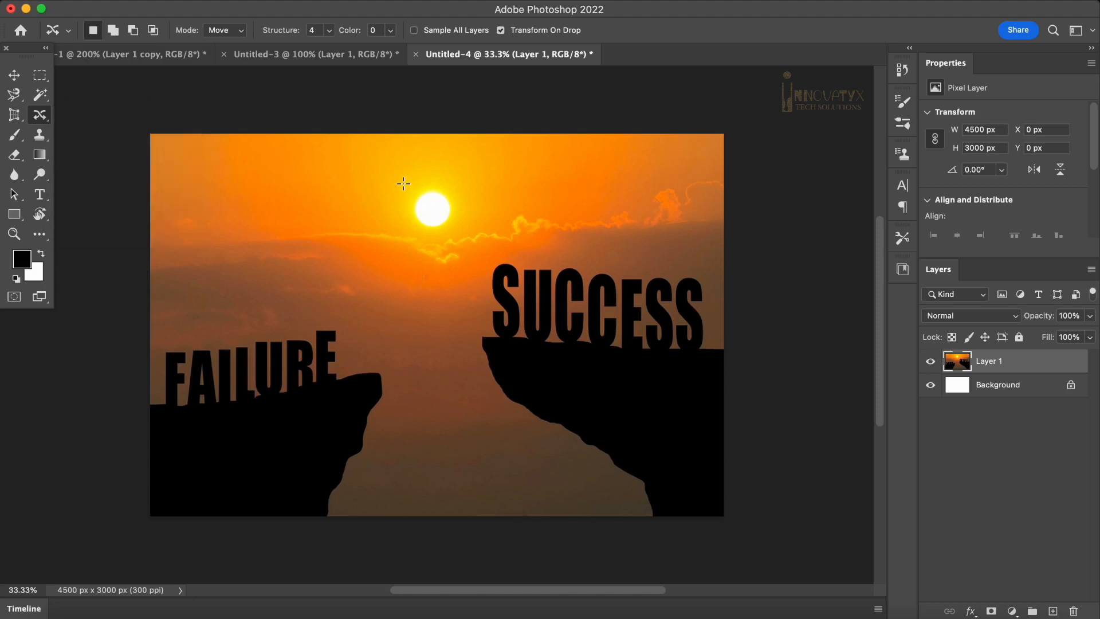
mouse_move(400, 181)
mouse_down()
mouse_move(450, 167)
mouse_move(467, 182)
mouse_up()
mouse_move(402, 183)
mouse_down()
mouse_move(433, 166)
mouse_move(438, 149)
mouse_up()
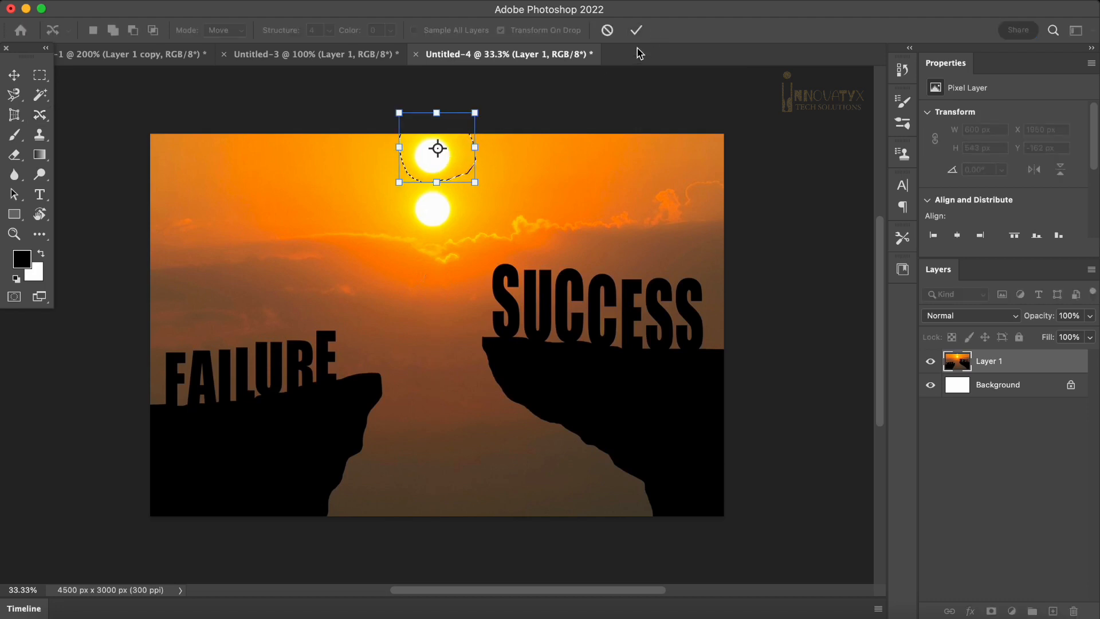
click(635, 31)
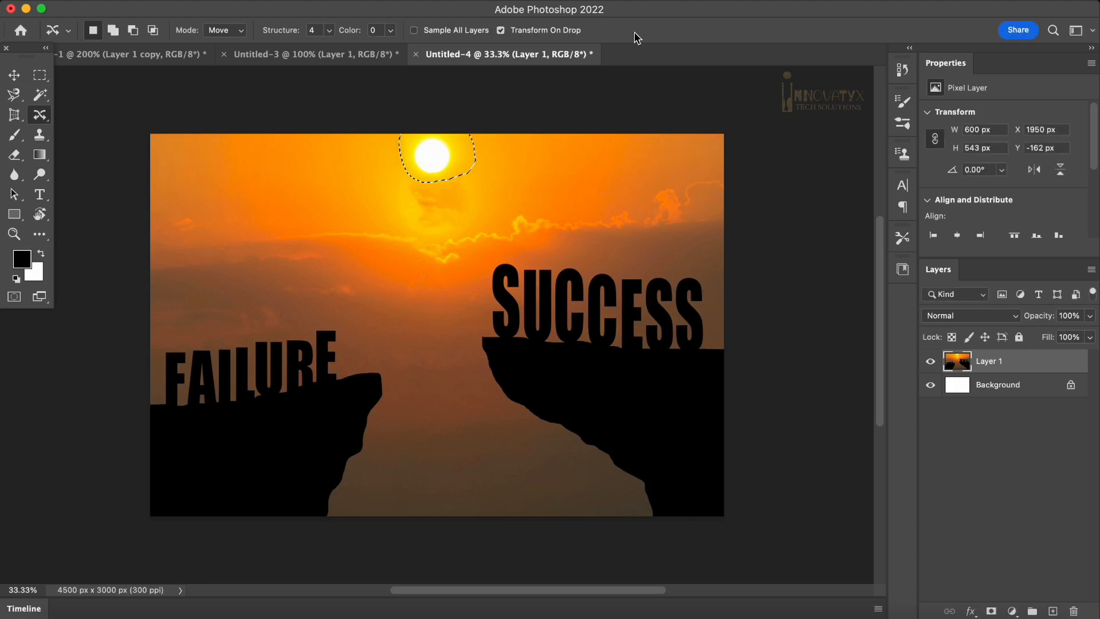
key(super+d)
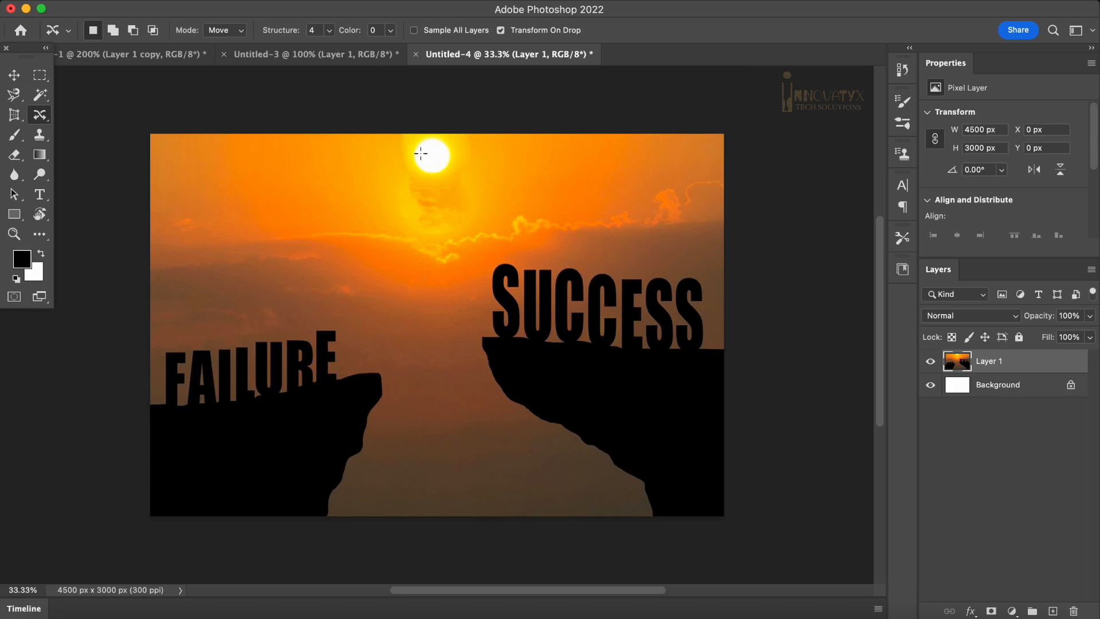
Heal the patchy artifacts beneath the moved sun with the Healing Brush, sampling clean sky on both sides.
right_click(39, 115)
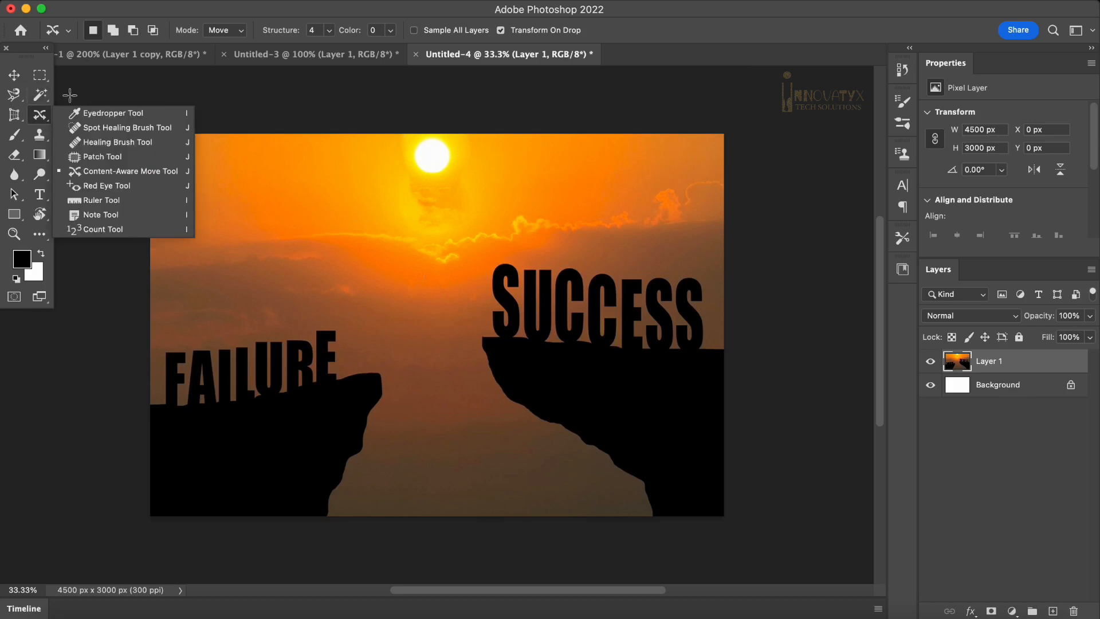
click(123, 142)
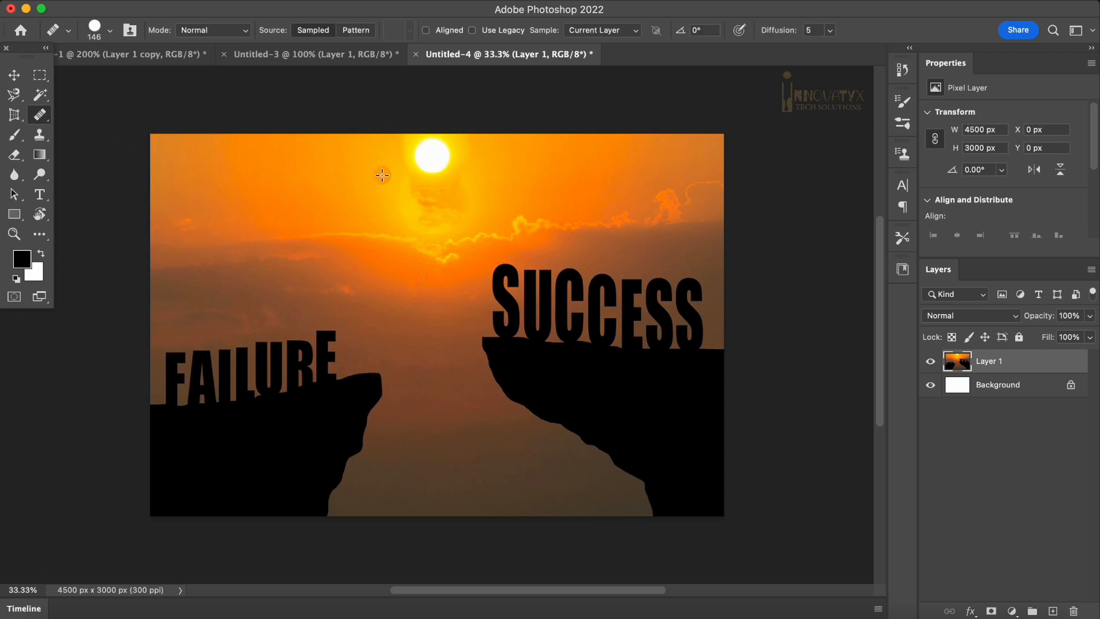
mouse_move(413, 179)
mouse_down()
mouse_move(384, 184)
mouse_move(478, 193)
mouse_move(409, 192)
mouse_move(485, 204)
mouse_move(411, 205)
mouse_up()
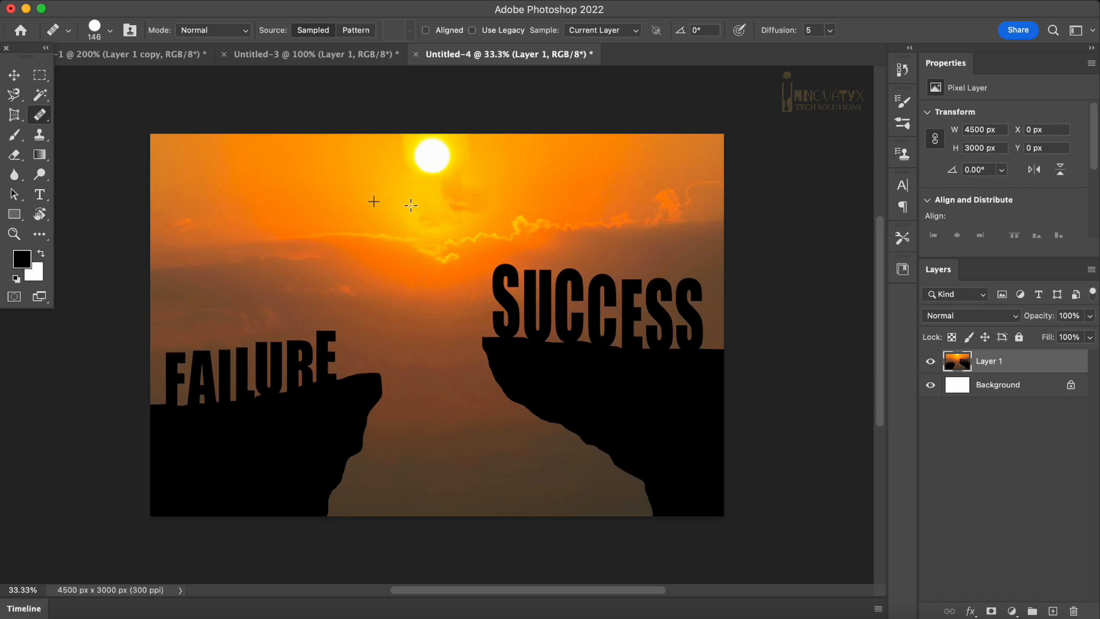
alt+click(527, 189)
click(472, 207)
click(461, 206)
alt+click(346, 184)
click(426, 221)
click(433, 200)
click(432, 216)
click(403, 134)
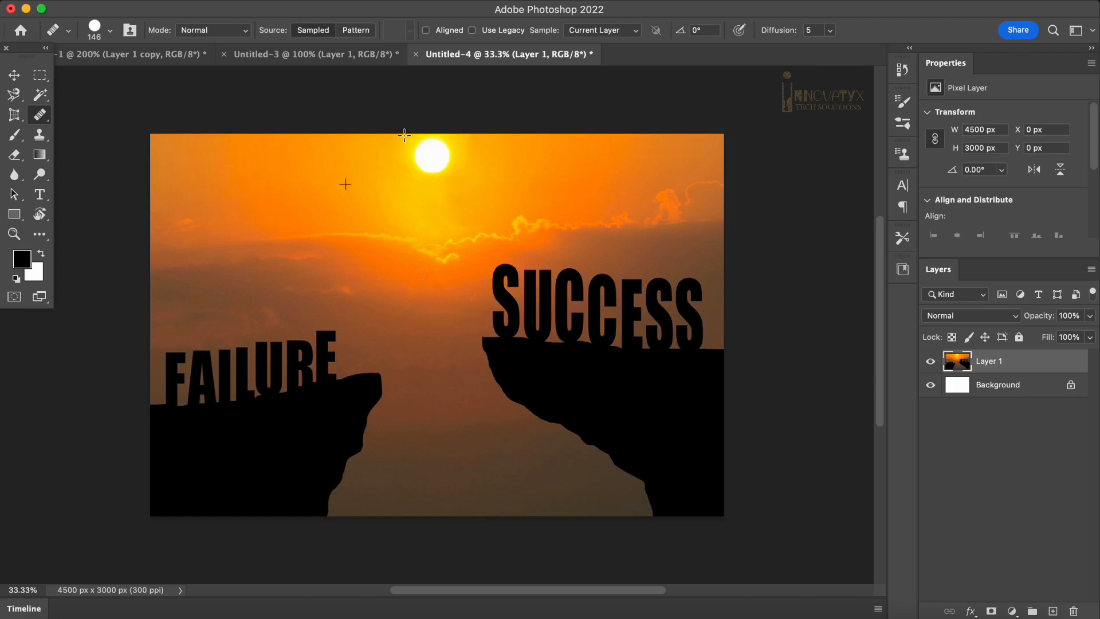
click(392, 201)
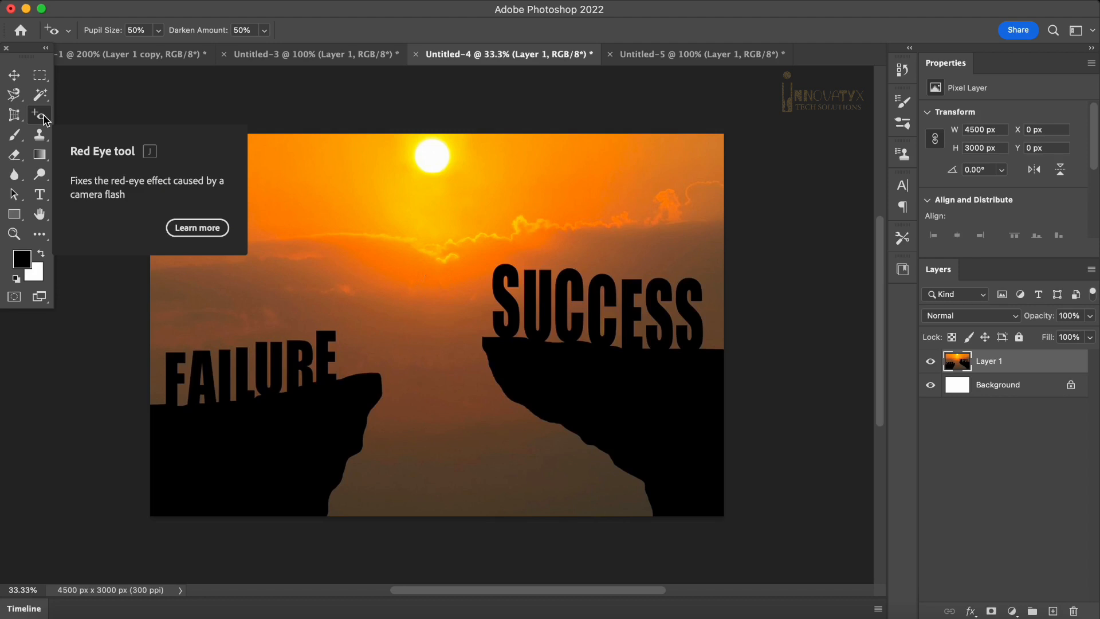
Correct the red eye in the Untitled-5 portrait with the Red Eye Tool.
right_click(45, 119)
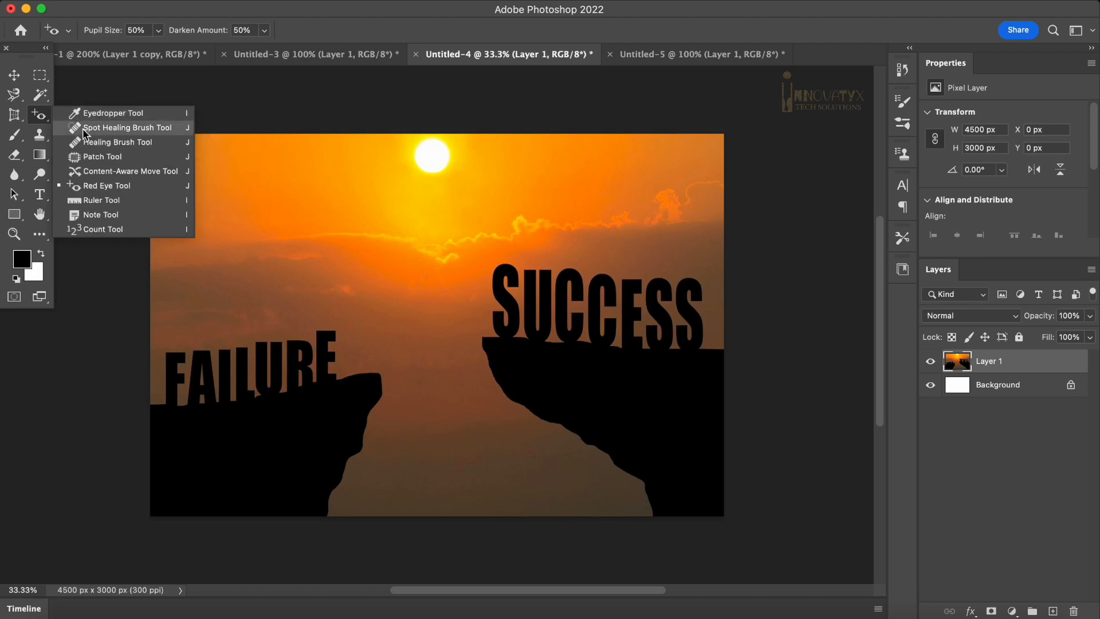
click(93, 183)
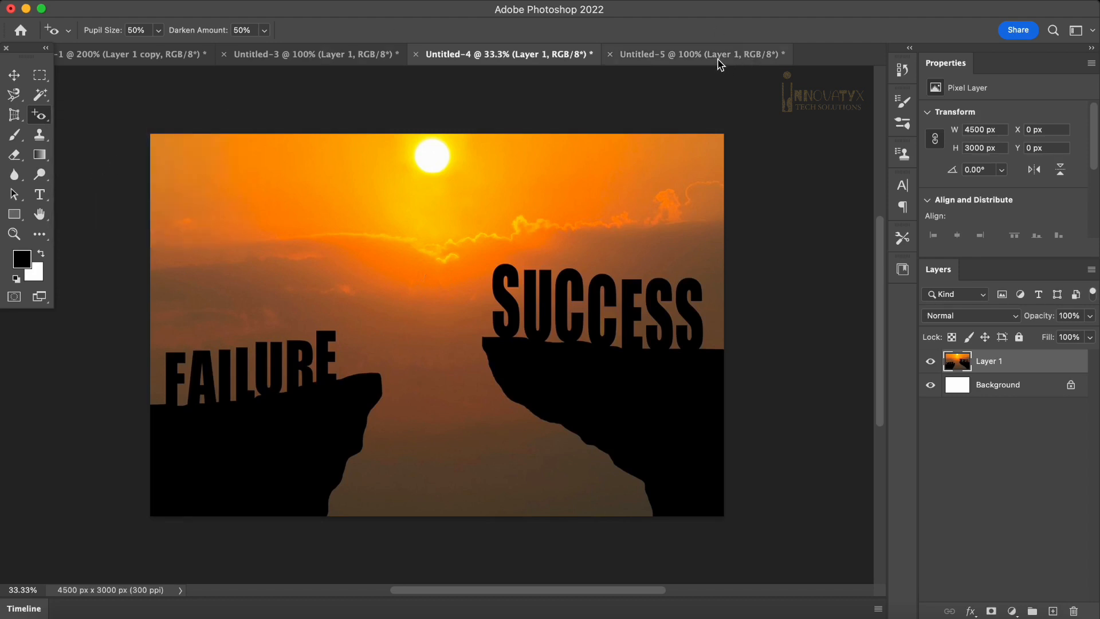
click(674, 57)
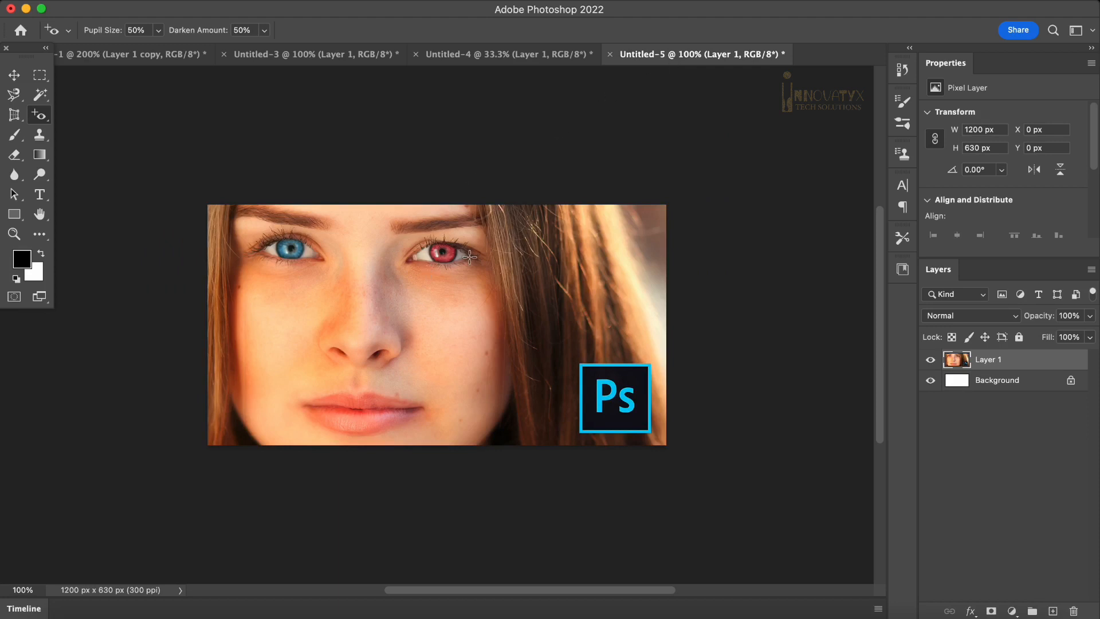
key(super+plus)
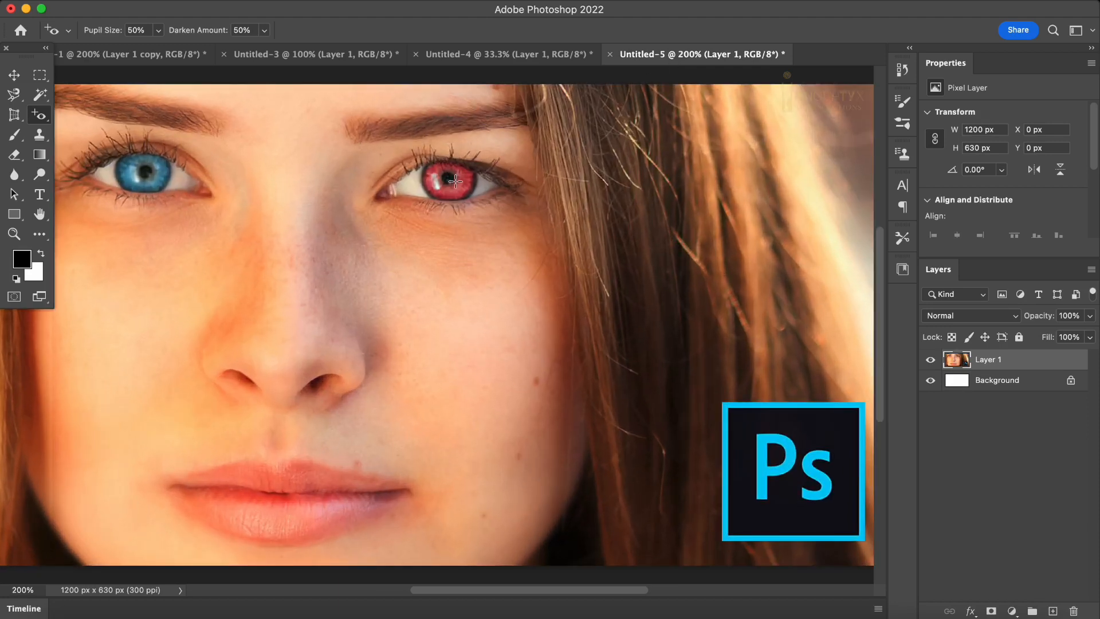
click(437, 172)
Measure the gap between the two cliff edges in the Untitled-4 image with the Ruler Tool.
right_click(43, 117)
key(super+minus)
click(73, 201)
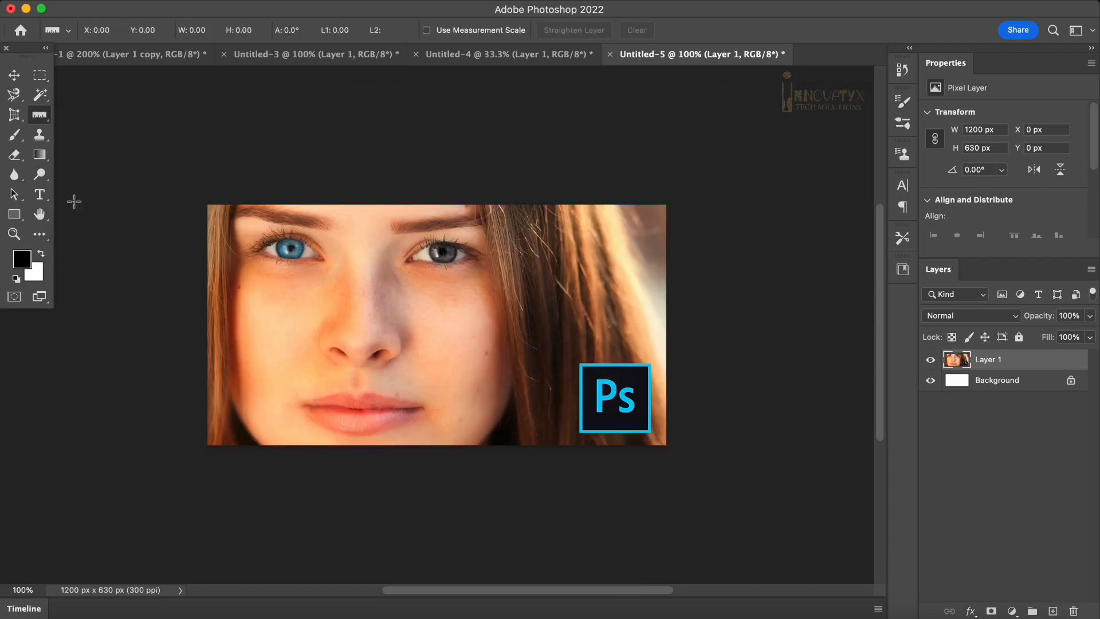
click(448, 55)
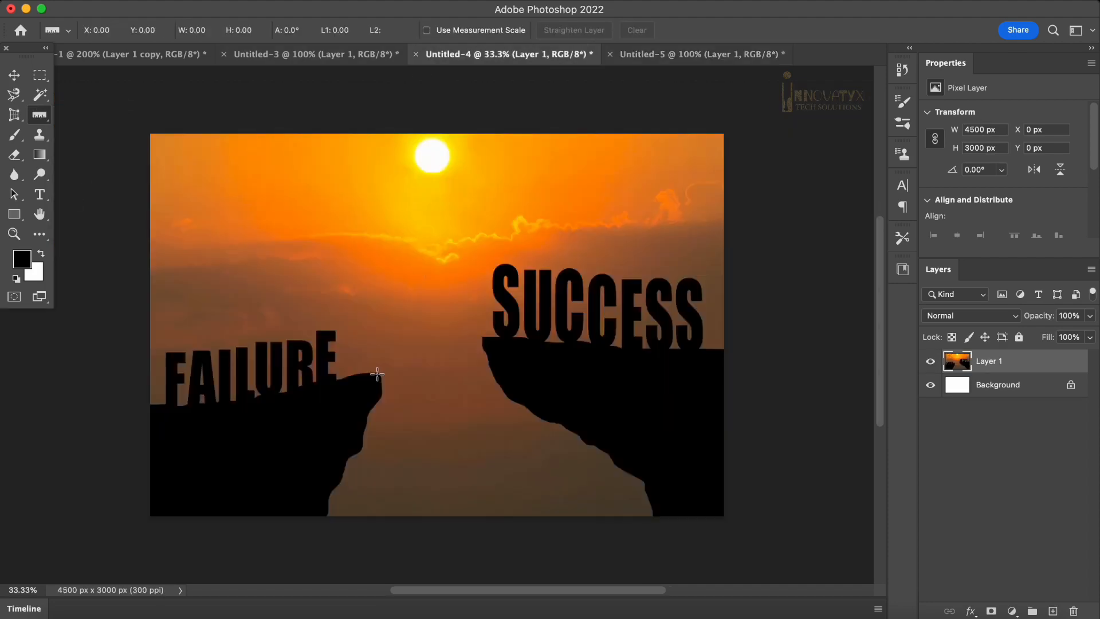
drag(377, 373, 483, 337)
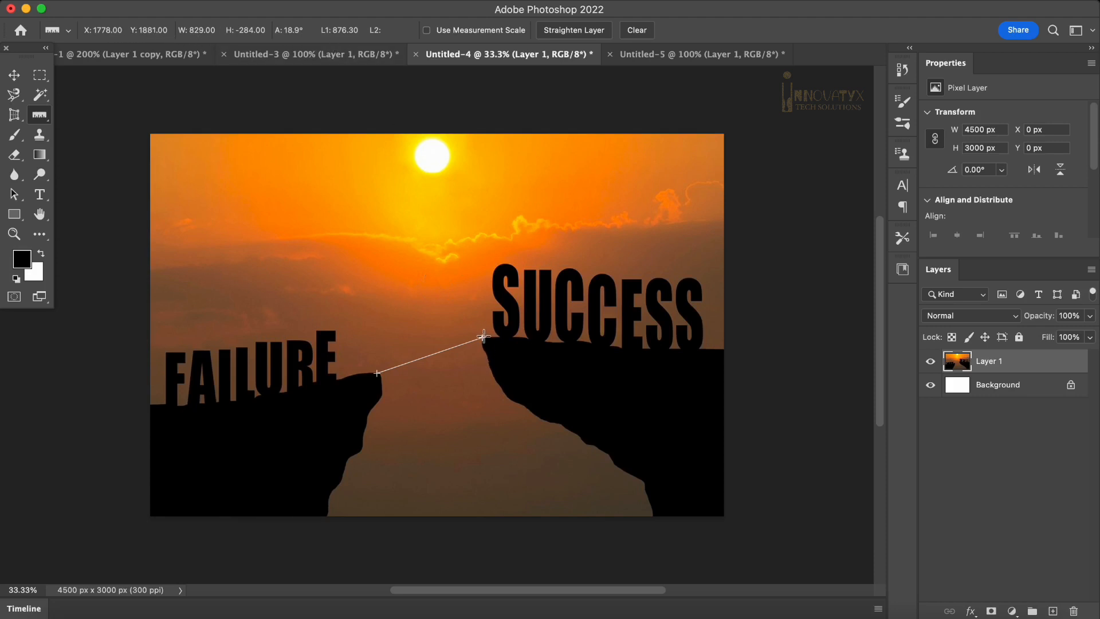
drag(483, 338, 376, 374)
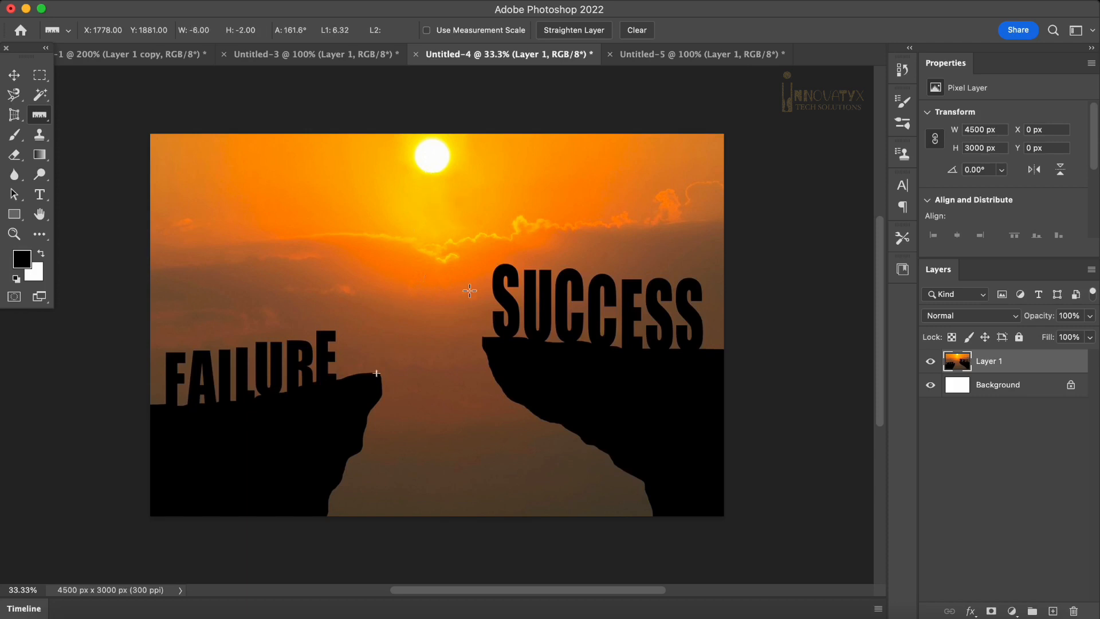
Rotate Layer 1 clockwise by 5.41° and straighten it along a Ruler line drawn across the tilted image.
click(15, 75)
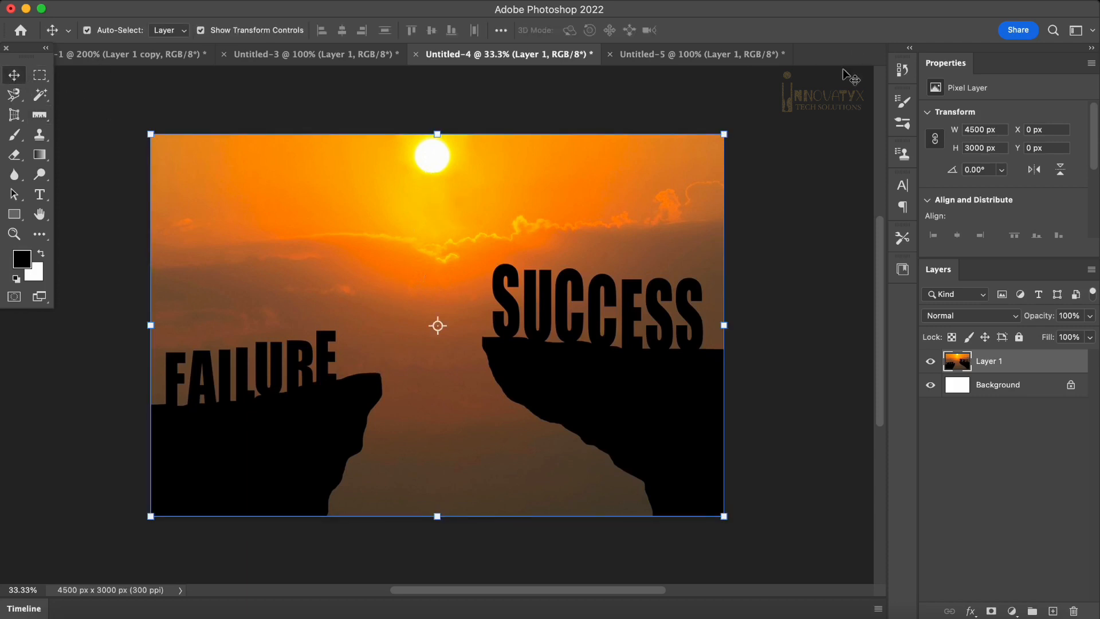
drag(740, 117, 752, 136)
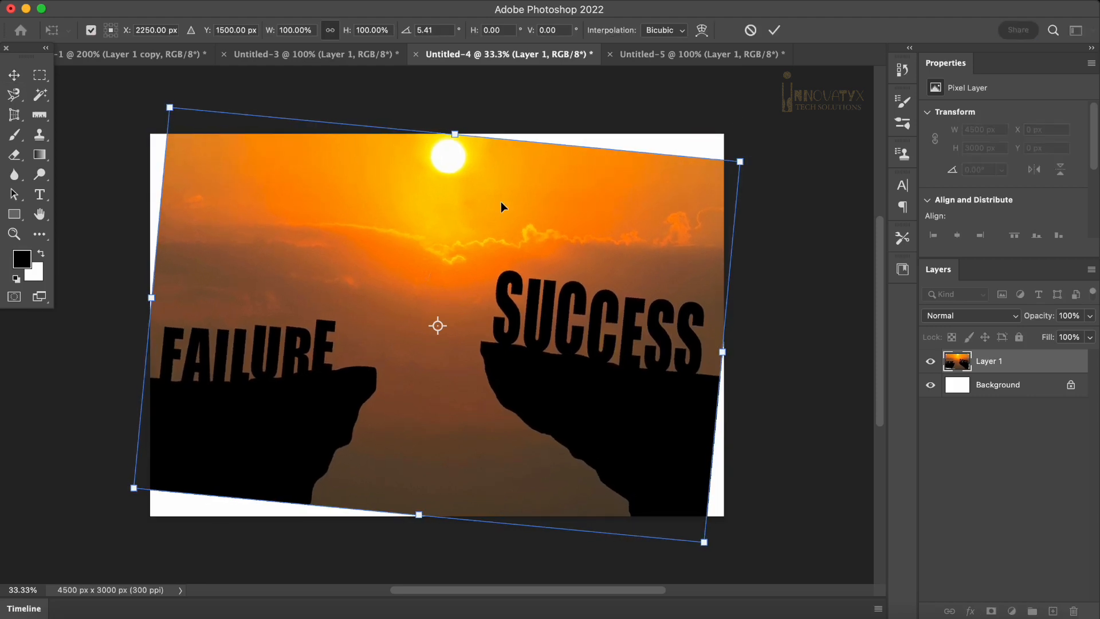
click(40, 115)
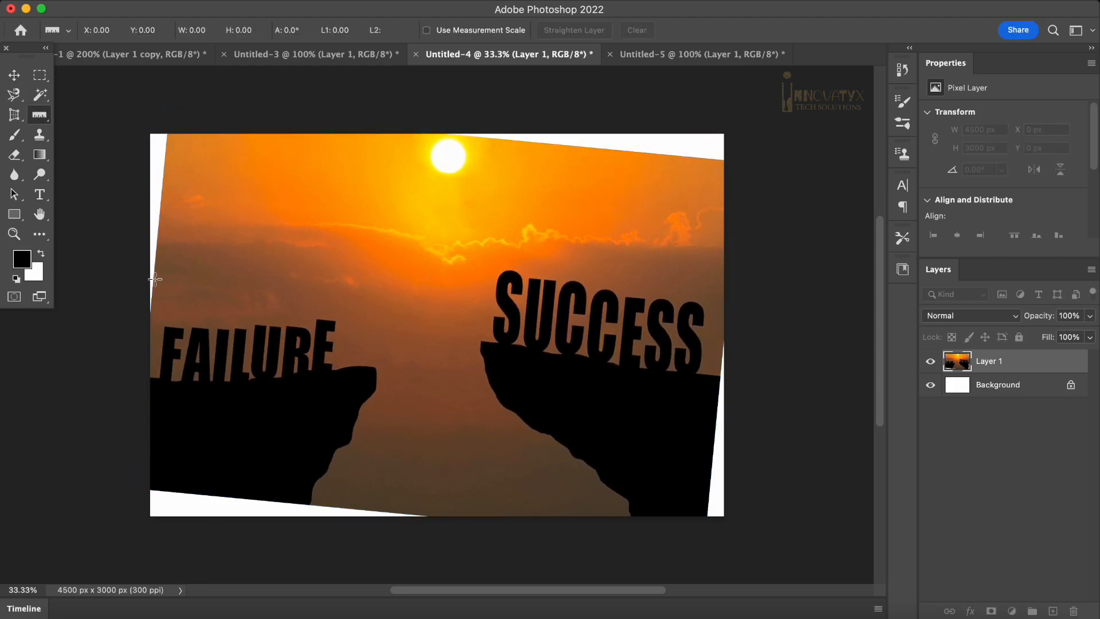
drag(155, 279, 724, 327)
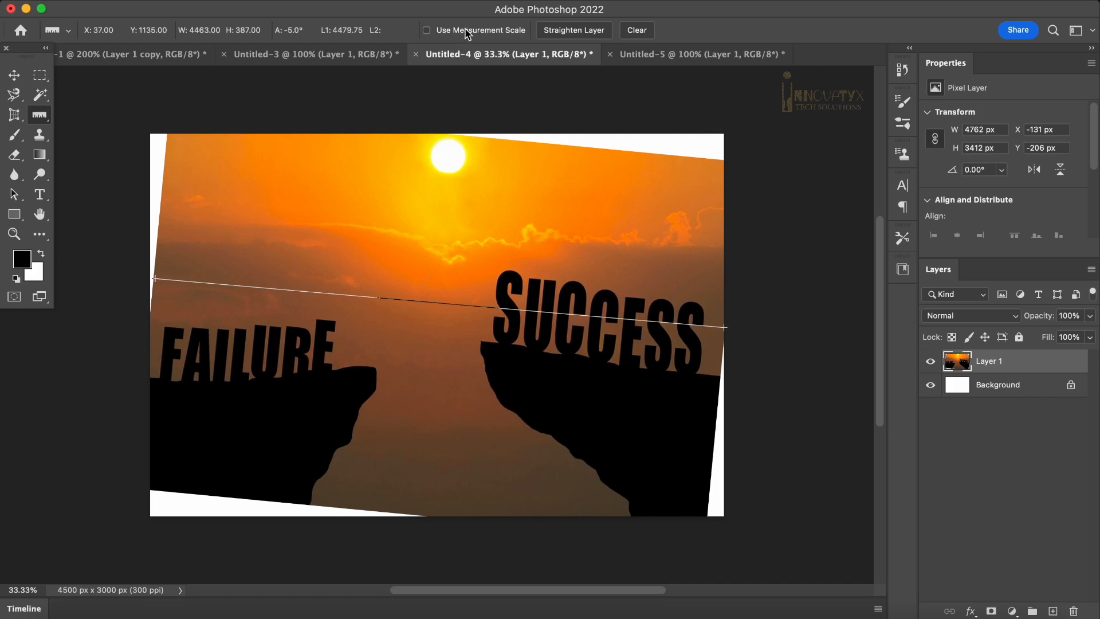
click(571, 32)
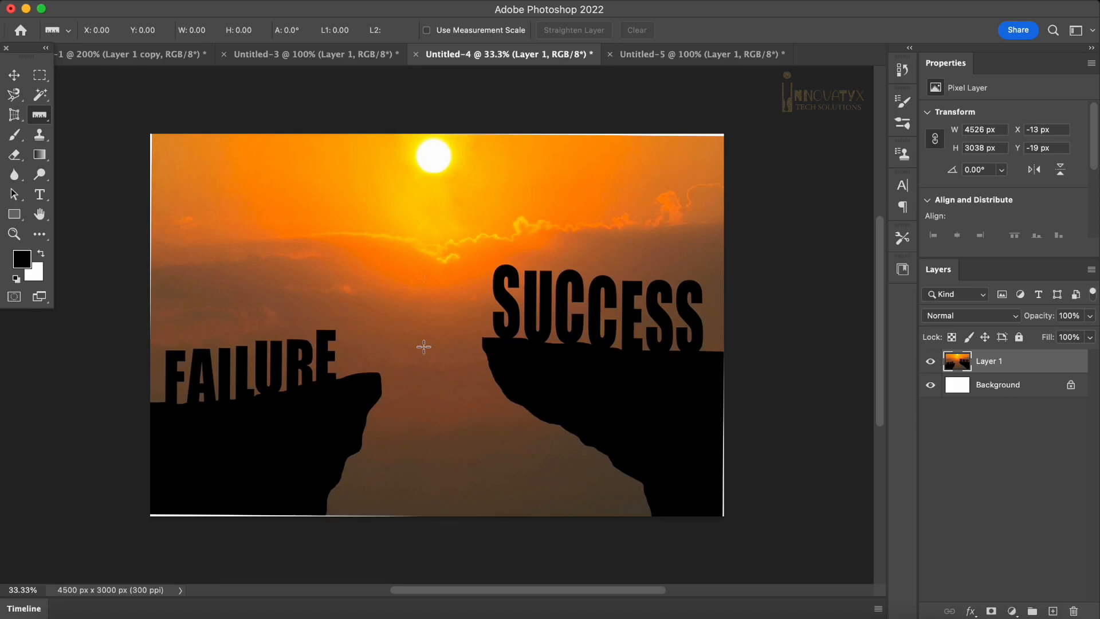
Add a note on the left cliff with the Note Tool reading "CHANGE THE COLOUR TO BROWN" and collapse the note.
right_click(36, 117)
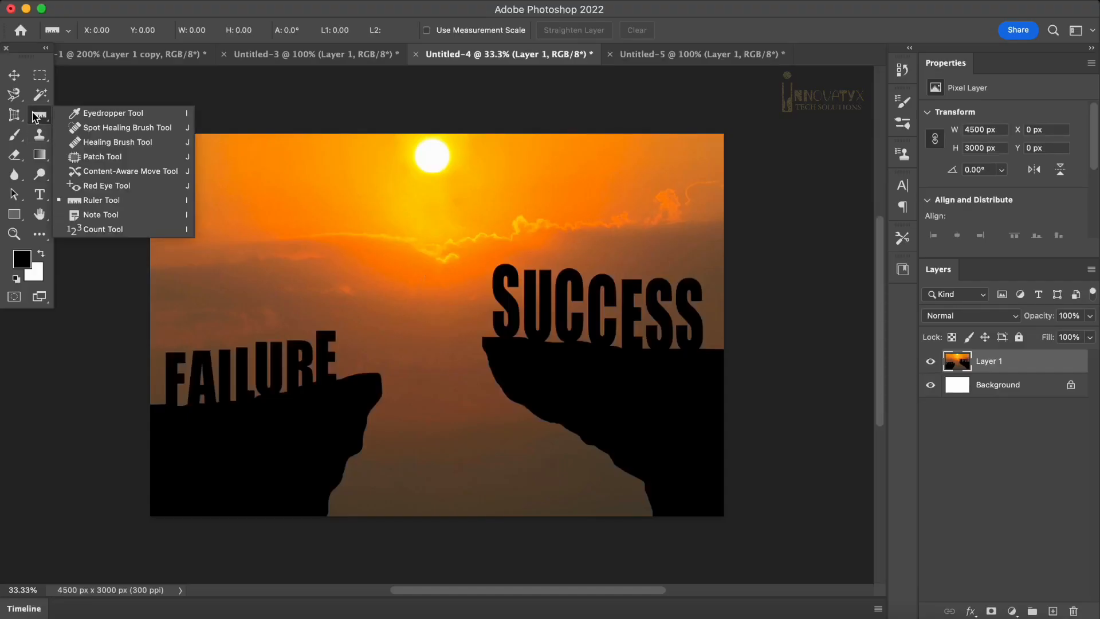
click(127, 216)
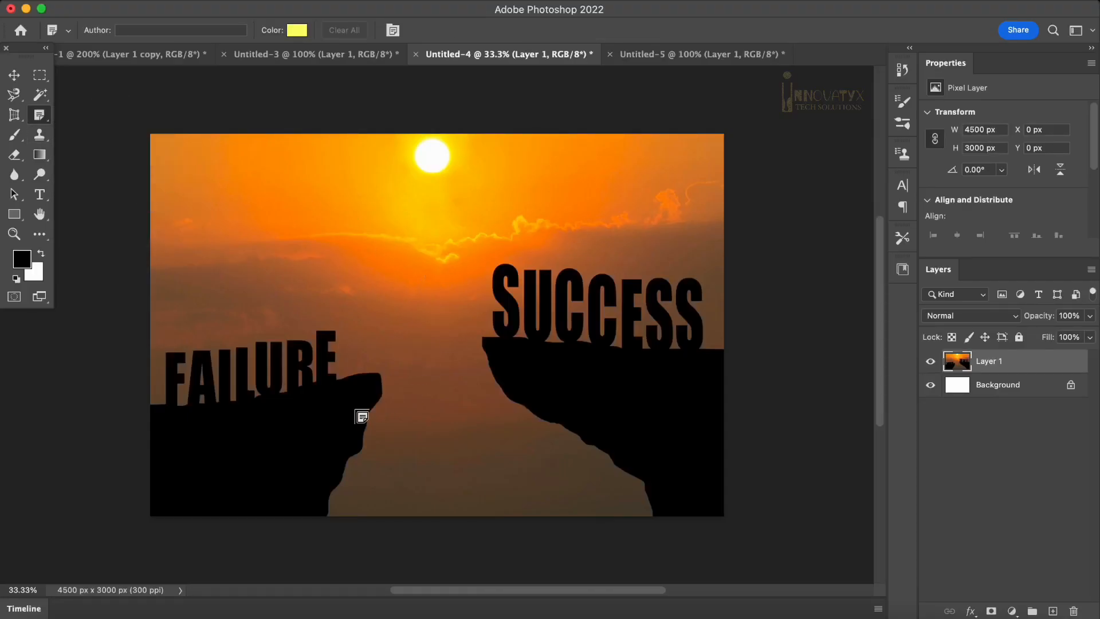
click(310, 414)
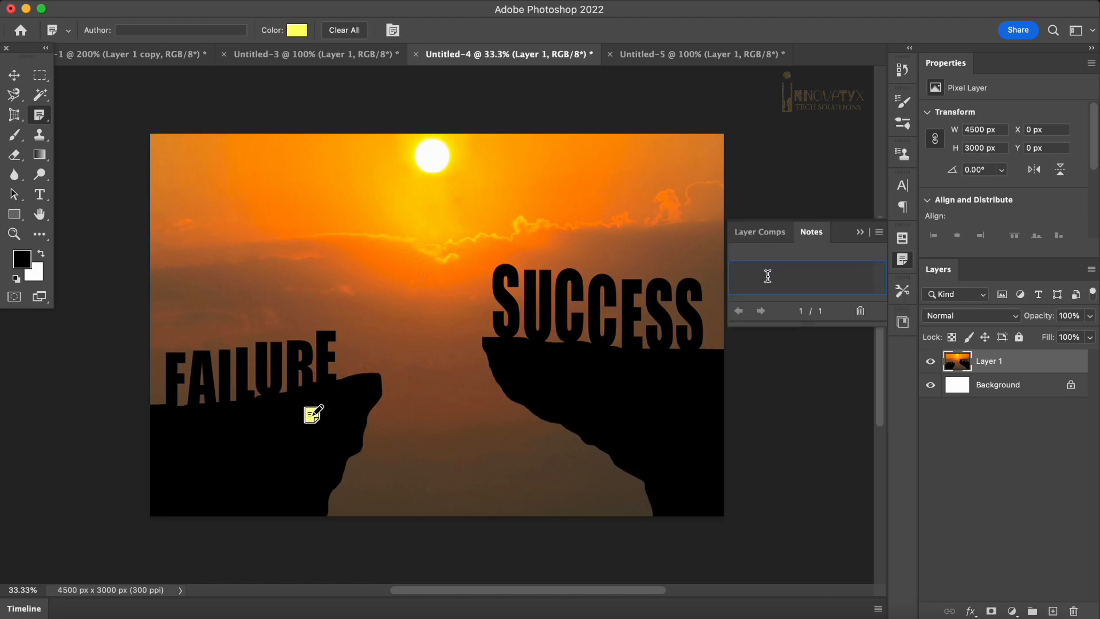
text(CHANGE THE COLOUR TO BROWN)
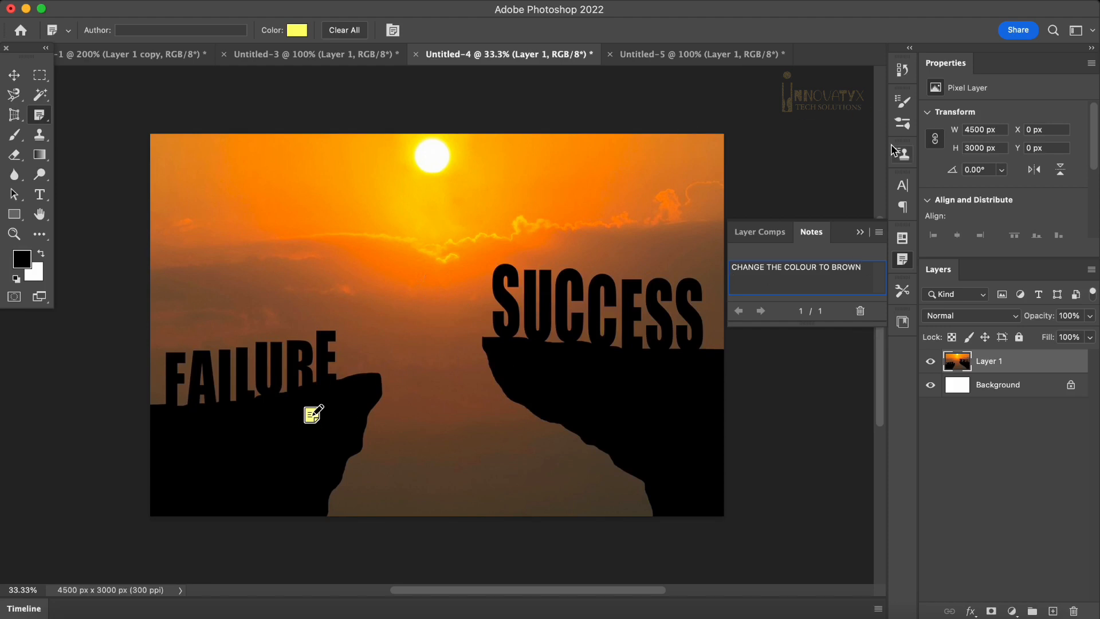
click(811, 232)
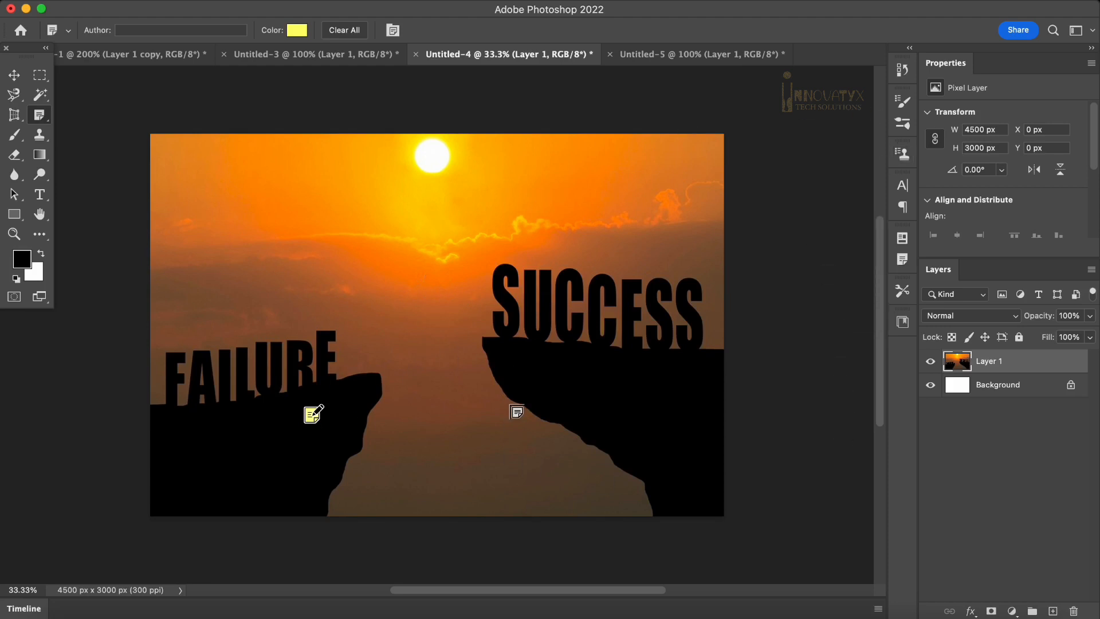
Place a count marker on the left cliff below FAILURE with the Count Tool, using marker size 4 and label size 30.
key(shift+i)
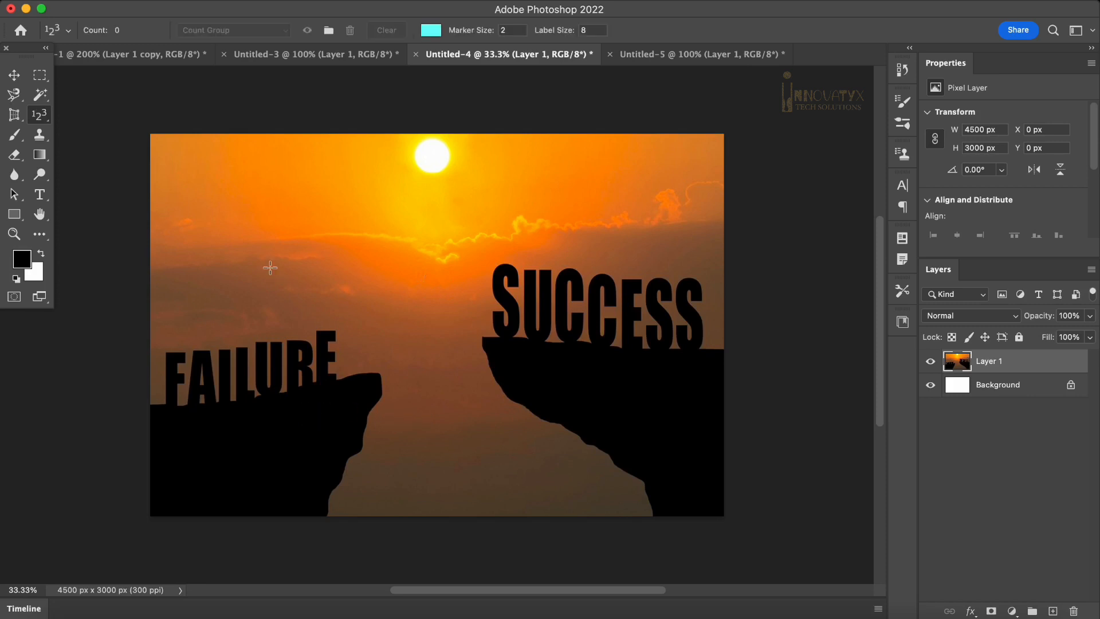
click(41, 116)
click(140, 223)
text(4)
click(588, 30)
click(262, 438)
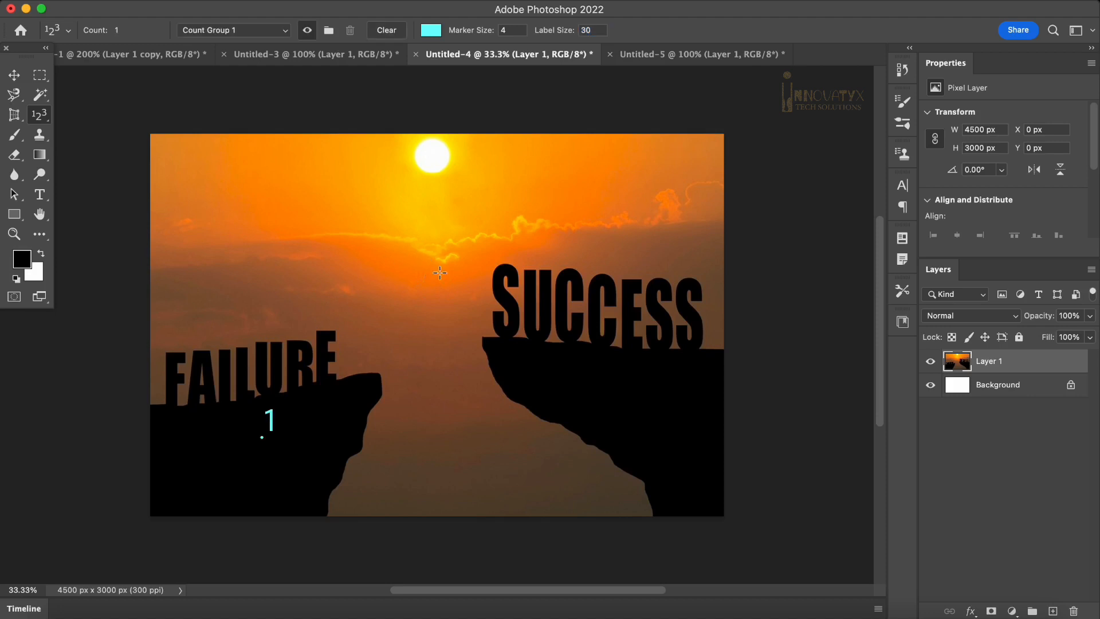
Change the count color to red (d35050) and add count markers on the sun and the right cliff.
click(431, 30)
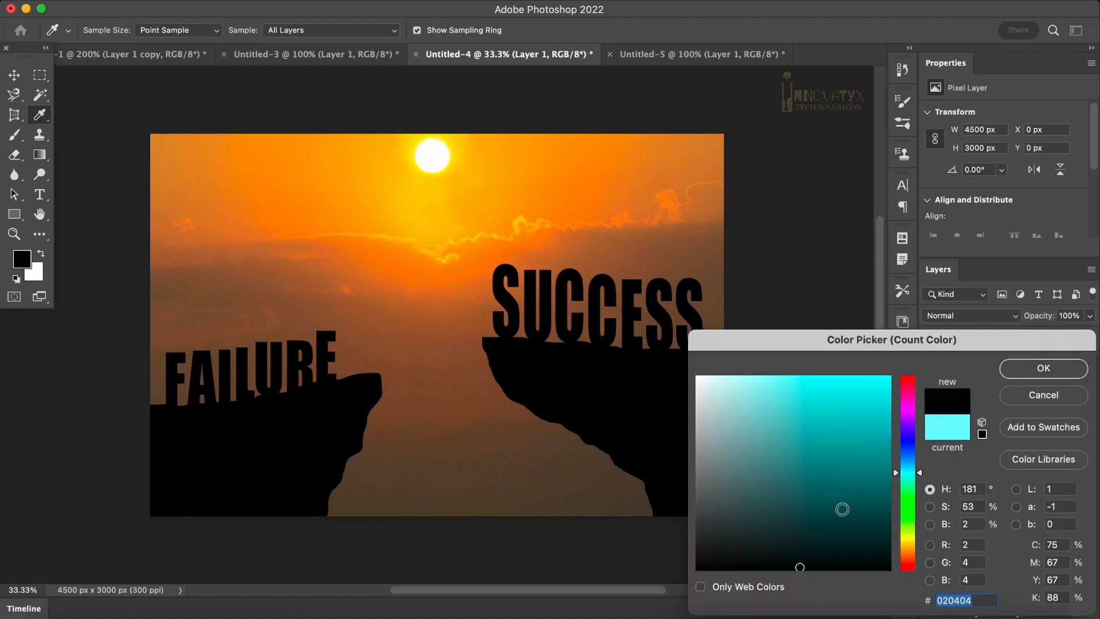
drag(819, 477, 684, 373)
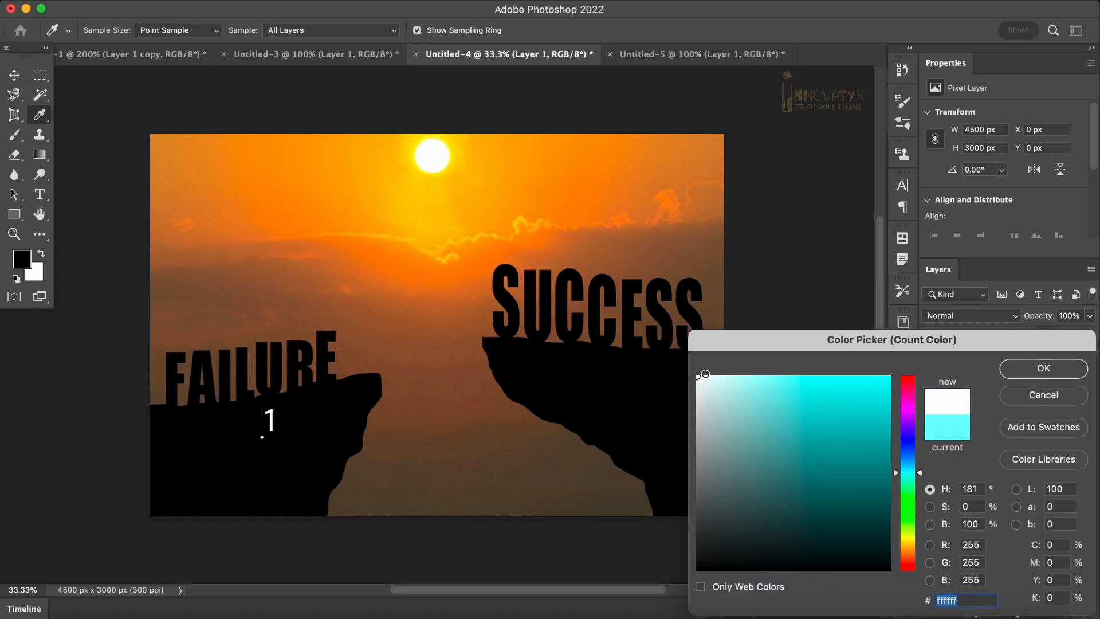
click(819, 410)
drag(911, 395, 912, 376)
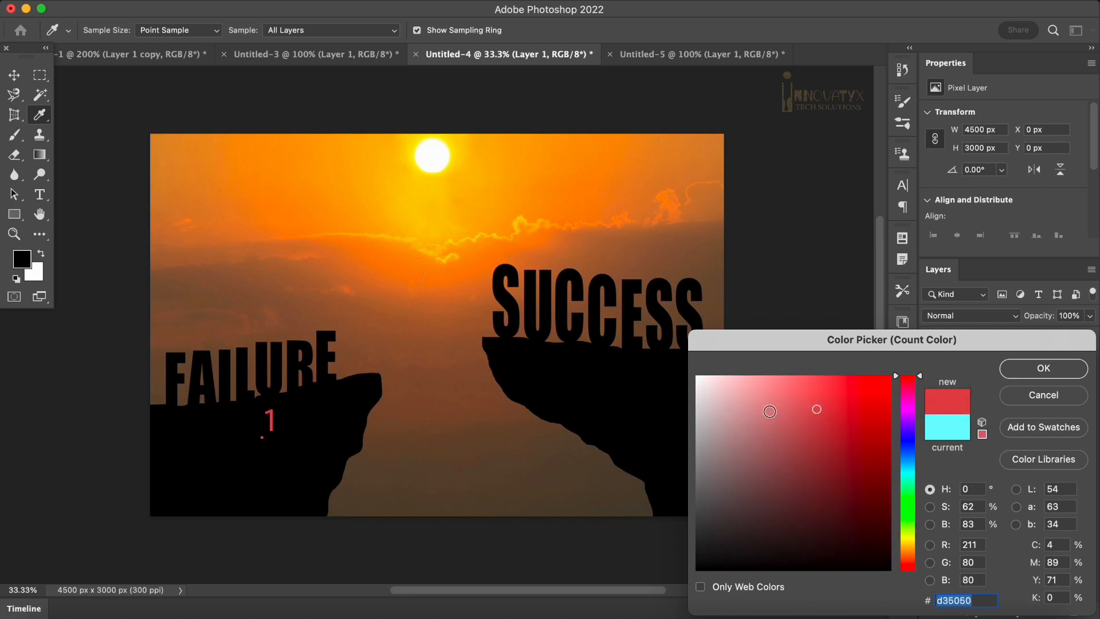
click(1038, 373)
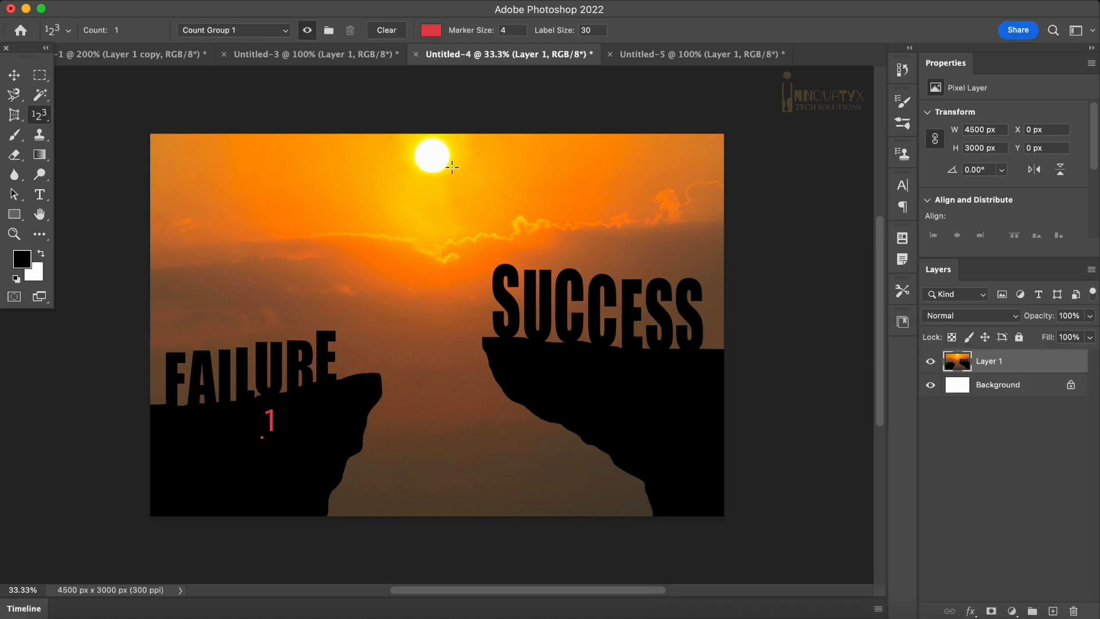
click(424, 168)
click(593, 402)
Switch to the Photoshop logo image with the Brush Tool active and set the foreground color to white (ffffff).
key(b)
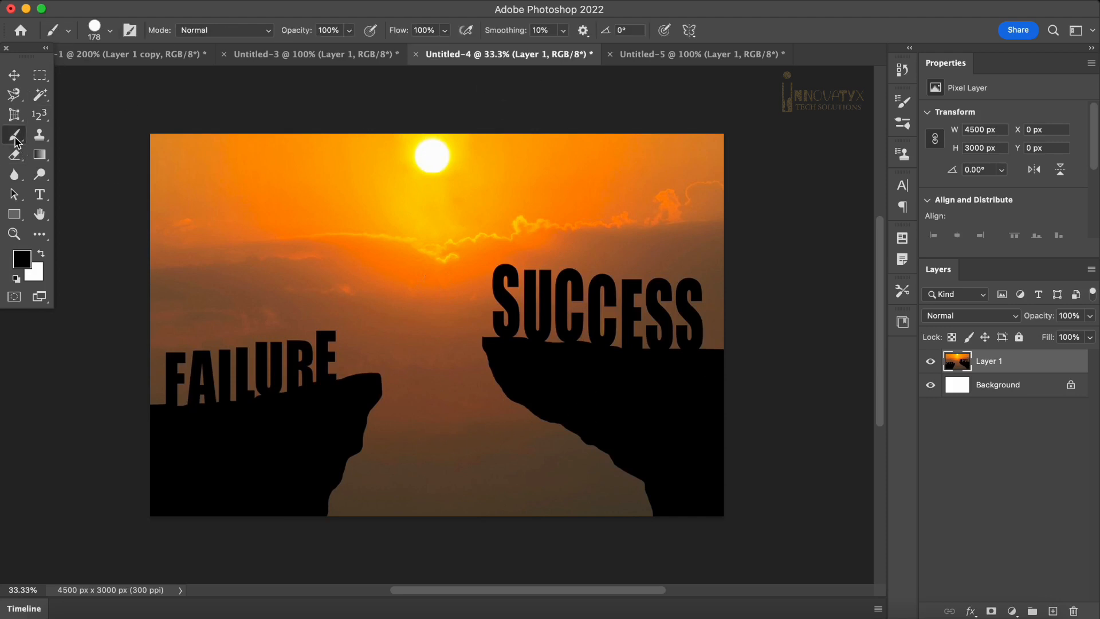
right_click(15, 142)
click(64, 136)
click(182, 57)
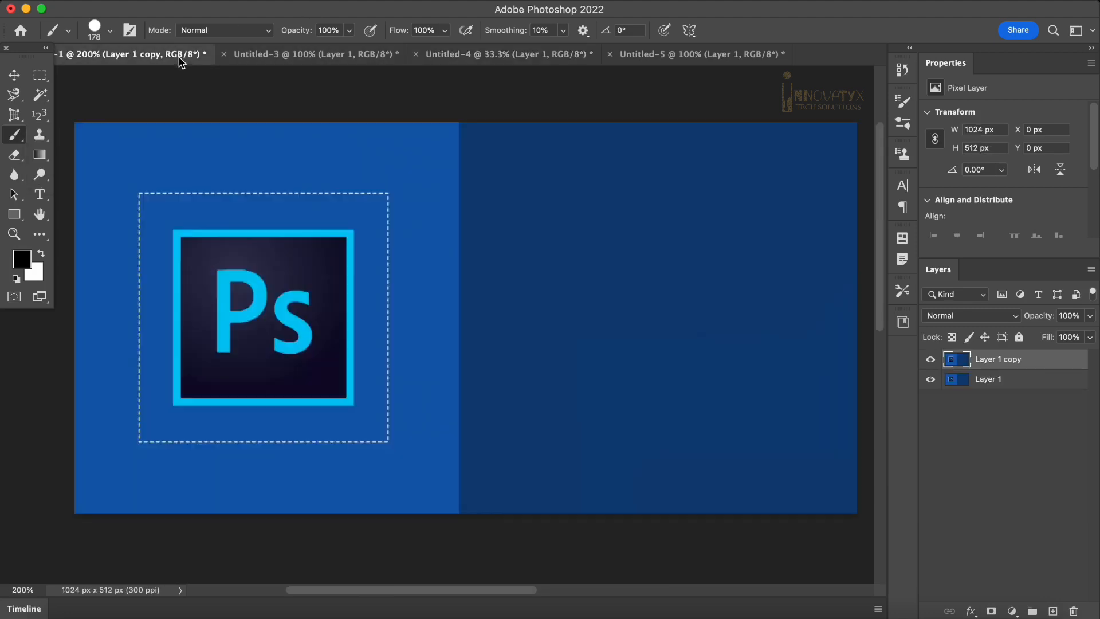
click(27, 264)
drag(762, 450, 673, 356)
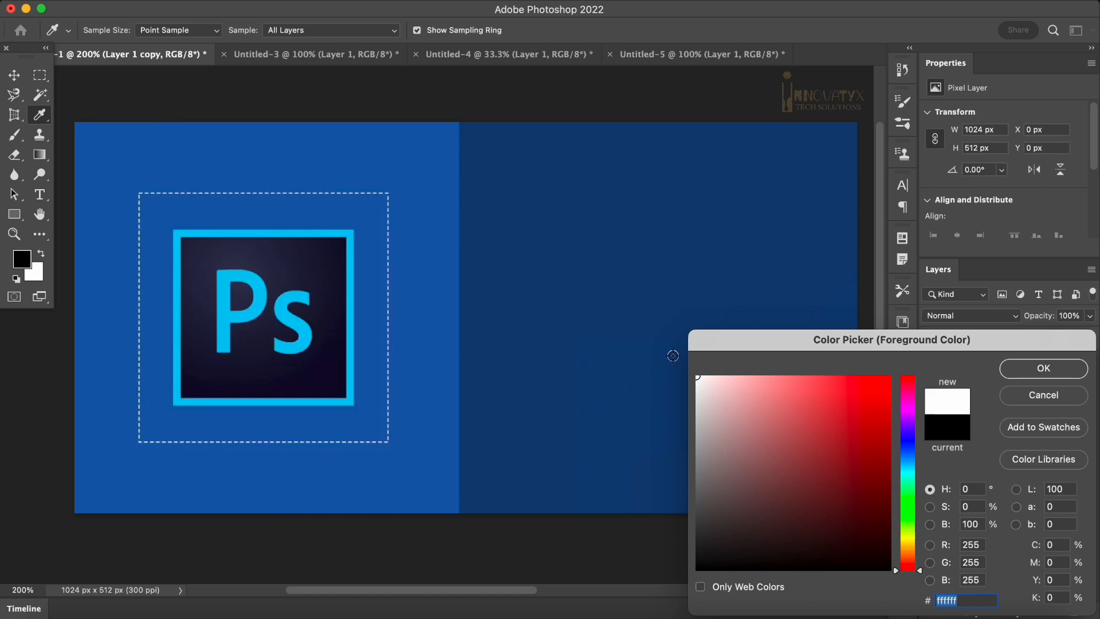
click(1013, 369)
Paint a large white blob on the dark blue right half with the 178 px hard round brush.
key(b)
click(632, 243)
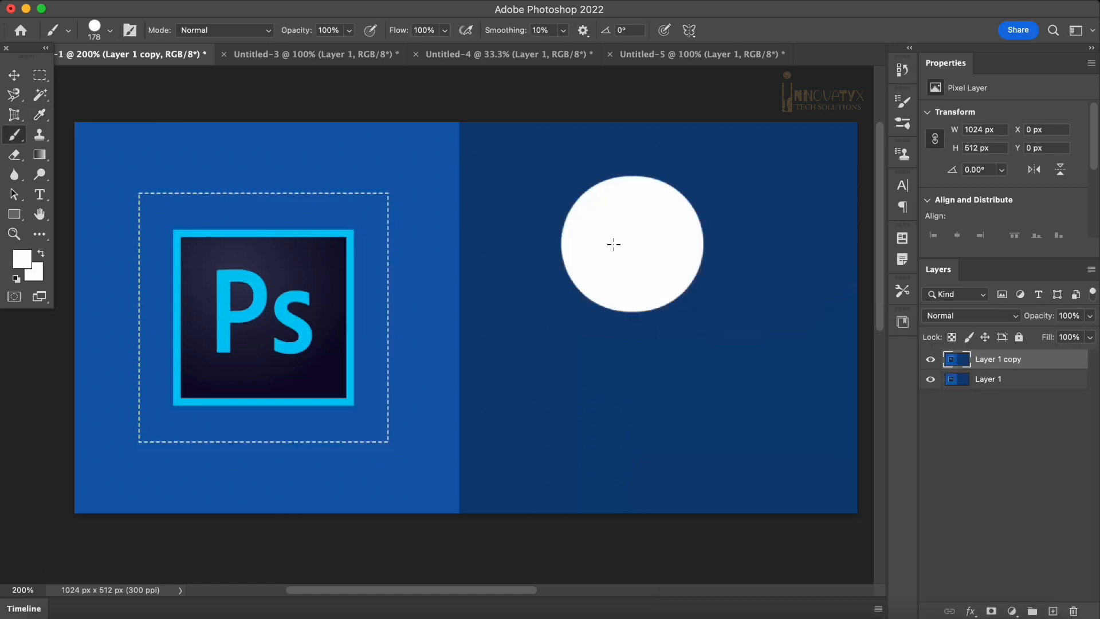
mouse_move(614, 244)
mouse_down()
mouse_move(687, 221)
mouse_move(597, 302)
mouse_up()
Reduce the brush size to 27 px and paint a horizontal hard-edged white stroke below the blob.
right_click(600, 304)
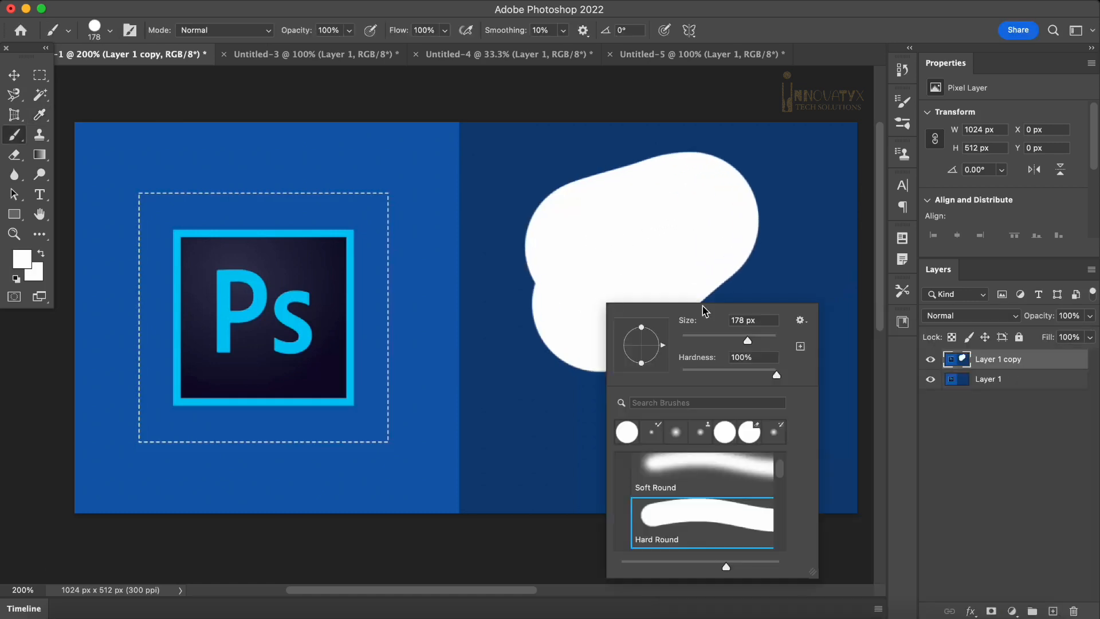
drag(747, 340, 694, 341)
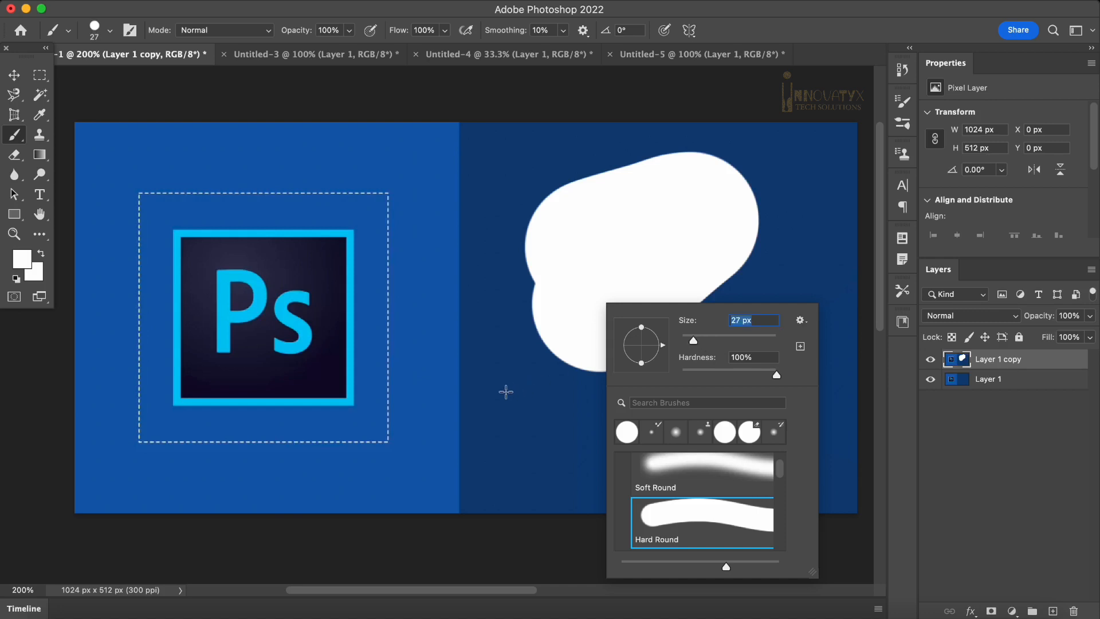
drag(506, 392, 723, 385)
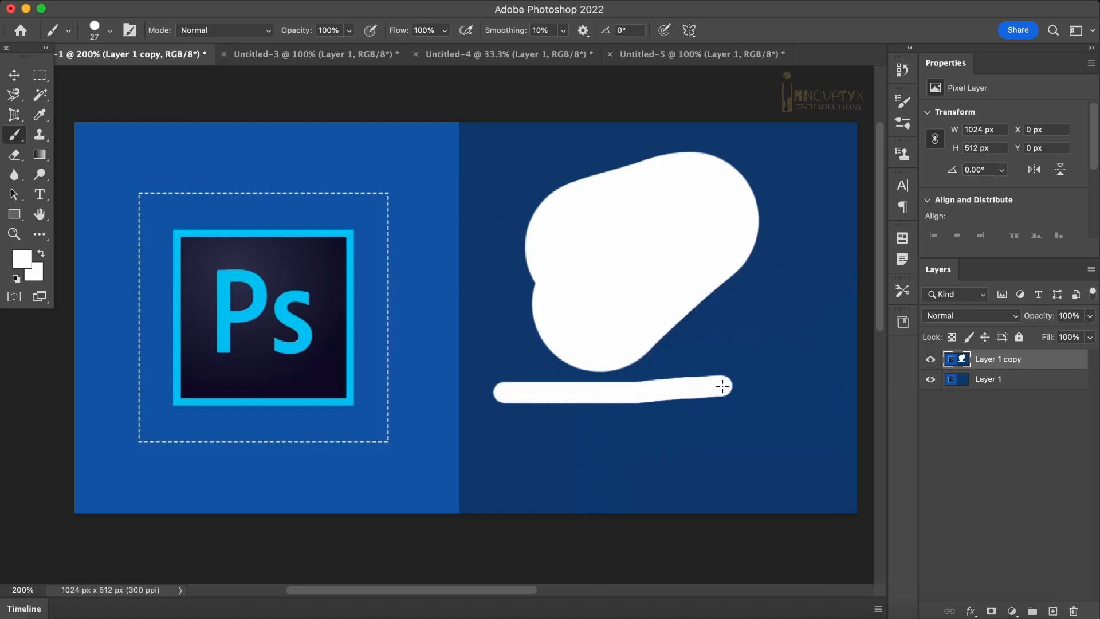
Choose the Soft Round brush at 27 px and paint a horizontal white stroke below the hard-edged one.
right_click(659, 435)
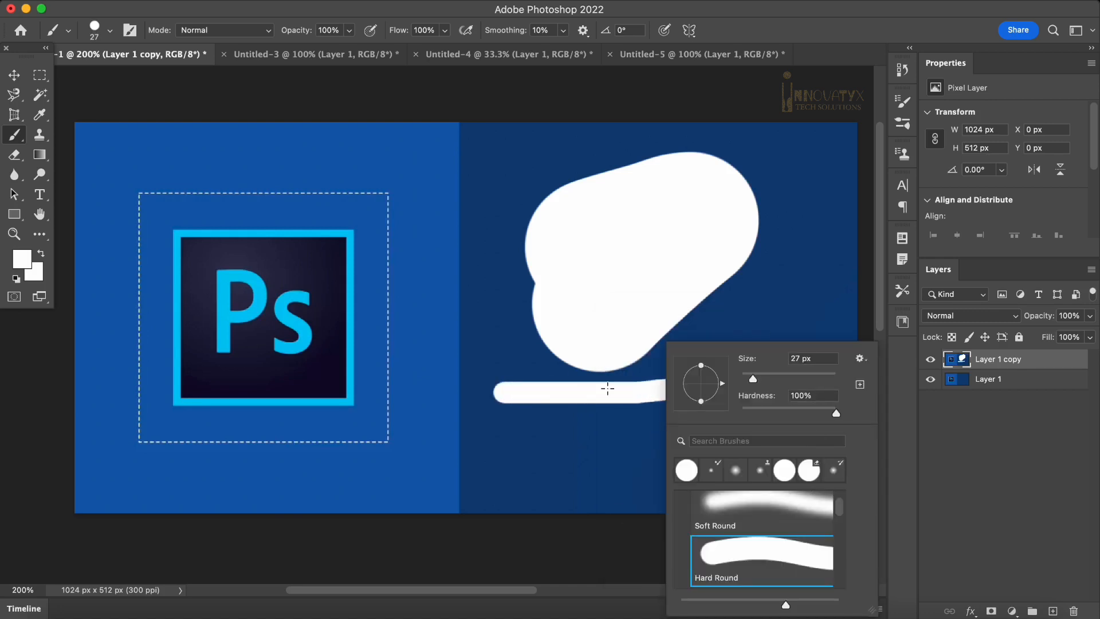
click(771, 504)
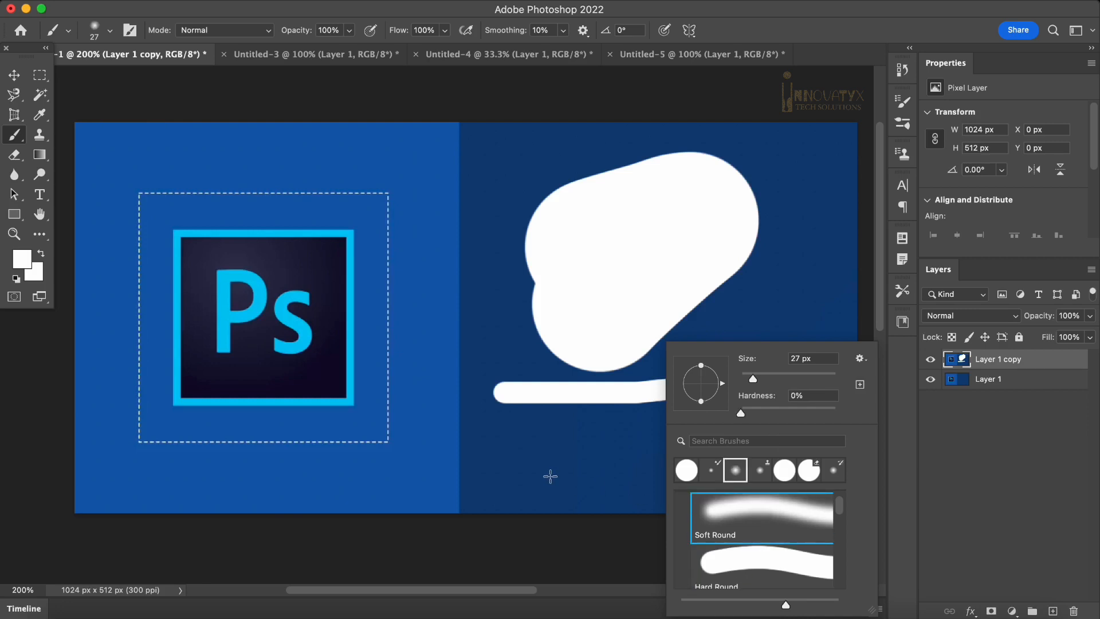
drag(500, 470, 739, 460)
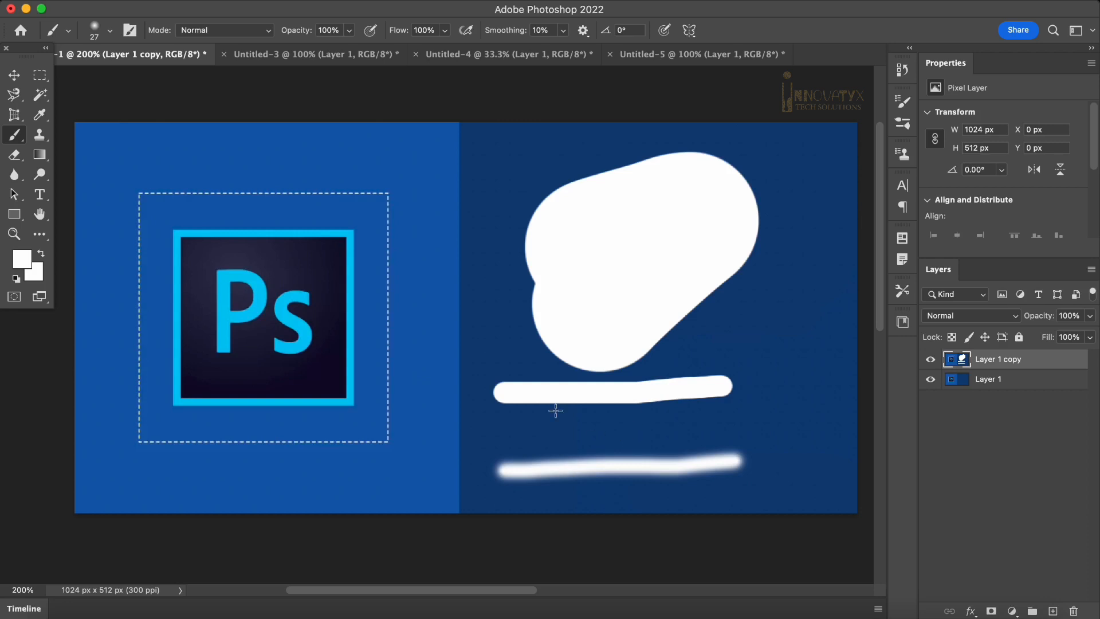
Undo all the white brush strokes on the dark blue half.
key(super+z)
key(super+z)
key(super+z)
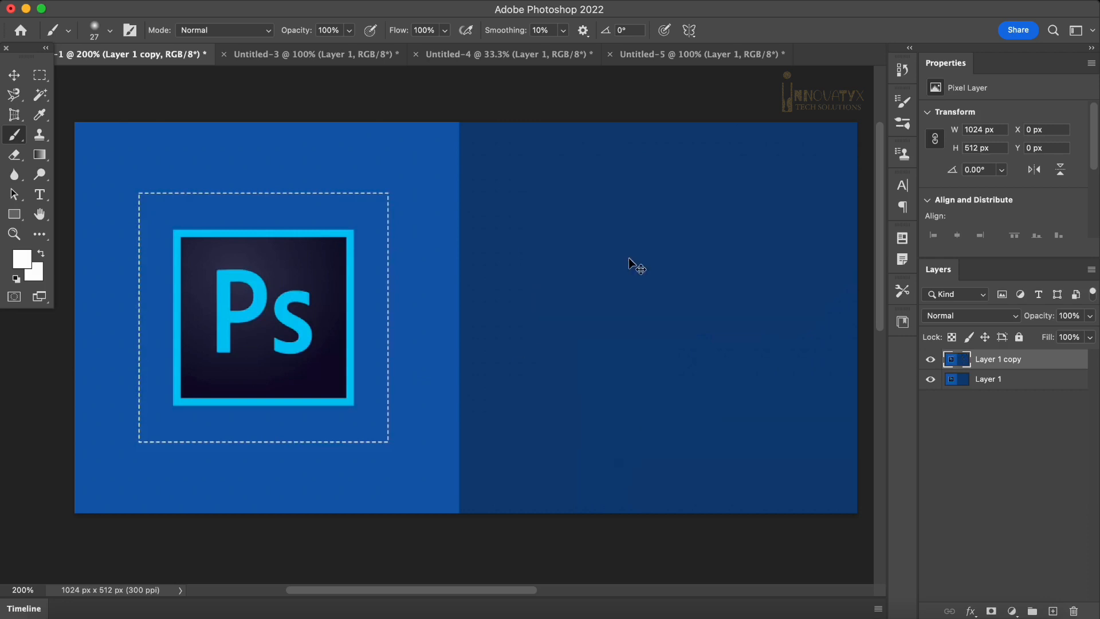
Select the logo's dark inner background with the Magic Wand and paint it white with a 284 px hard brush.
click(41, 97)
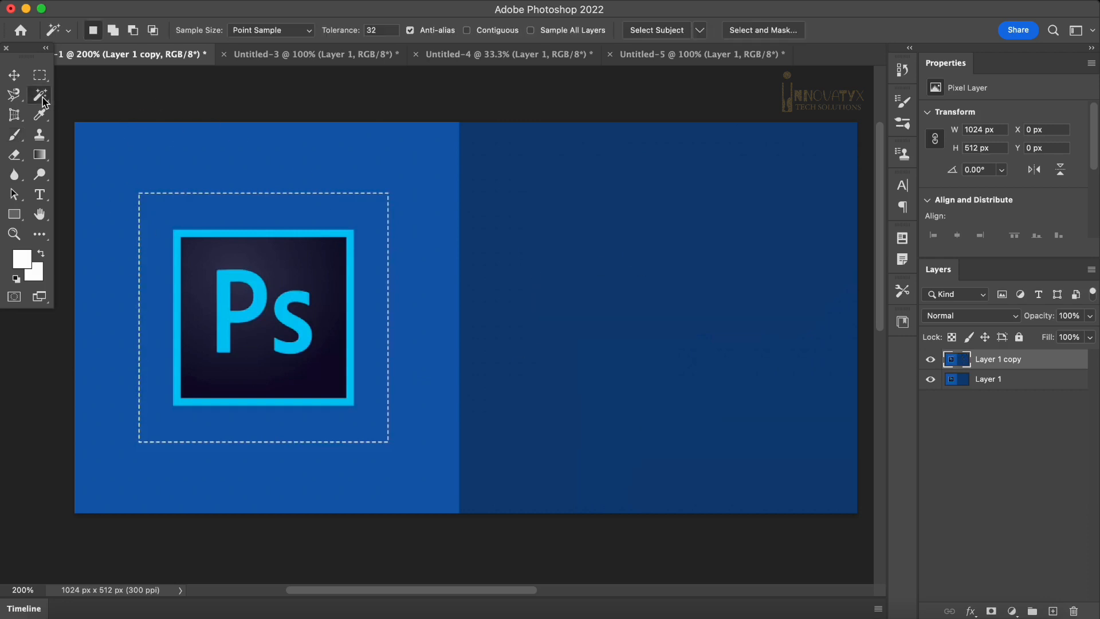
click(278, 261)
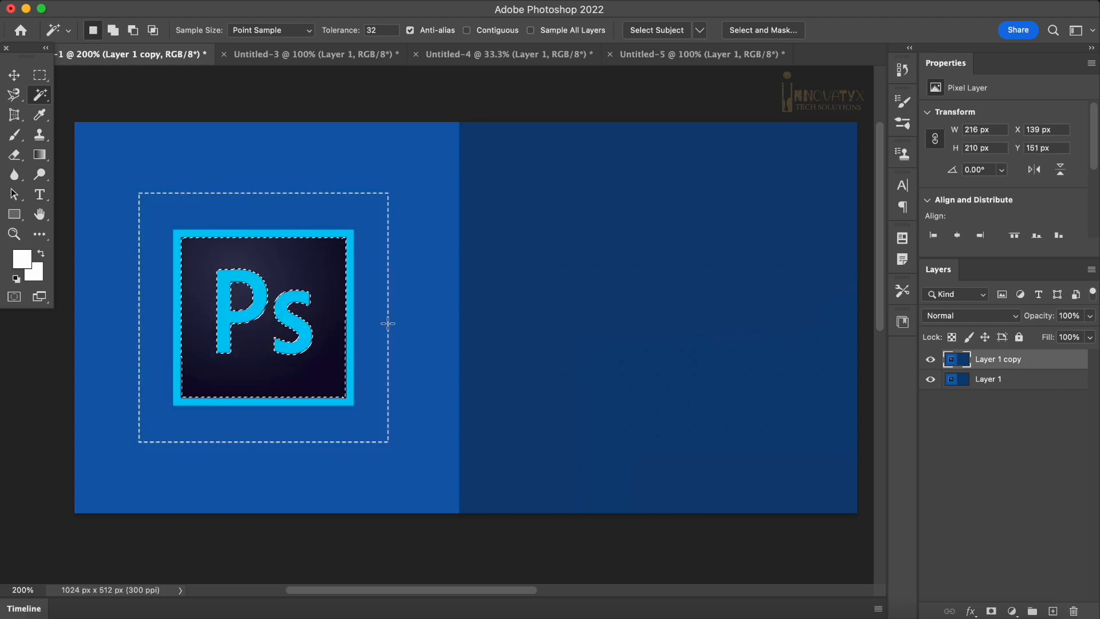
click(14, 135)
click(303, 259)
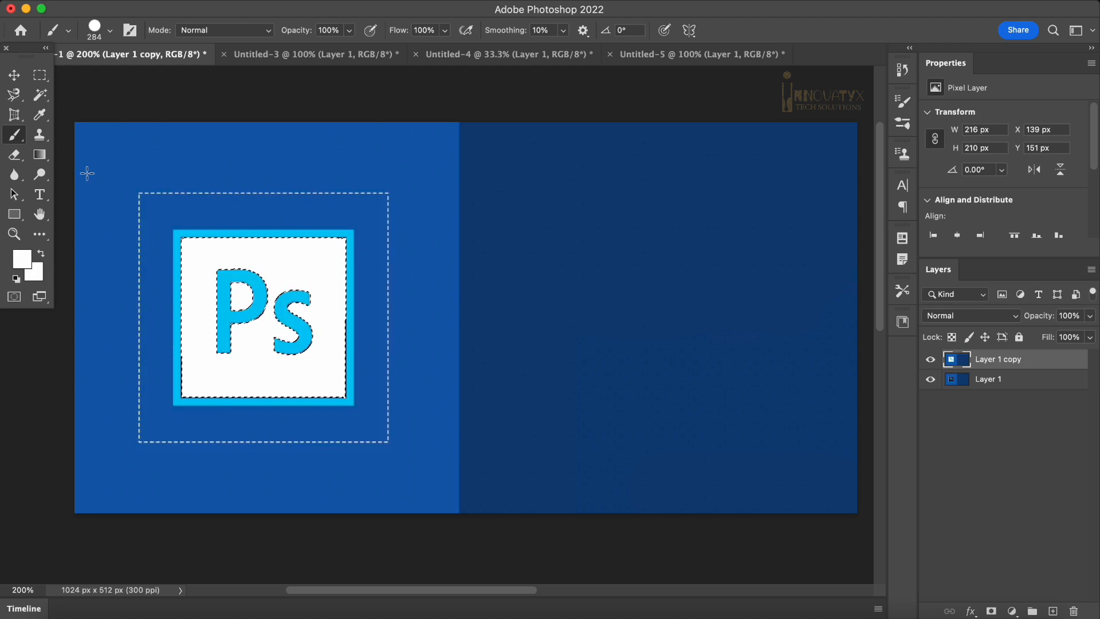
Undo the white paint inside the logo and its Magic Wand selection.
click(39, 75)
key(ctrl+z)
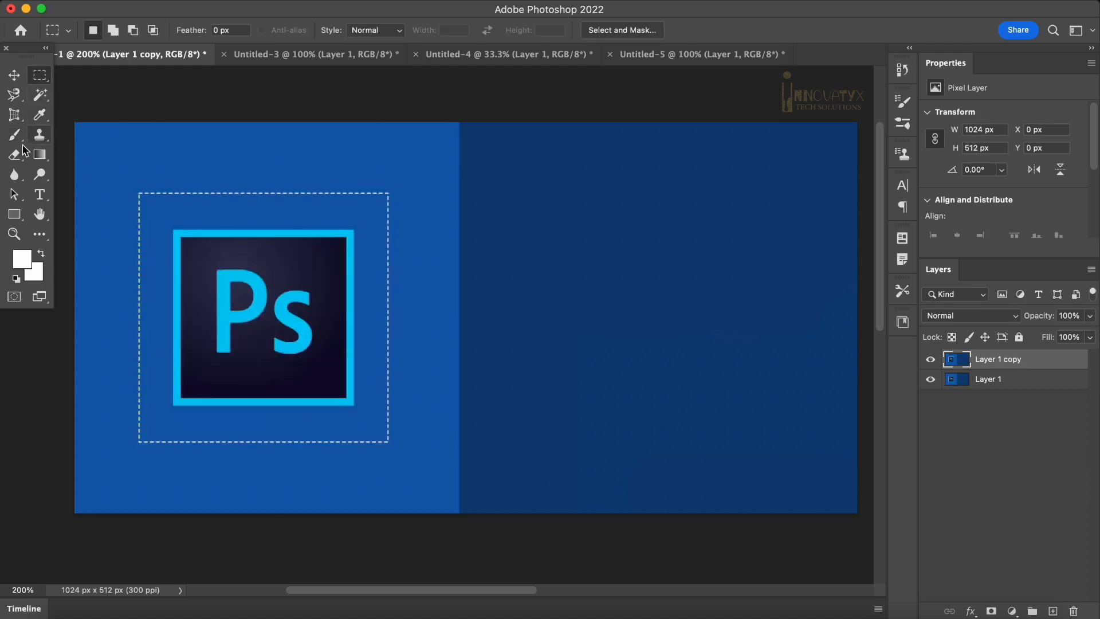
Draw freehand zigzags, near-vertical lines and loose curves in white on the dark blue half with the 1 px Pencil Tool.
click(15, 135)
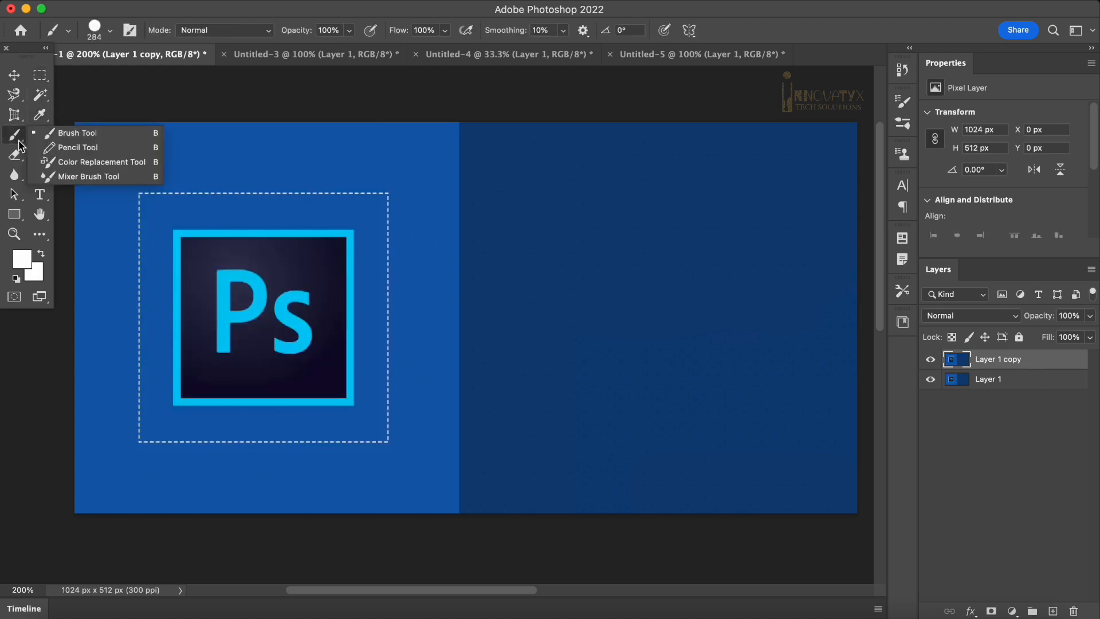
click(74, 148)
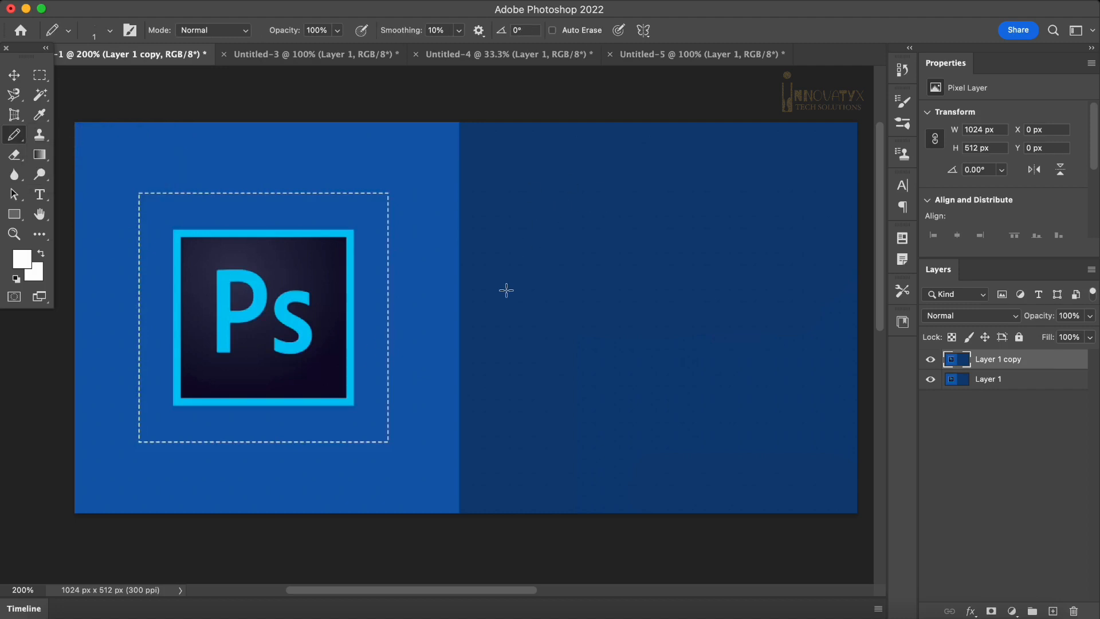
mouse_move(507, 293)
mouse_down()
mouse_move(558, 283)
mouse_move(644, 329)
mouse_move(640, 369)
mouse_move(660, 379)
mouse_up()
drag(715, 303, 726, 444)
drag(765, 299, 766, 441)
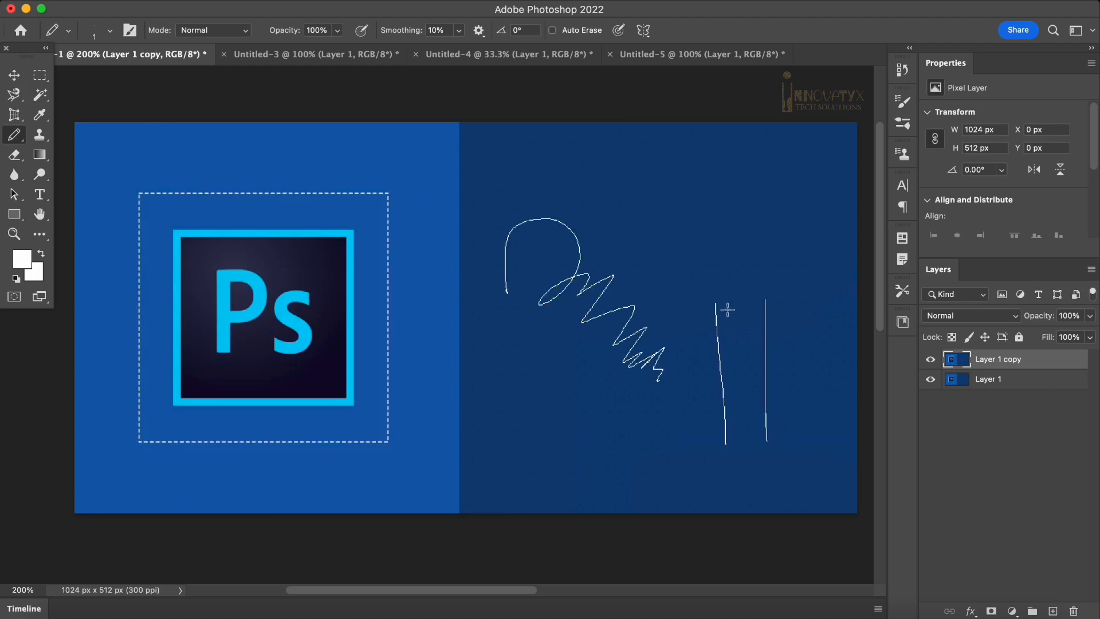
drag(728, 310, 746, 280)
mouse_move(714, 364)
mouse_down()
mouse_move(670, 363)
mouse_move(653, 215)
mouse_move(756, 152)
mouse_move(777, 381)
mouse_up()
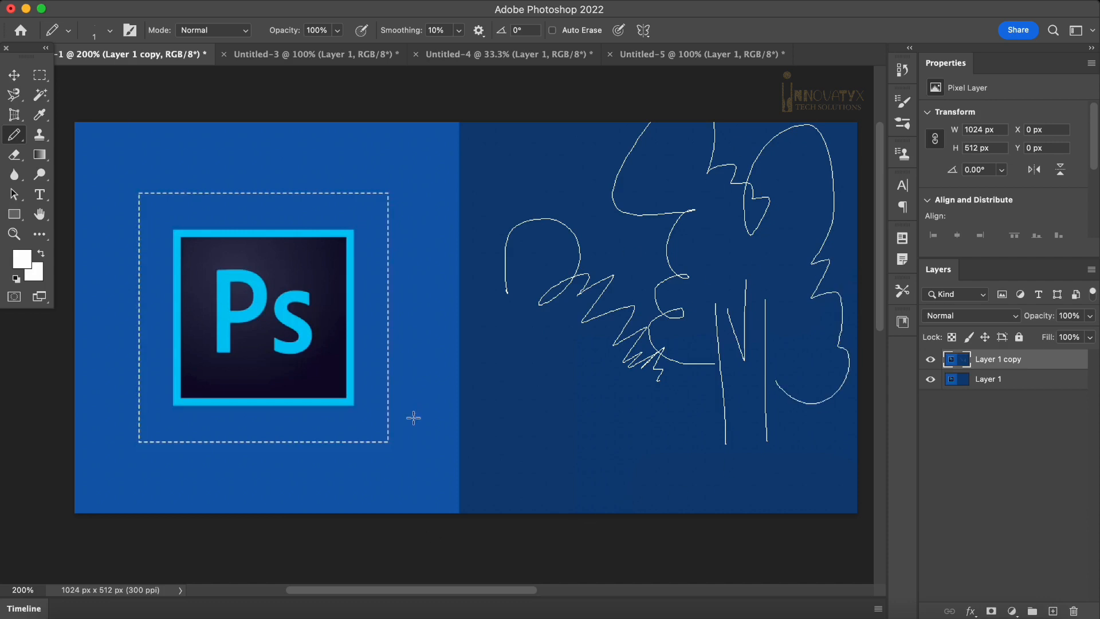
Undo all the pencil lines drawn on the dark blue half.
key(super+z)
key(super+z)
key(super+z)
key(super+z)
key(super+z)
key(super+z)
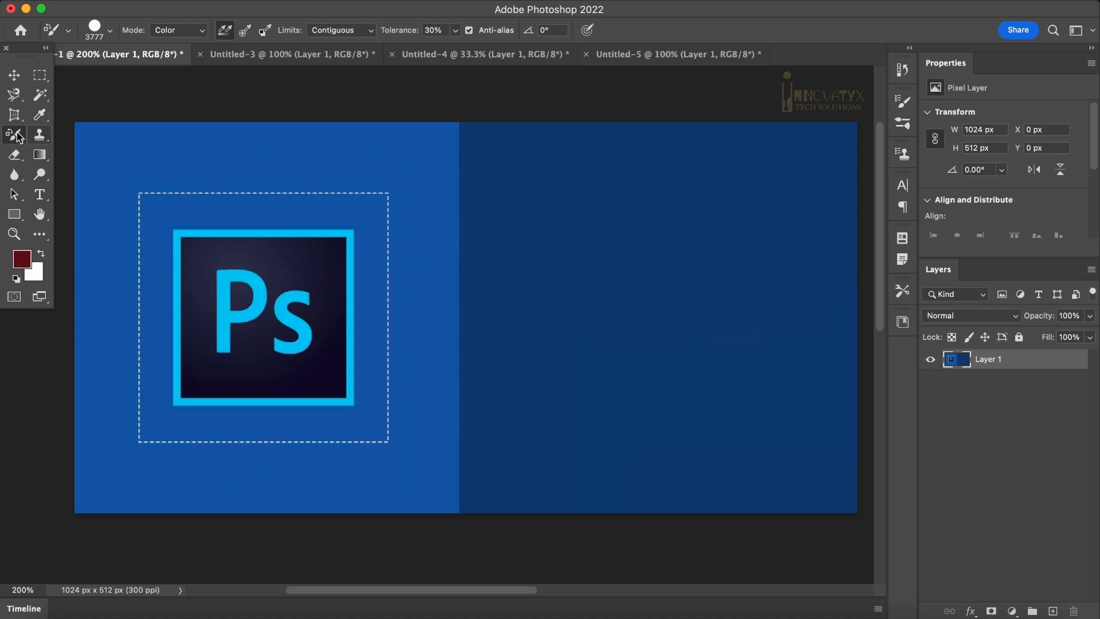
Recolor the blue background toward dark red with the Color Replacement Tool at size 3777 and 30% tolerance, and undo the change.
right_click(13, 135)
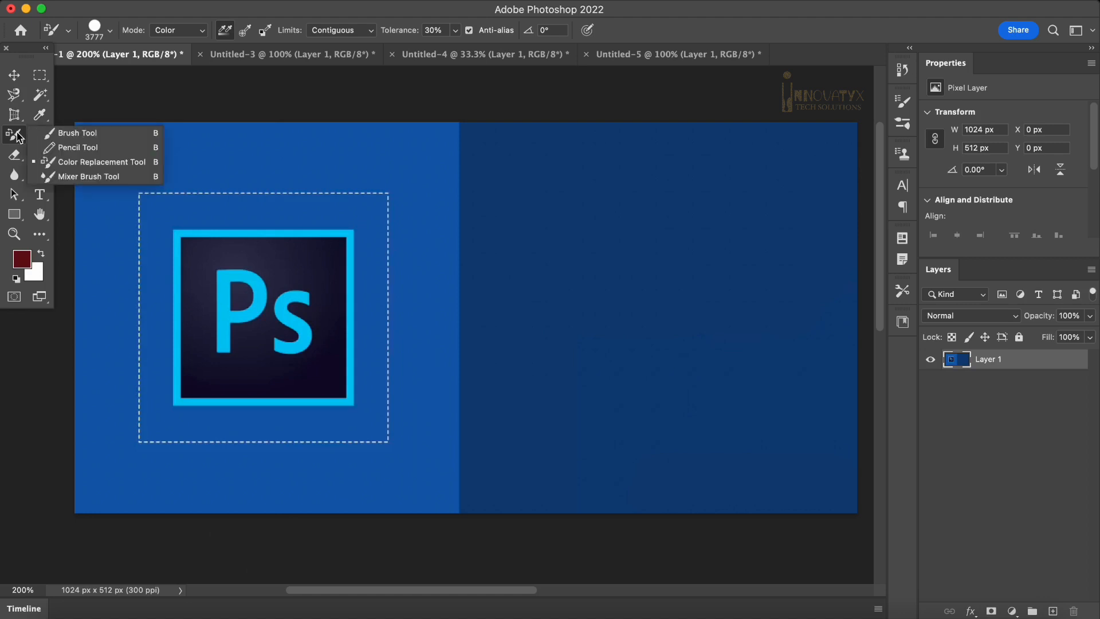
click(86, 162)
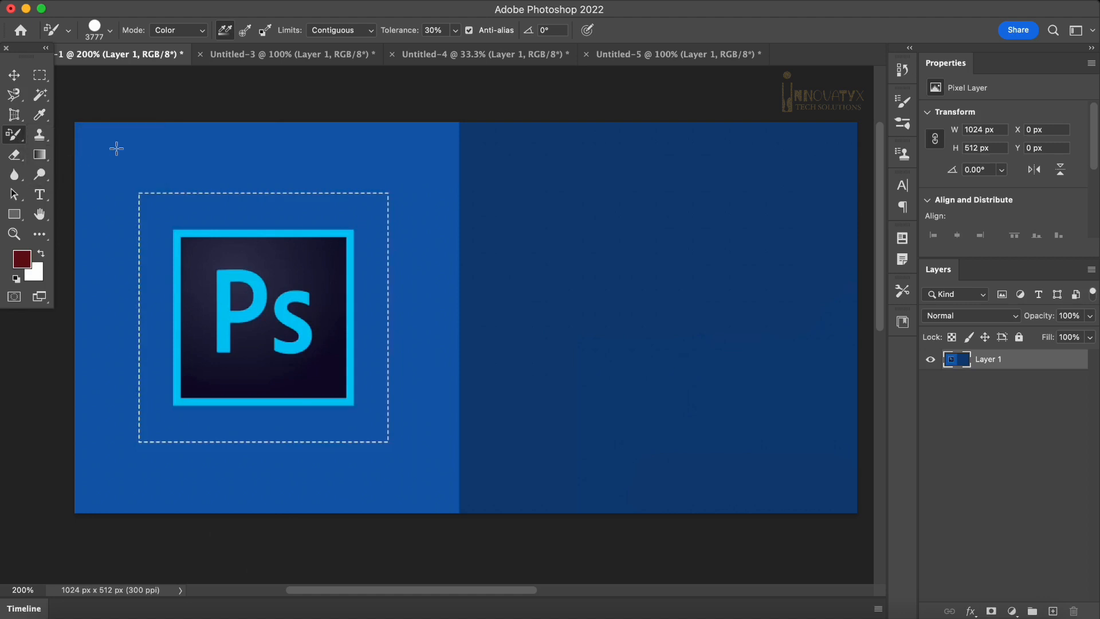
click(213, 157)
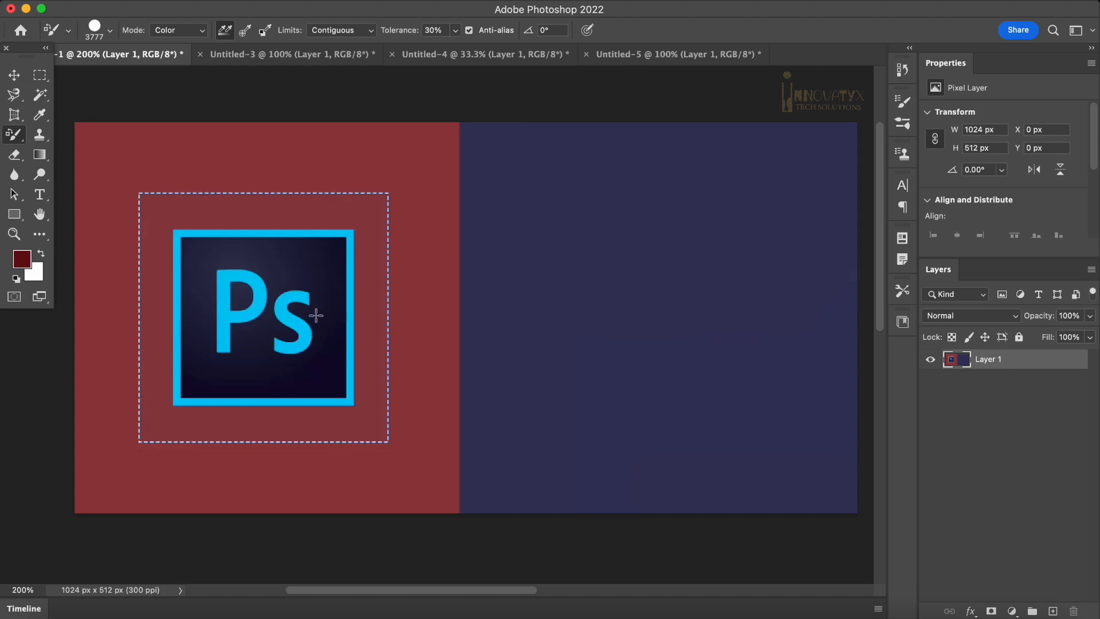
key(super+z)
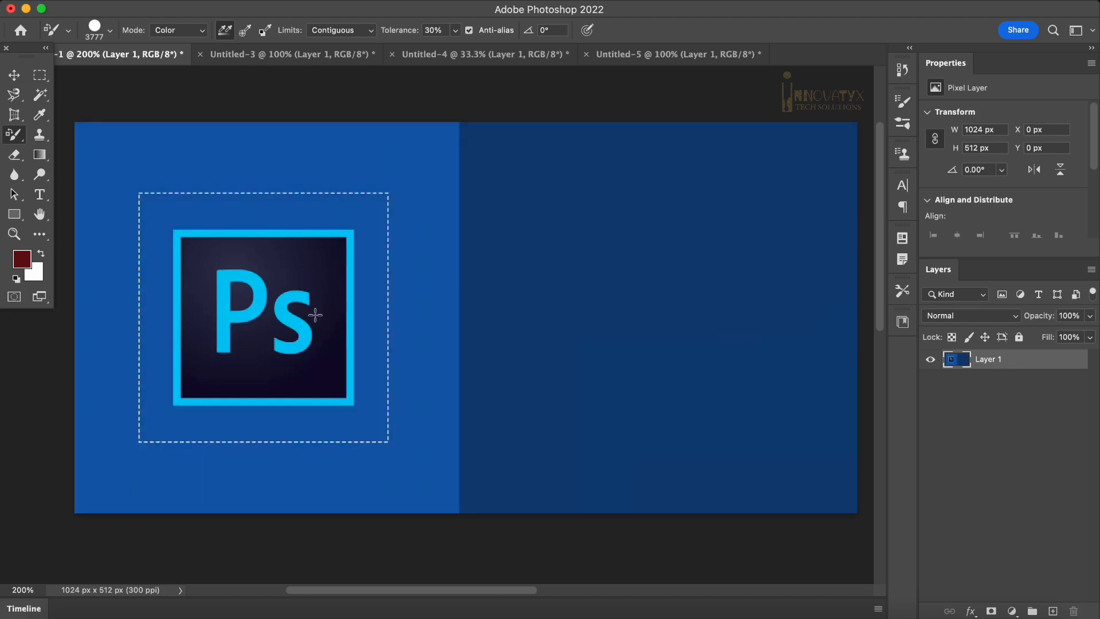
Recolor the dark blue half to dark red with the Color Replacement Tool, and undo the recoloring.
click(606, 257)
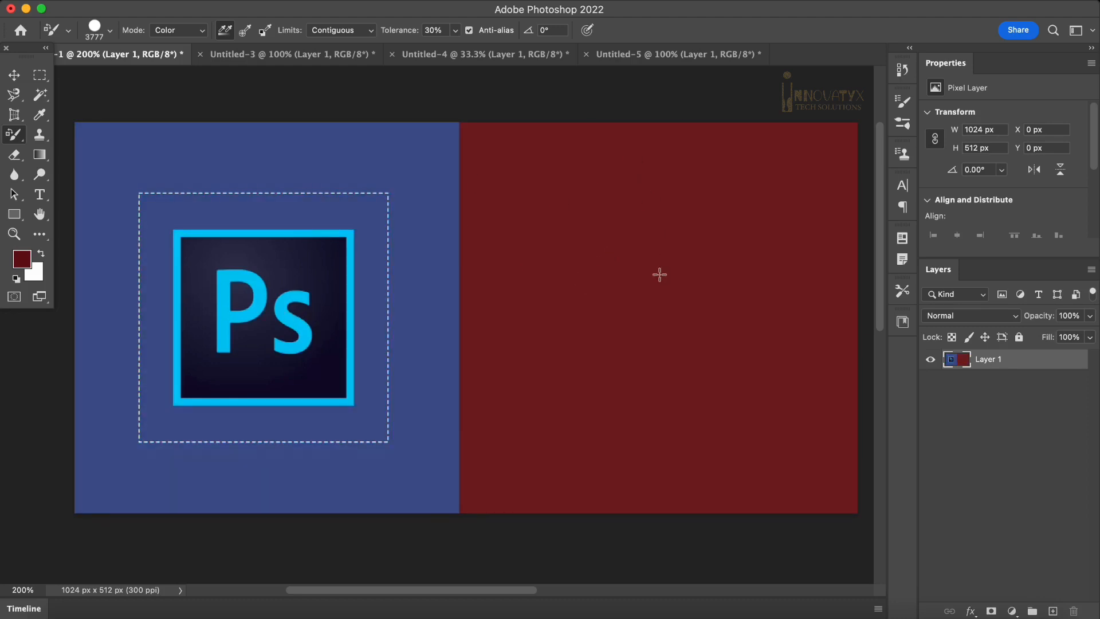
key(super+z)
key(m)
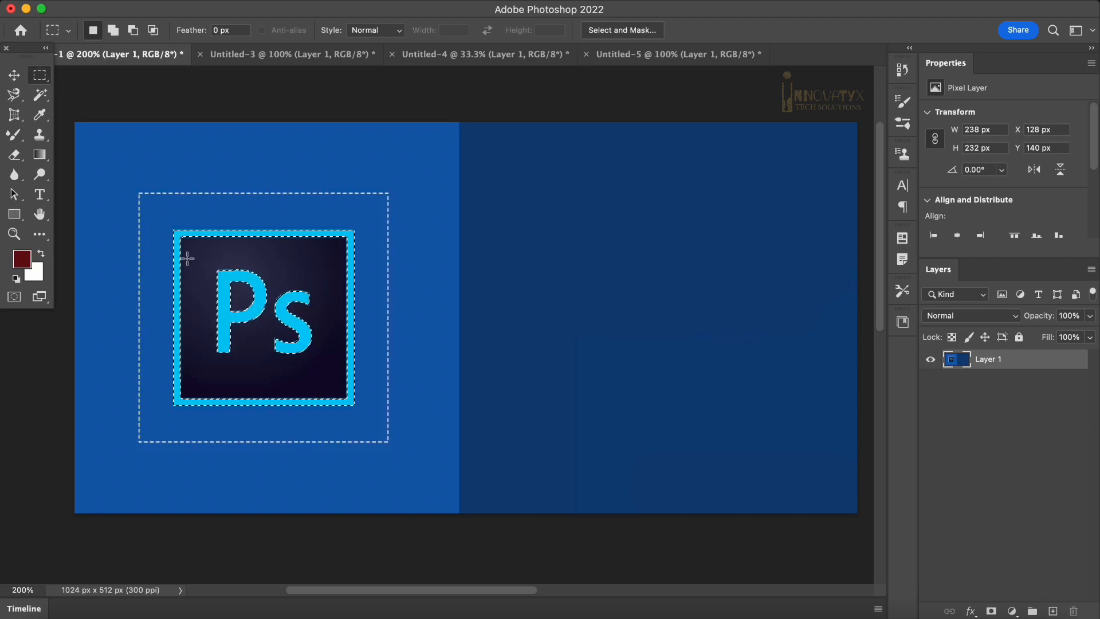
Set the foreground color to white and paint soft strokes across the dark blue half with the Mixer Brush Tool.
right_click(13, 135)
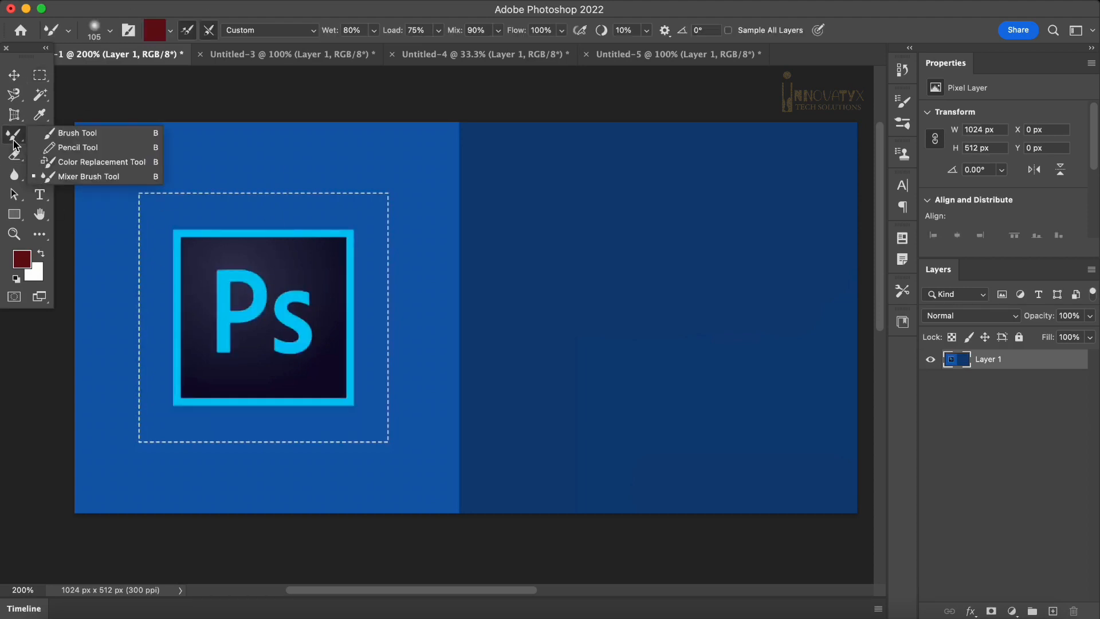
click(104, 179)
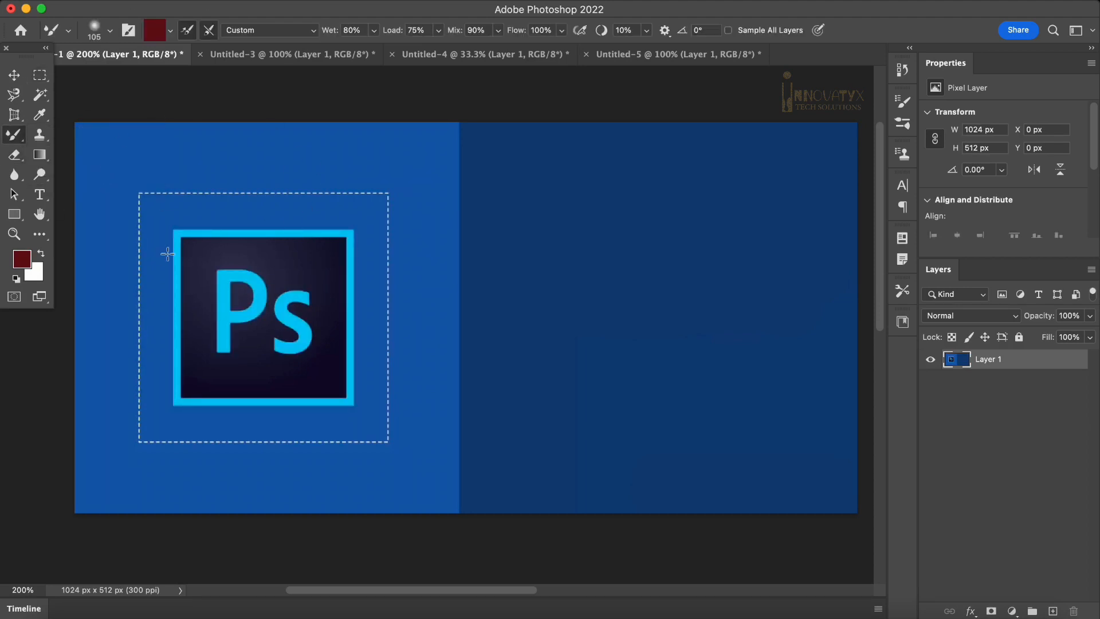
click(23, 260)
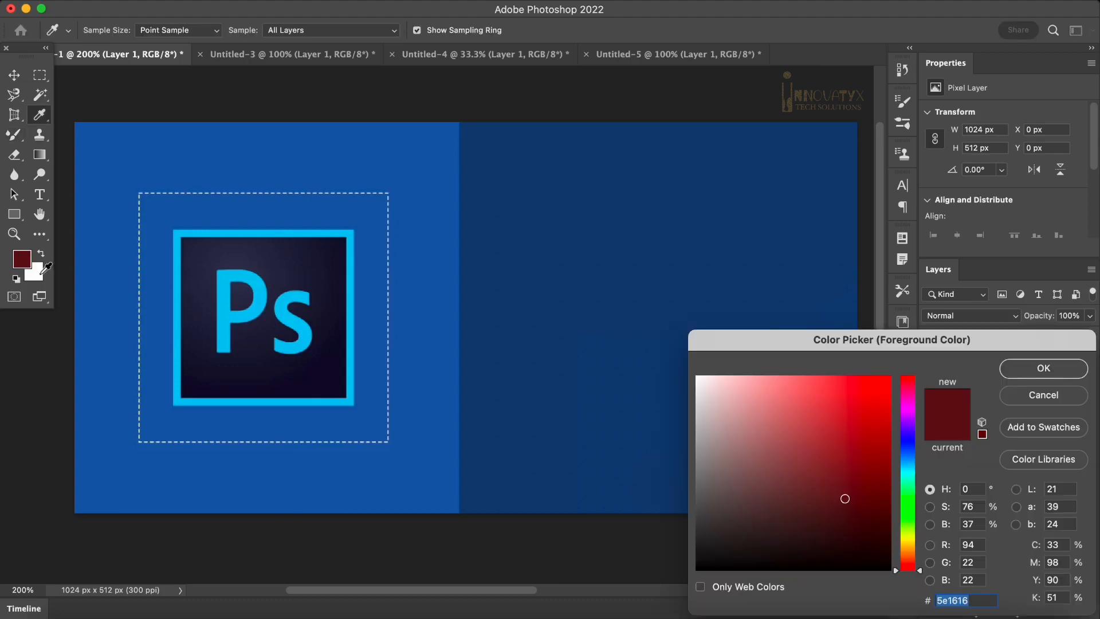
click(43, 271)
click(1025, 369)
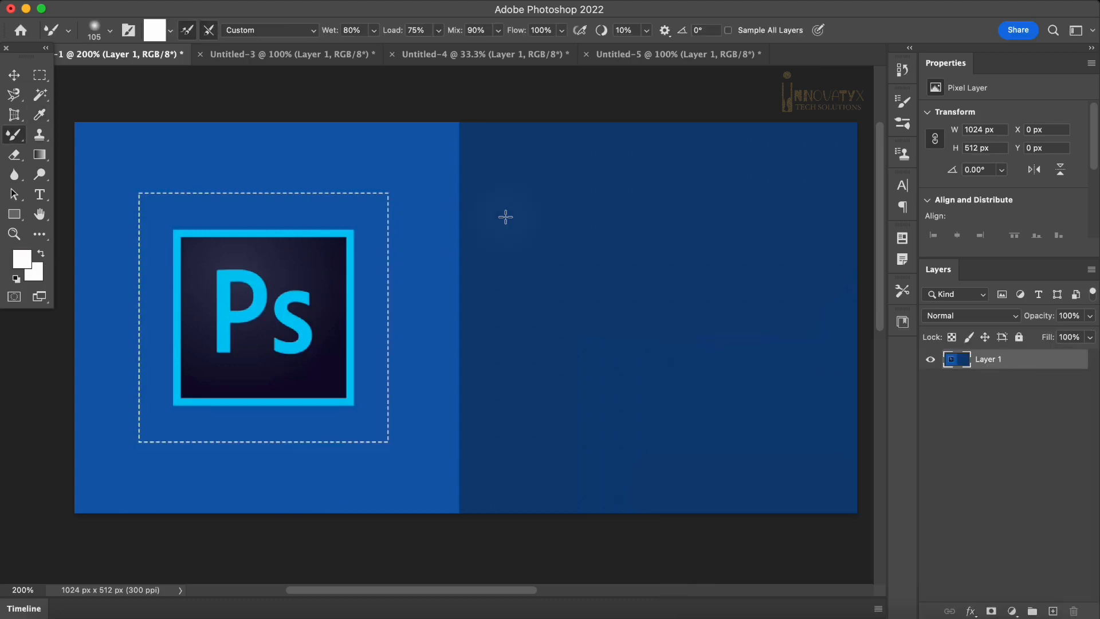
drag(615, 222, 695, 226)
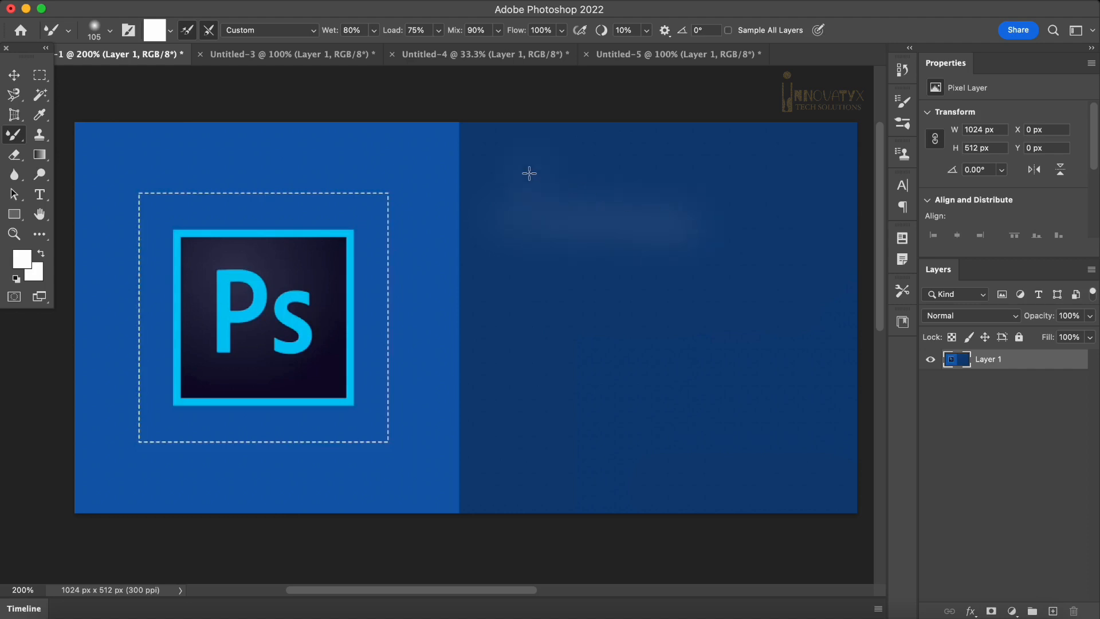
mouse_move(530, 173)
mouse_down()
mouse_move(614, 189)
mouse_move(574, 287)
mouse_move(754, 411)
mouse_move(741, 473)
mouse_move(599, 324)
mouse_move(641, 230)
mouse_move(648, 150)
mouse_move(506, 169)
mouse_move(509, 137)
mouse_move(506, 301)
mouse_move(766, 140)
mouse_move(768, 189)
mouse_move(845, 236)
mouse_move(791, 296)
mouse_move(801, 410)
mouse_move(781, 500)
mouse_move(660, 444)
mouse_move(607, 289)
mouse_move(655, 319)
mouse_move(673, 359)
mouse_move(592, 508)
mouse_move(655, 465)
mouse_move(695, 317)
mouse_move(764, 178)
mouse_move(592, 122)
mouse_move(757, 129)
mouse_move(754, 197)
mouse_move(835, 256)
mouse_move(673, 417)
mouse_up()
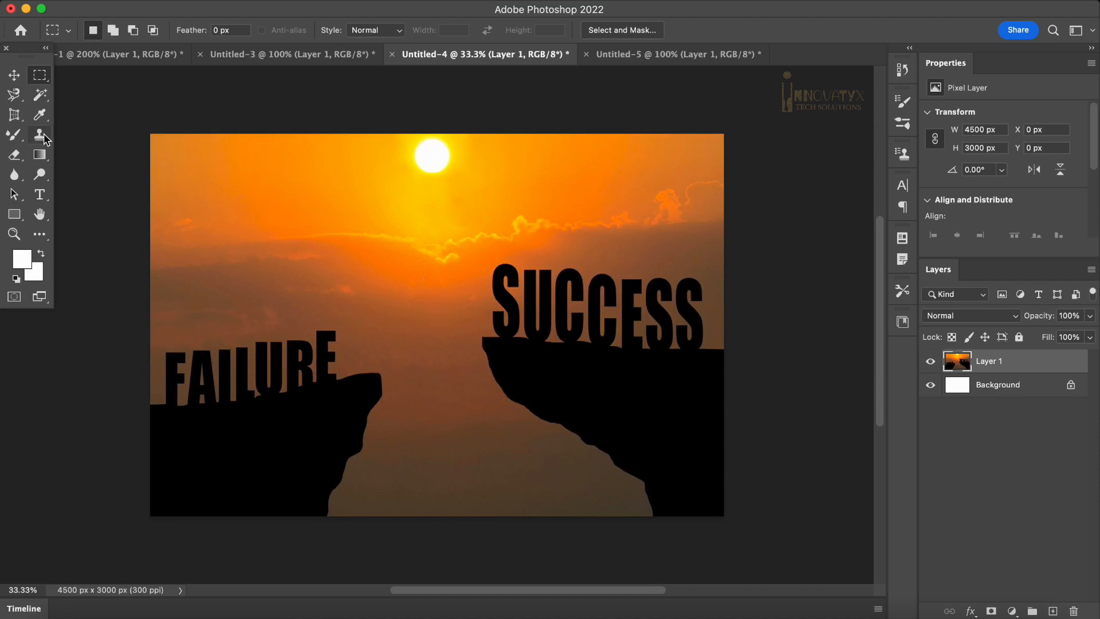
Switch to the Untitled-5 portrait, try a Clone Stamp stroke below the blue eye, and undo it.
drag(40, 134, 81, 136)
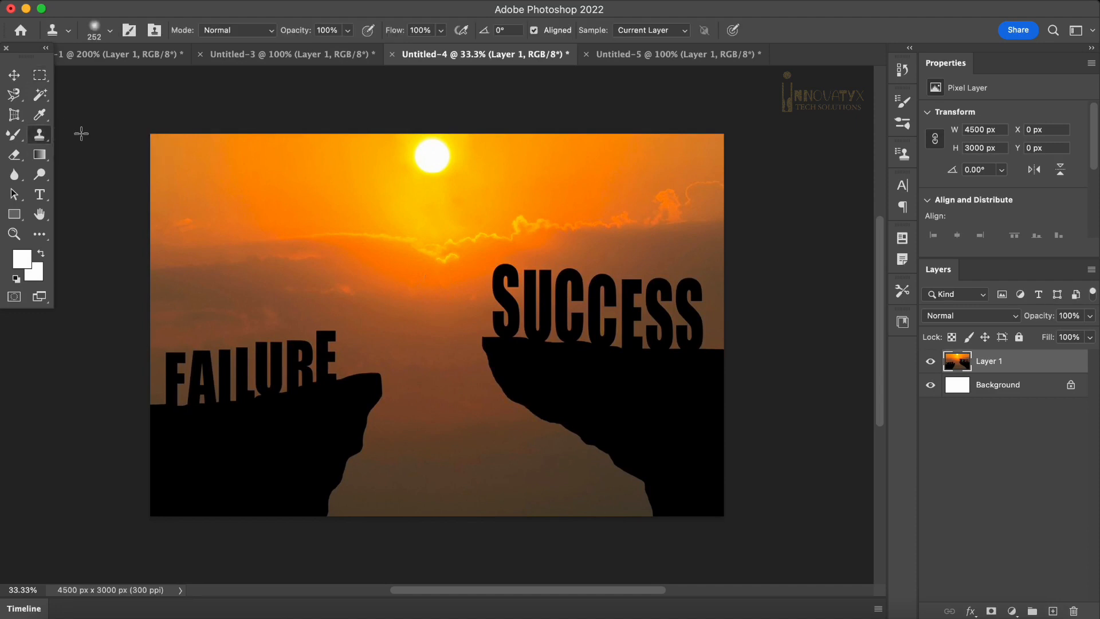
click(644, 57)
mouse_move(298, 270)
mouse_down()
mouse_move(321, 253)
mouse_move(310, 274)
mouse_up()
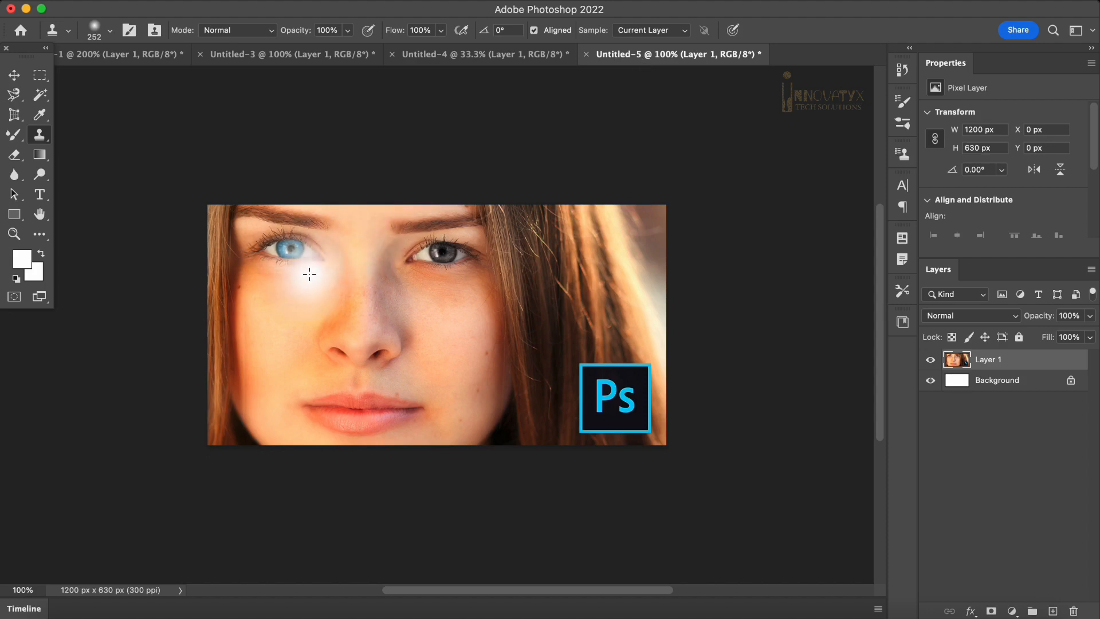
key(super+z)
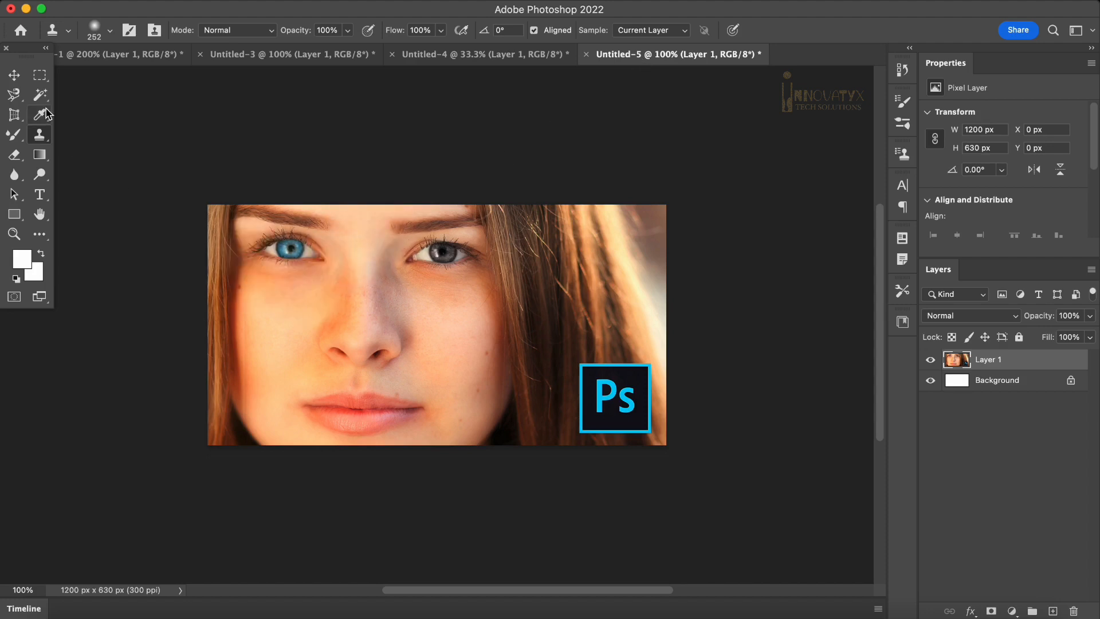
Set the Clone Stamp brush size to 172 px and clone over the cheek below the blue eye.
right_click(249, 246)
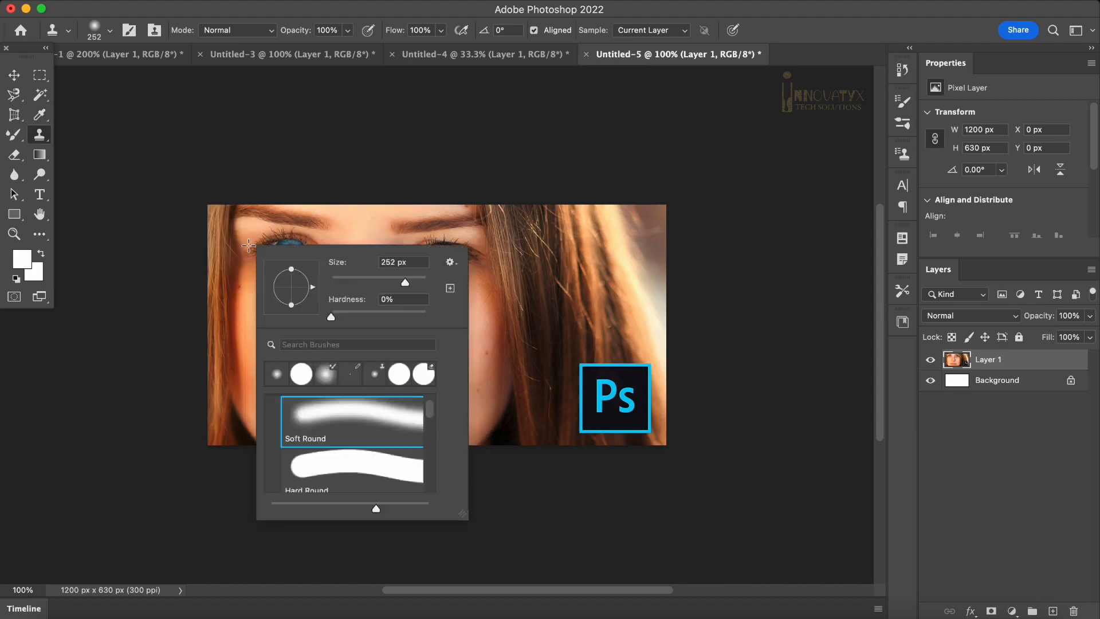
drag(401, 282, 397, 285)
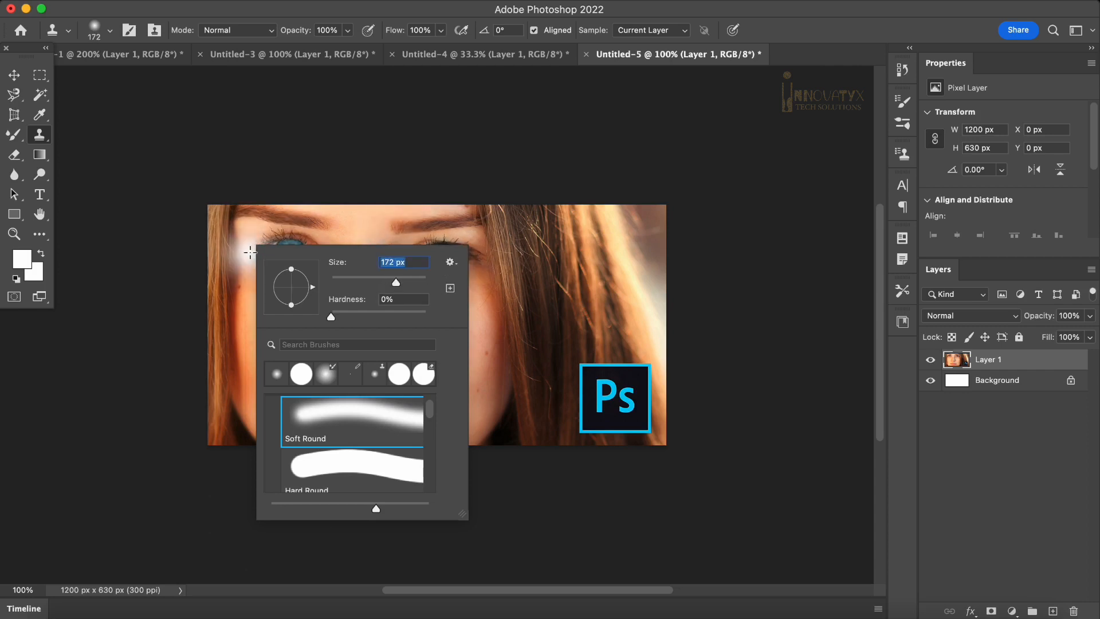
click(111, 226)
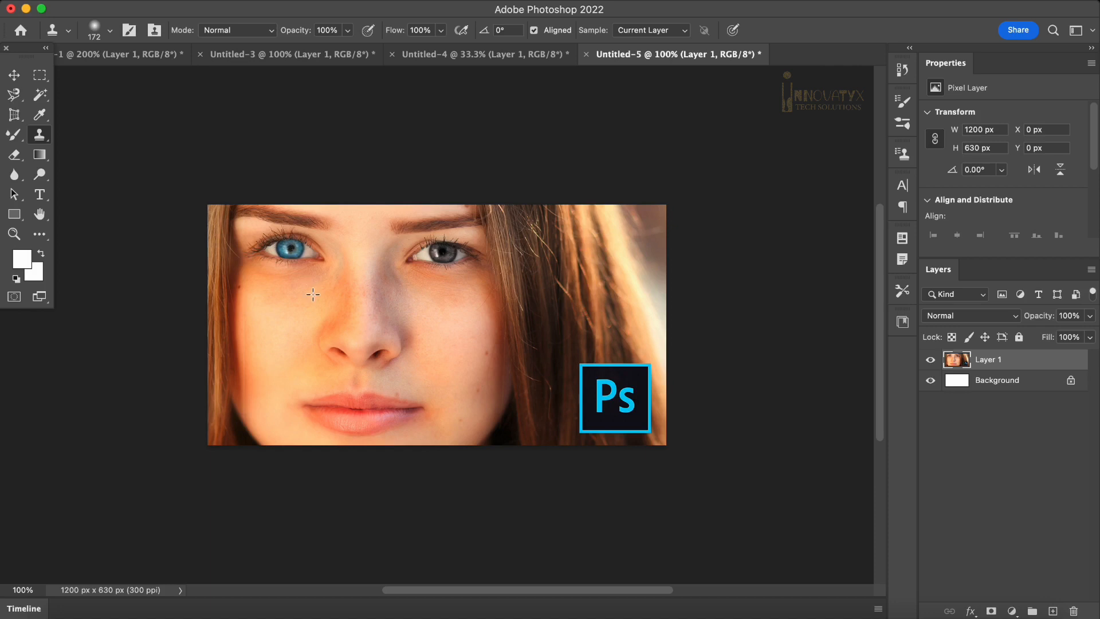
mouse_move(270, 316)
mouse_down()
mouse_move(242, 321)
mouse_move(290, 320)
mouse_up()
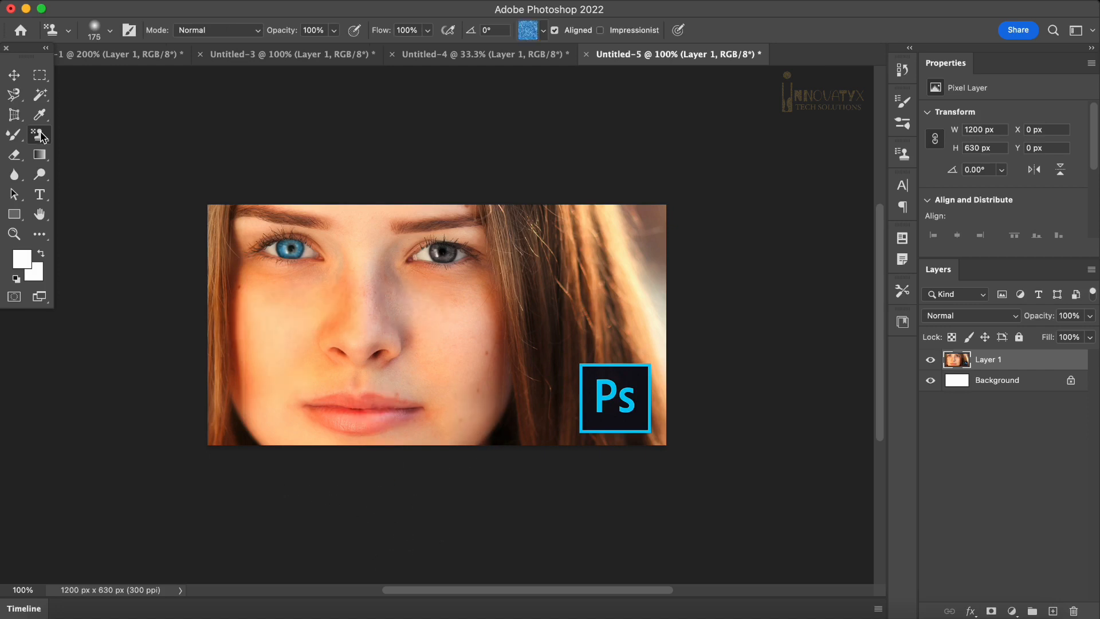
Activate the Pattern Stamp Tool and add a new empty layer above the portrait layer.
right_click(39, 134)
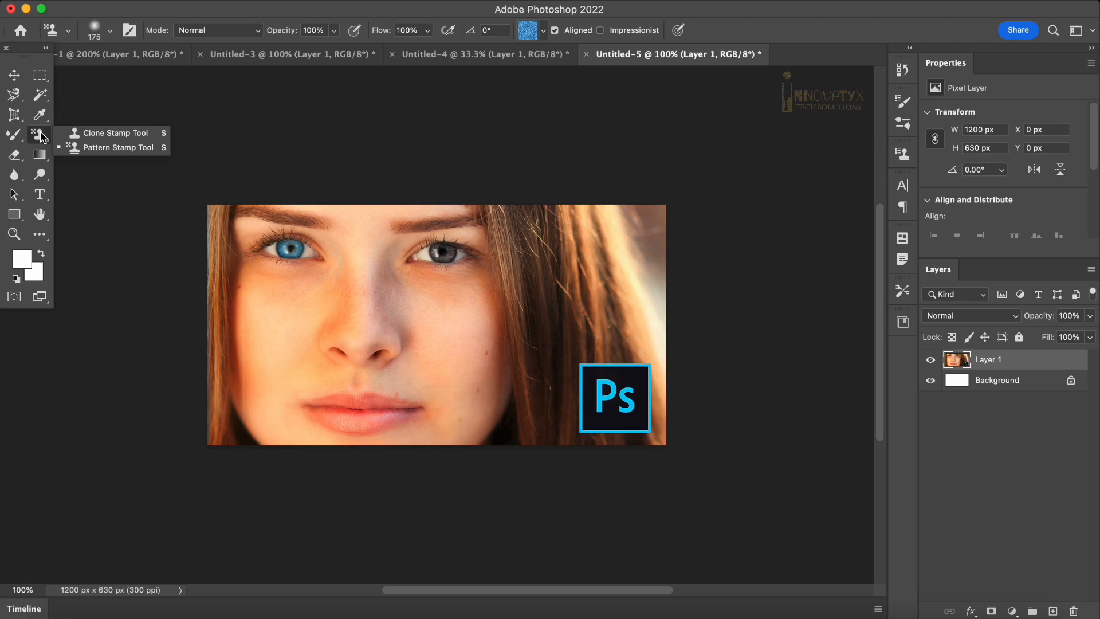
click(77, 147)
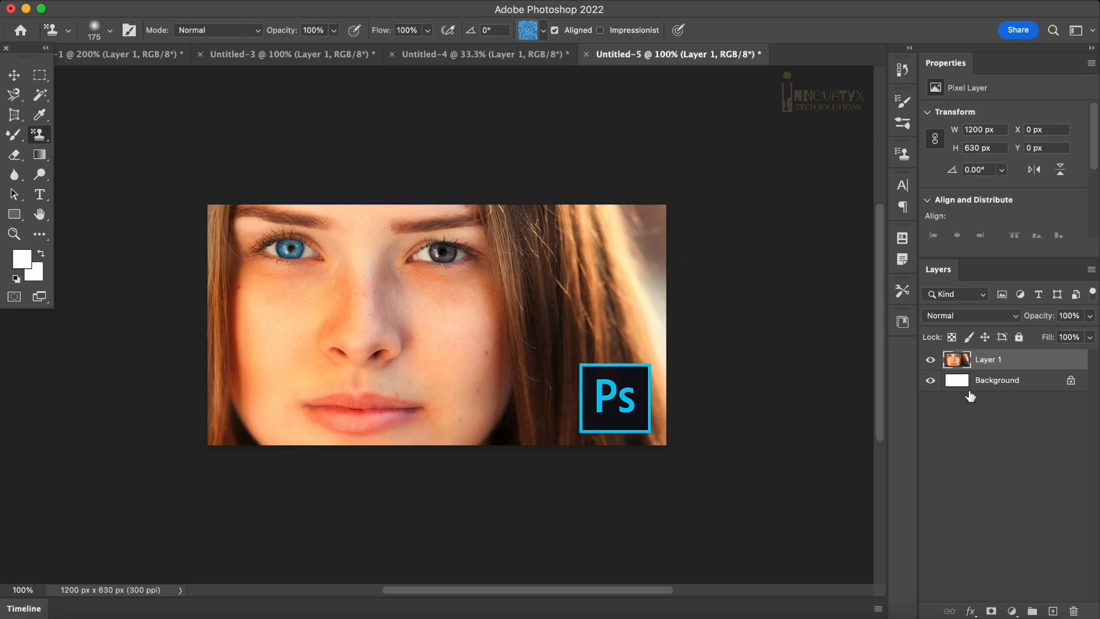
click(1053, 610)
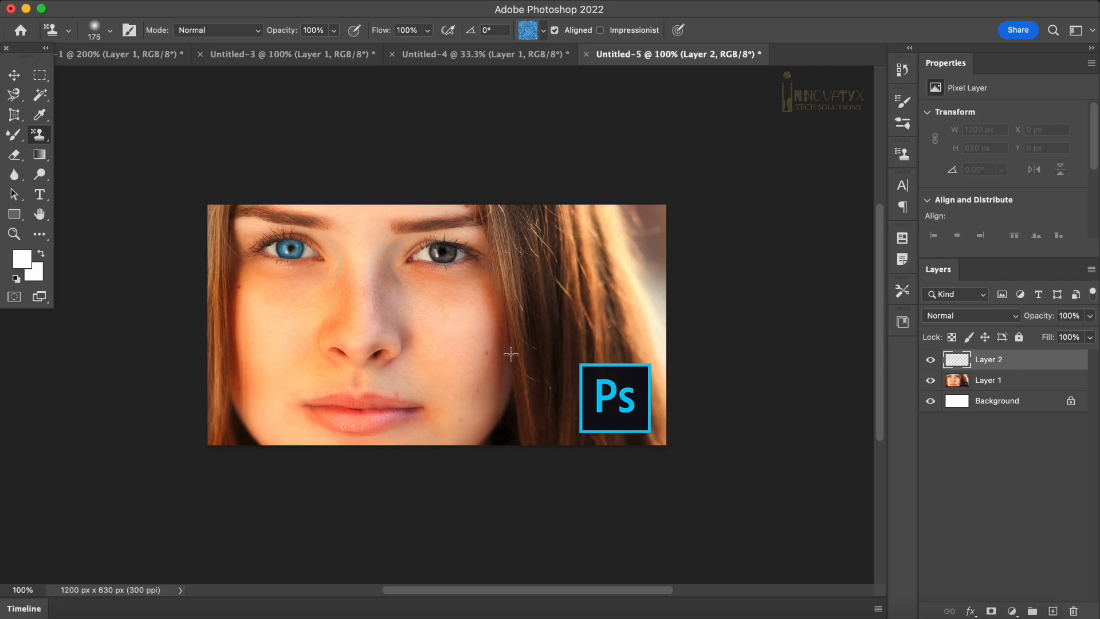
Paint the third pattern of the Water group over the whole face on the new layer.
click(544, 31)
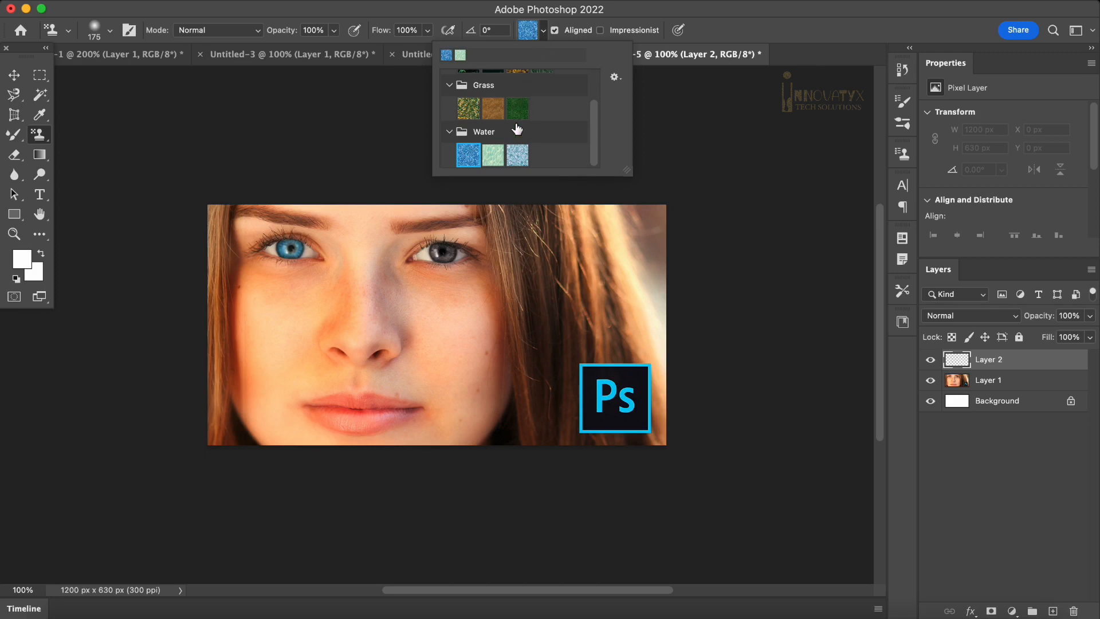
scroll(516, 128, up, 2)
scroll(517, 128, down, 2)
click(520, 154)
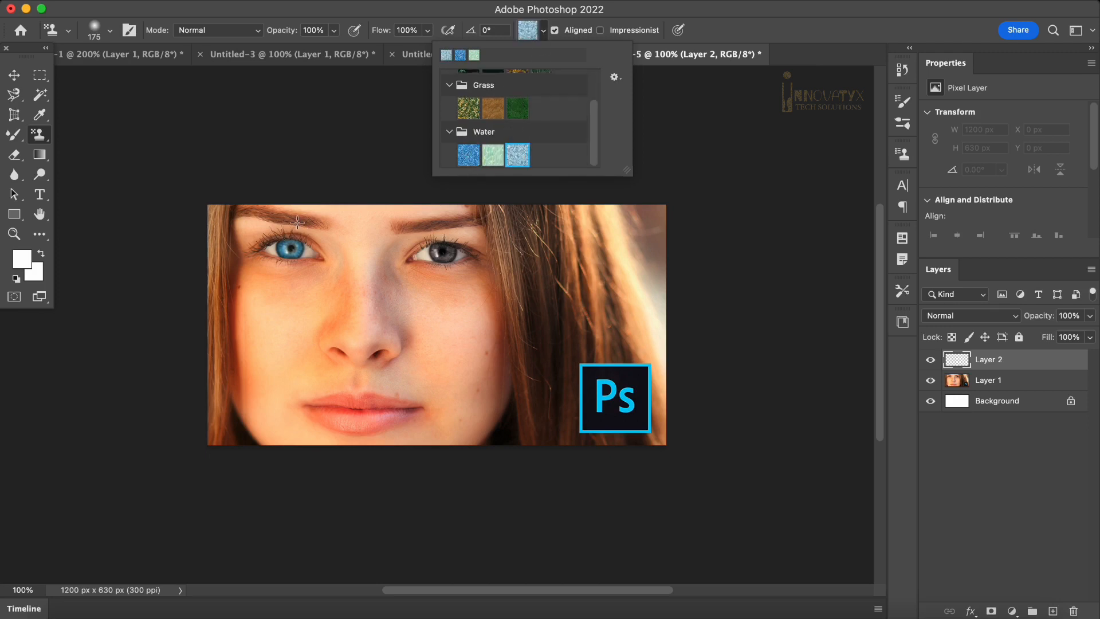
mouse_move(248, 211)
mouse_down()
mouse_move(463, 219)
mouse_move(467, 387)
mouse_move(446, 425)
mouse_move(260, 420)
mouse_move(267, 248)
mouse_move(316, 301)
mouse_move(327, 405)
mouse_move(379, 252)
mouse_move(333, 244)
mouse_move(400, 283)
mouse_move(422, 350)
mouse_move(389, 379)
mouse_move(359, 384)
mouse_move(404, 337)
mouse_move(427, 247)
mouse_up()
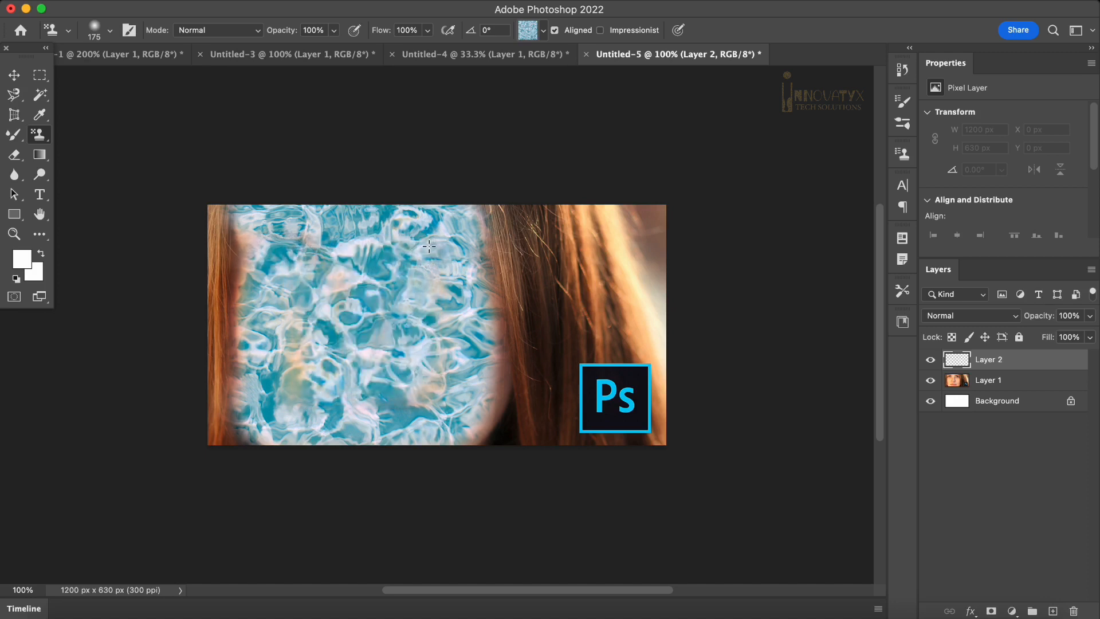
Set the water pattern layer's blend mode to Multiply and lower its opacity so it blends into the face.
click(971, 319)
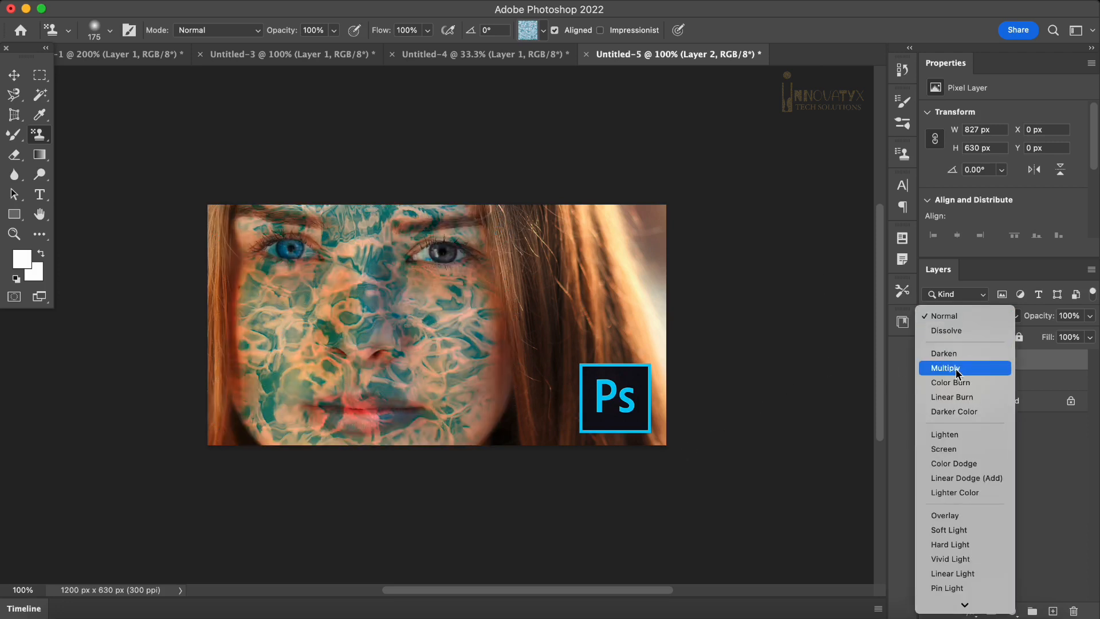
click(956, 370)
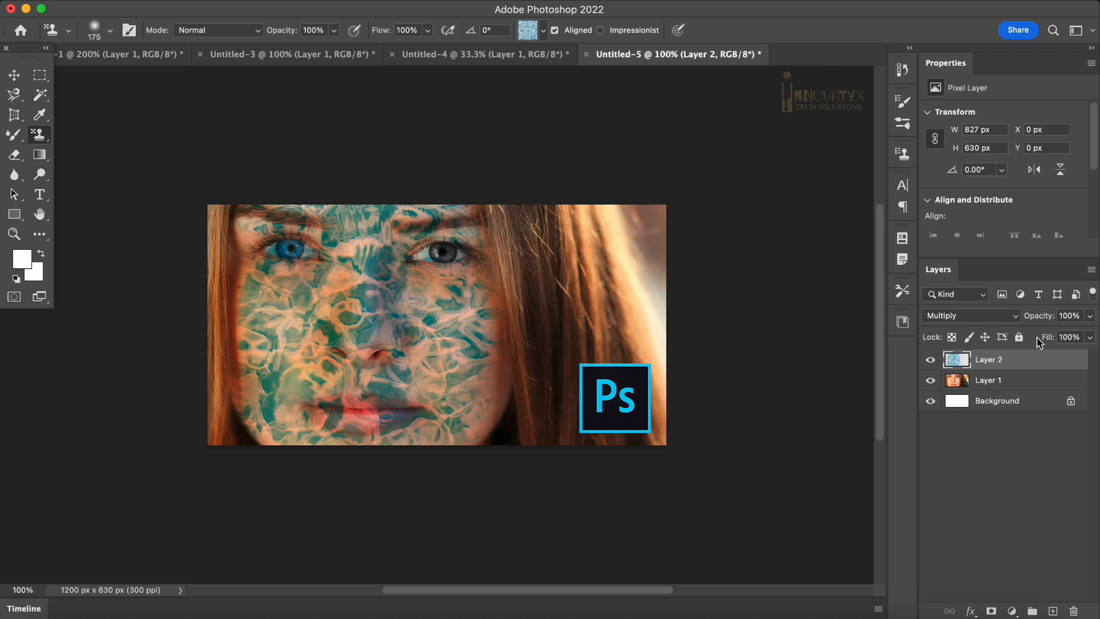
click(1090, 315)
drag(1089, 337, 1048, 339)
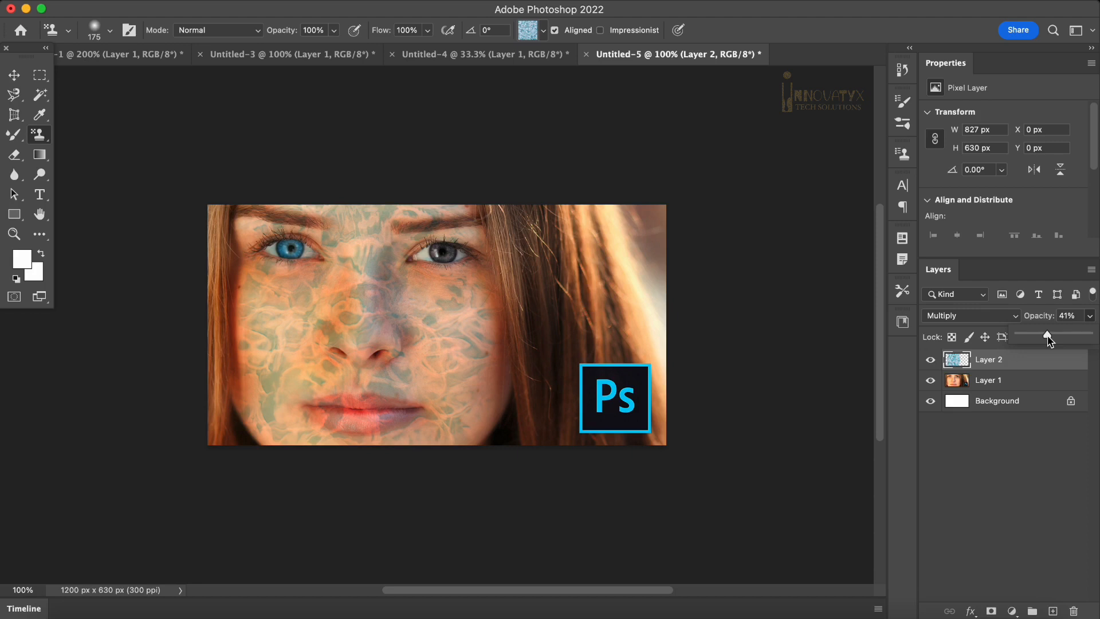
drag(1049, 339, 1056, 340)
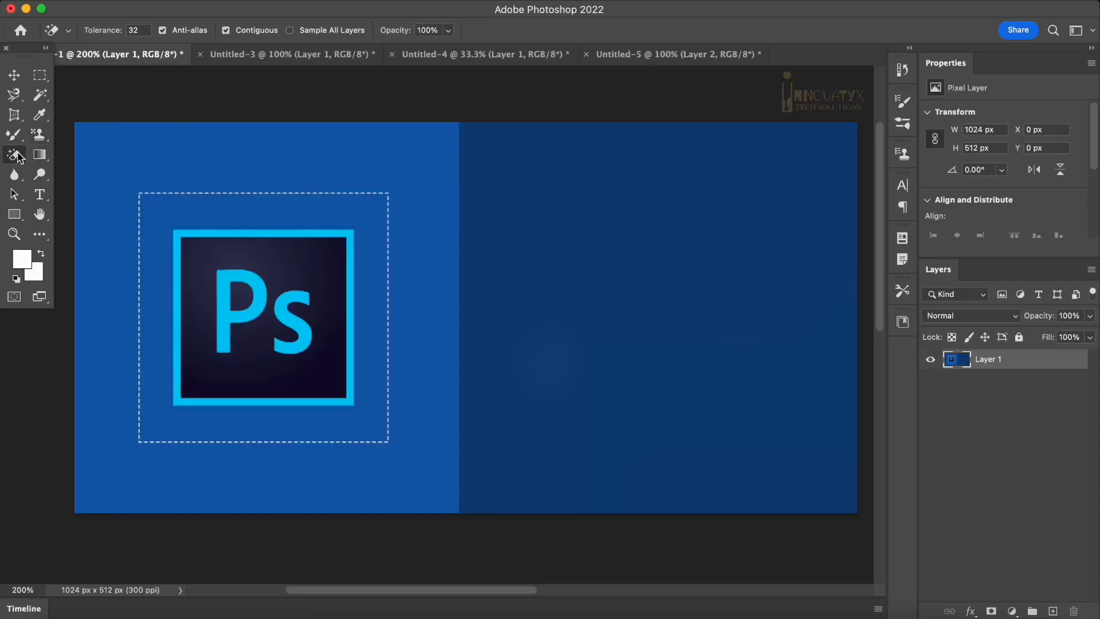
Erase a strip above the logo and a spot on its upper edge with the 79 px Eraser Tool, and undo both.
right_click(19, 155)
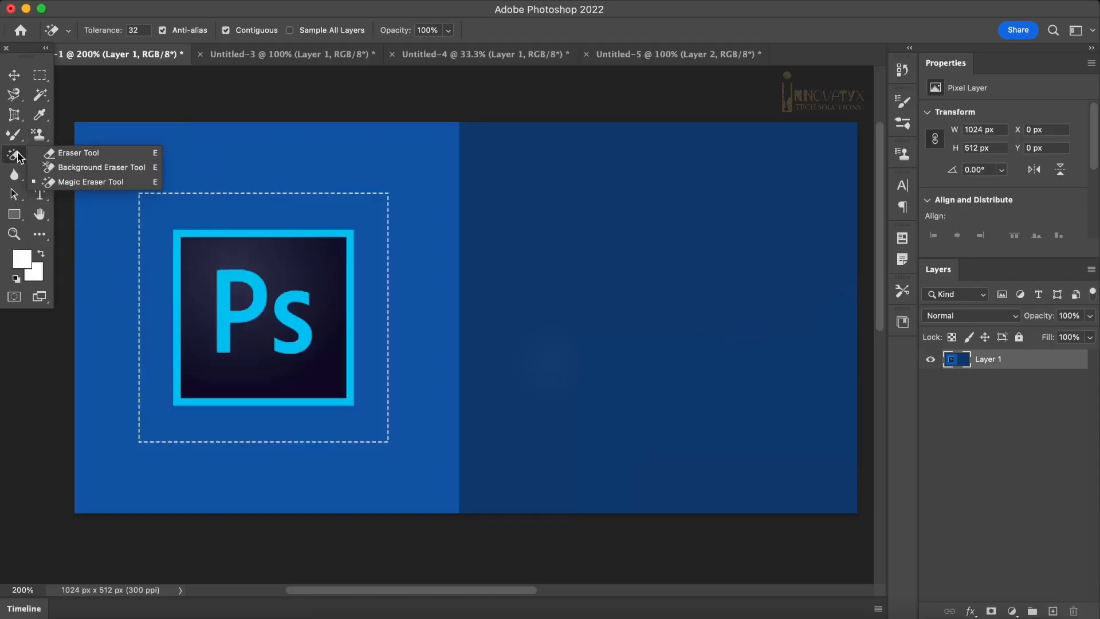
click(58, 152)
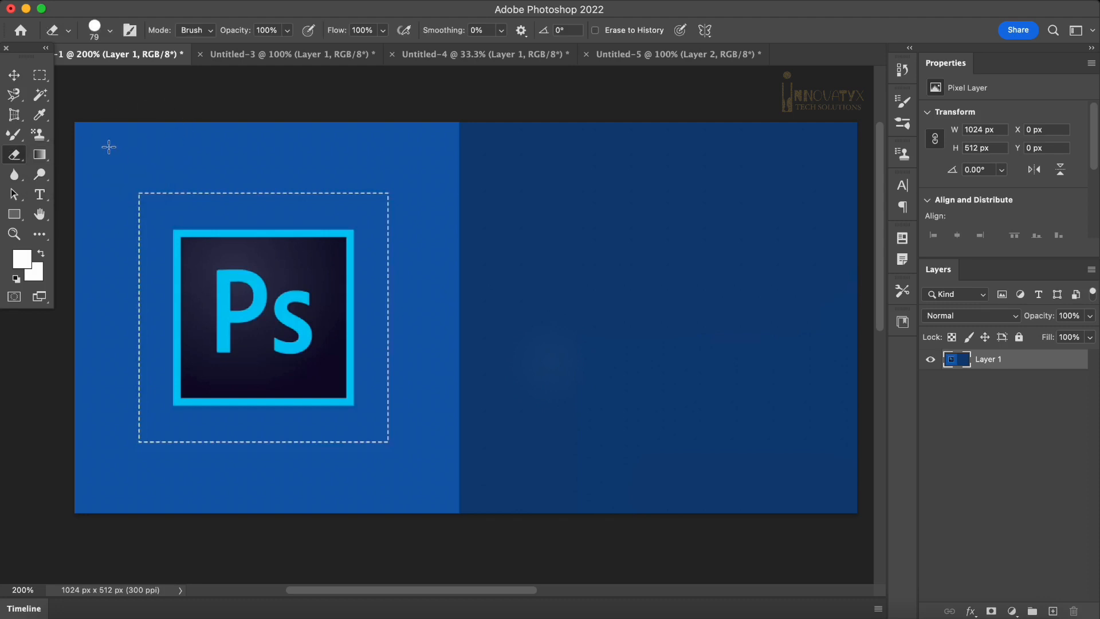
drag(109, 147, 317, 153)
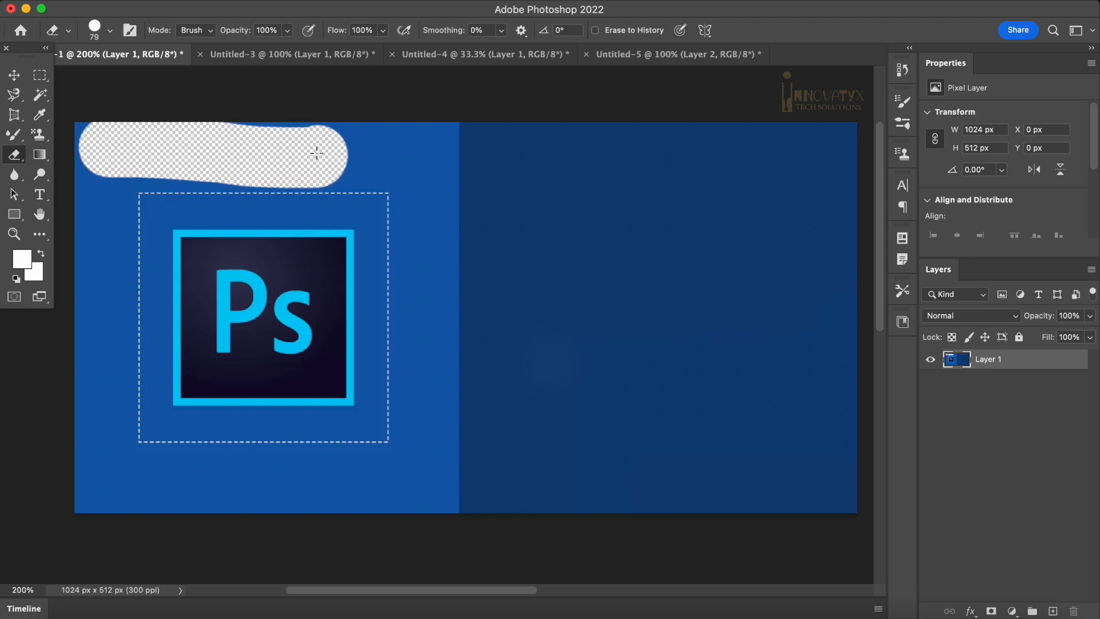
click(280, 248)
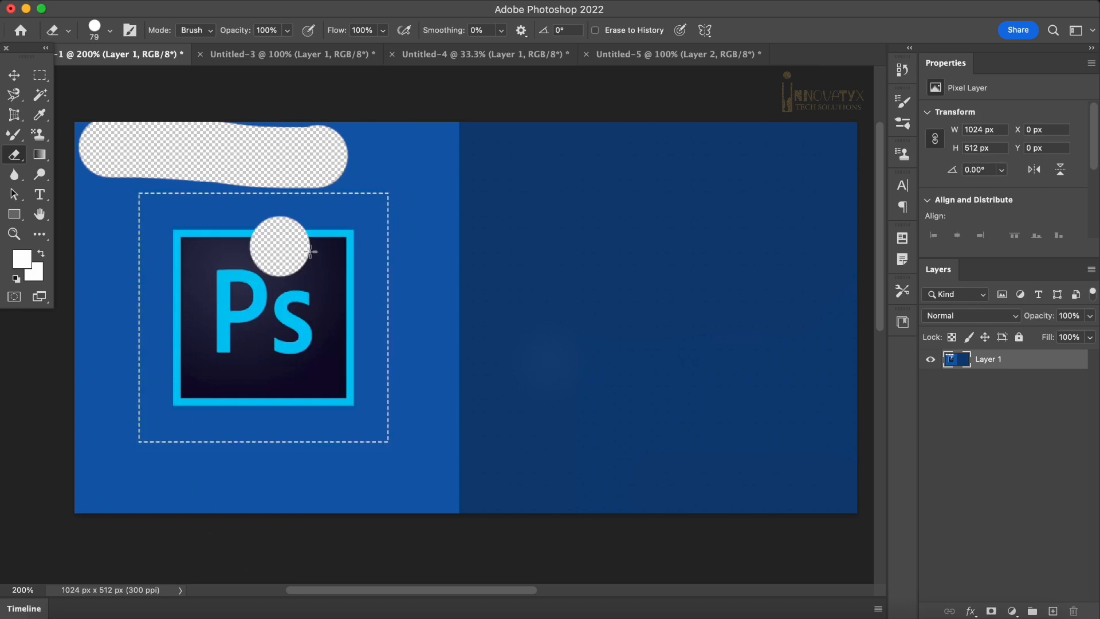
key(super+z)
key(super+z)
Select the logo's cyan letters and frame with the Magic Wand at tolerance 32.
click(40, 95)
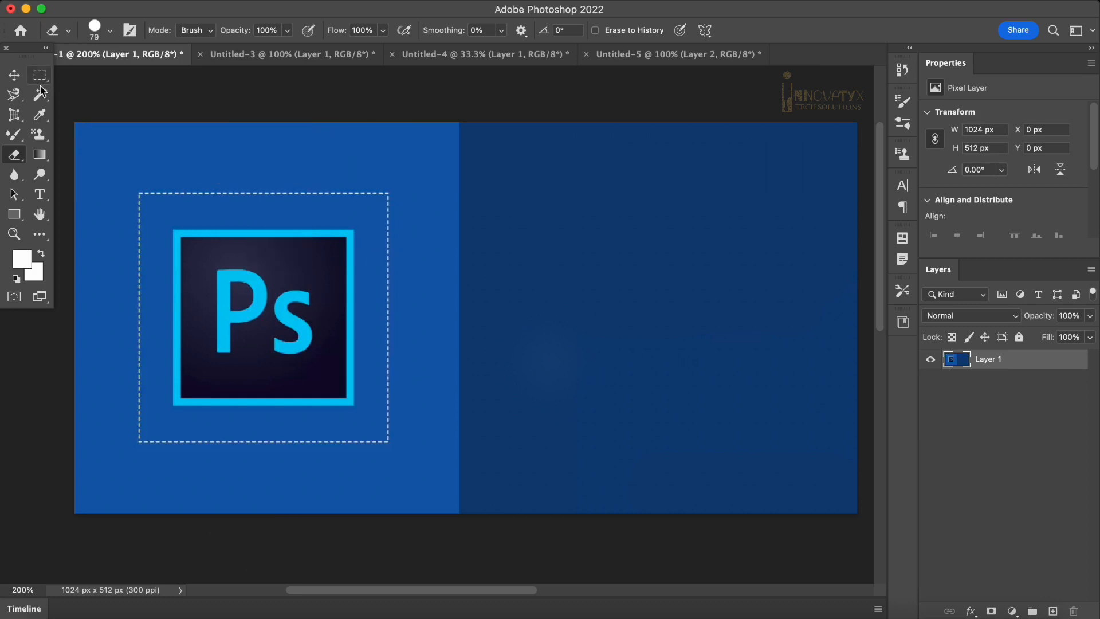
click(225, 294)
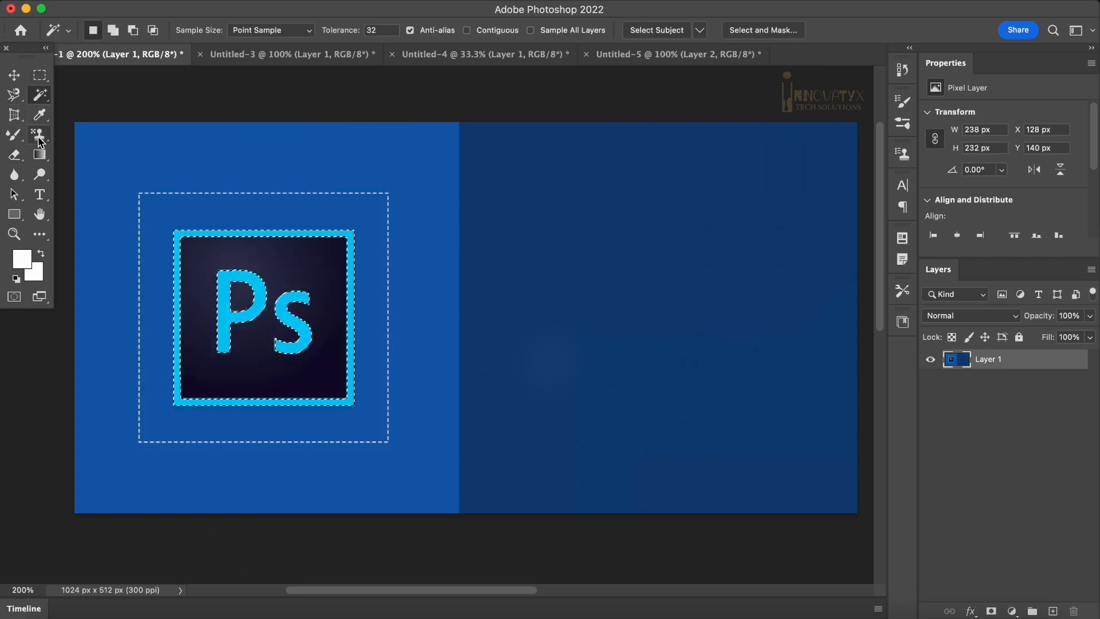
Erase the selected cyan letters and frame of the logo with the 79 px Eraser Tool, and undo the erasing.
click(14, 155)
click(233, 269)
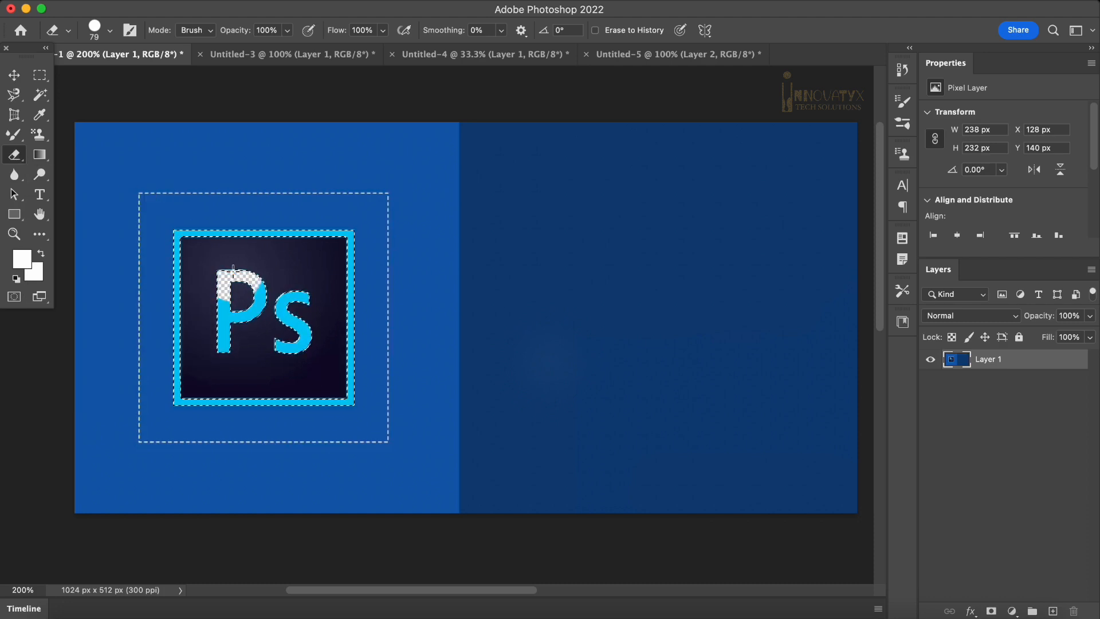
mouse_move(232, 270)
mouse_down()
mouse_move(247, 309)
mouse_move(292, 312)
mouse_move(283, 269)
mouse_move(281, 349)
mouse_up()
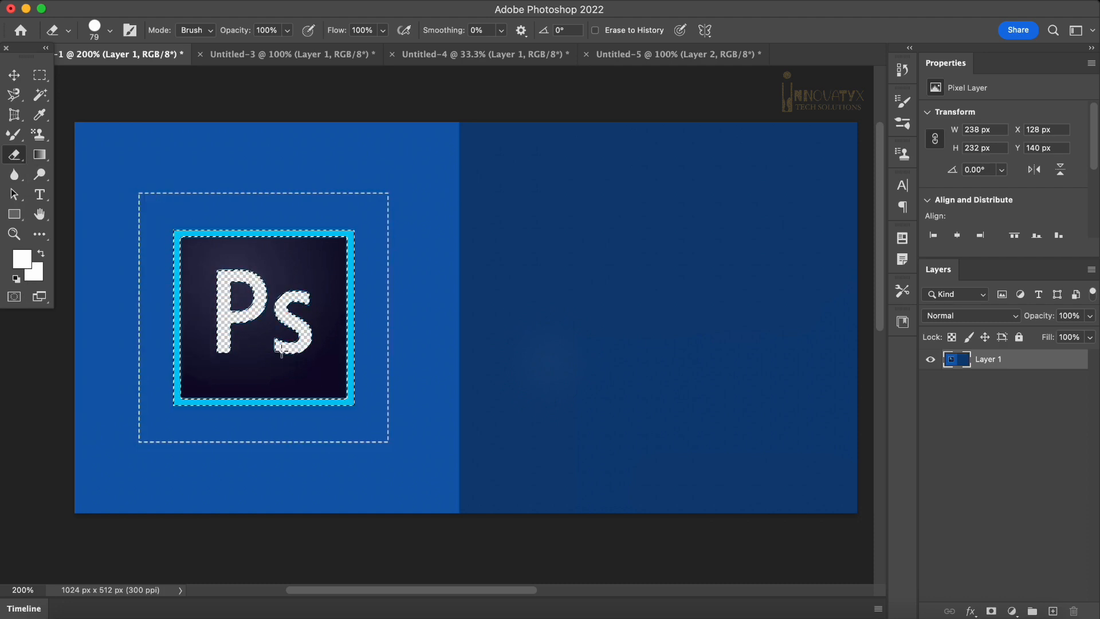
mouse_move(153, 216)
mouse_down()
mouse_move(172, 346)
mouse_move(231, 393)
mouse_move(341, 299)
mouse_move(340, 235)
mouse_move(157, 221)
mouse_up()
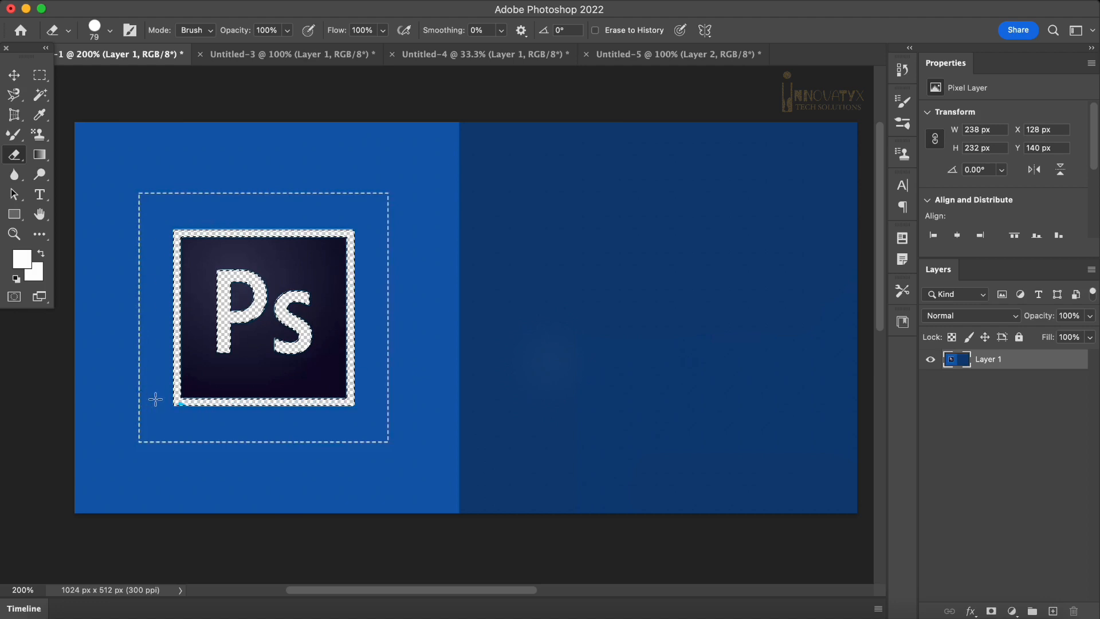
mouse_move(155, 399)
mouse_down()
mouse_move(386, 409)
mouse_move(356, 238)
mouse_up()
key(super+z)
key(m)
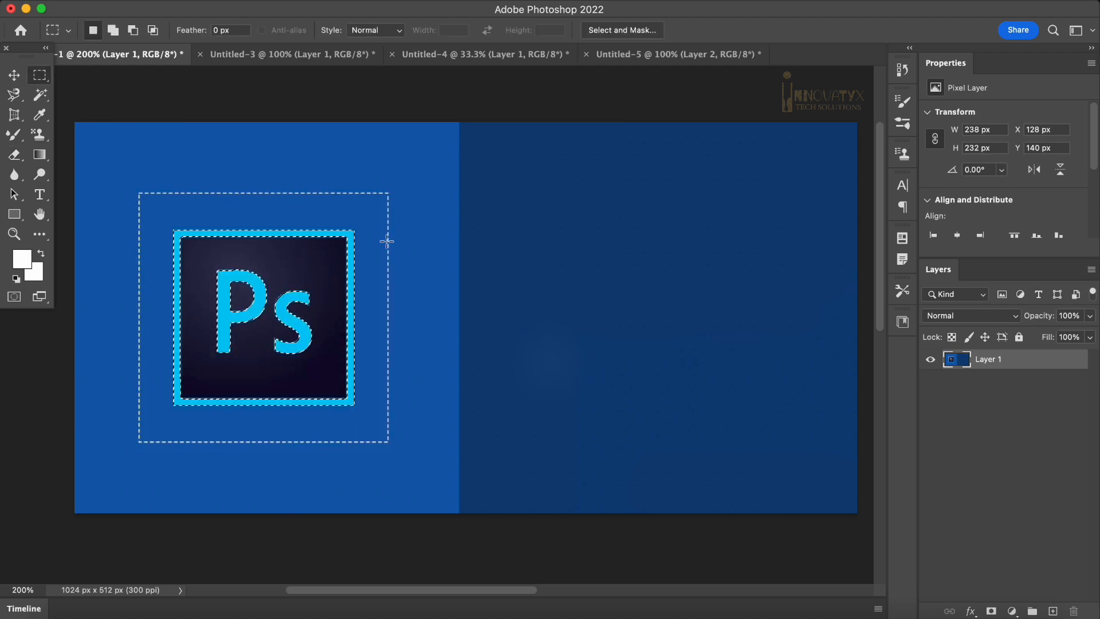
Erase the dark backdrop around the letter P with the 13 px Background Eraser Tool at 50% tolerance and contiguous limits.
click(13, 157)
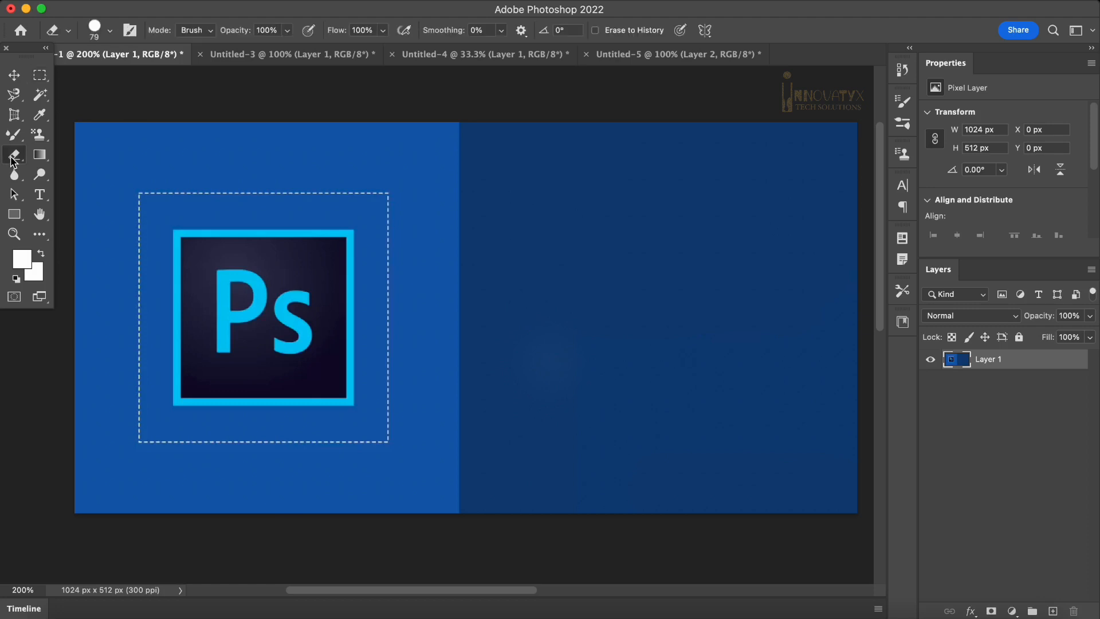
right_click(12, 161)
click(72, 169)
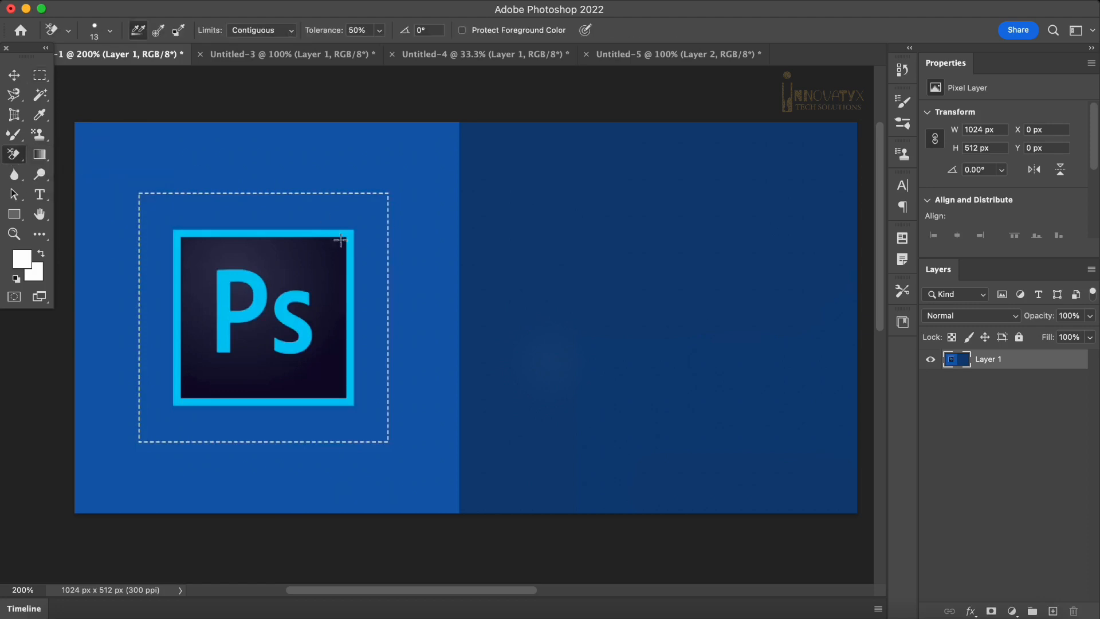
key(super+equal)
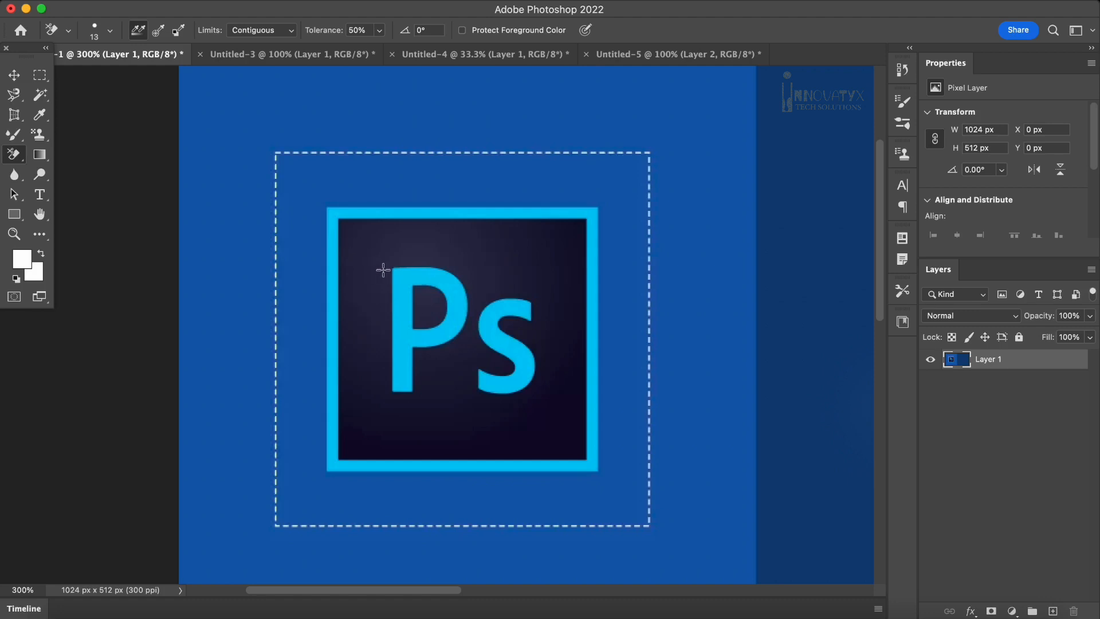
drag(389, 269, 390, 394)
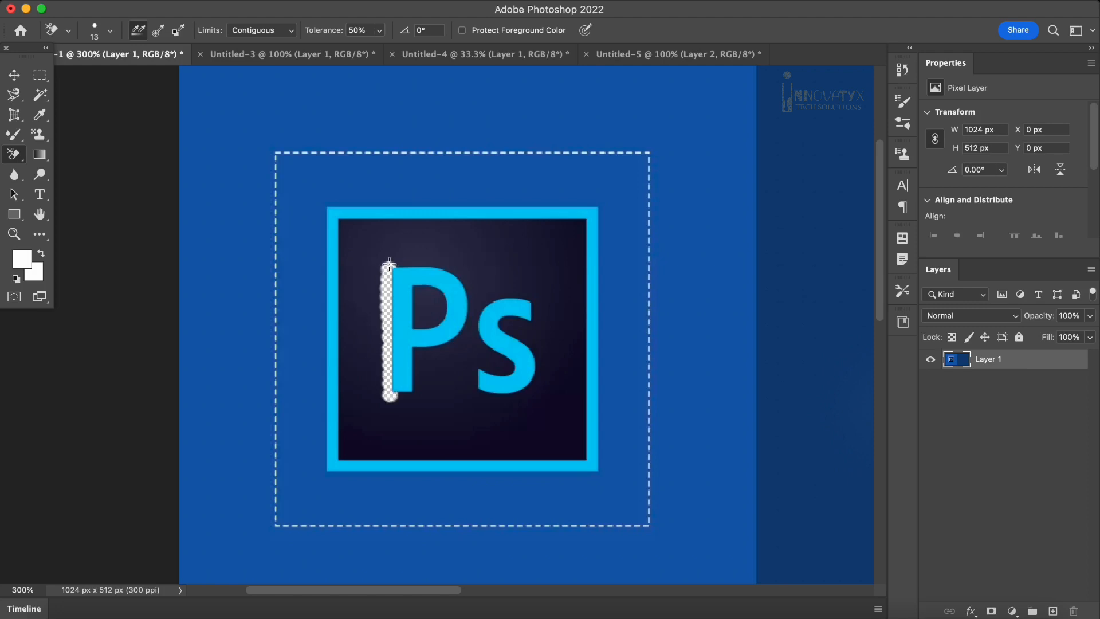
mouse_move(389, 264)
mouse_down()
mouse_move(445, 266)
mouse_move(471, 302)
mouse_move(465, 335)
mouse_move(420, 351)
mouse_move(414, 395)
mouse_move(401, 396)
mouse_up()
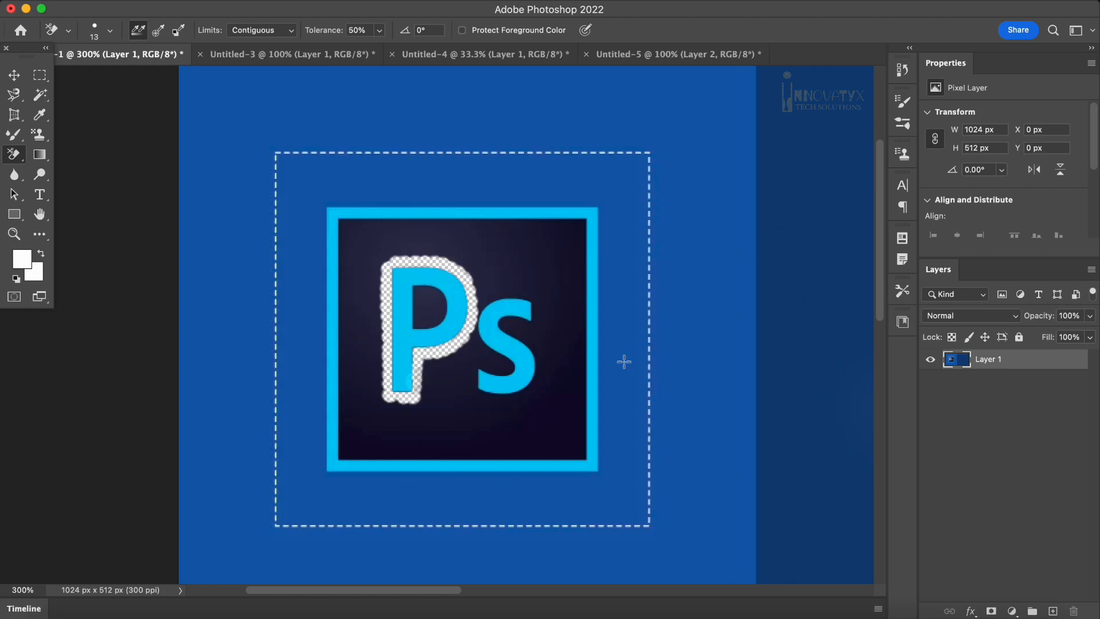
scroll(624, 361, down, 3)
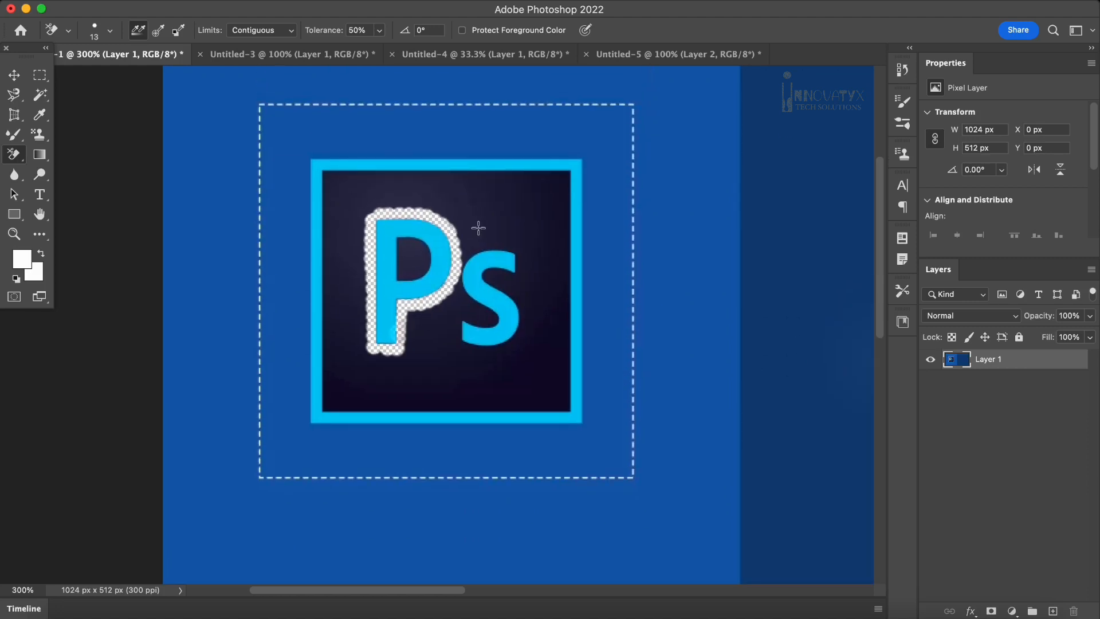
Undo the background erasing, and erase the logo's cyan frame and both letters with the Magic Eraser Tool at tolerance 32.
right_click(17, 159)
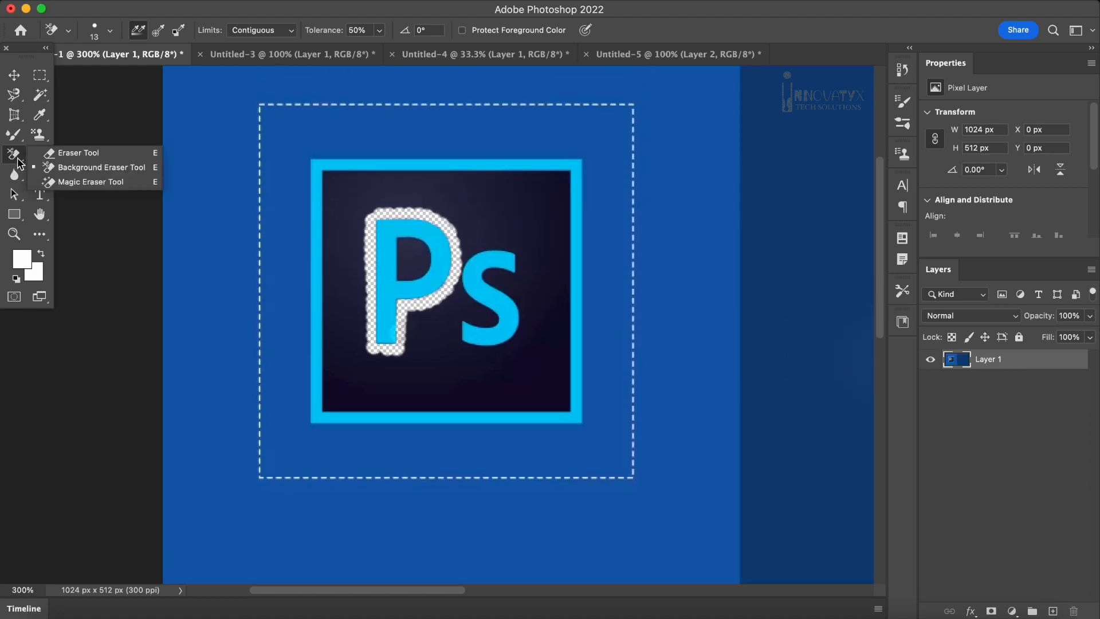
click(83, 184)
key(super+z)
click(317, 168)
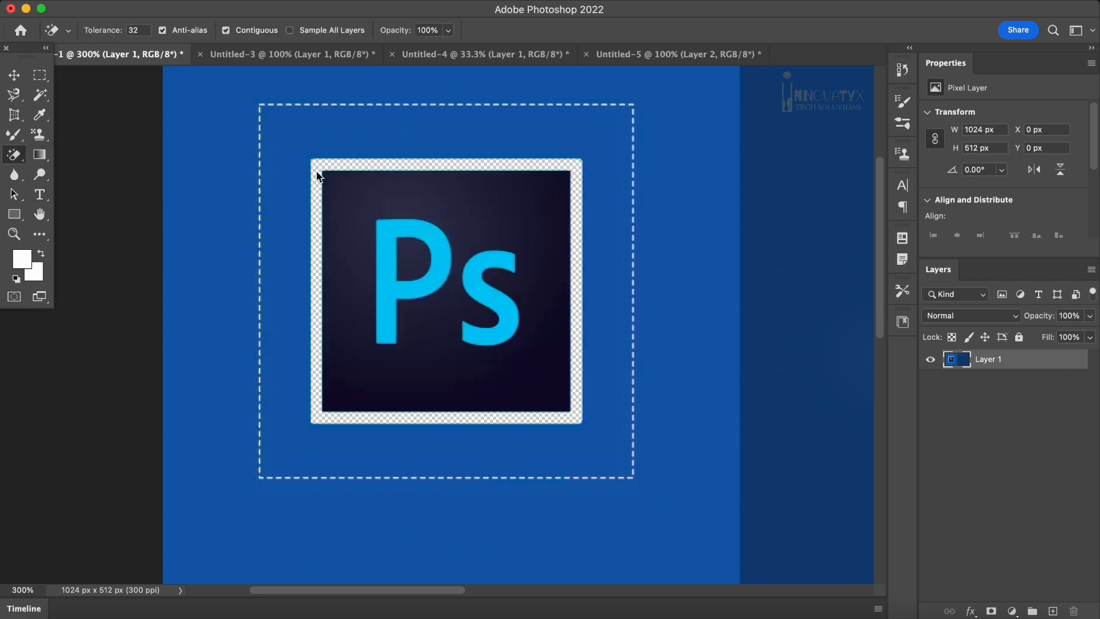
click(426, 238)
click(479, 283)
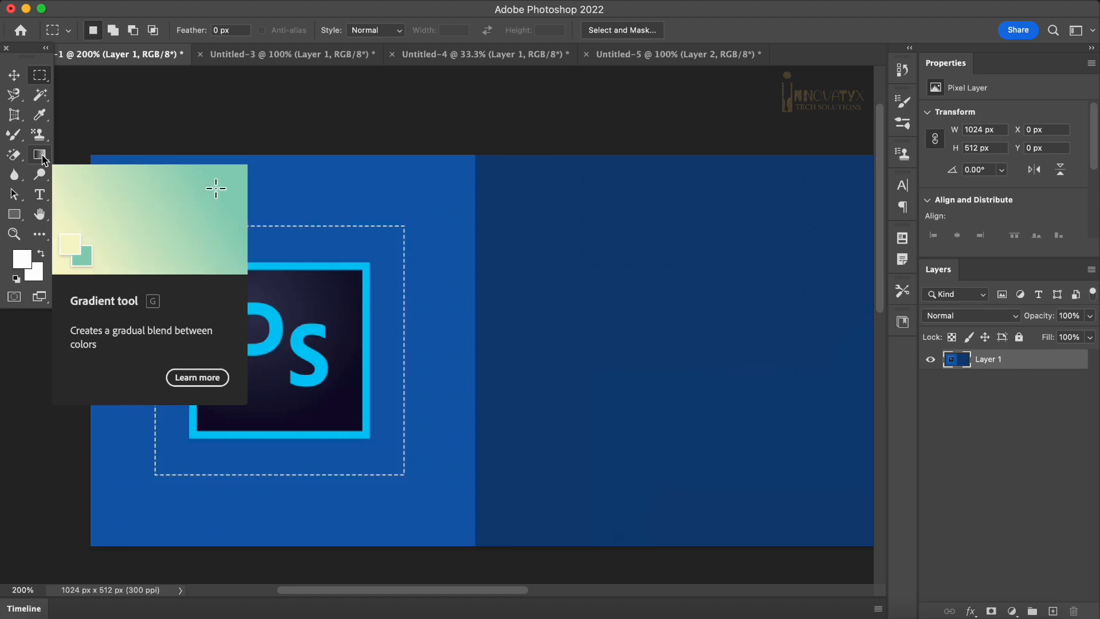
Choose the Gradient Tool in the Untitled-3 car document and set the foreground color to black (000000).
click(44, 161)
key(ctrl+Tab)
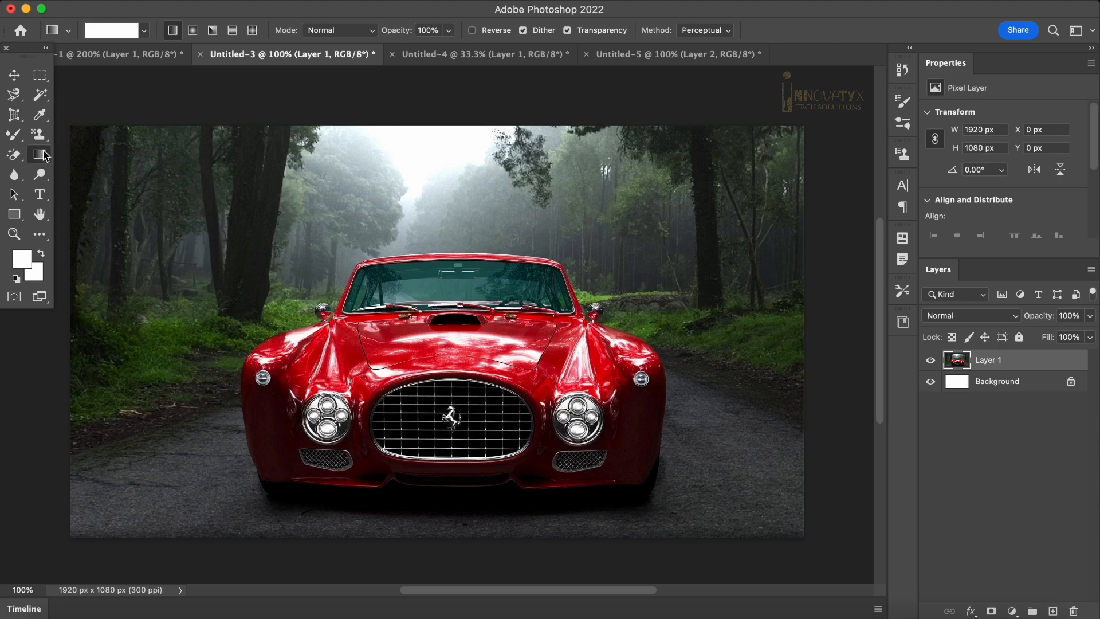
click(146, 32)
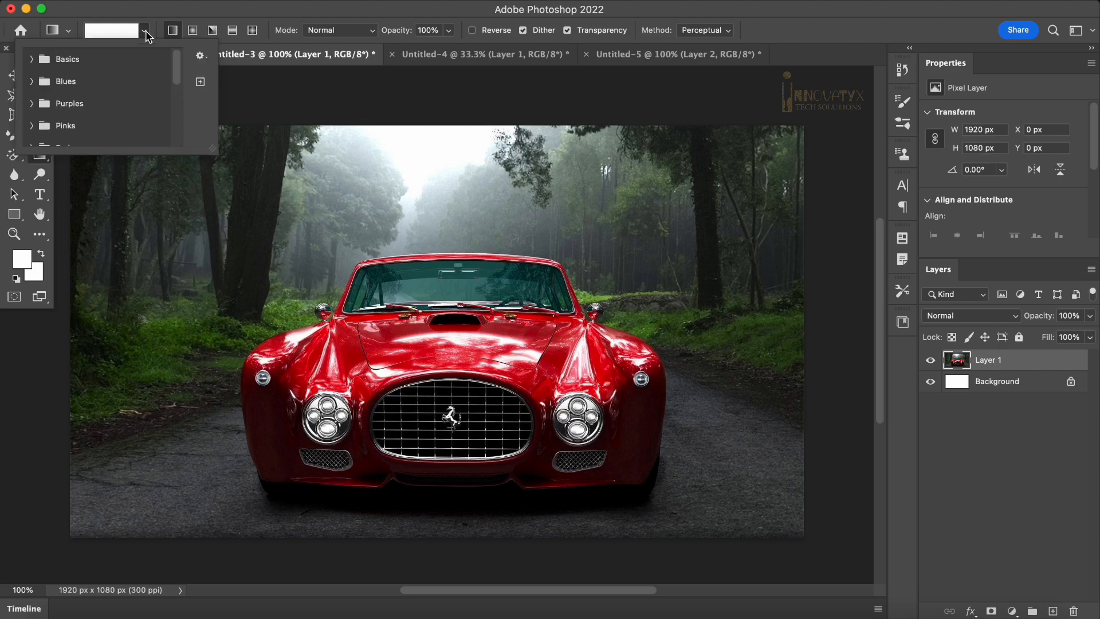
click(69, 31)
click(24, 264)
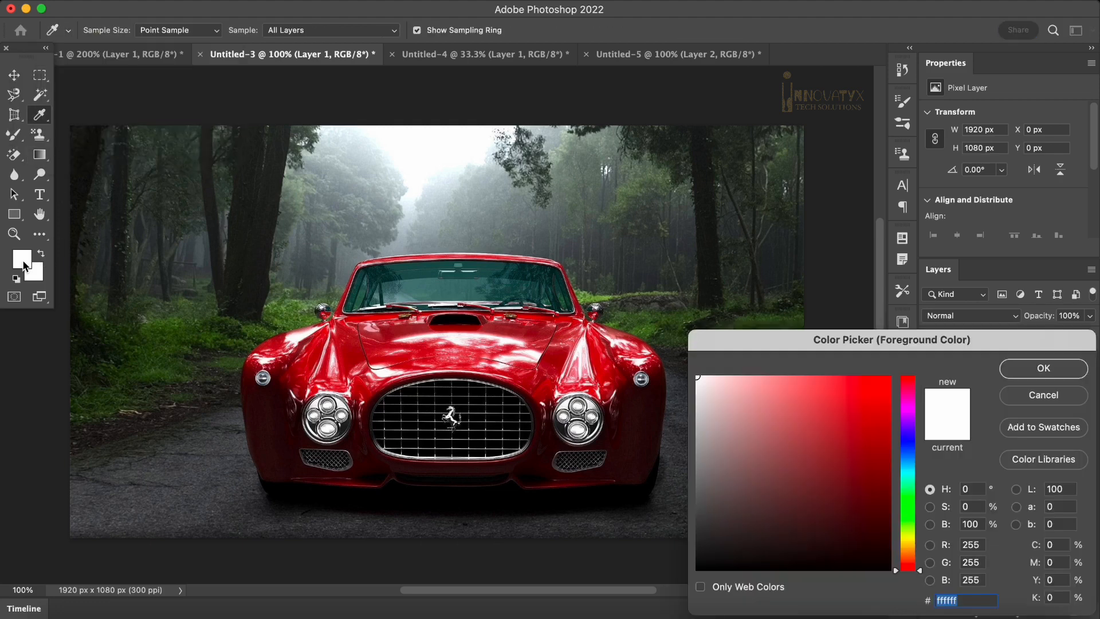
drag(793, 469, 899, 606)
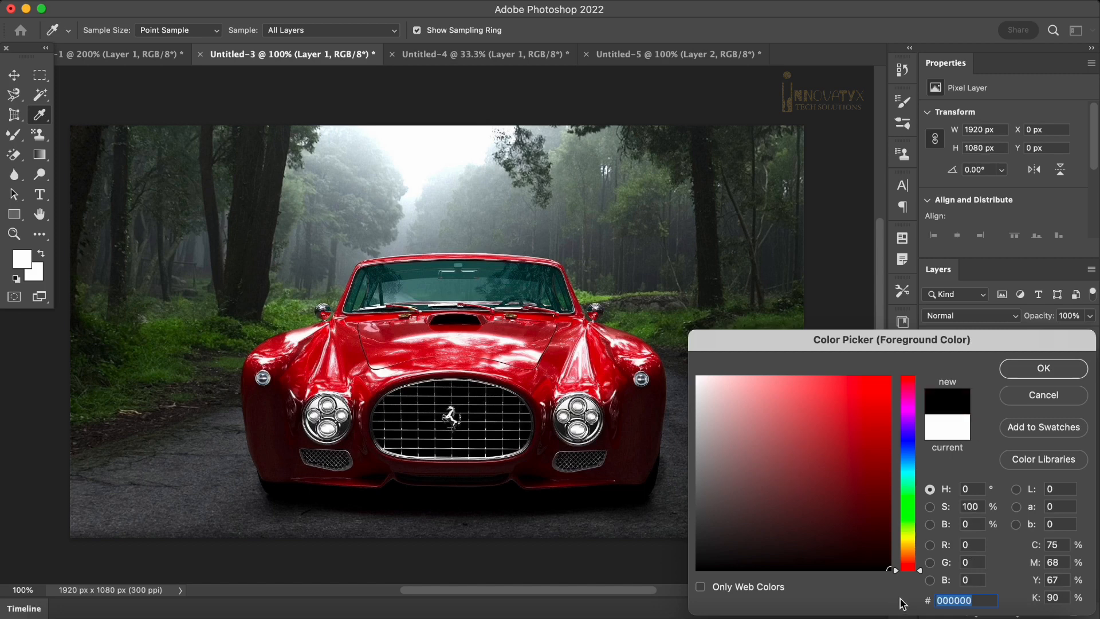
click(1042, 371)
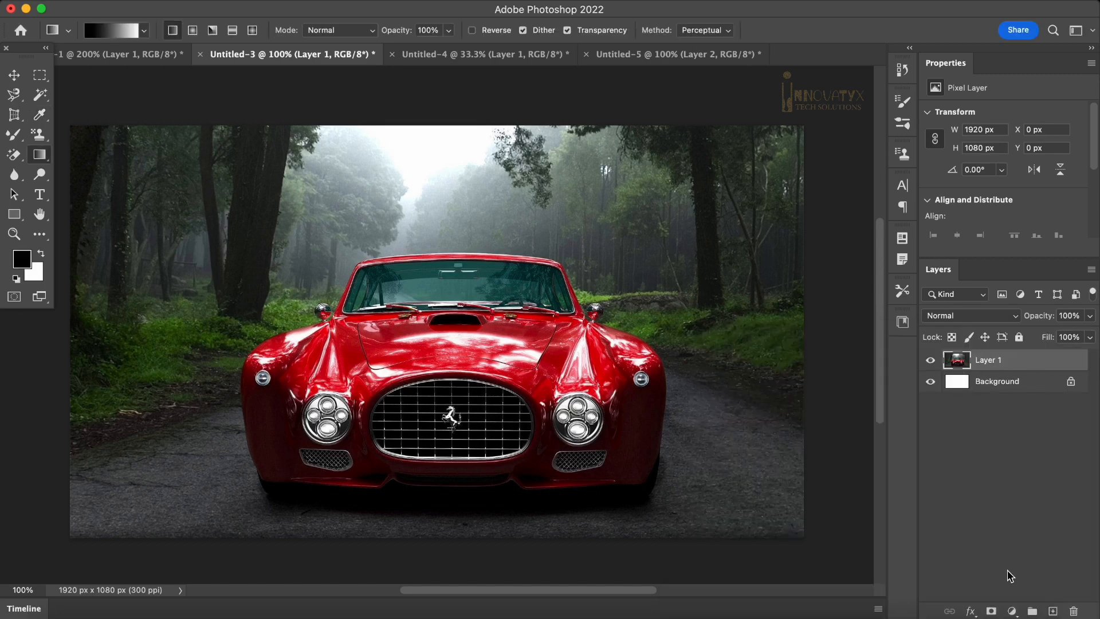
Add a new layer above the car photo, draw a vertical black-to-white linear gradient down to the car's hood, and undo the gradient.
click(1052, 612)
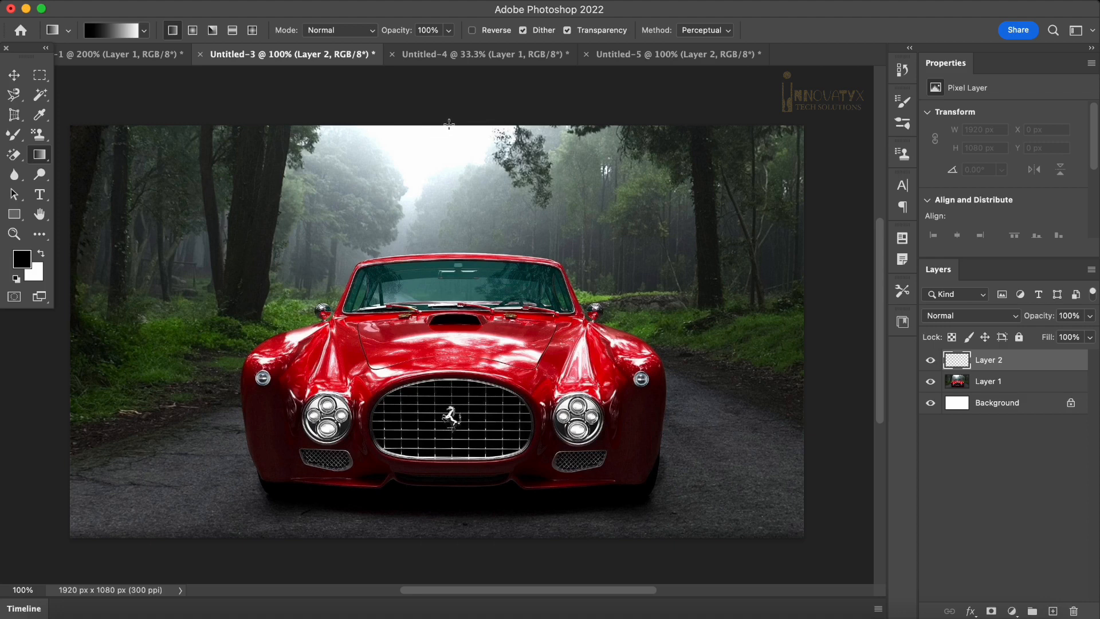
drag(449, 124, 451, 375)
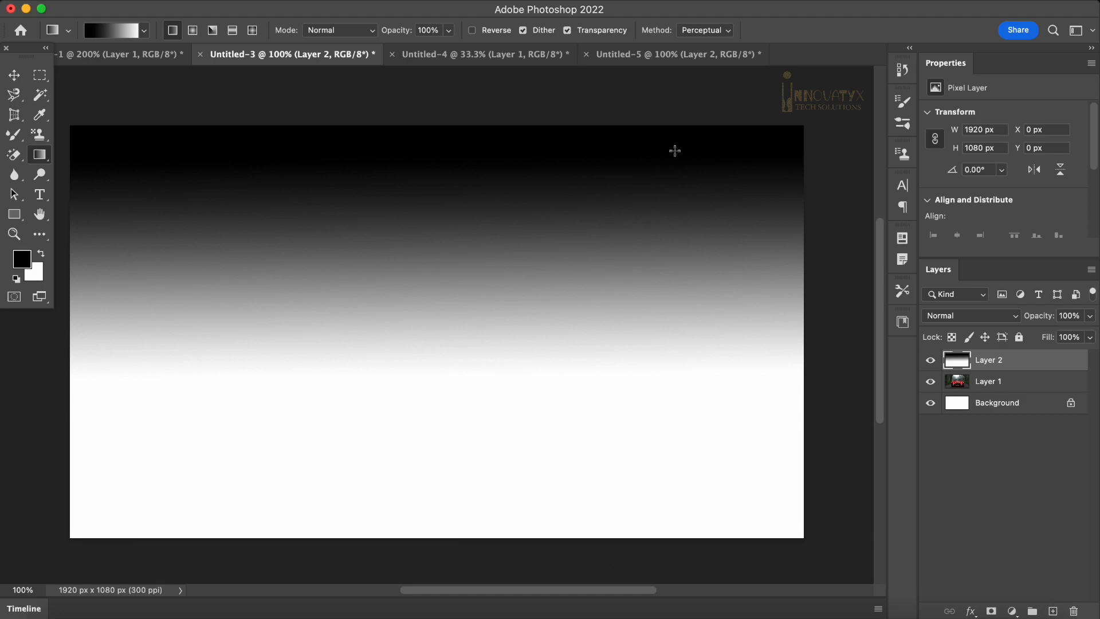
key(super+z)
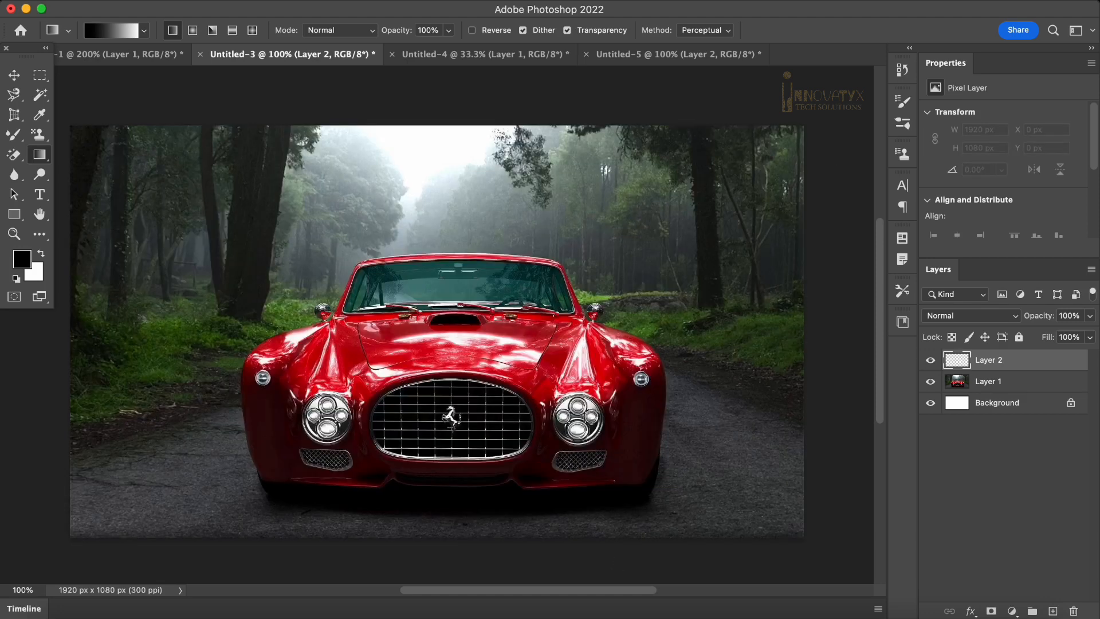
Set the foreground color to pure red and draw a vertical red-to-white linear gradient from the image's upper edge to the car's grille.
click(29, 264)
drag(870, 442, 897, 368)
click(1044, 368)
key(g)
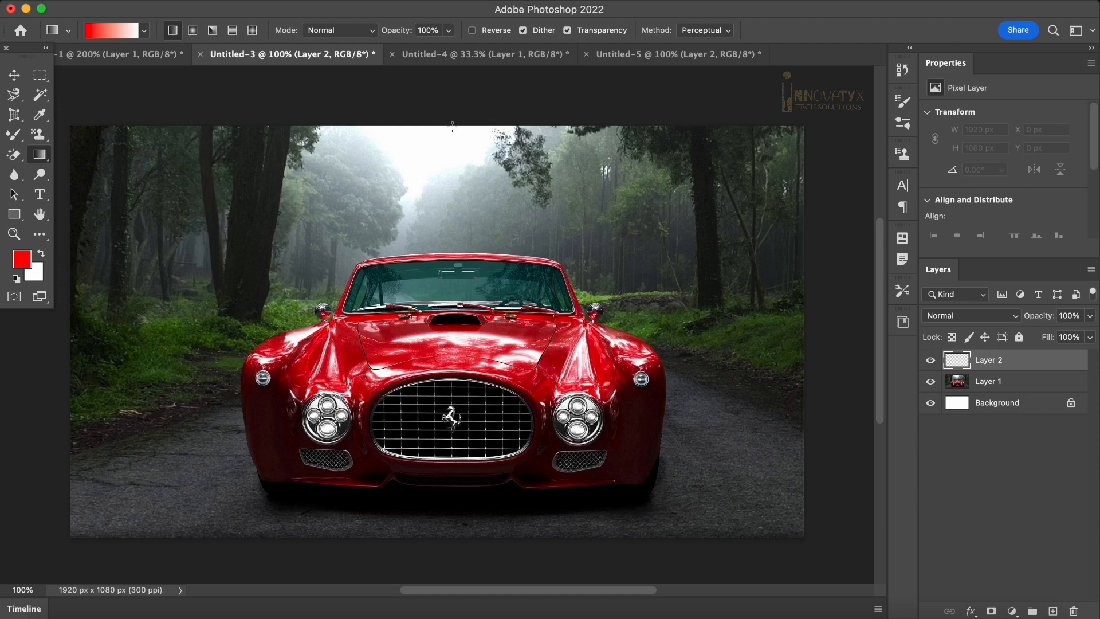
drag(448, 125, 448, 400)
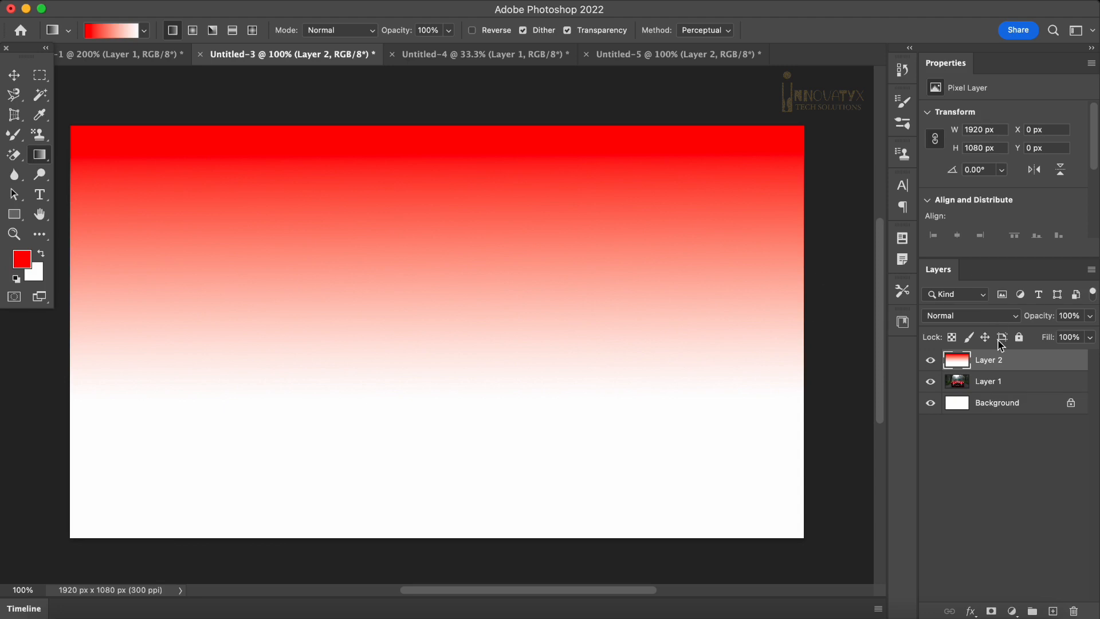
Set the gradient layer's blend mode to Multiply, and try Color Burn as an alternative.
click(1015, 315)
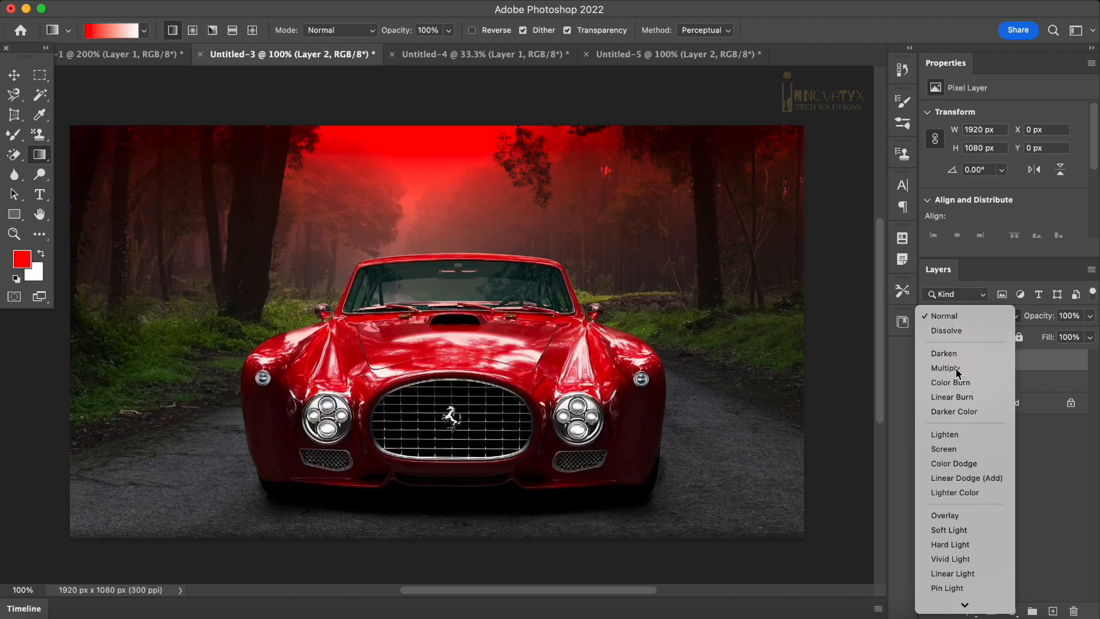
click(957, 369)
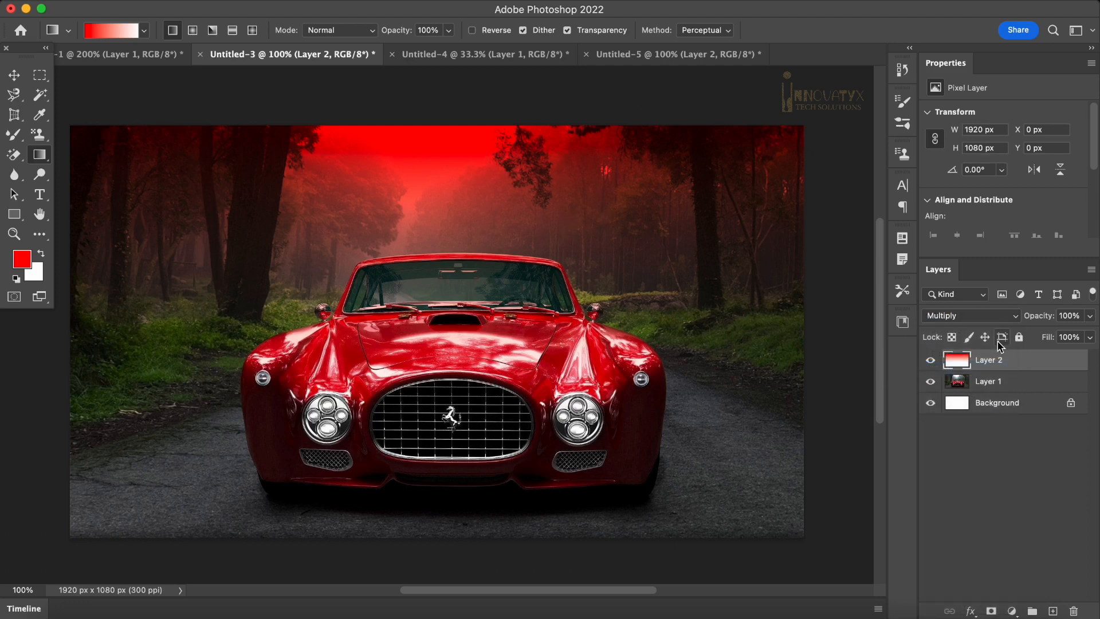
click(993, 317)
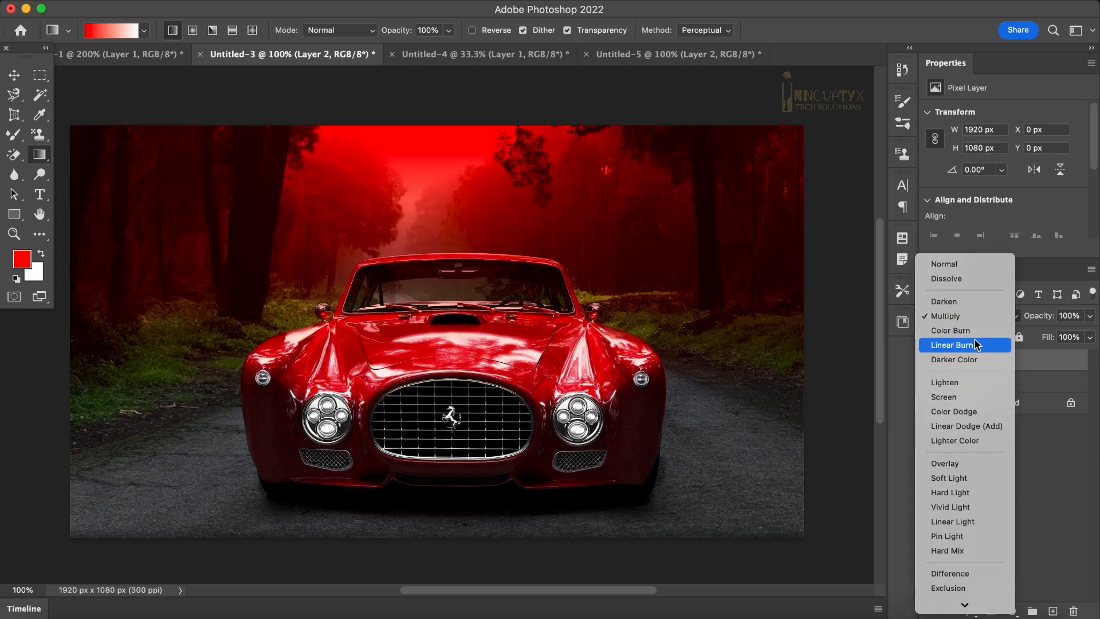
click(951, 330)
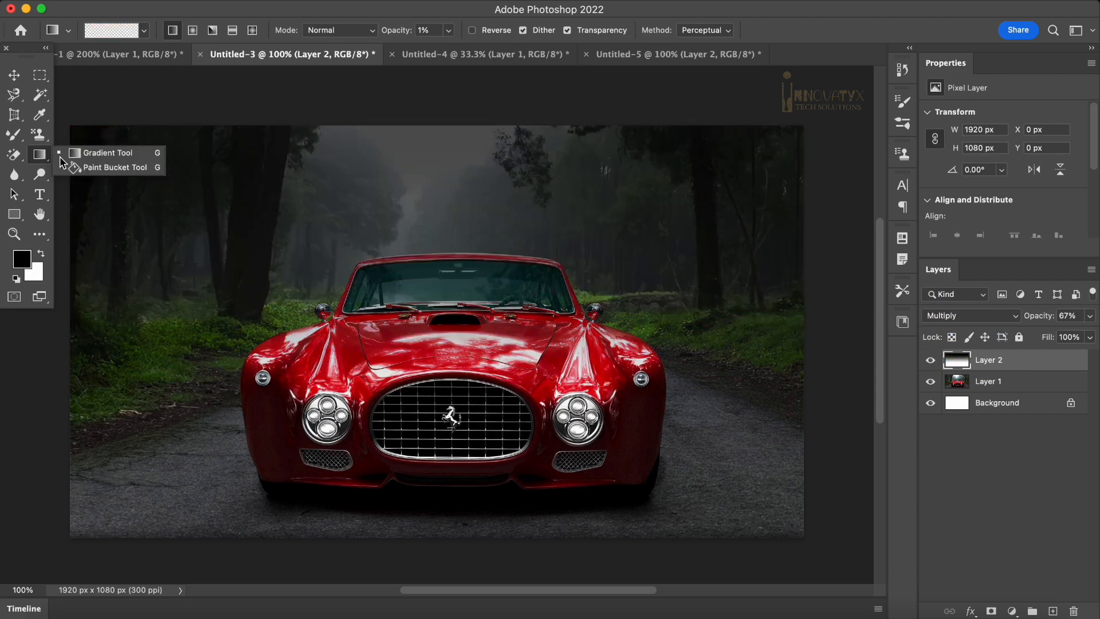
Prepare the Paint Bucket Tool in the Ps logo document with foreground color ff0000 and Contiguous disabled.
click(85, 165)
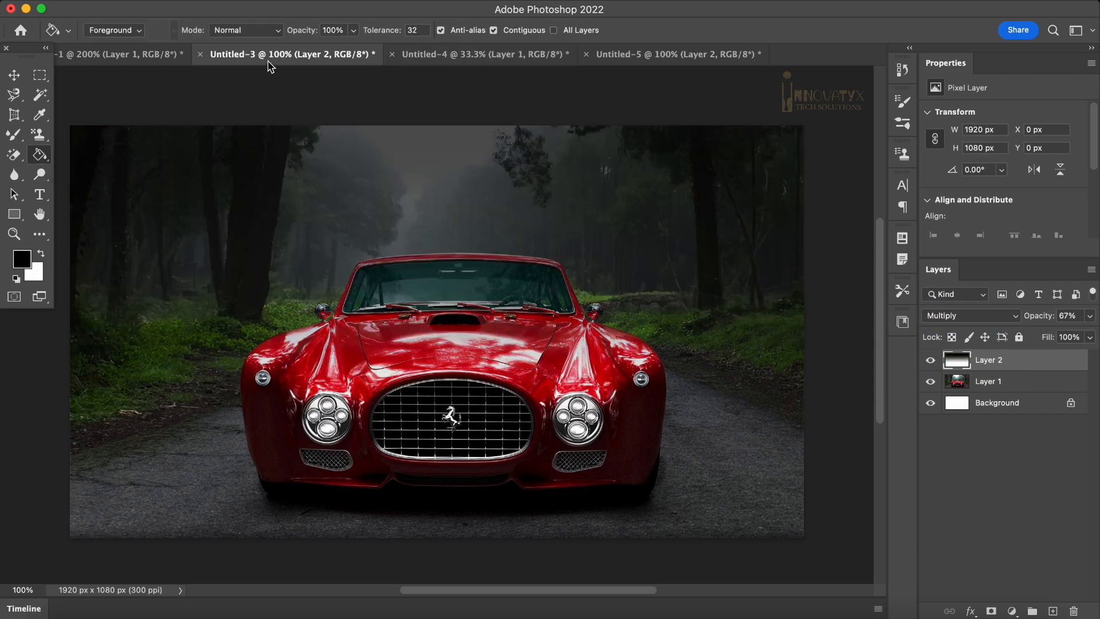
click(170, 58)
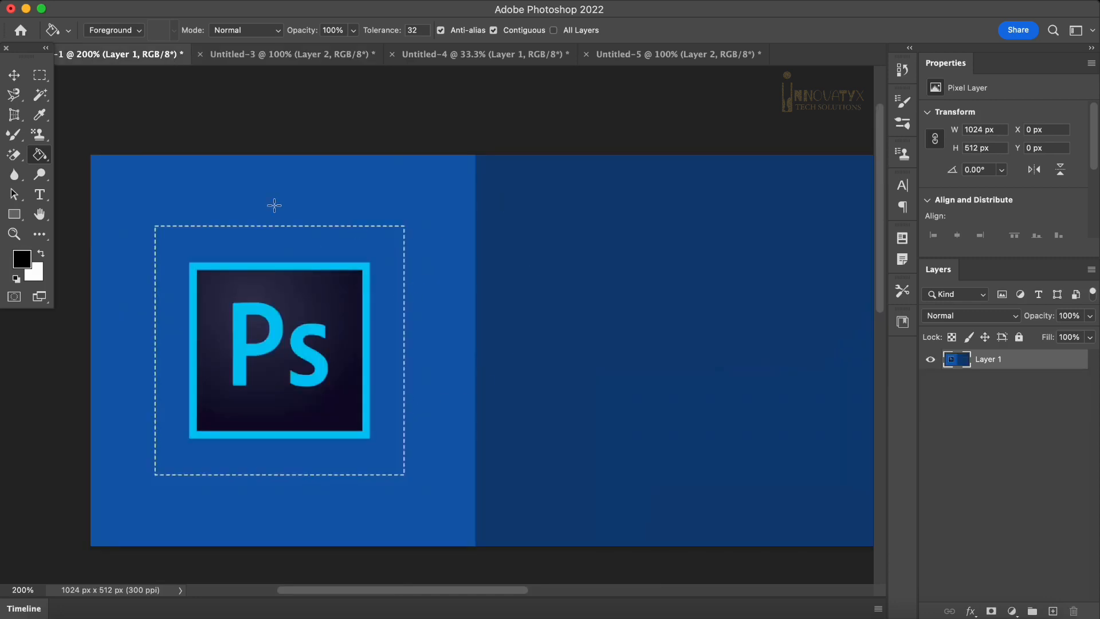
click(22, 259)
text(ff0000)
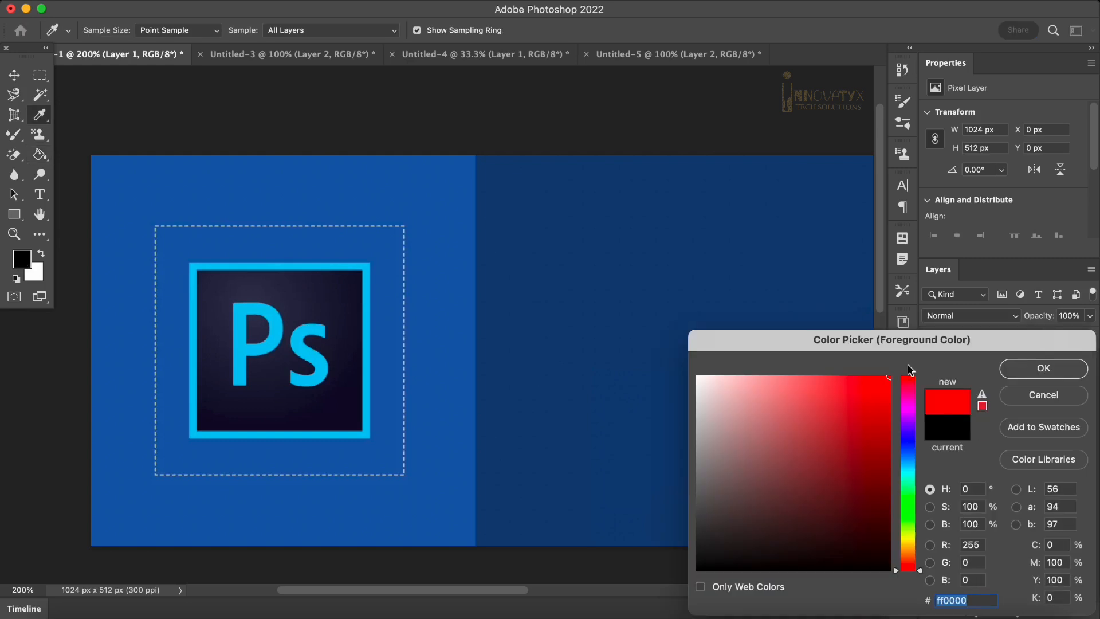
click(1043, 368)
click(494, 30)
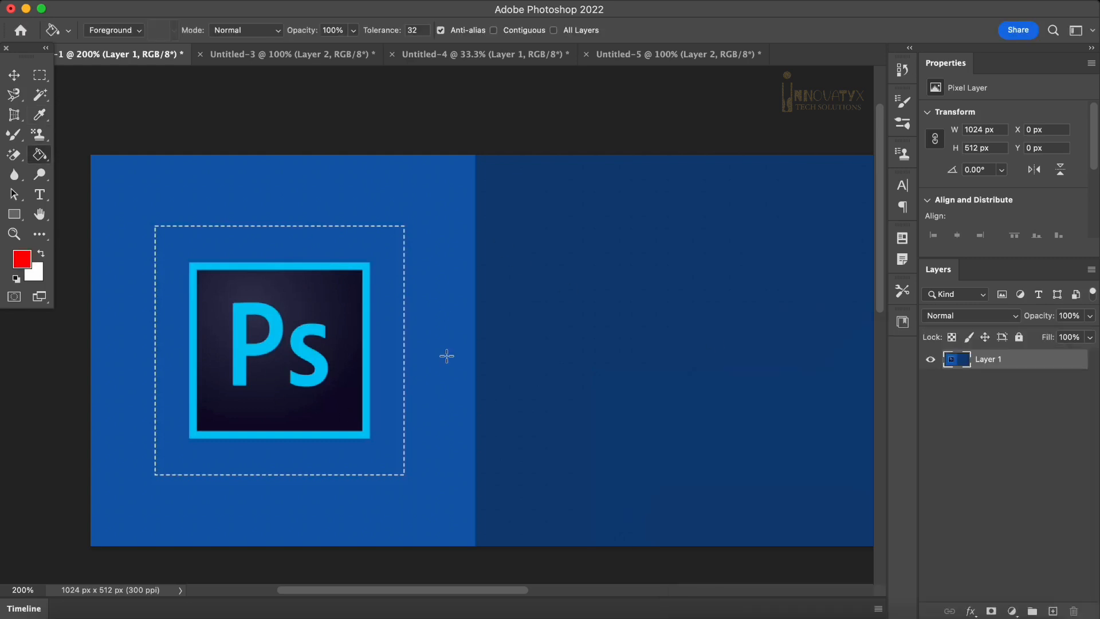
Fill the lighter blue background and all cyan letters and frame parts with red, and undo both fills.
click(438, 192)
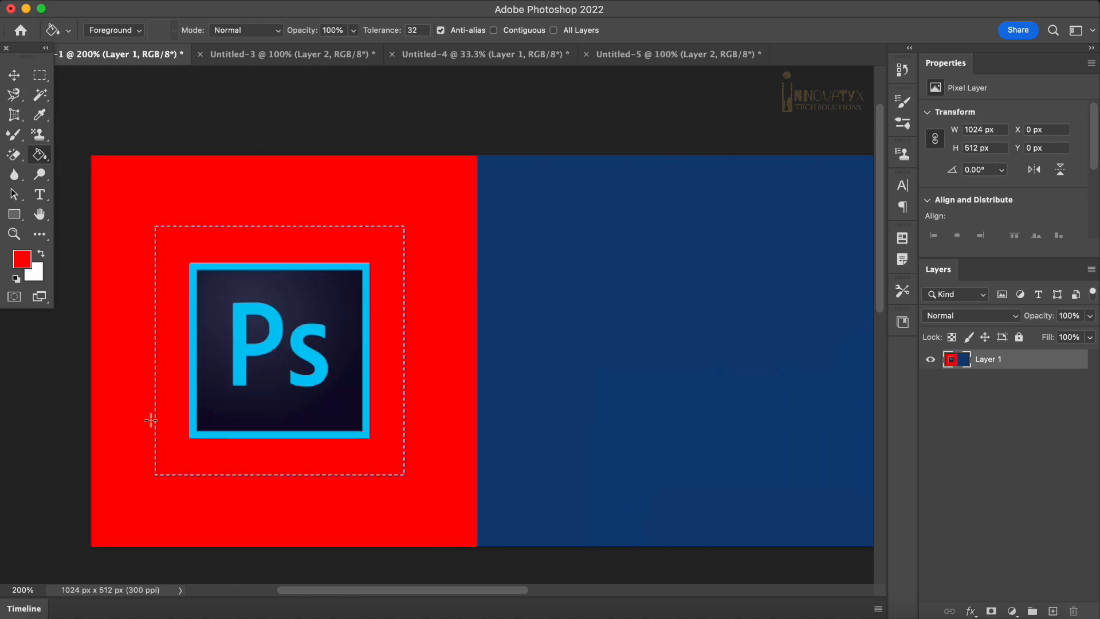
click(277, 330)
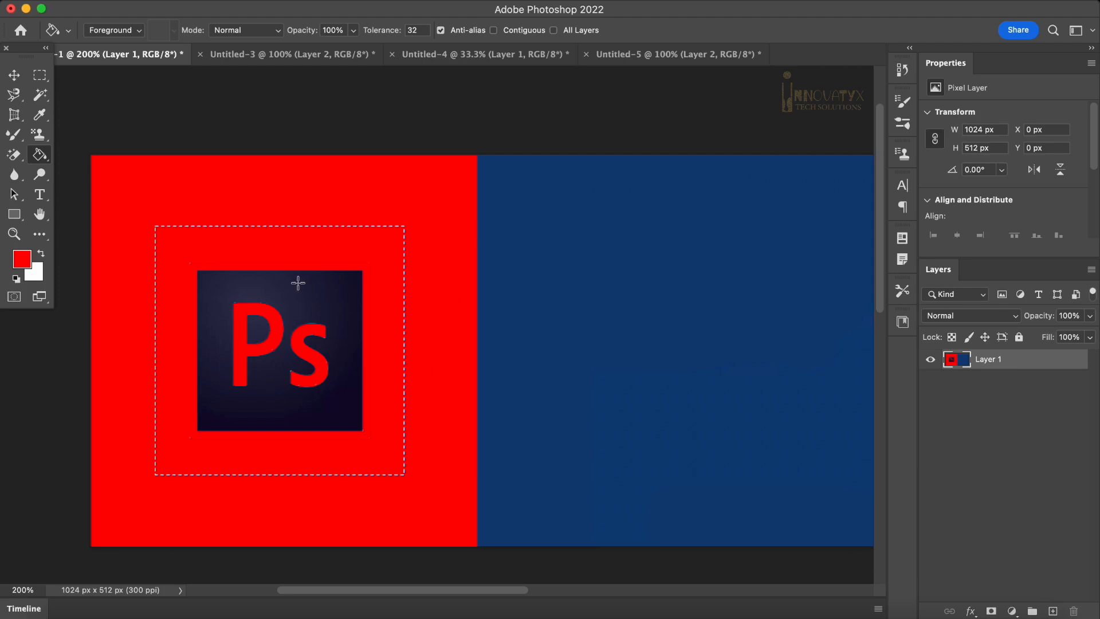
key(super+z)
key(super+z)
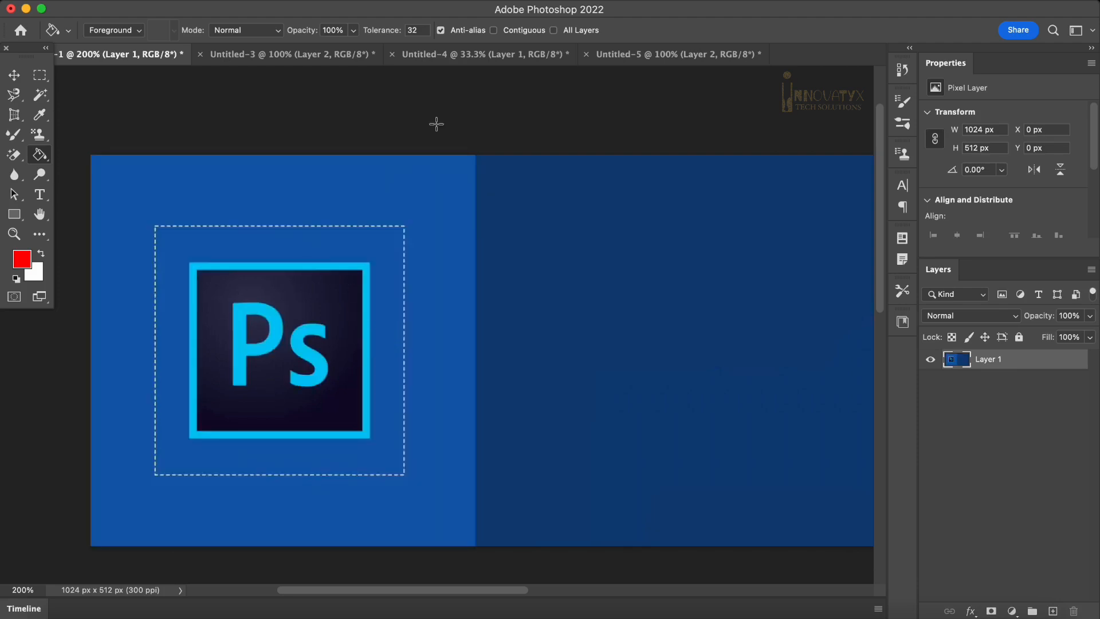
Enable Contiguous, fill the P, the S and the frame separately with red, then undo these fills and disable Contiguous.
click(494, 31)
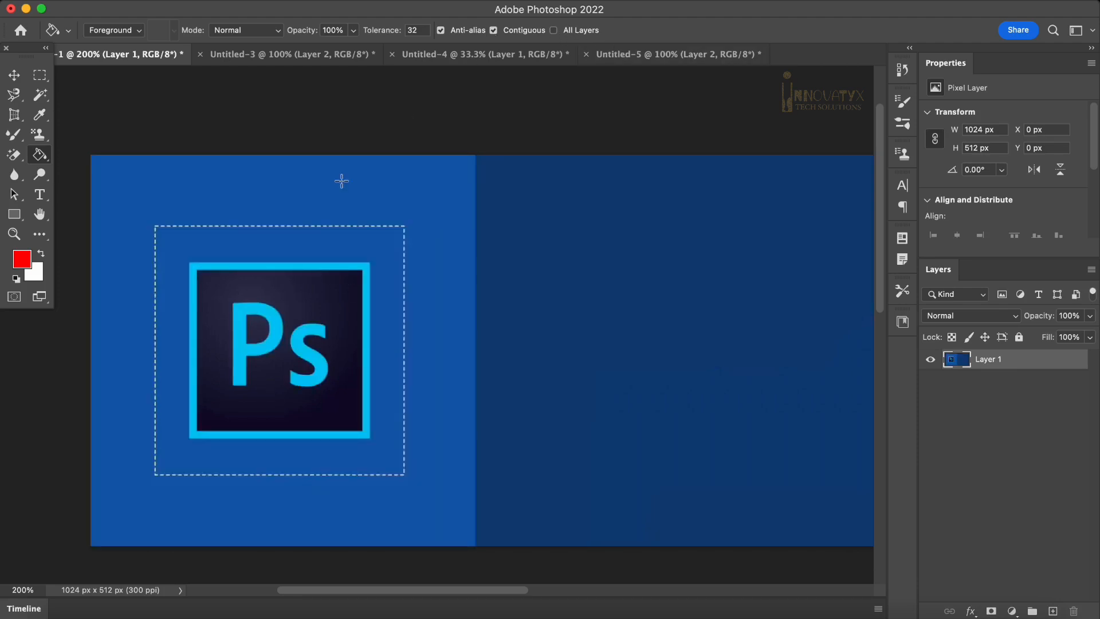
click(244, 349)
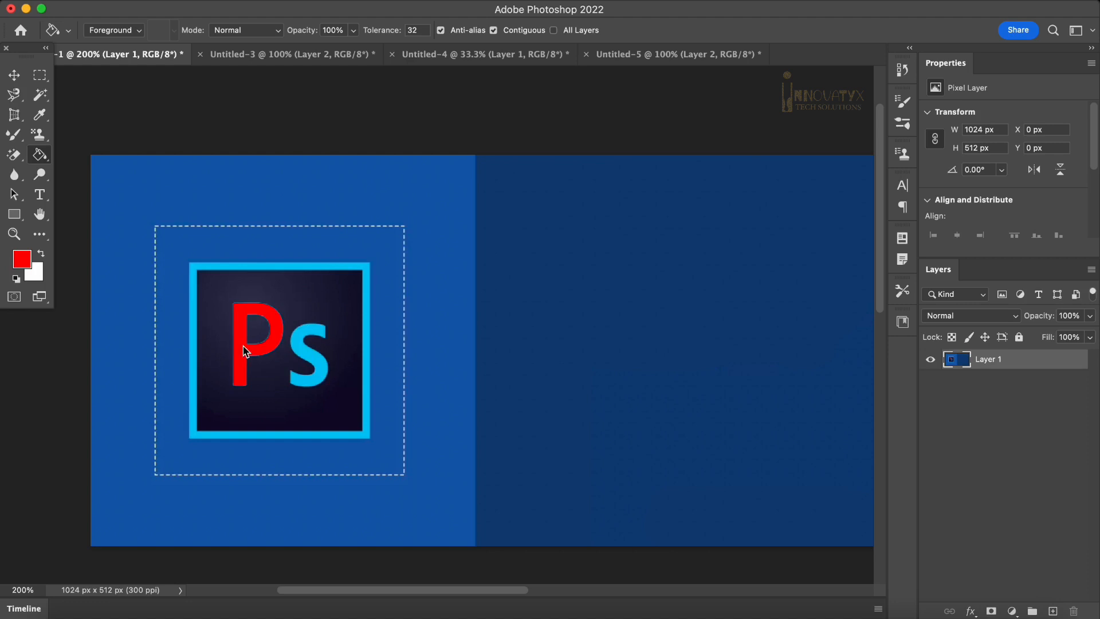
click(304, 346)
click(342, 265)
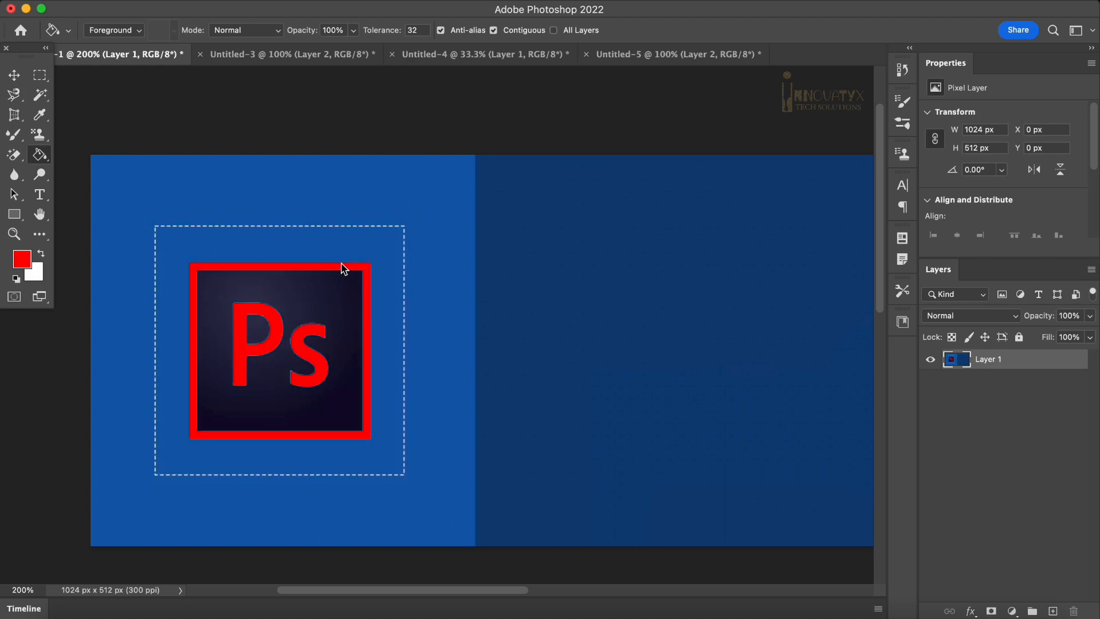
key(super+z)
click(494, 31)
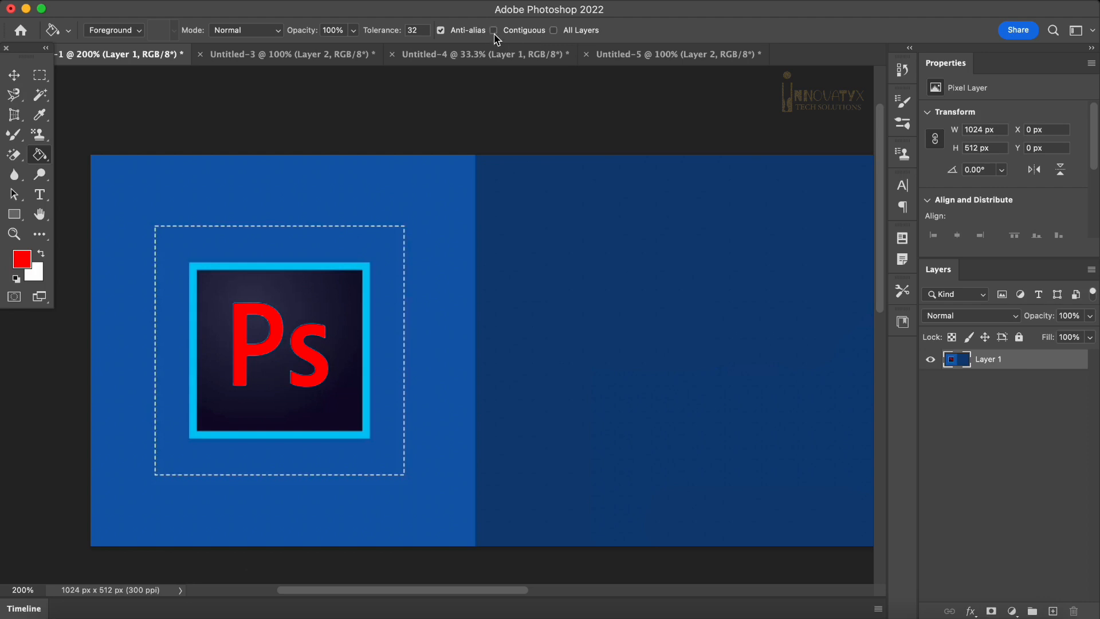
key(super+z)
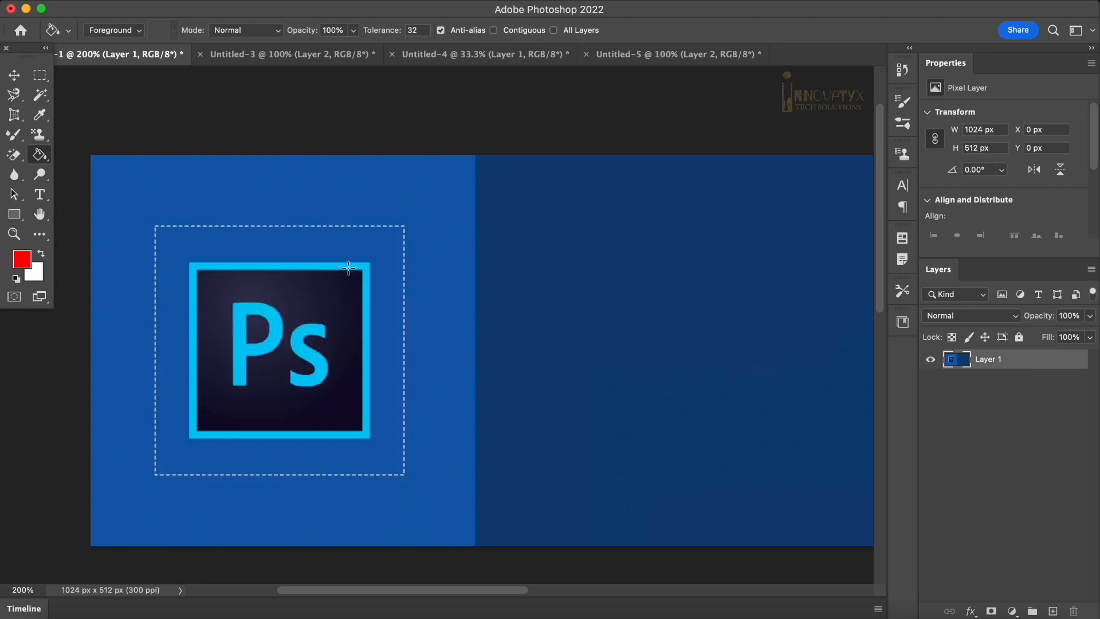
click(345, 266)
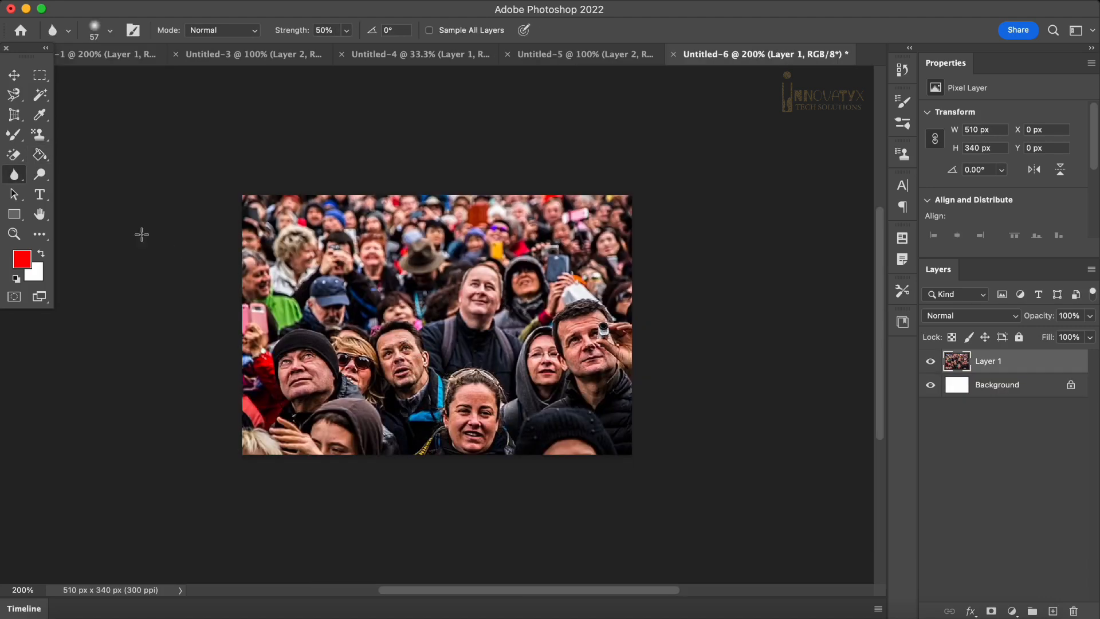
Blur the face of the man in the center of the crowd photo with a 54 px Blur Tool brush.
right_click(372, 307)
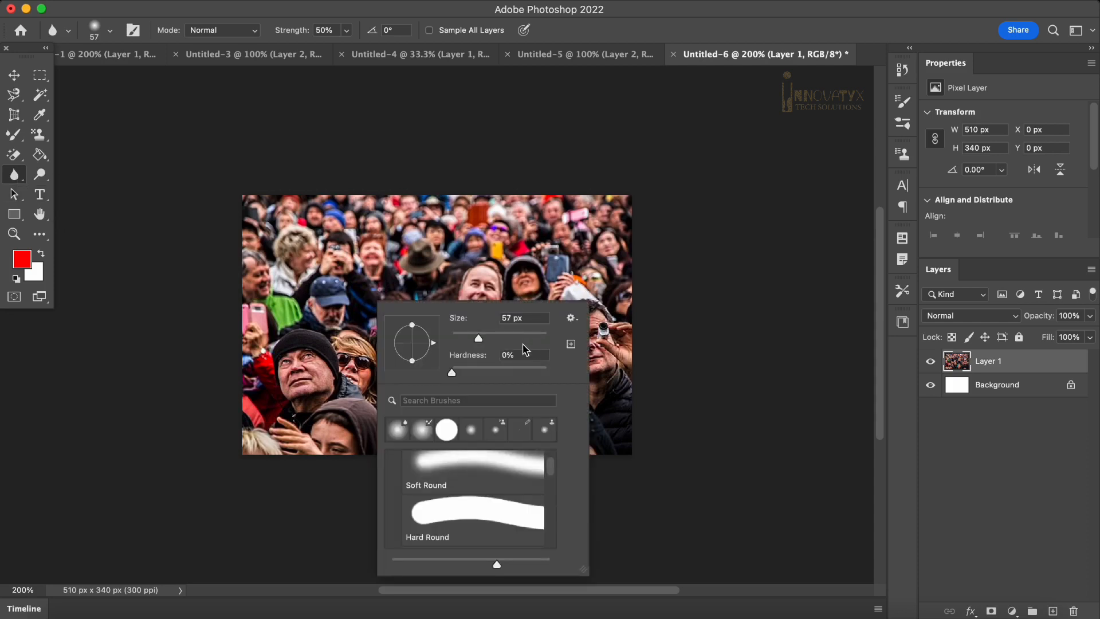
drag(479, 337, 476, 338)
click(208, 304)
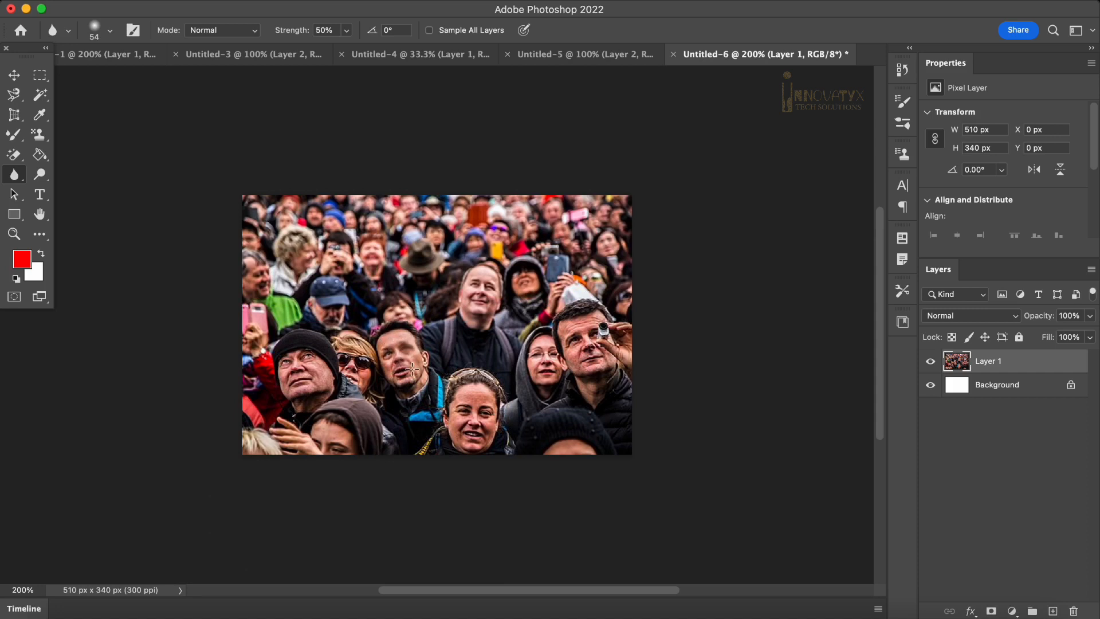
mouse_move(418, 360)
mouse_down()
mouse_move(406, 367)
mouse_move(395, 353)
mouse_up()
Switch to the Sharpen Tool and select Layer 1 of the portrait in the Untitled-5 document.
right_click(14, 174)
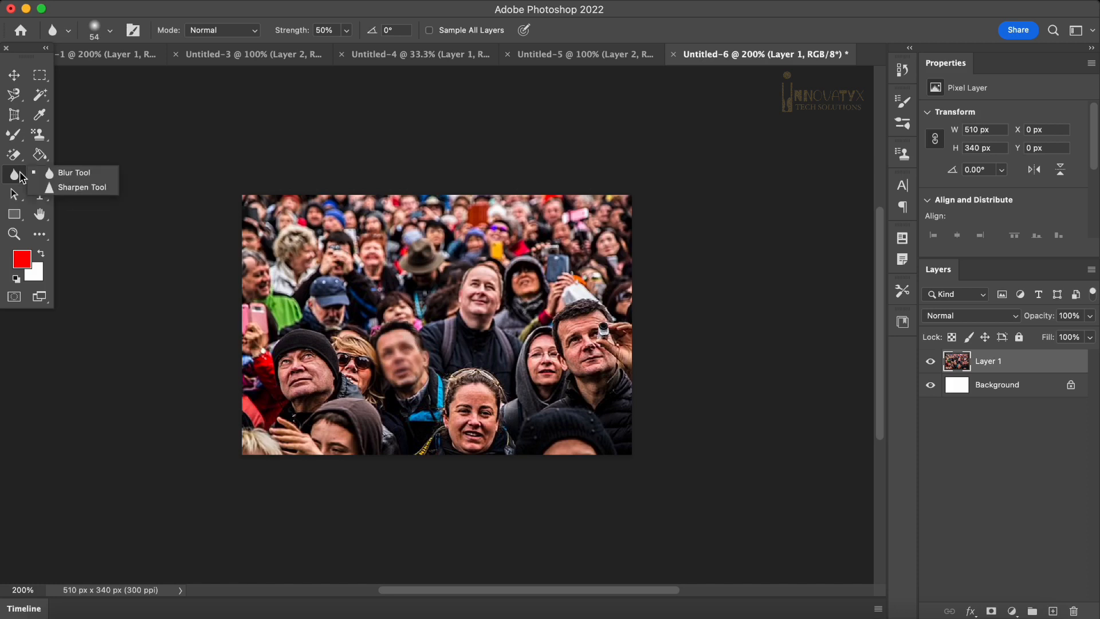
click(73, 188)
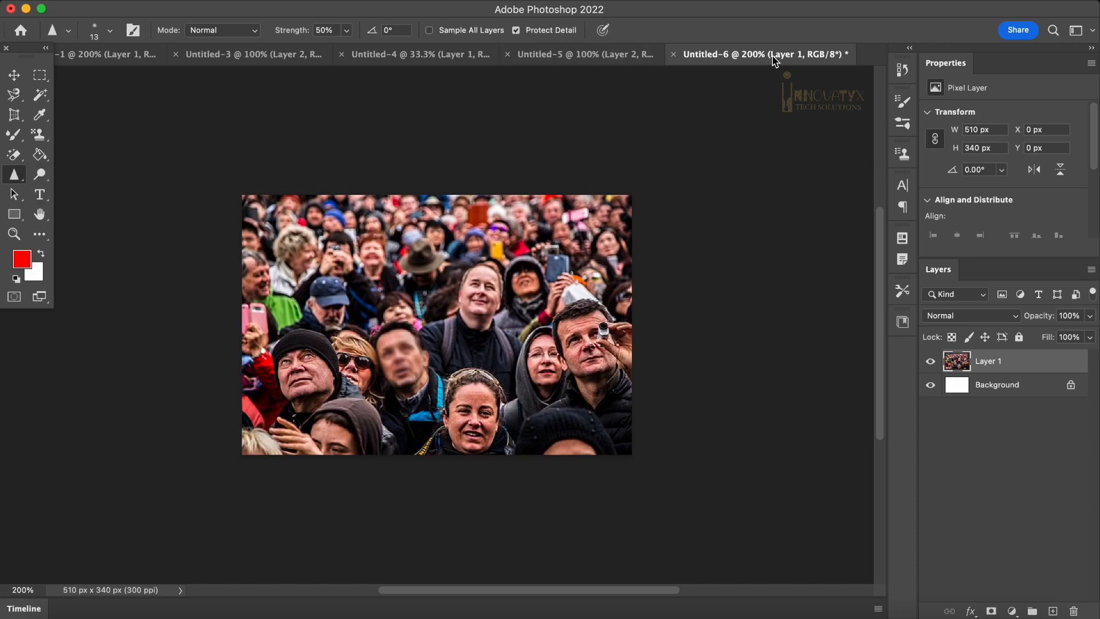
click(656, 58)
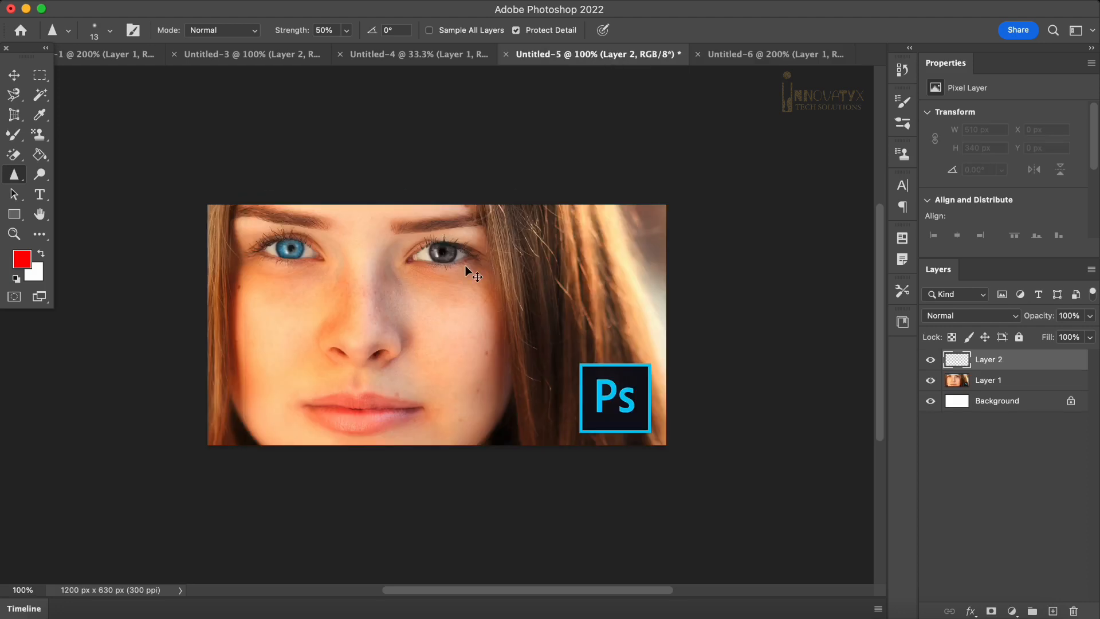
key(super+equal)
scroll(466, 266, up, 3)
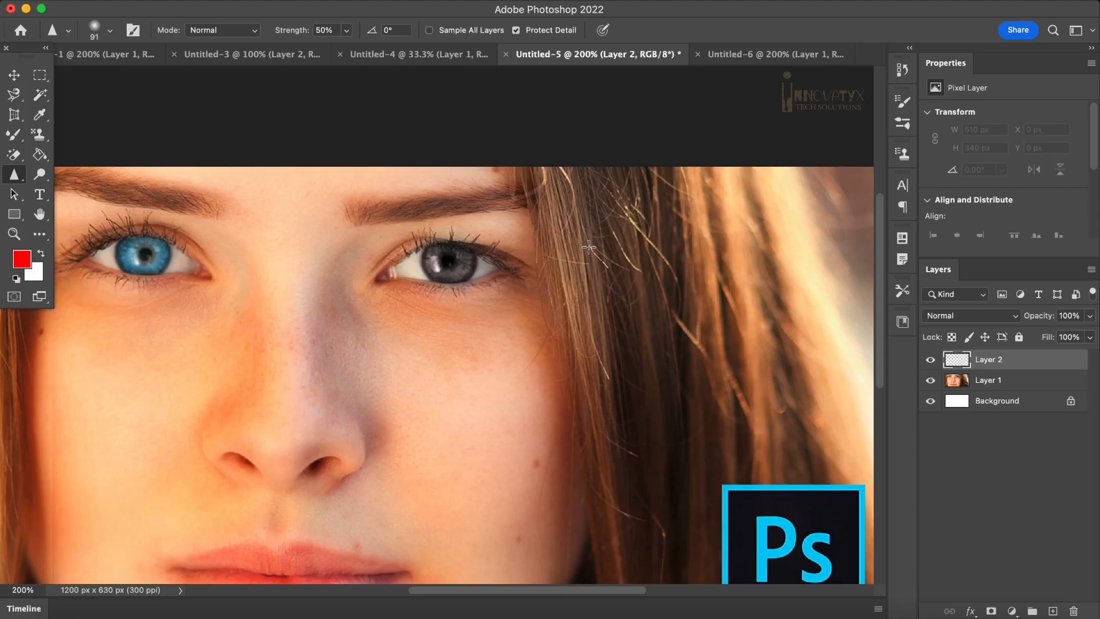
click(1008, 384)
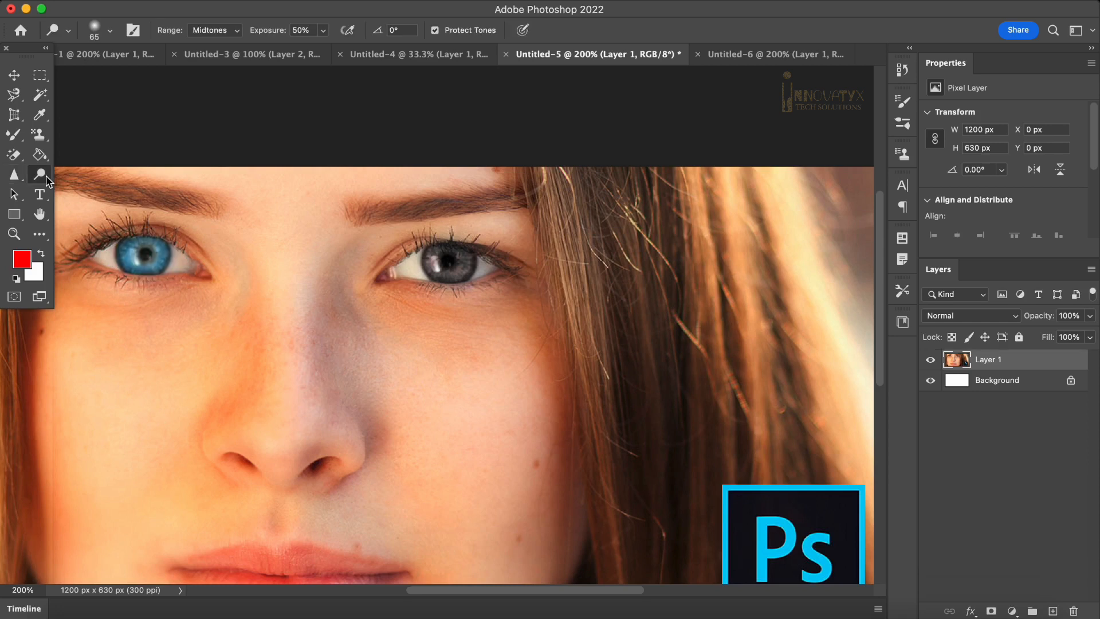
Lighten both of the woman's eyes and the skin around them with the Dodge Tool.
right_click(39, 174)
click(66, 175)
mouse_move(464, 261)
mouse_down()
mouse_move(421, 262)
mouse_move(492, 264)
mouse_move(419, 256)
mouse_move(431, 271)
mouse_move(479, 268)
mouse_move(429, 269)
mouse_move(463, 262)
mouse_move(436, 259)
mouse_move(422, 282)
mouse_move(460, 257)
mouse_move(393, 283)
mouse_move(447, 257)
mouse_move(433, 251)
mouse_move(399, 269)
mouse_move(480, 242)
mouse_move(500, 255)
mouse_move(408, 245)
mouse_up()
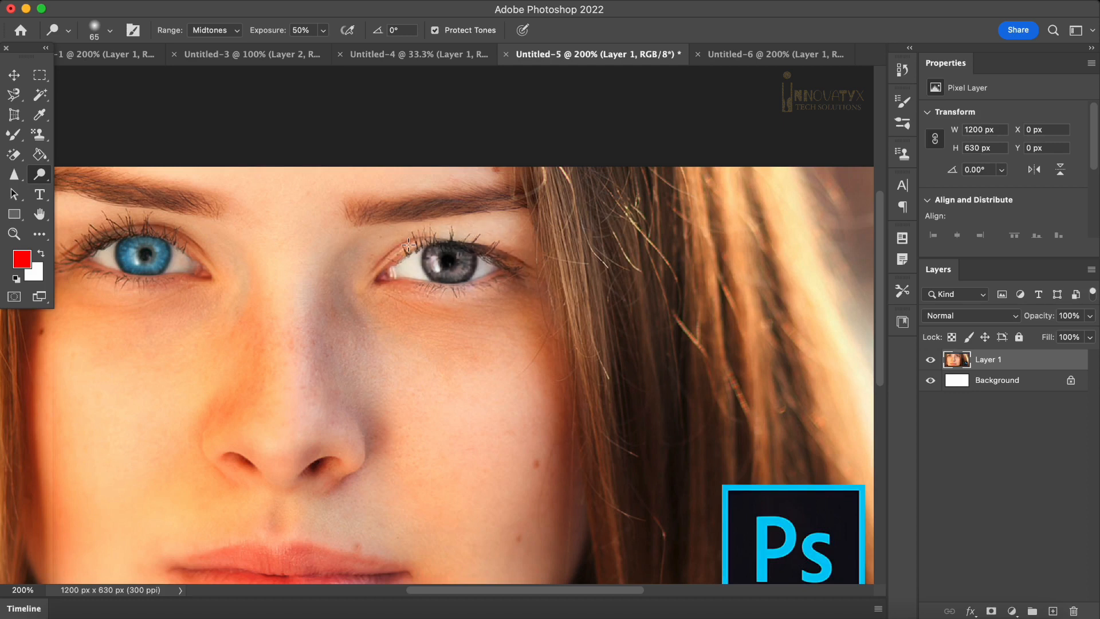
mouse_move(137, 256)
mouse_down()
mouse_move(64, 245)
mouse_move(179, 258)
mouse_move(144, 250)
mouse_move(124, 257)
mouse_move(193, 270)
mouse_move(89, 264)
mouse_up()
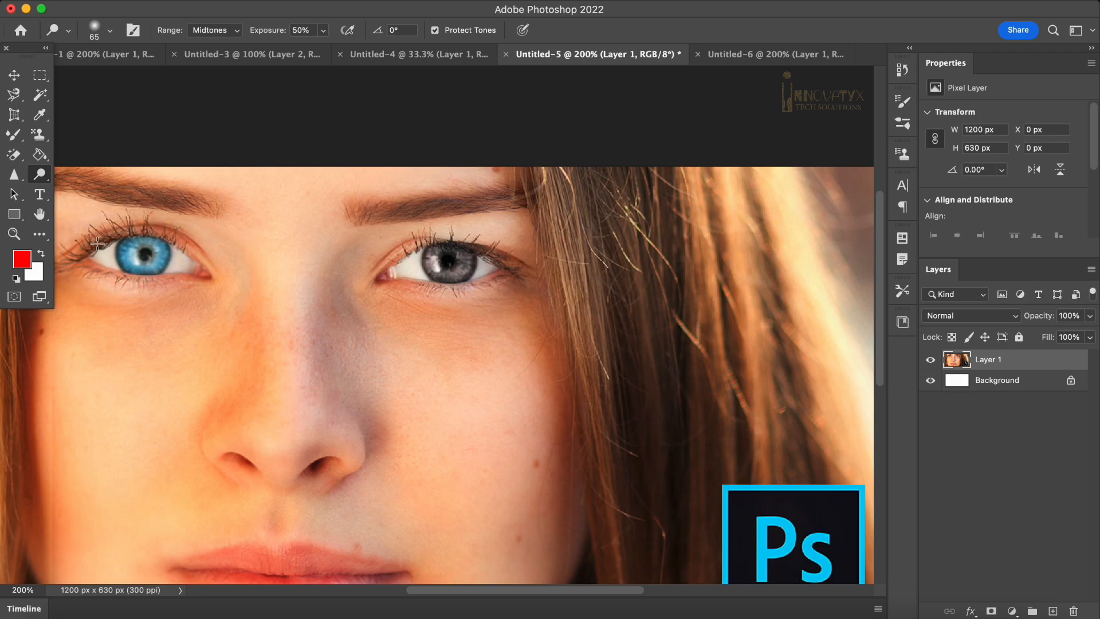
drag(157, 286, 219, 281)
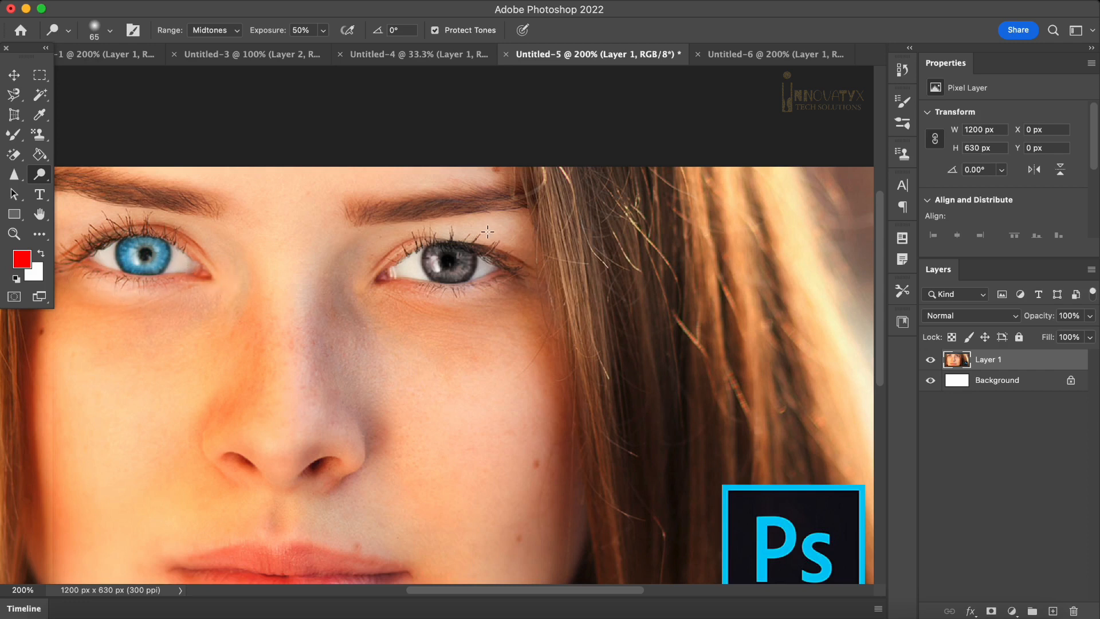
Darken the hair beside the woman's face with a 65 px Burn Tool brush.
right_click(39, 174)
click(93, 183)
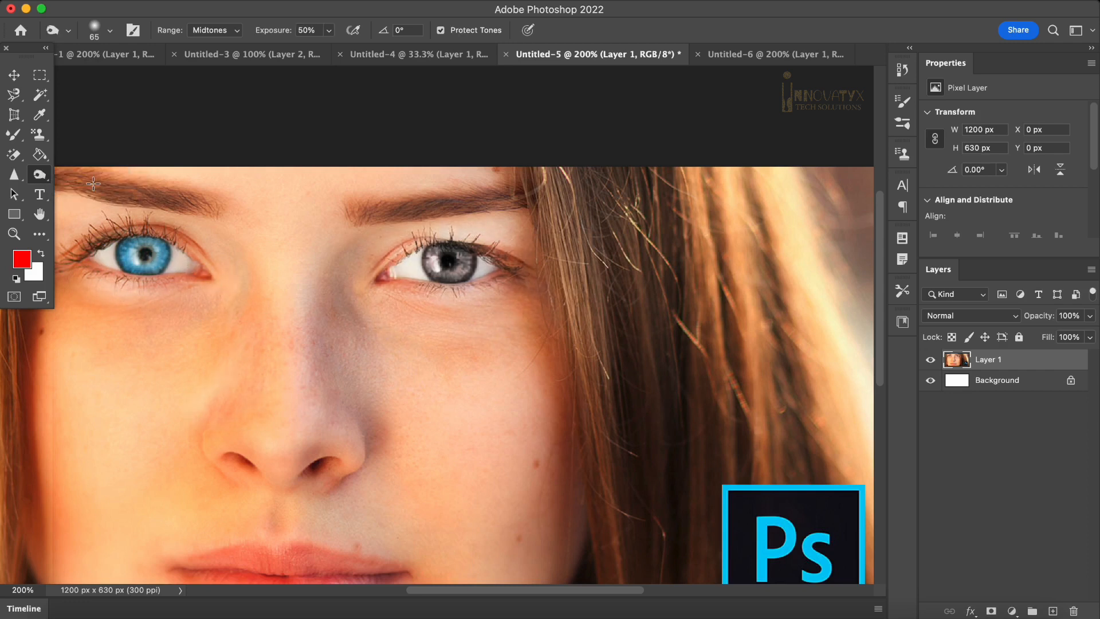
mouse_move(623, 252)
mouse_down()
mouse_move(623, 361)
mouse_move(576, 218)
mouse_move(599, 363)
mouse_move(573, 218)
mouse_up()
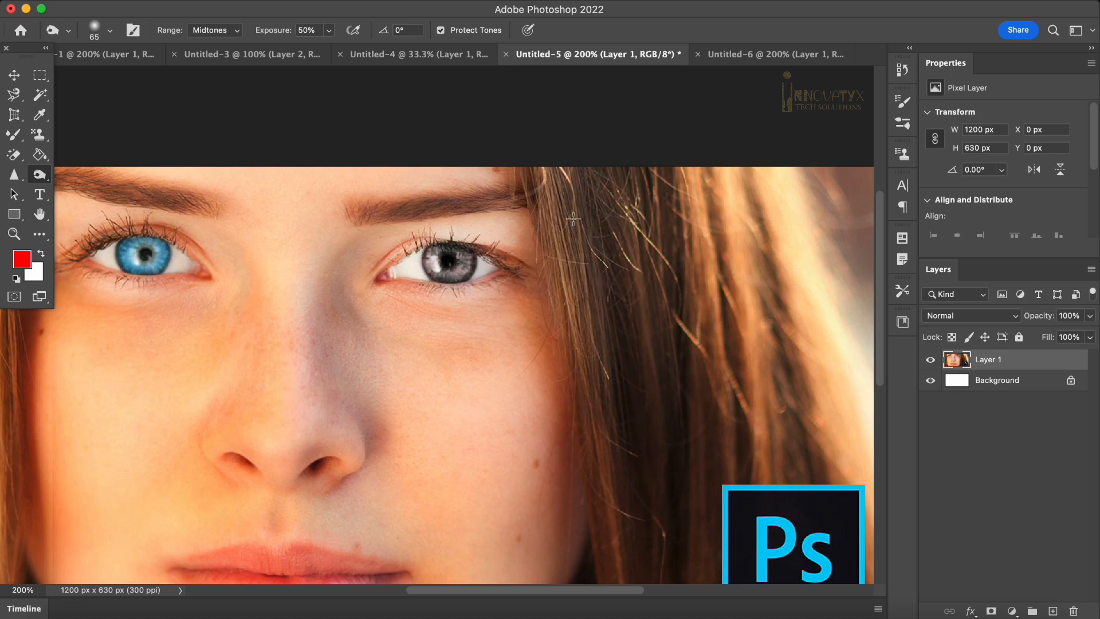
mouse_move(648, 346)
mouse_down()
mouse_move(672, 239)
mouse_move(697, 201)
mouse_move(702, 319)
mouse_move(712, 182)
mouse_move(755, 351)
mouse_move(754, 194)
mouse_move(757, 387)
mouse_move(746, 243)
mouse_move(814, 361)
mouse_move(796, 252)
mouse_move(791, 282)
mouse_up()
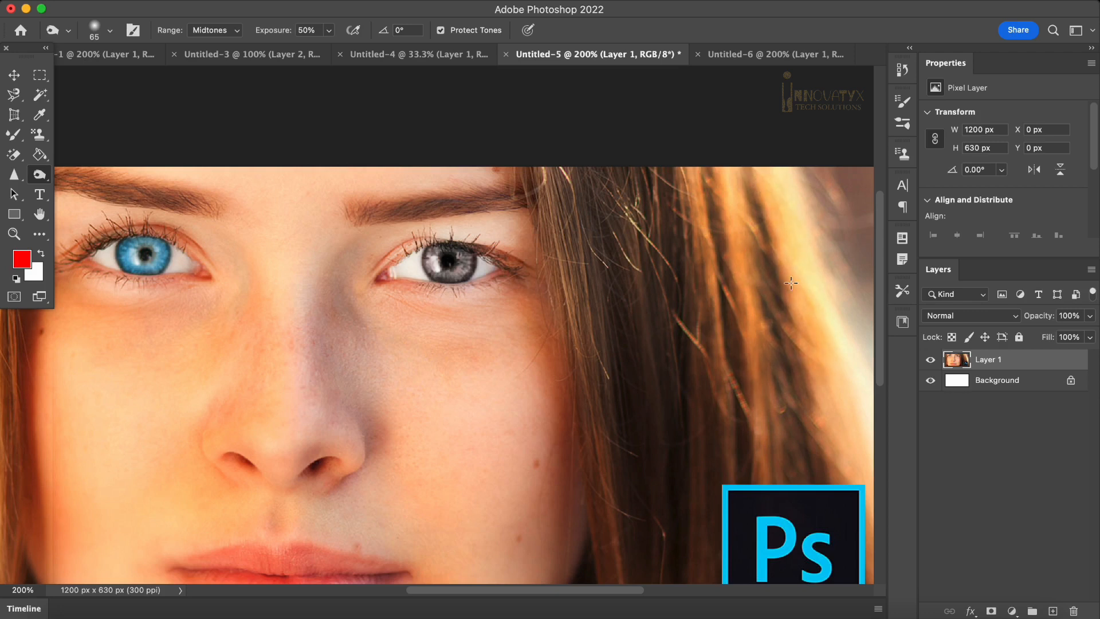
Enlarge the Burn Tool brush to 105 px and darken the hair next to the face further.
right_click(709, 342)
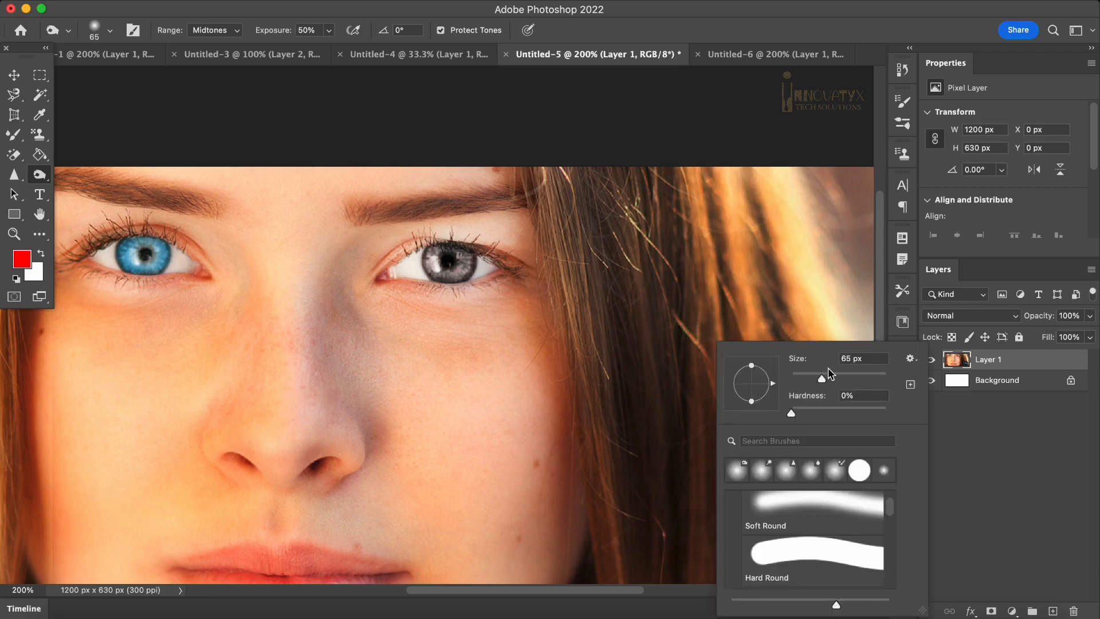
drag(824, 381, 840, 378)
key(Return)
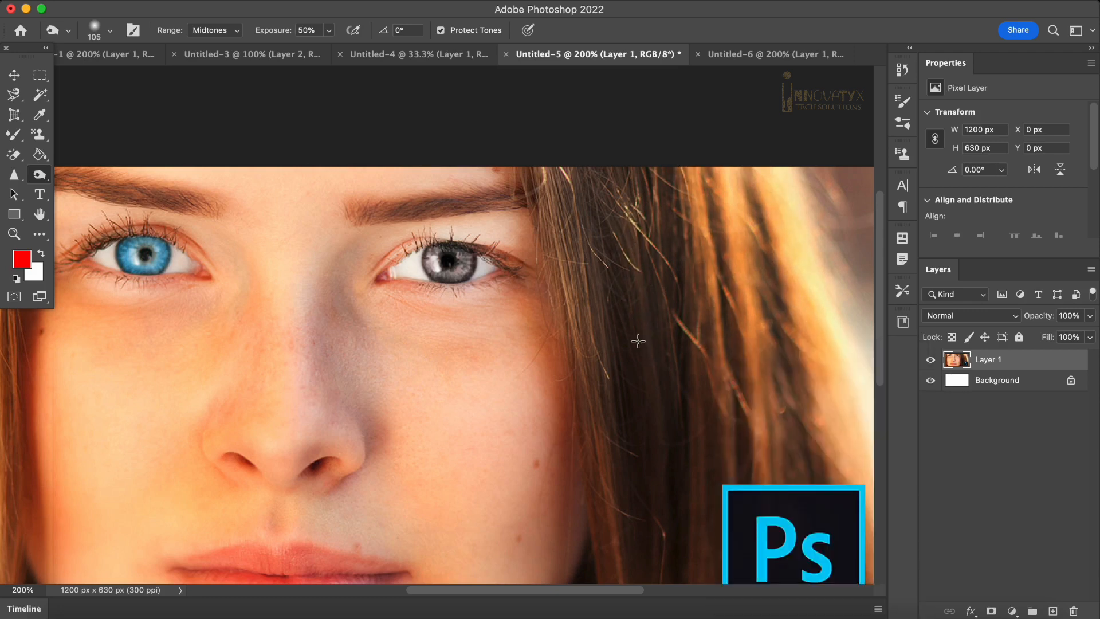
mouse_move(571, 202)
mouse_down()
mouse_move(596, 339)
mouse_move(582, 300)
mouse_move(615, 394)
mouse_up()
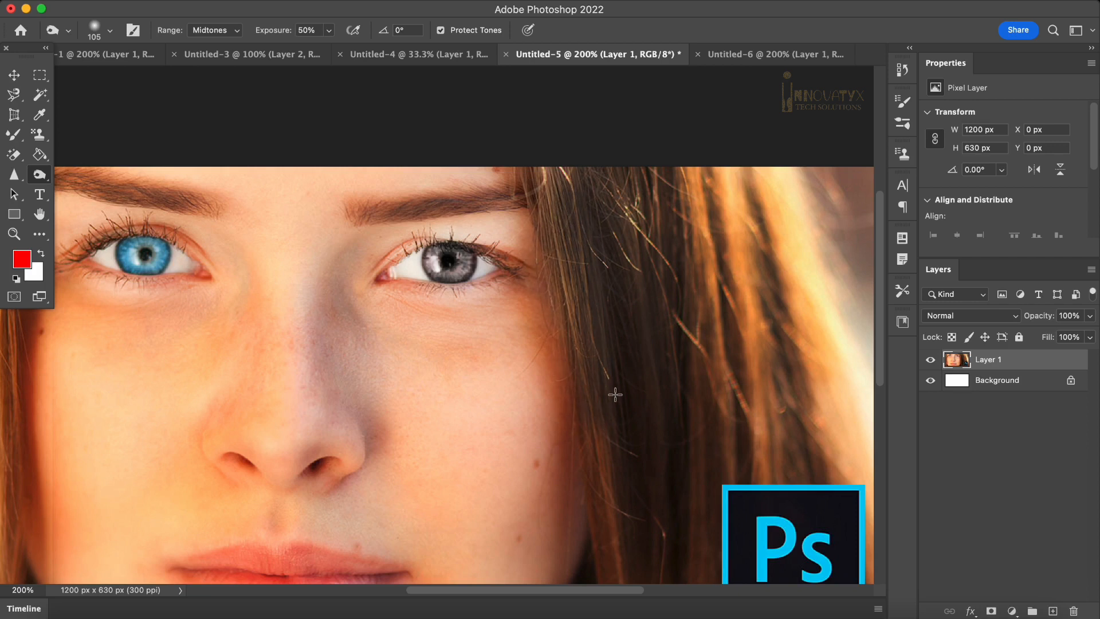
mouse_move(662, 198)
mouse_down()
mouse_move(658, 258)
mouse_move(594, 341)
mouse_move(553, 203)
mouse_move(581, 317)
mouse_up()
Darken the gray eye and the blue eye with the Burn Tool.
drag(394, 265, 484, 265)
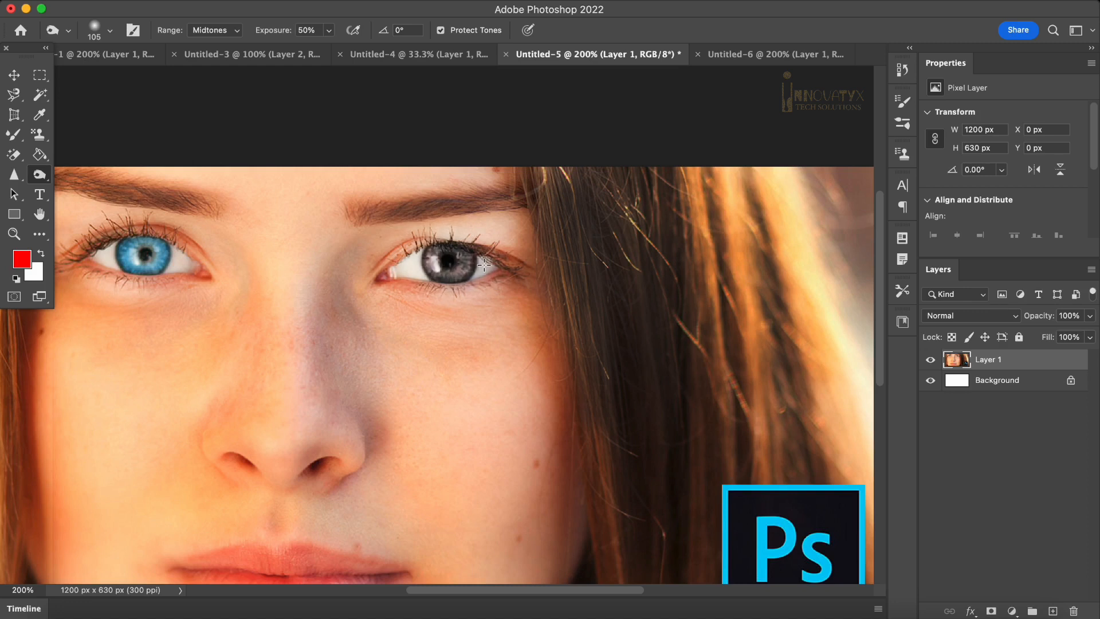
mouse_move(148, 243)
mouse_down()
mouse_move(189, 259)
mouse_move(92, 255)
mouse_move(182, 276)
mouse_up()
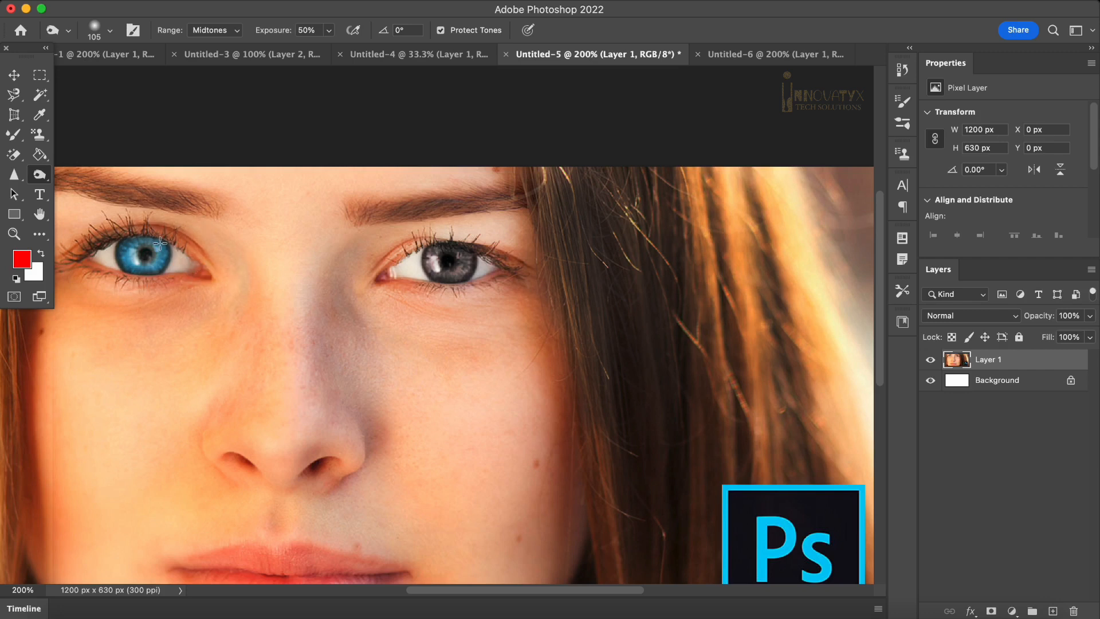
drag(81, 250, 169, 238)
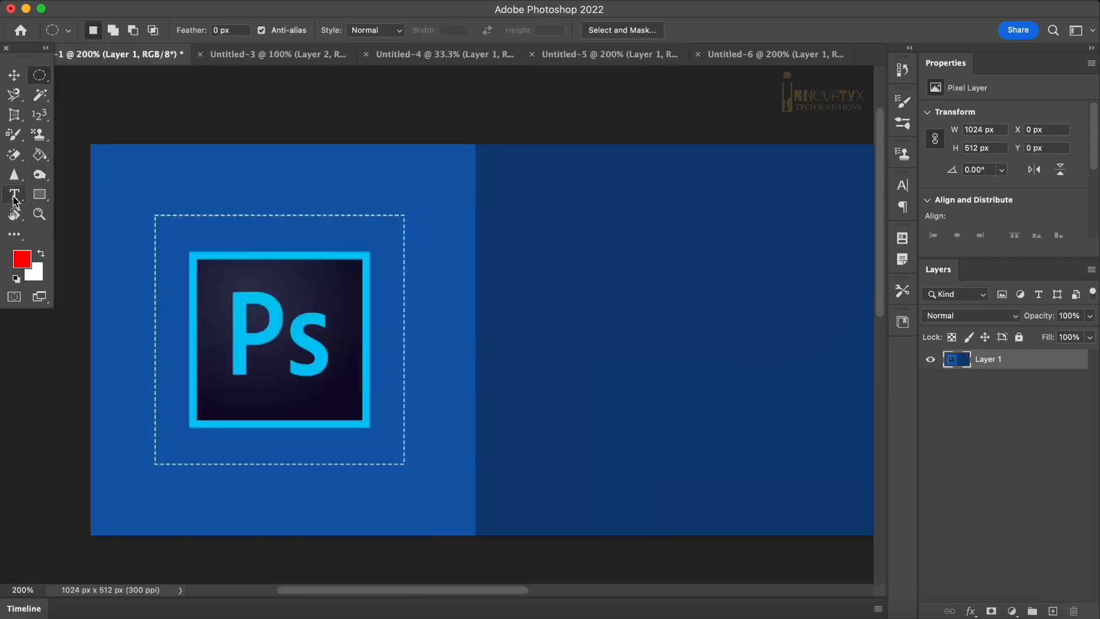
Add a text box reading PHOTOSHOP TUTORIALS on the darker blue area of the Ps logo document.
right_click(14, 194)
click(81, 190)
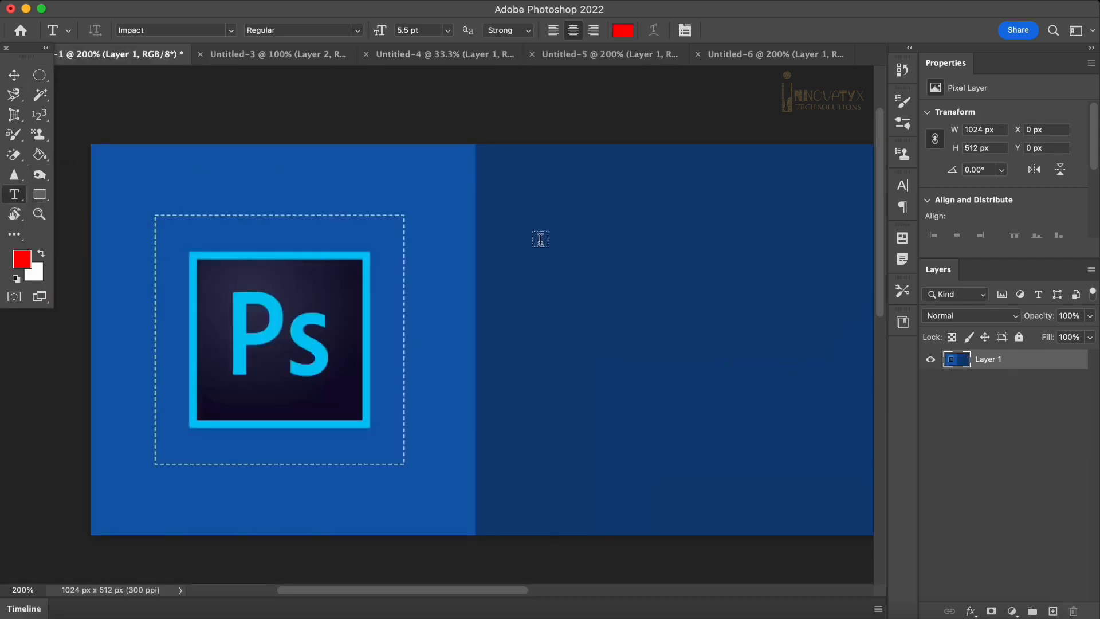
drag(531, 234, 758, 339)
key(BackSpace)
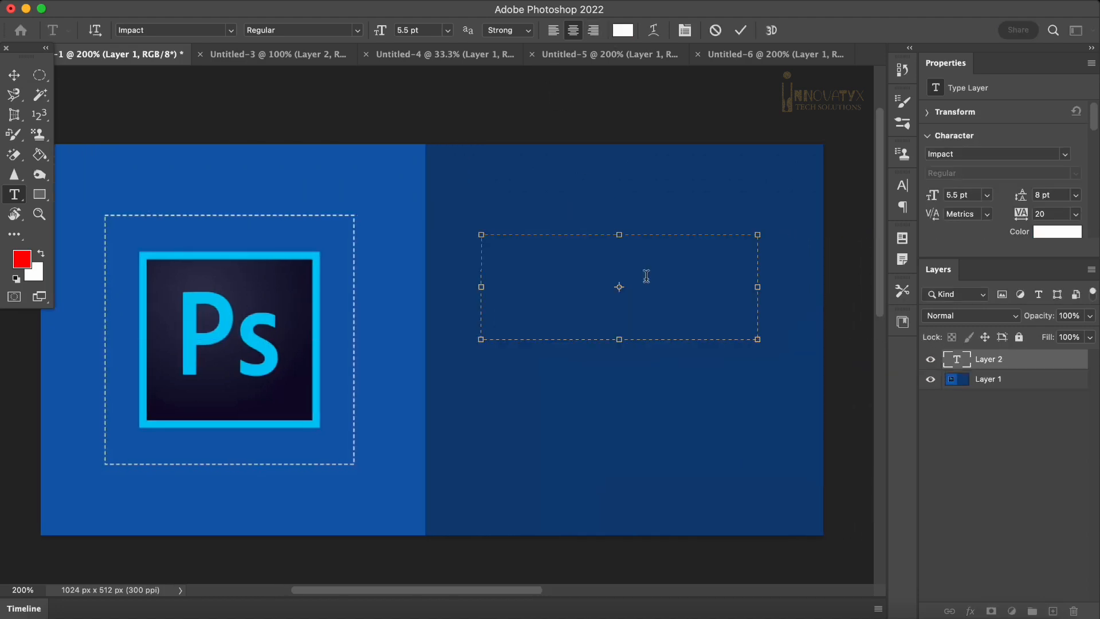
text(PHOTOSHO)
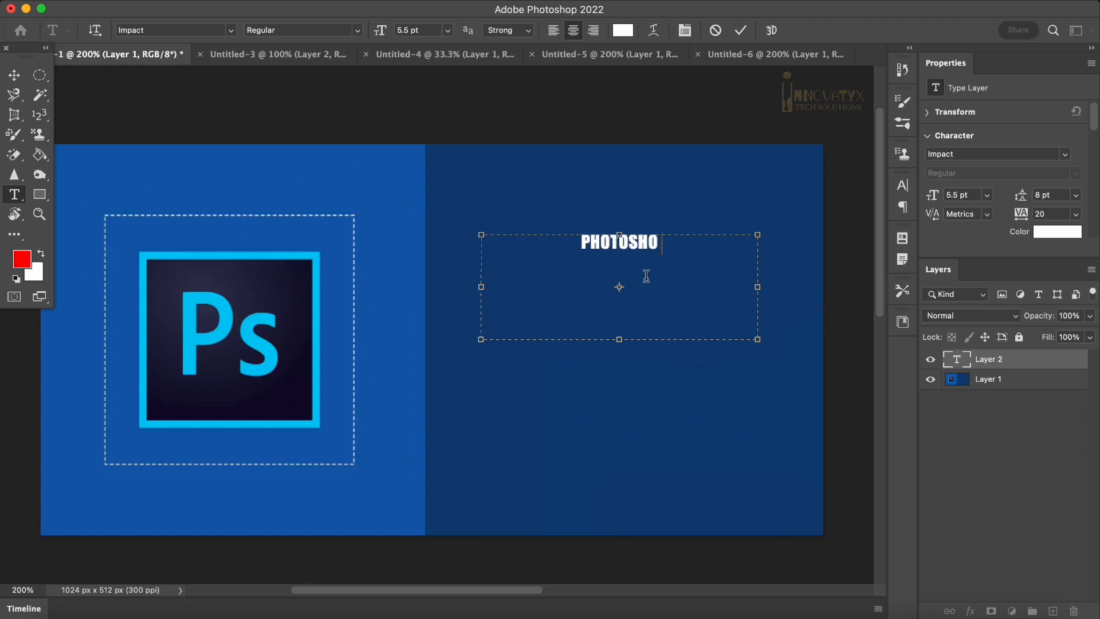
text(P TU)
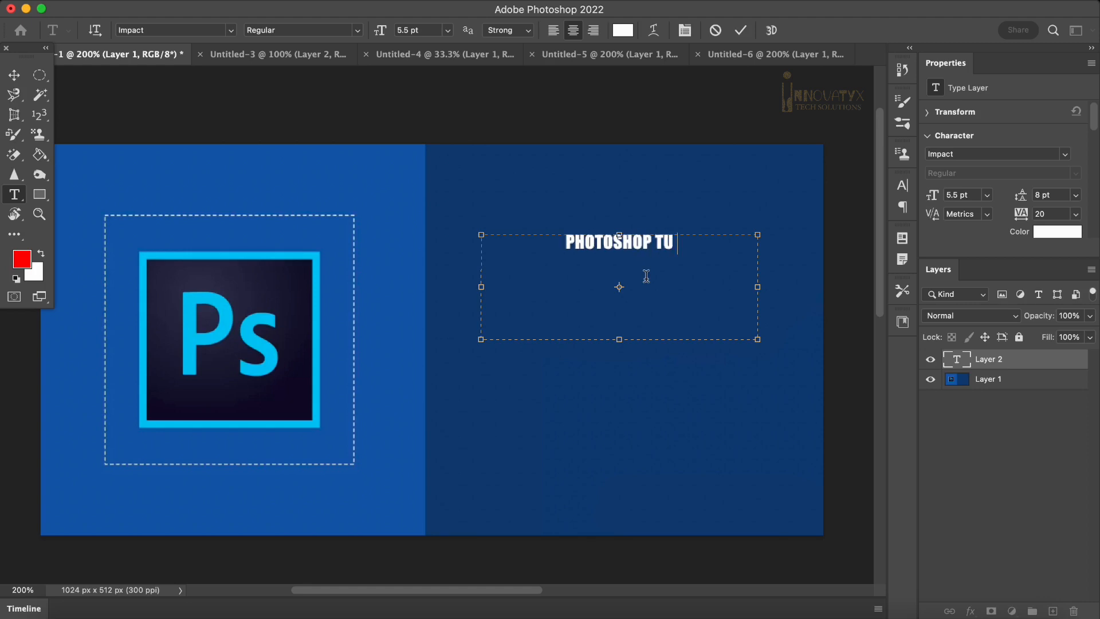
text(TORIALS)
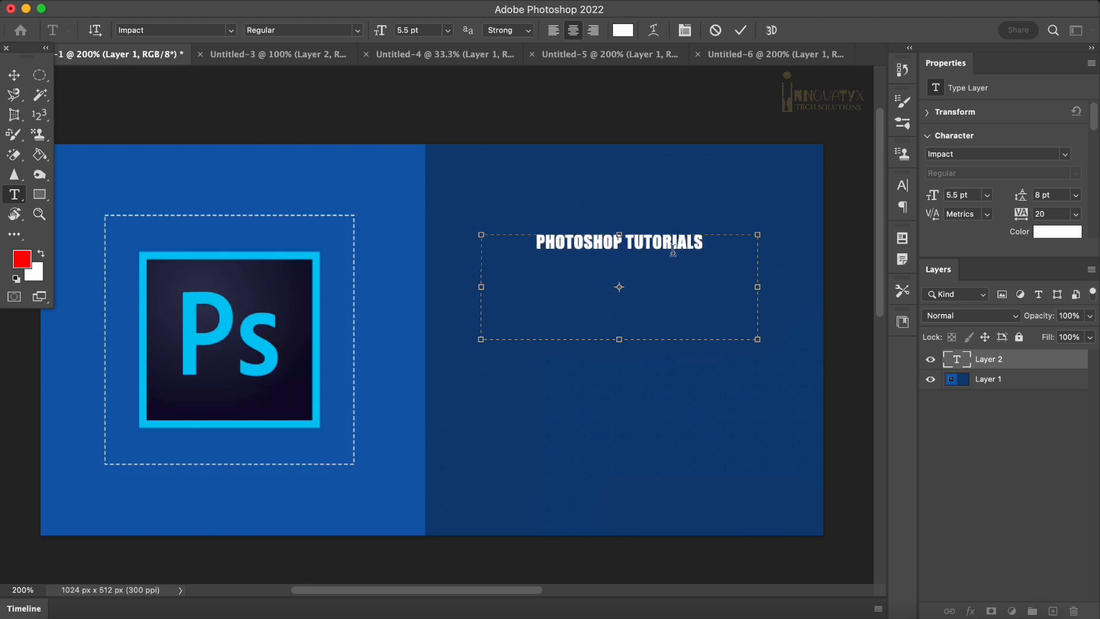
Set the PHOTOSHOP TUTORIALS text to 8 pt and enlarge its text box slightly.
drag(720, 249, 503, 232)
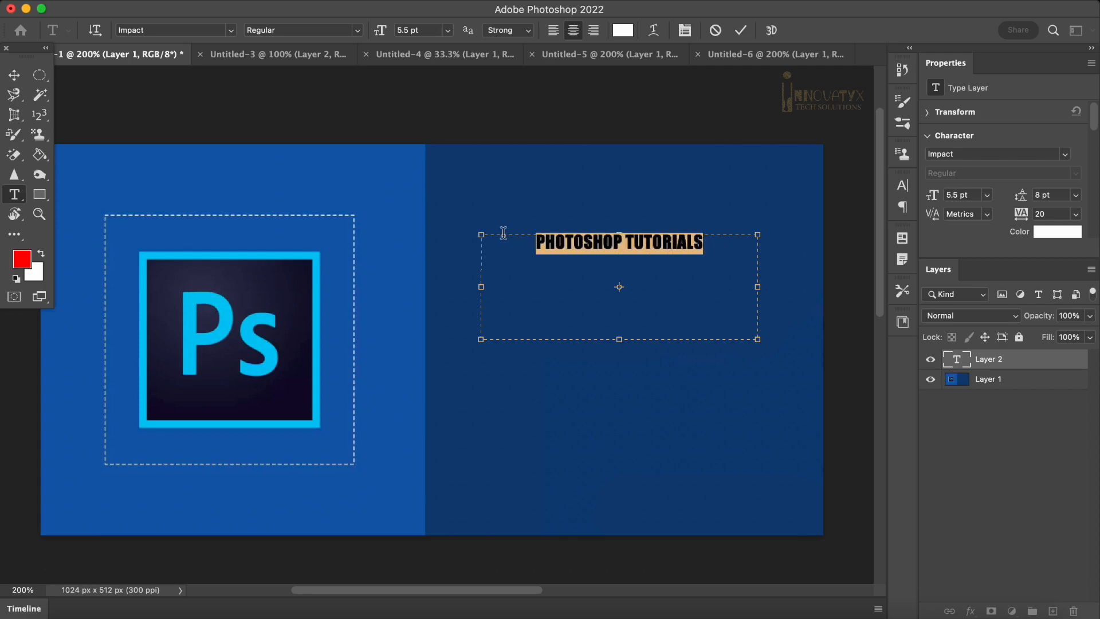
click(446, 31)
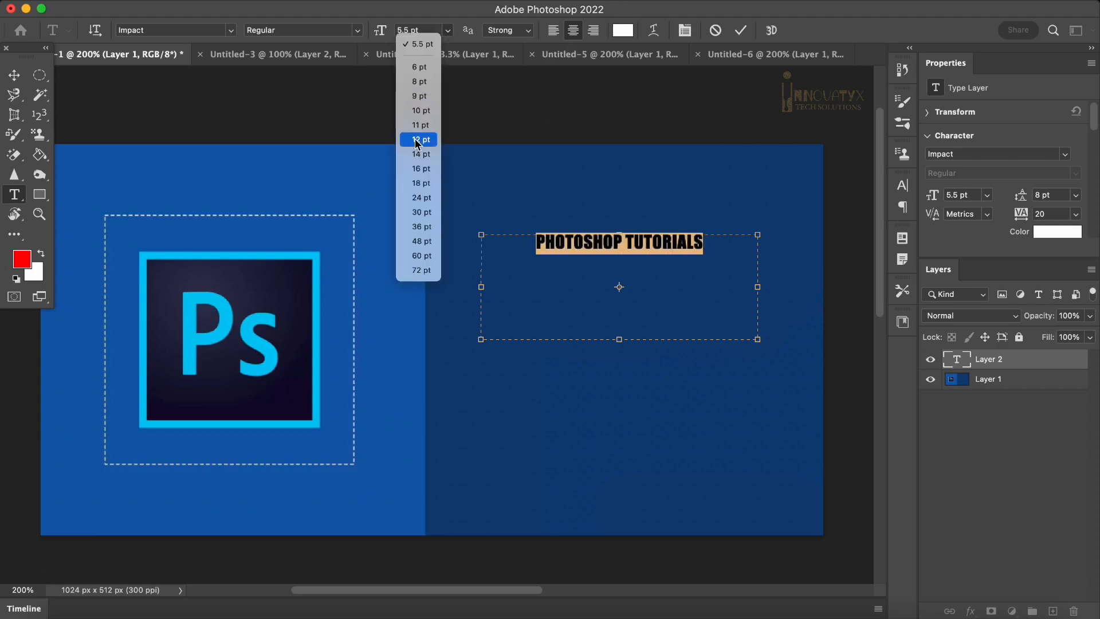
click(420, 82)
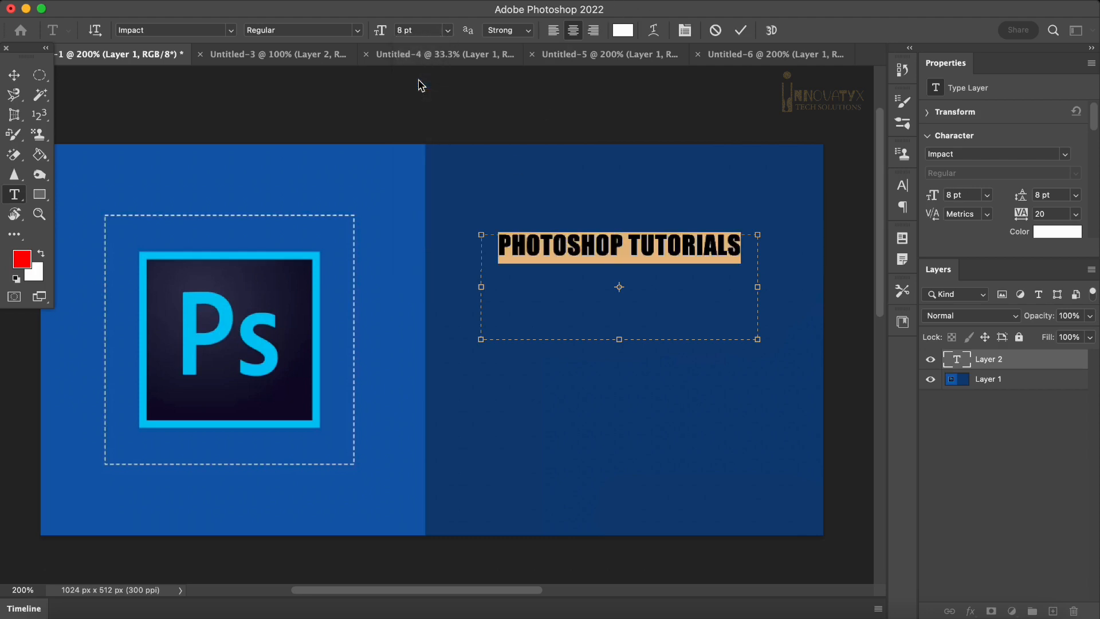
click(732, 296)
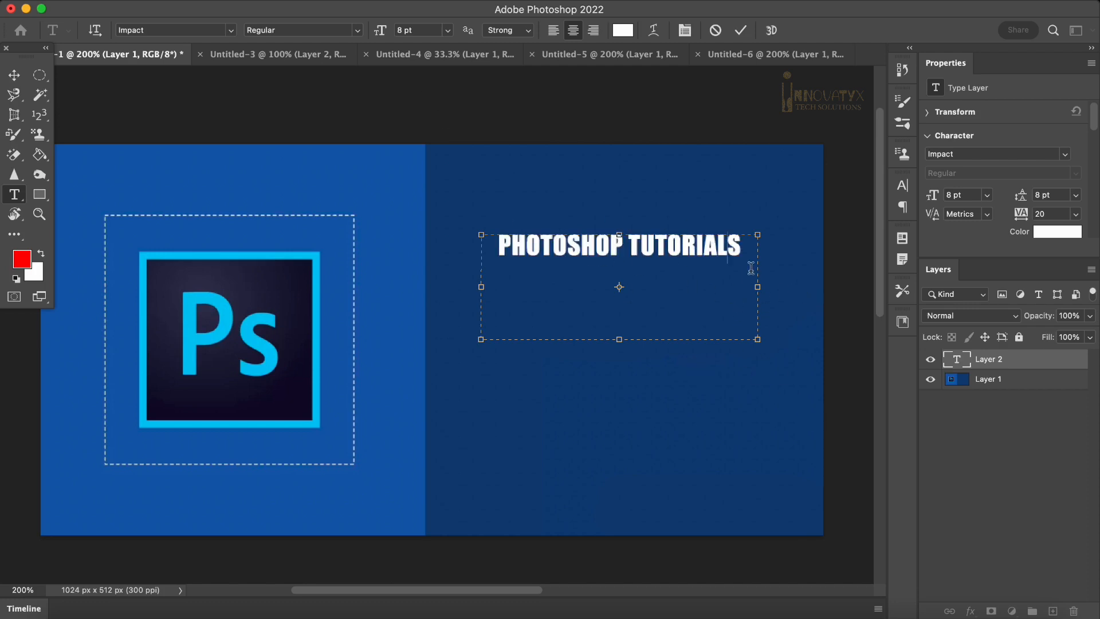
drag(757, 339, 782, 346)
Try font sizes of 4 pt and 10 pt on the whole title in the character settings.
drag(764, 272, 477, 239)
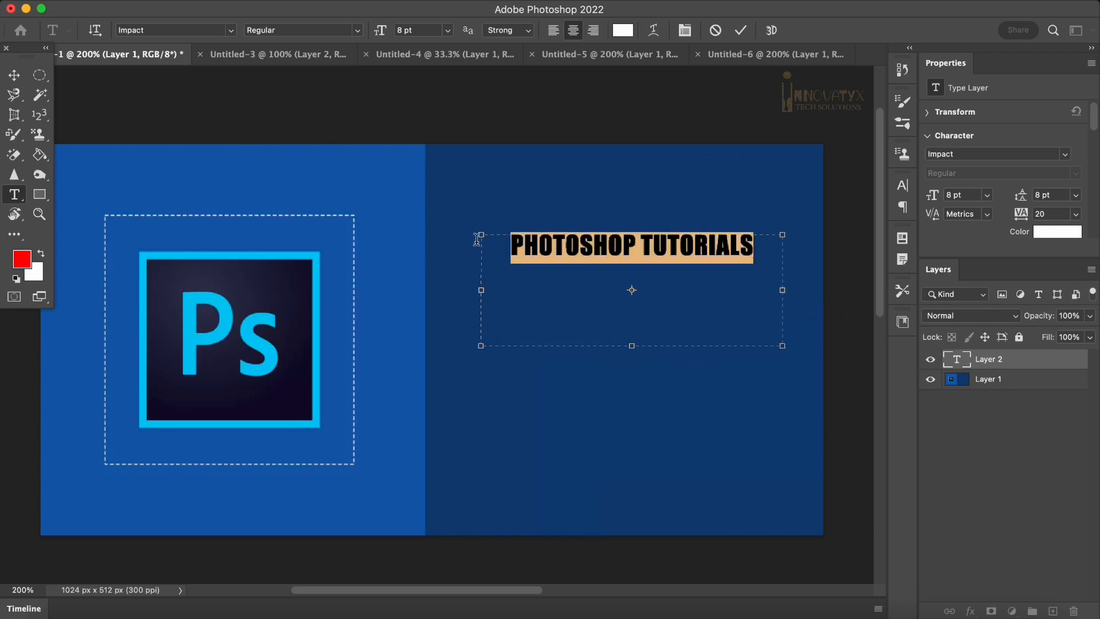
click(684, 30)
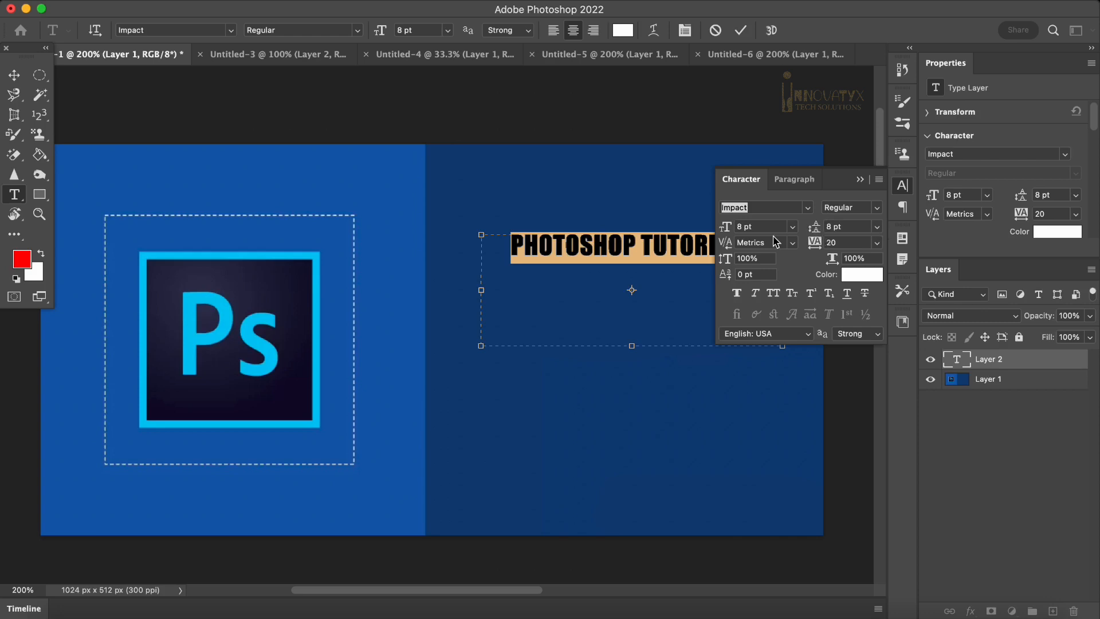
double_click(741, 229)
key(BackSpace)
text(4)
key(Return)
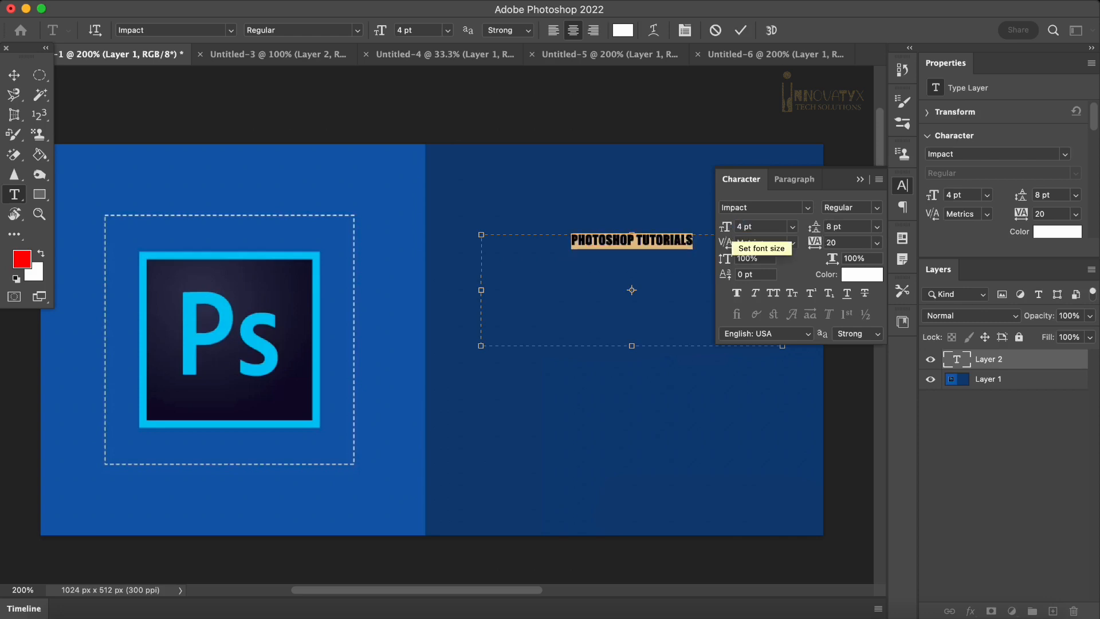
double_click(739, 228)
text(1)
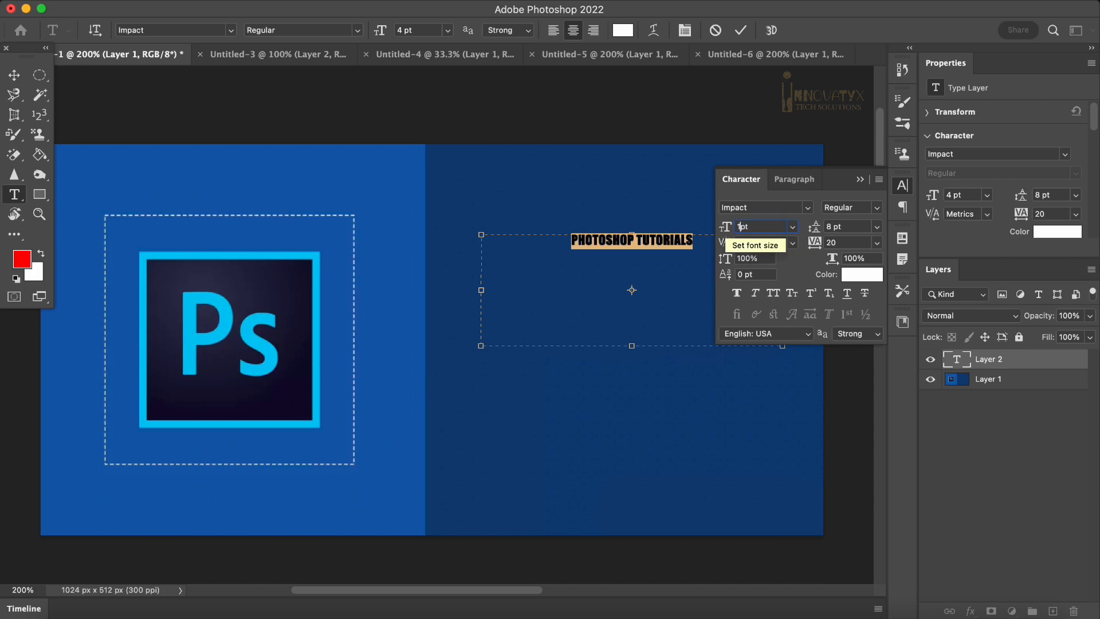
text(0)
key(Return)
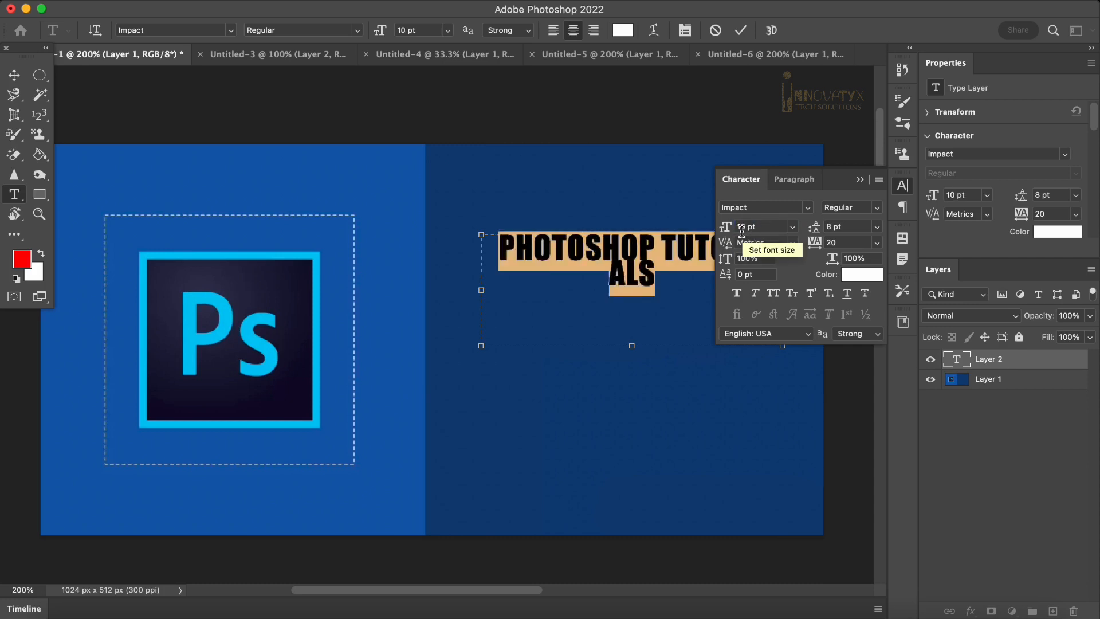
Set the title's font size to 8 pt and remove its emptied text layer, leaving only the logo layer.
double_click(741, 228)
text(8)
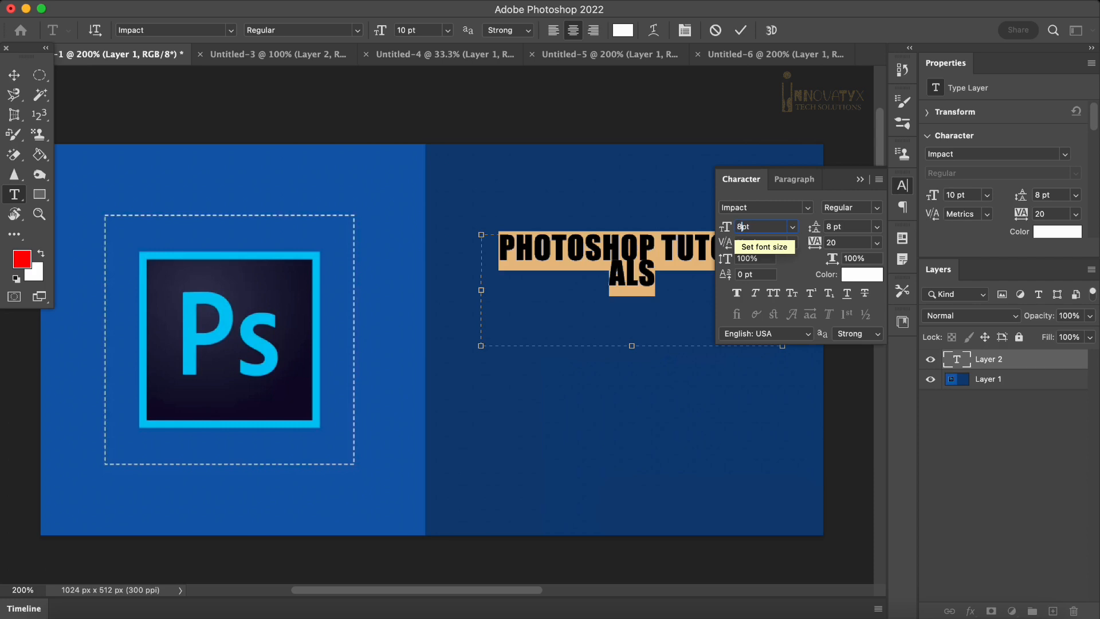
key(Return)
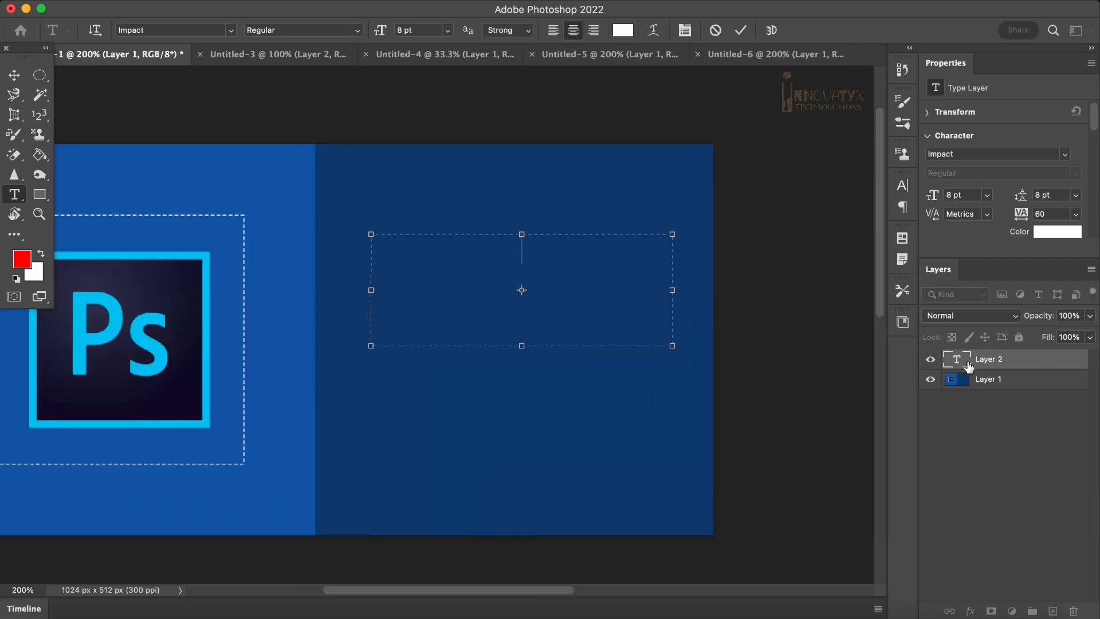
click(1025, 368)
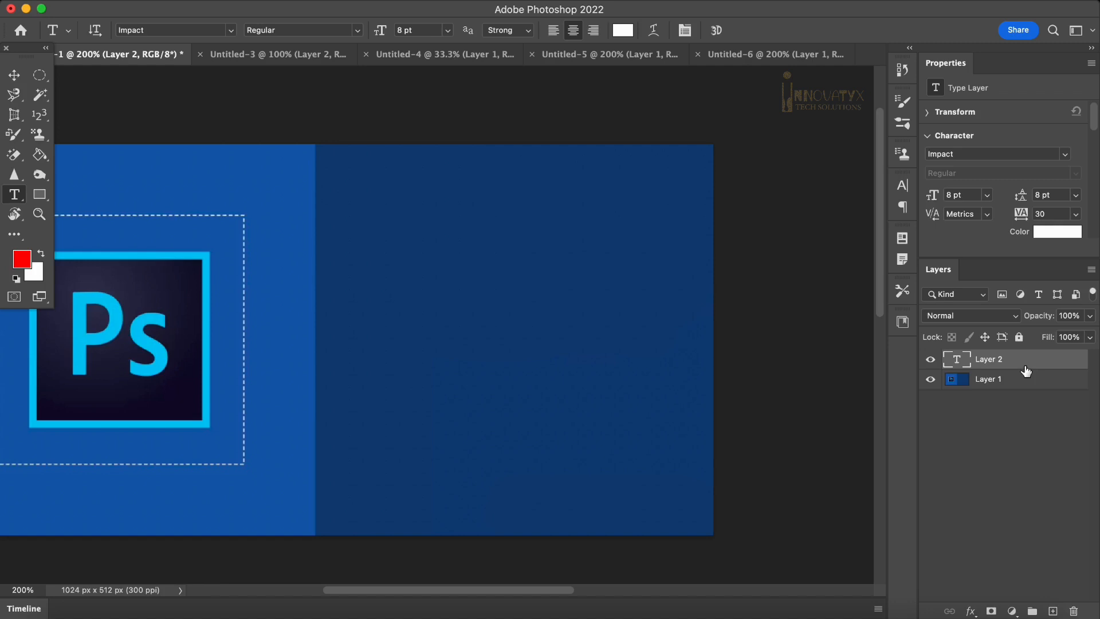
click(968, 378)
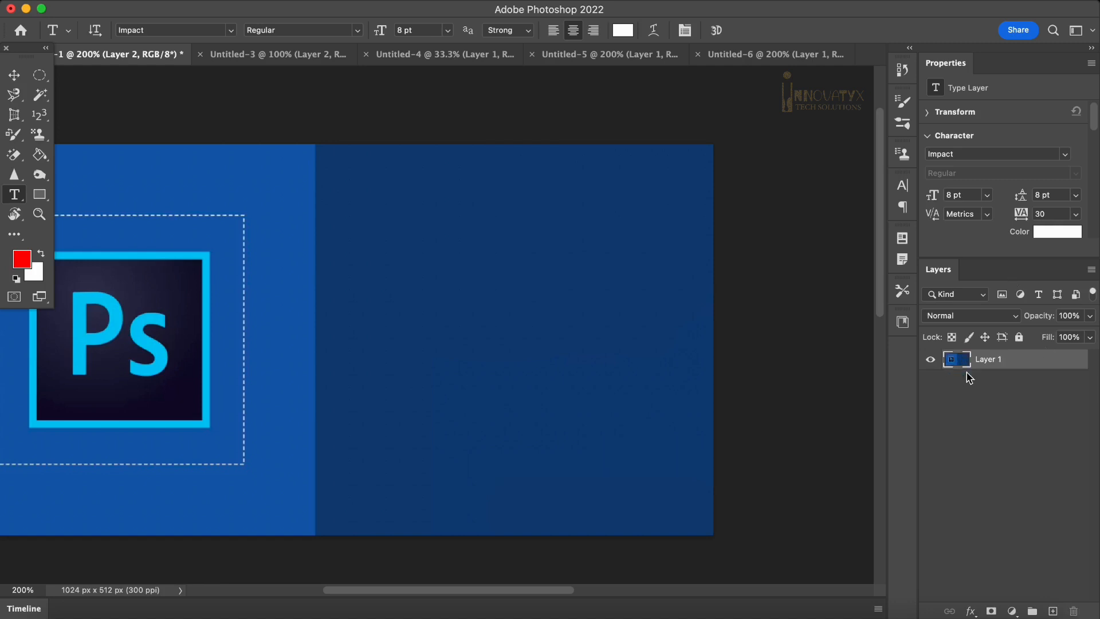
Add a vertical text box reading PHOTOSHOP on the darker blue area with the Vertical Type Tool.
right_click(20, 199)
click(69, 208)
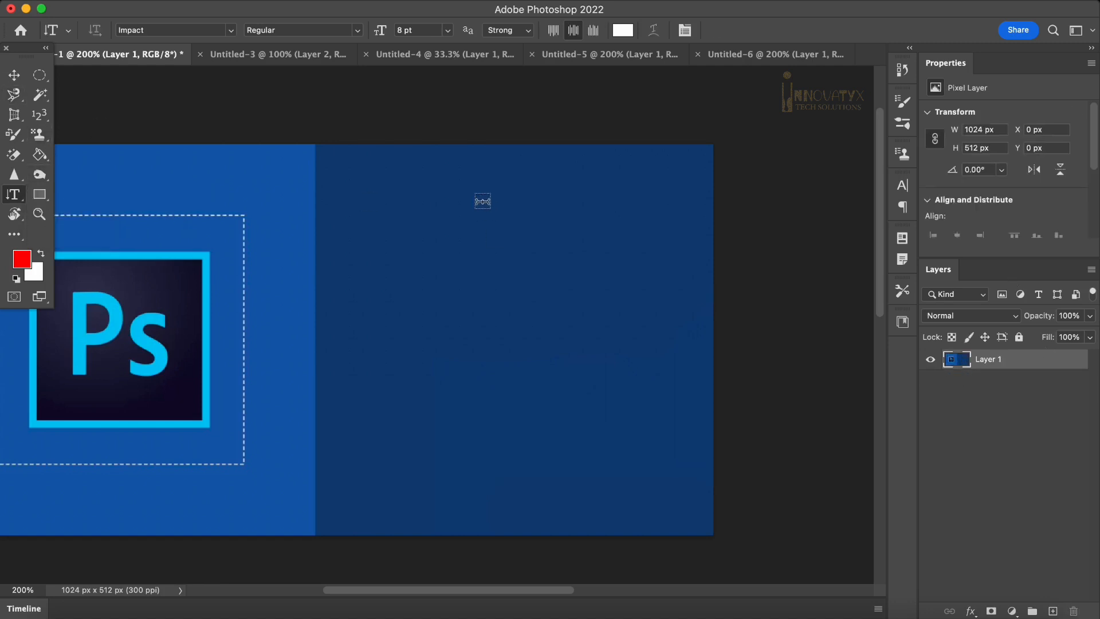
drag(483, 201, 612, 471)
text(PHOTOSHOP)
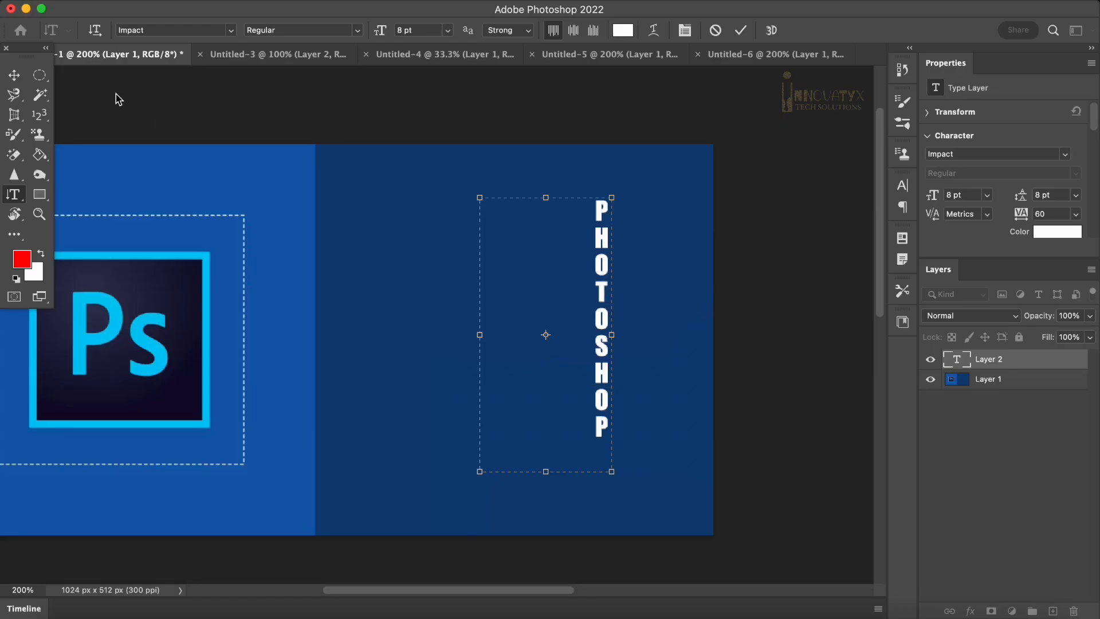
Move the vertical PHOTOSHOP text close to the right edge of the image.
click(14, 75)
click(348, 217)
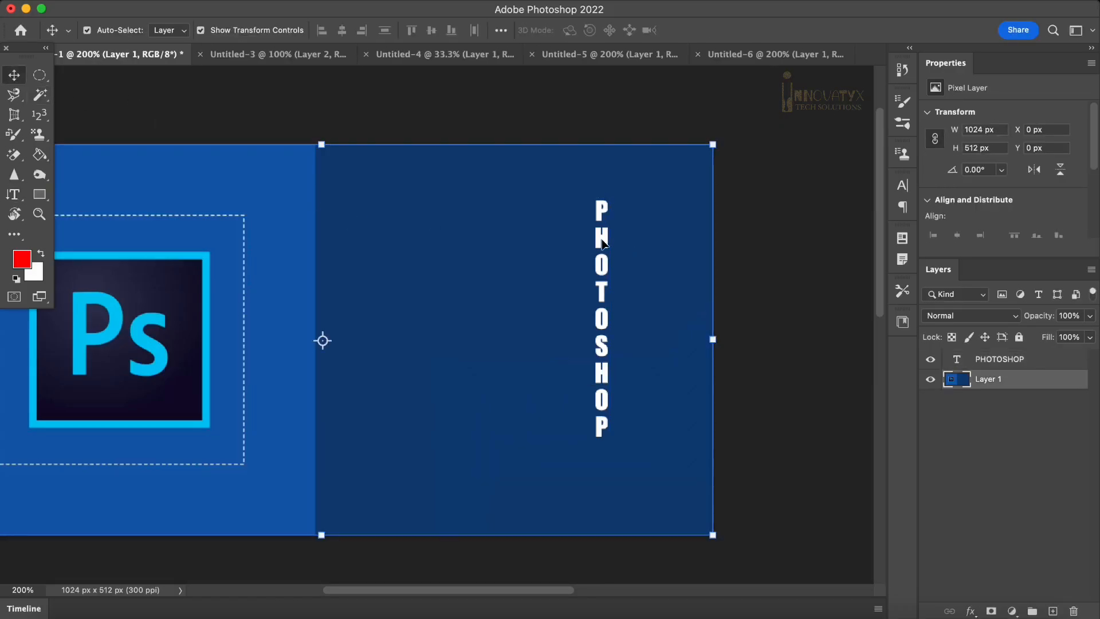
drag(603, 243, 687, 257)
click(457, 308)
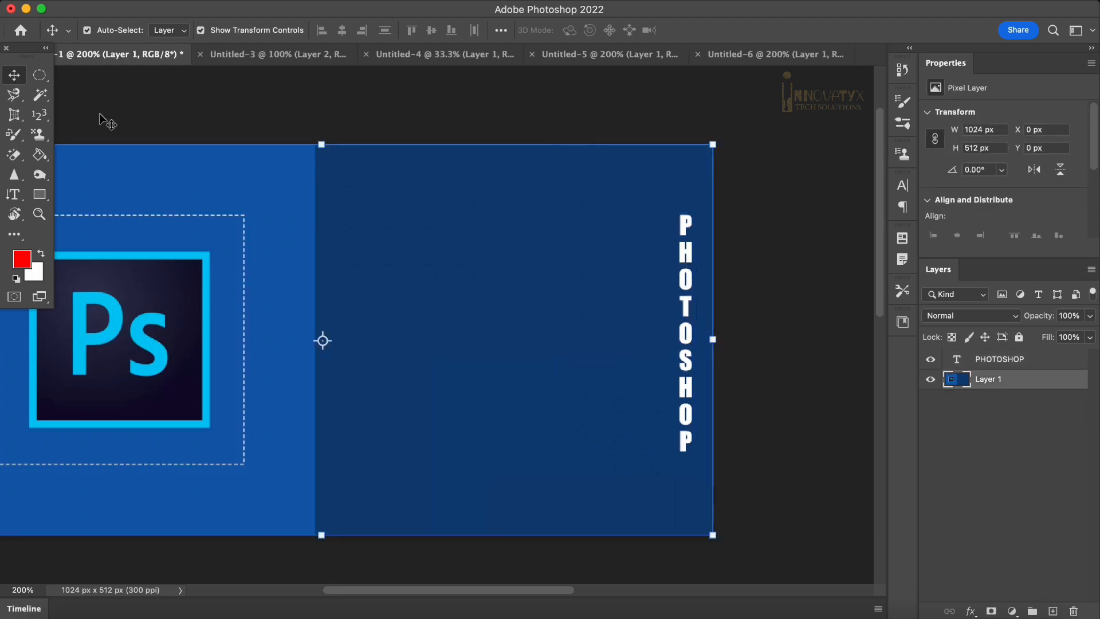
Add a horizontal text box reading TUTORIAL beside the vertical PHOTOSHOP text and color the word yellow.
drag(16, 198, 79, 191)
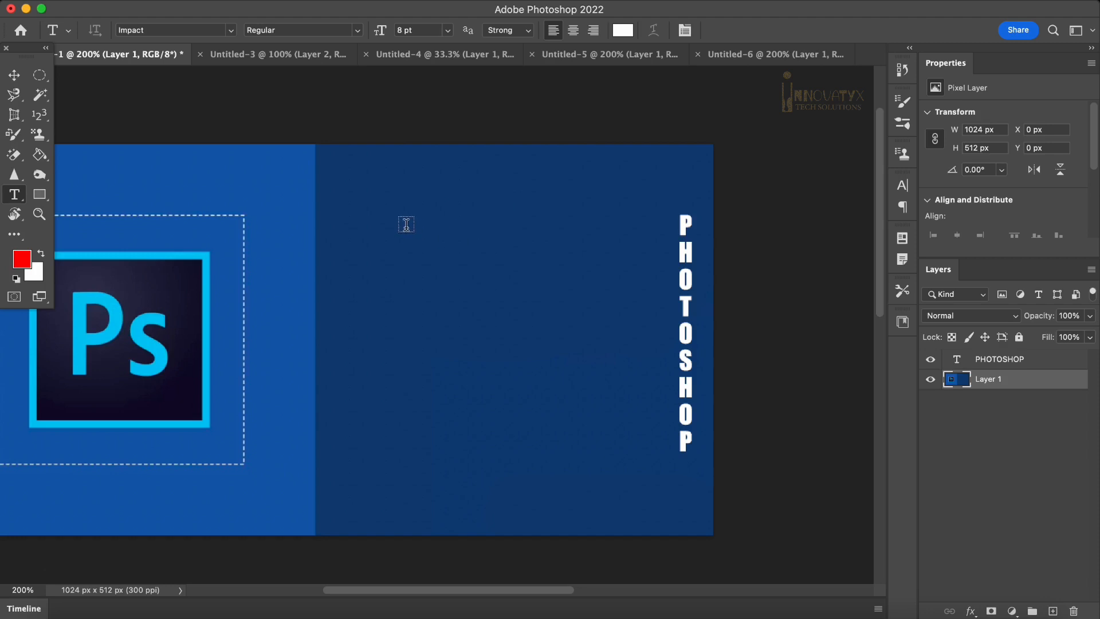
drag(426, 227, 665, 310)
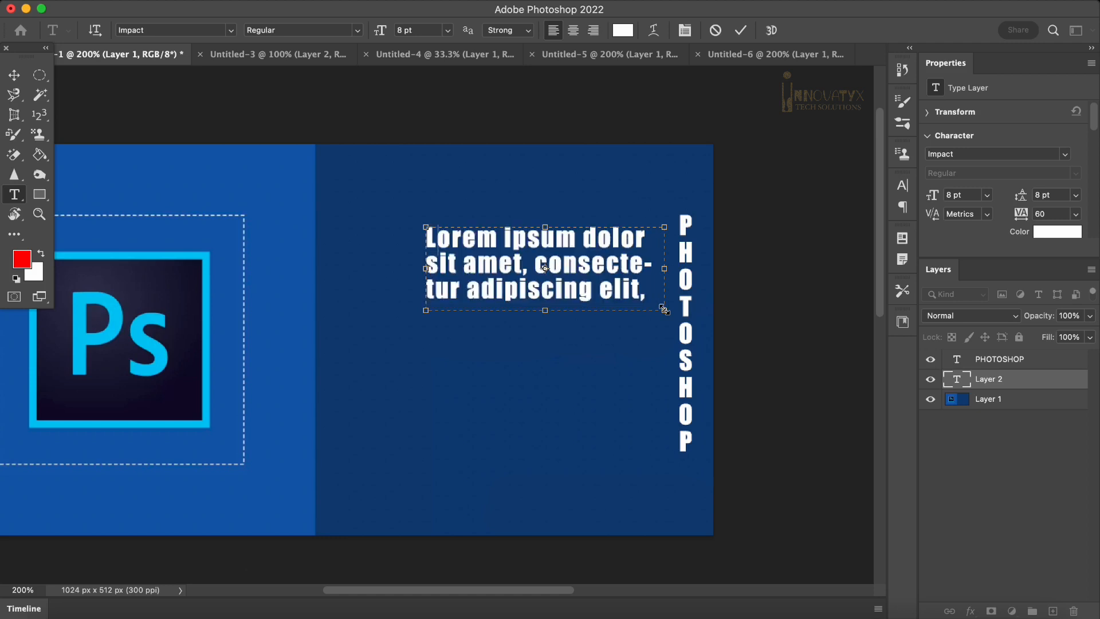
text(TUTORIAL)
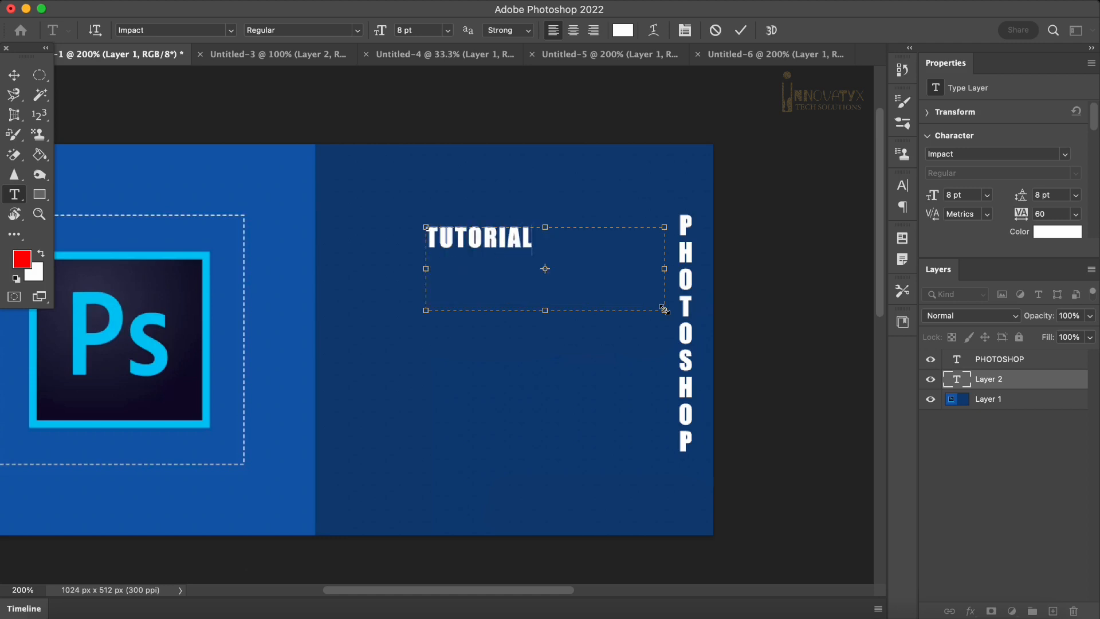
drag(580, 242, 403, 5)
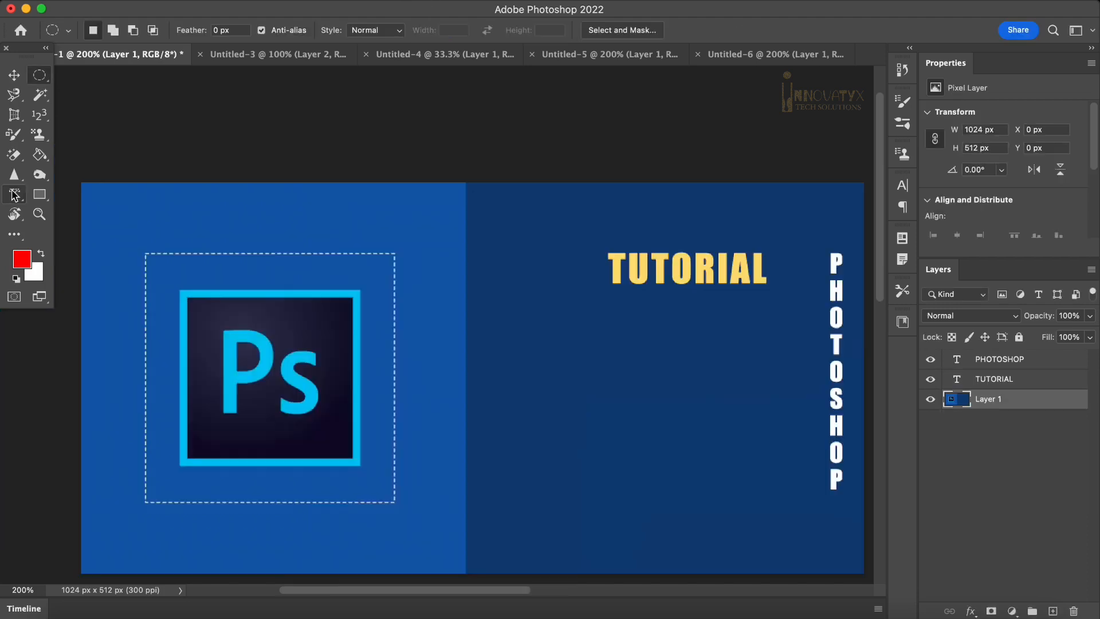
Create a 12 pt text-shaped selection reading TOOLS EXPLAINED below TUTORIAL with the Horizontal Type Mask Tool.
click(14, 194)
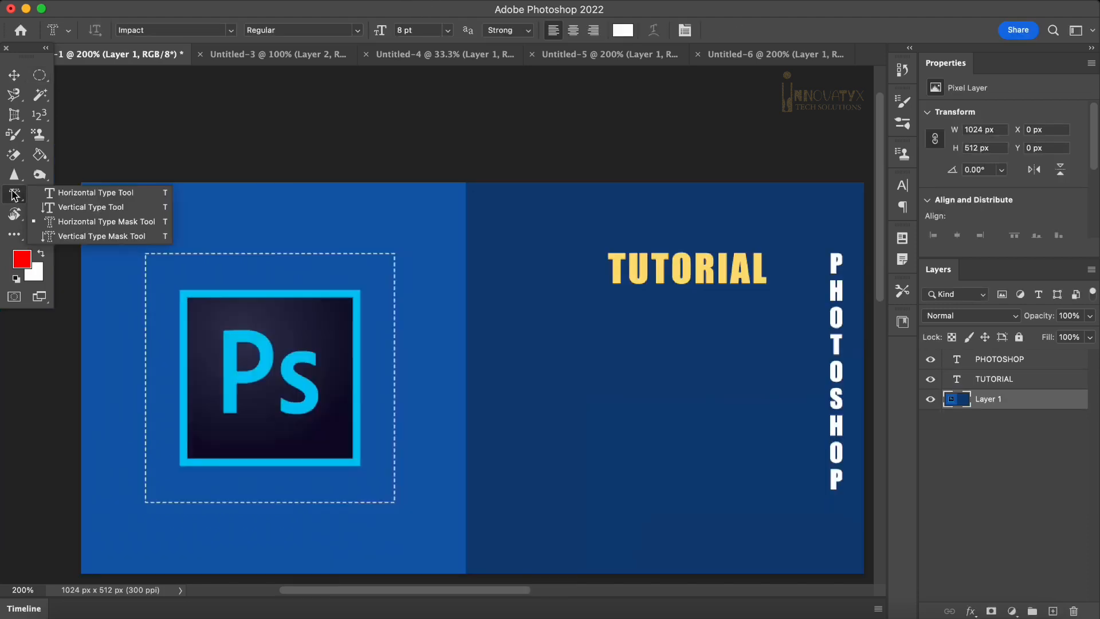
click(109, 221)
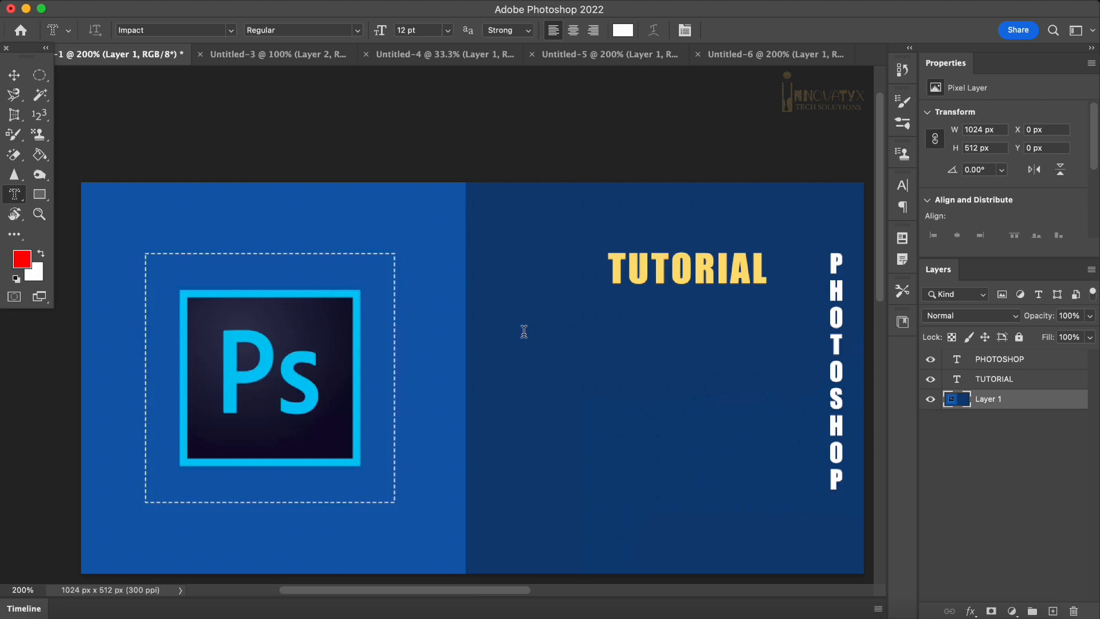
click(523, 331)
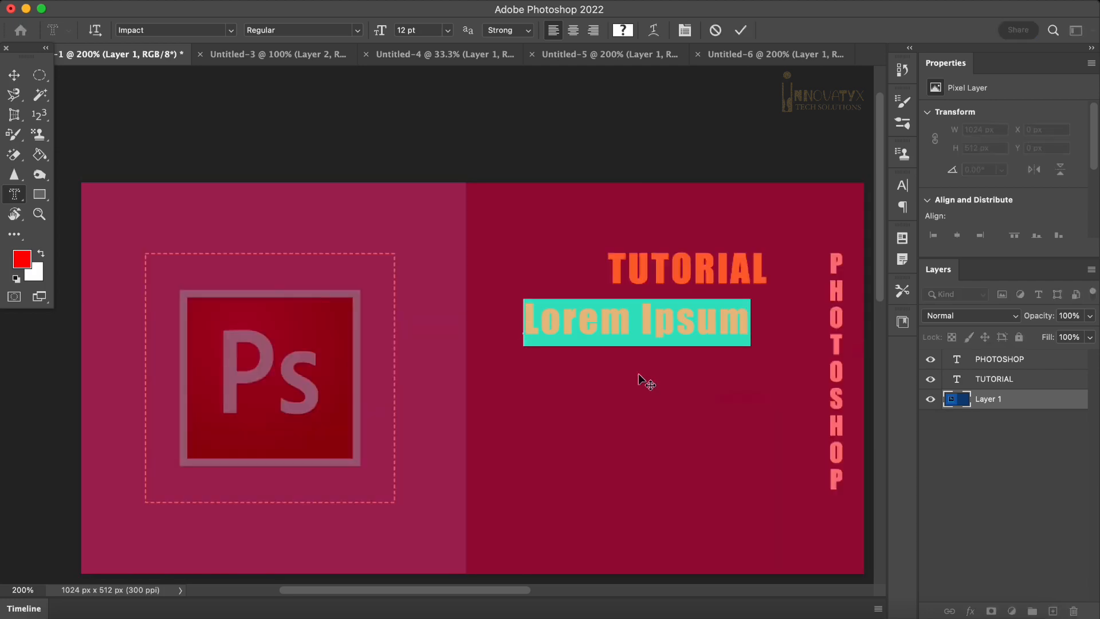
text(TOOLS )
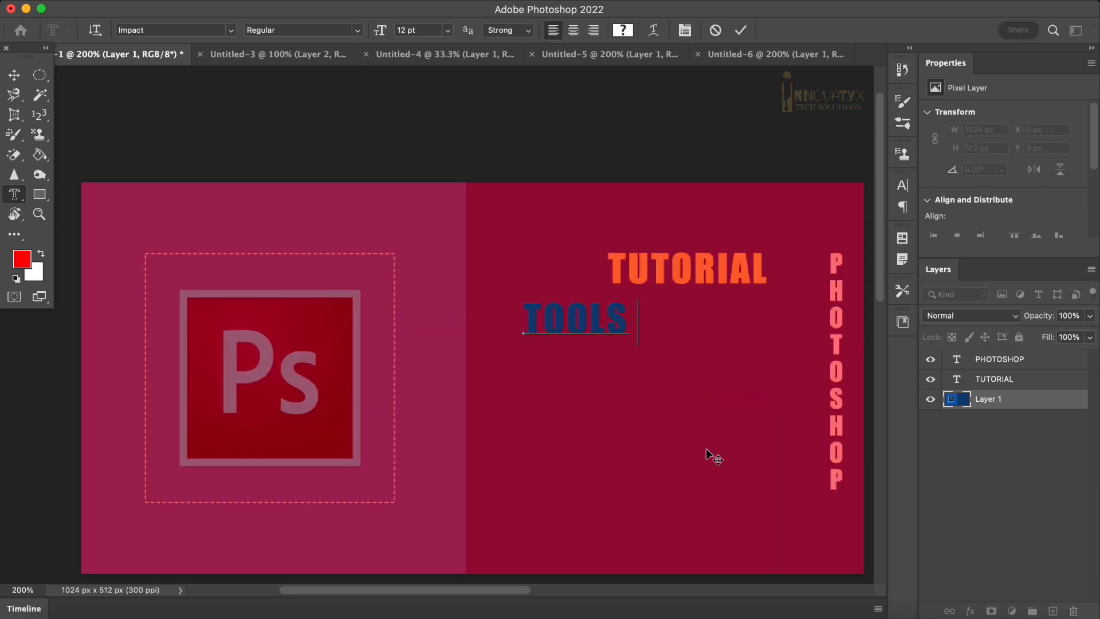
text(EXPLAIN )
text(D)
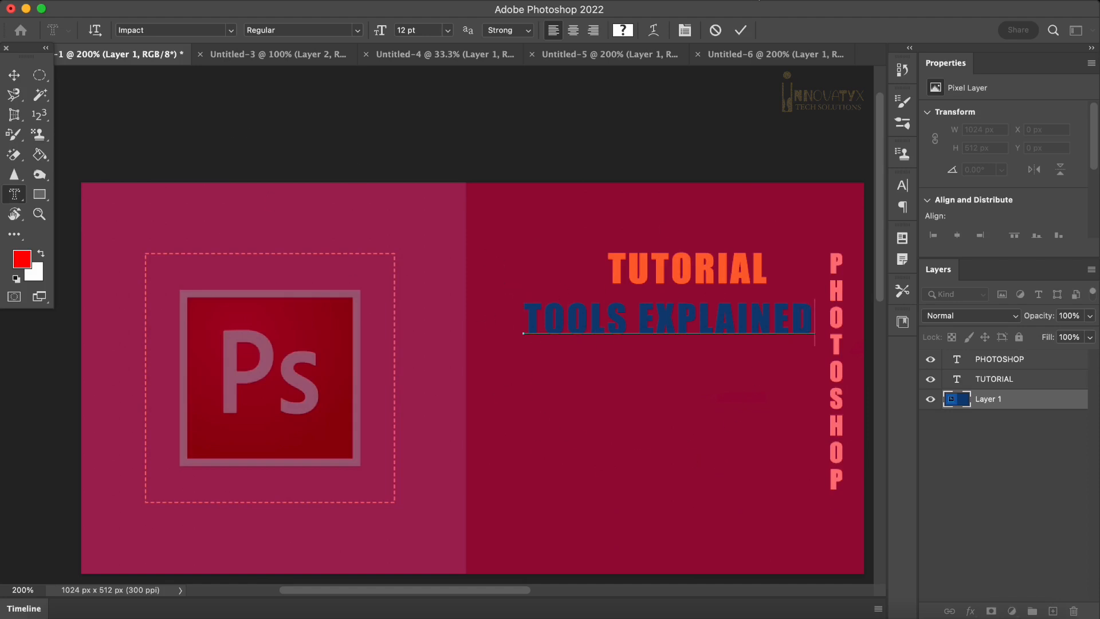
click(740, 30)
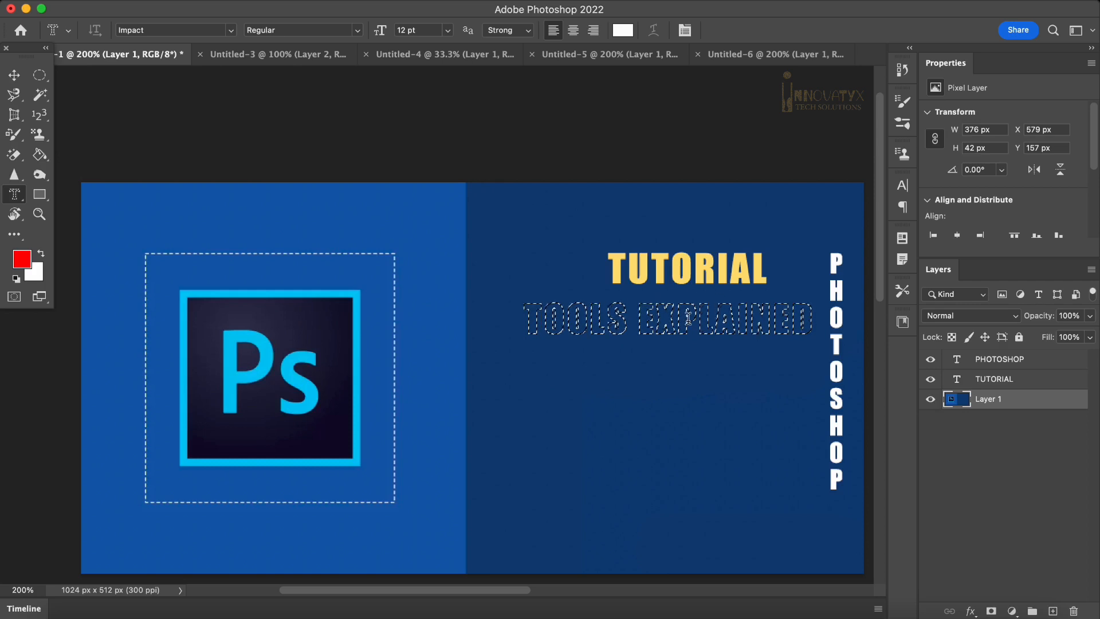
Try deleting the background inside the TOOLS EXPLAINED selection, and undo the deletion.
key(Delete)
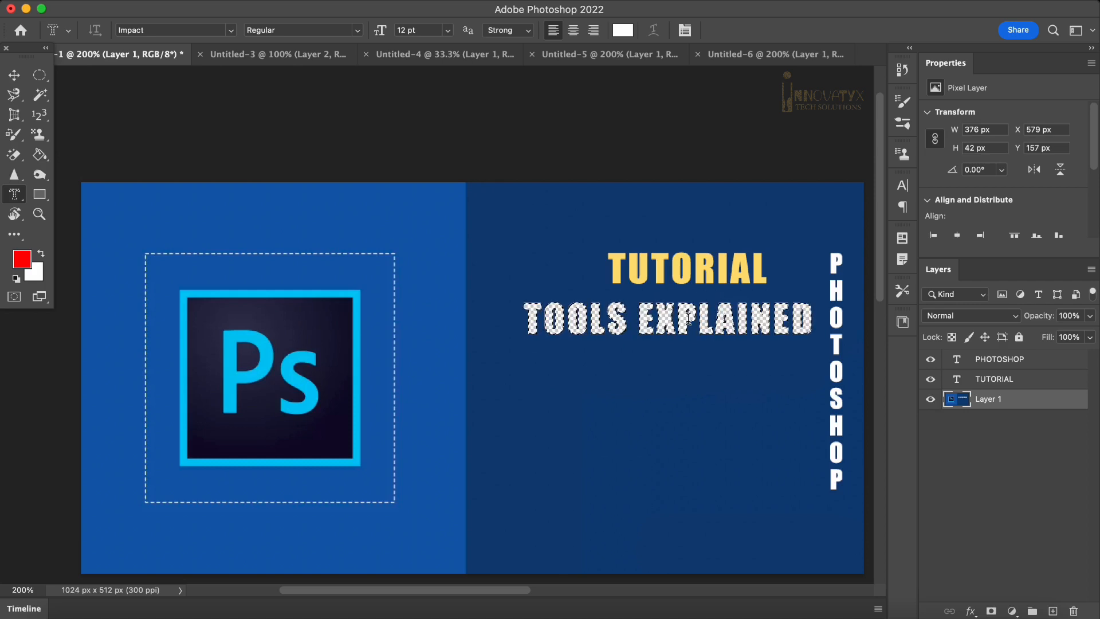
key(super+z)
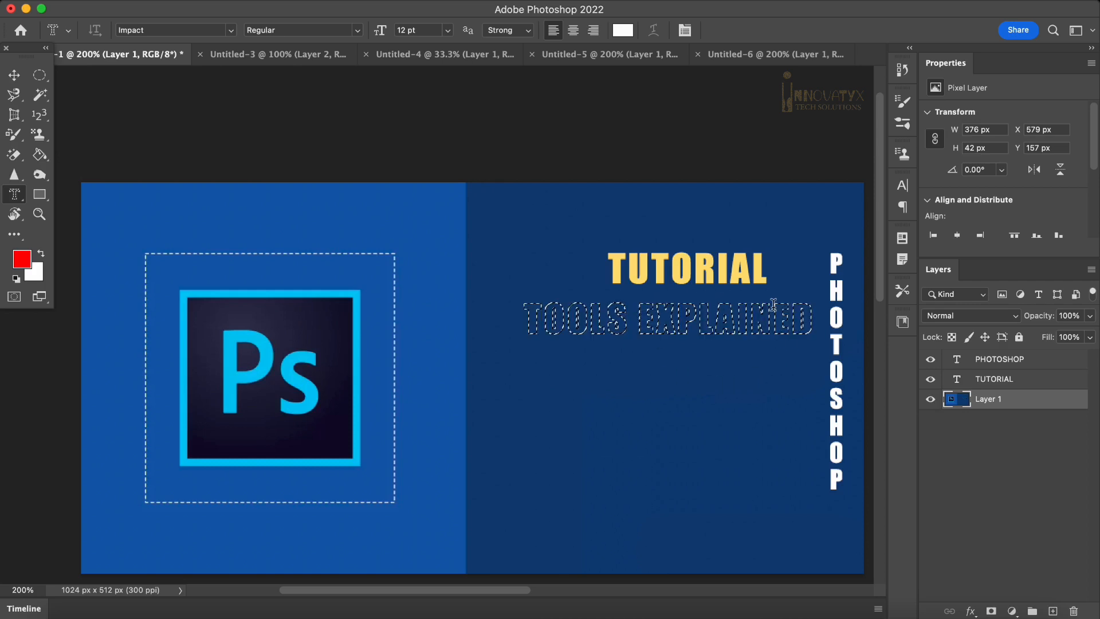
Move the selected TOOLS EXPLAINED pixels below the Ps logo and clear the selection.
click(14, 75)
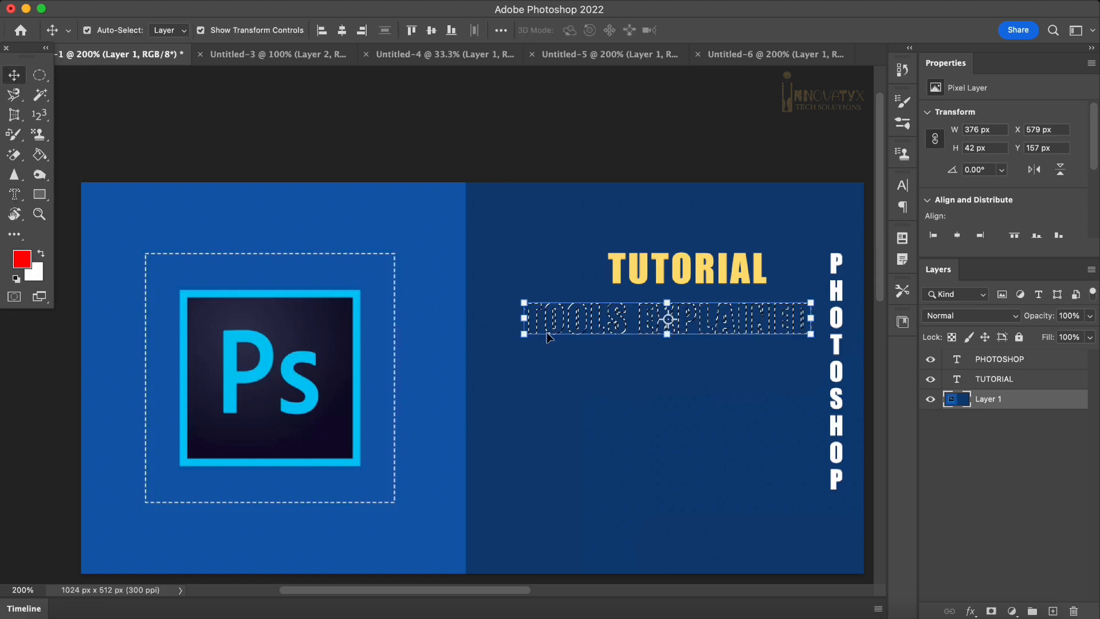
drag(550, 323, 145, 547)
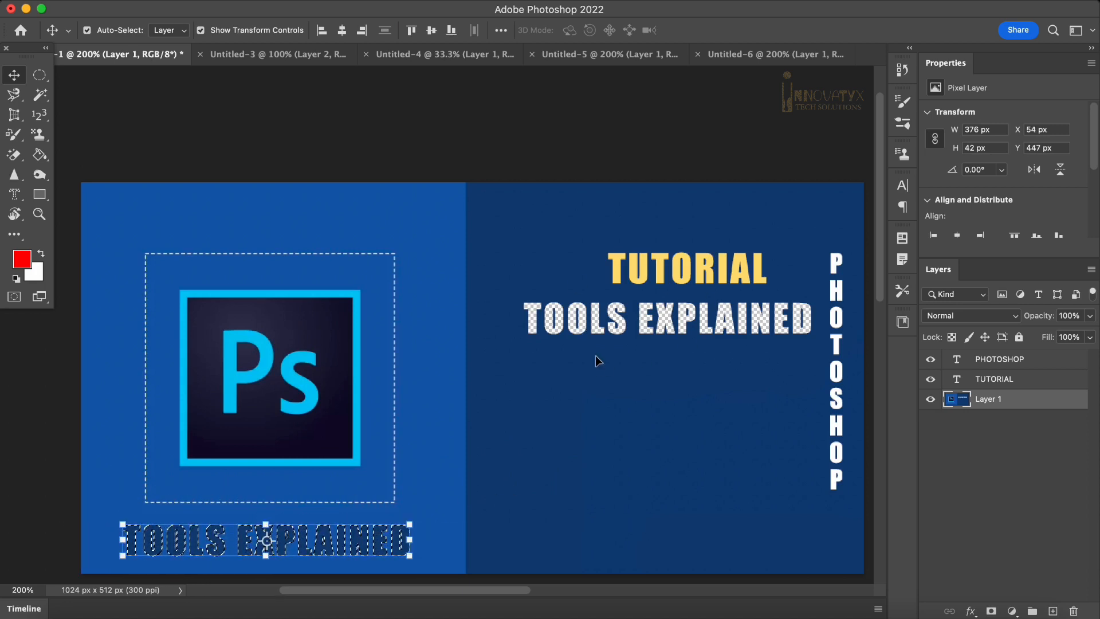
click(40, 75)
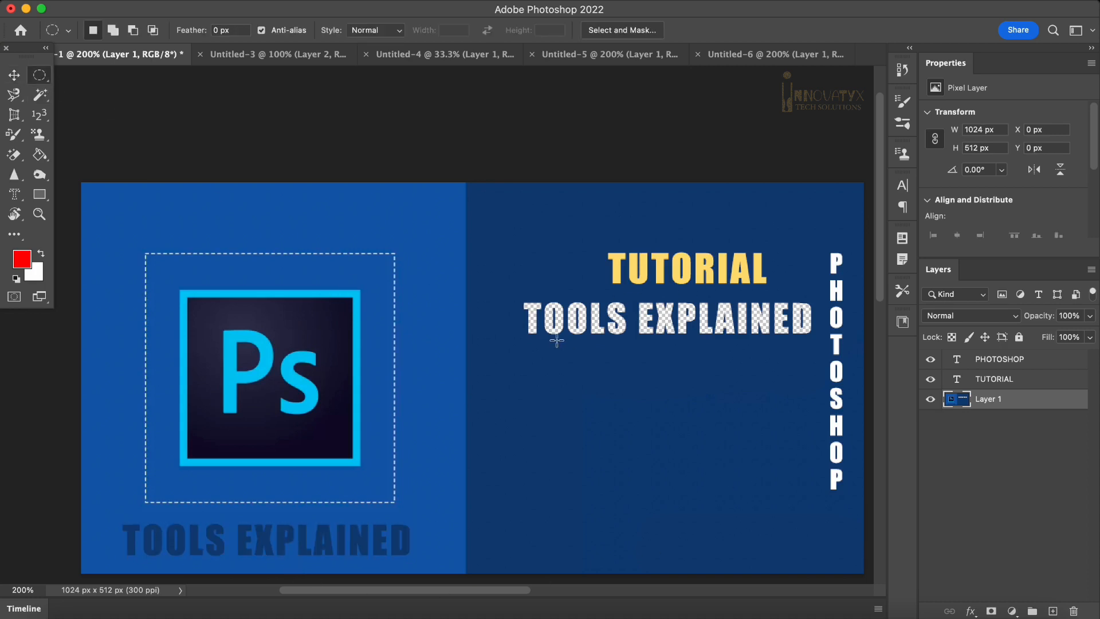
Create a 10 pt vertical text selection reading HELLO below TOOLS EXPLAINED with the Vertical Type Mask Tool.
key(t)
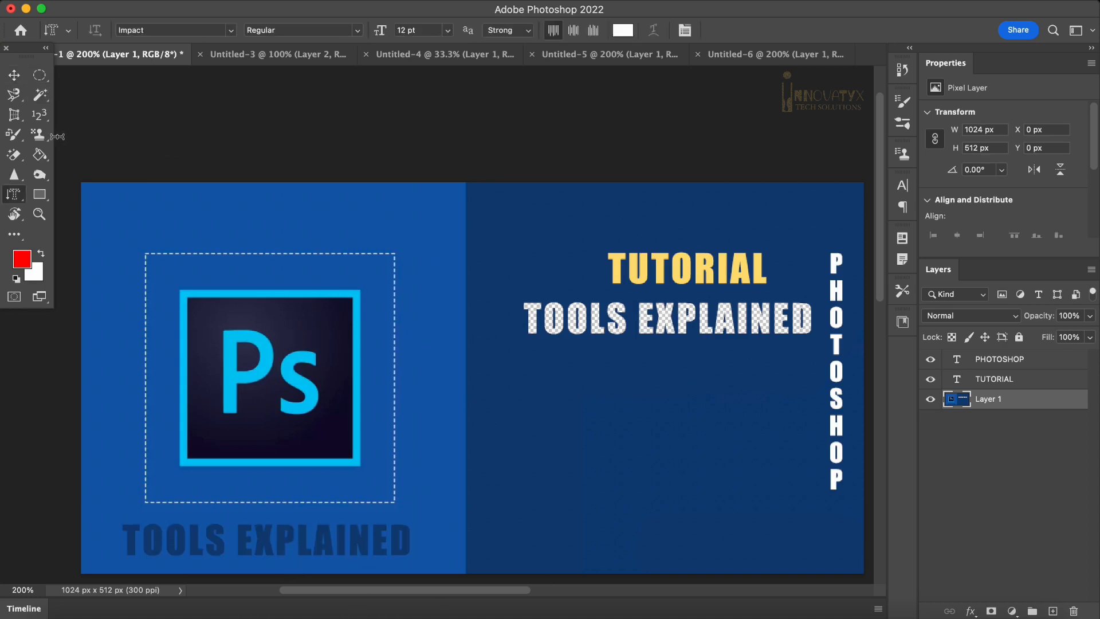
right_click(14, 194)
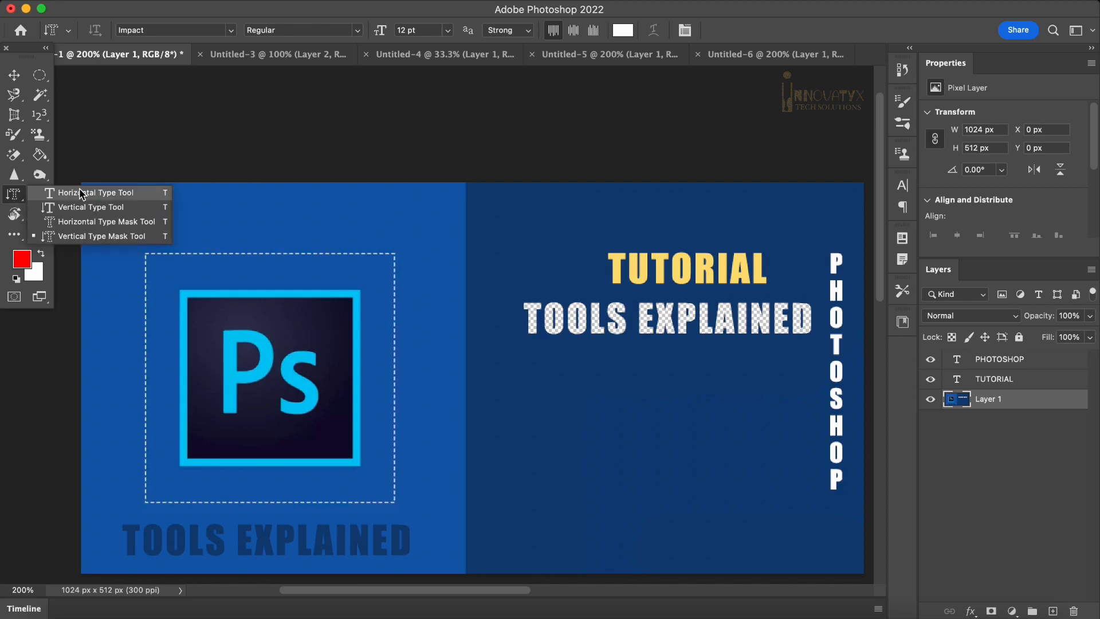
click(81, 235)
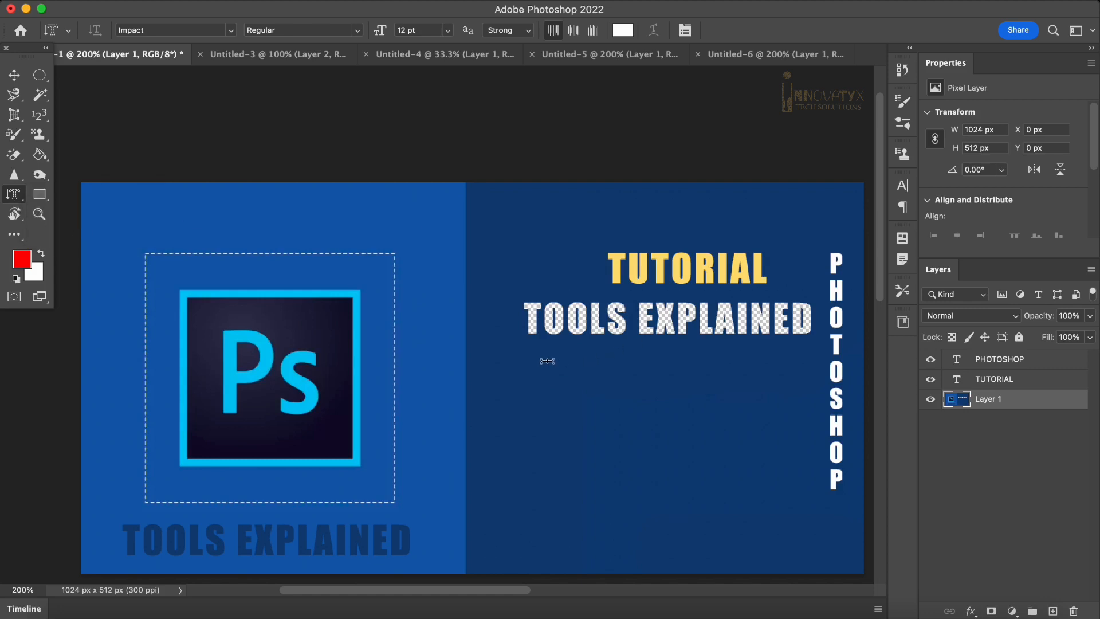
click(374, 33)
text(10)
click(773, 355)
text(H)
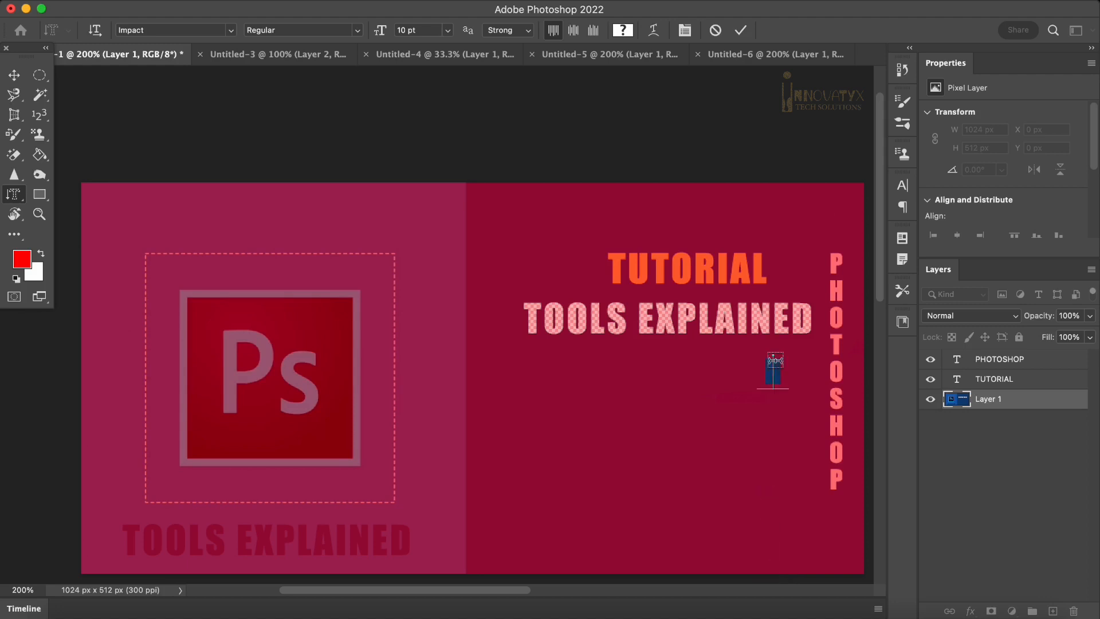
text(ELLO)
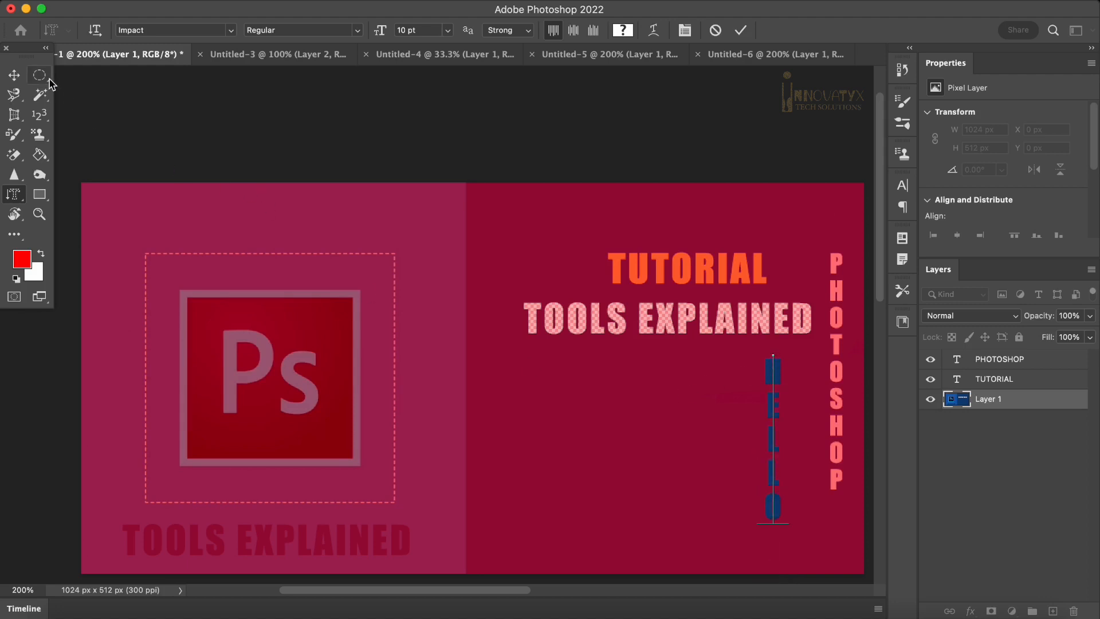
click(739, 31)
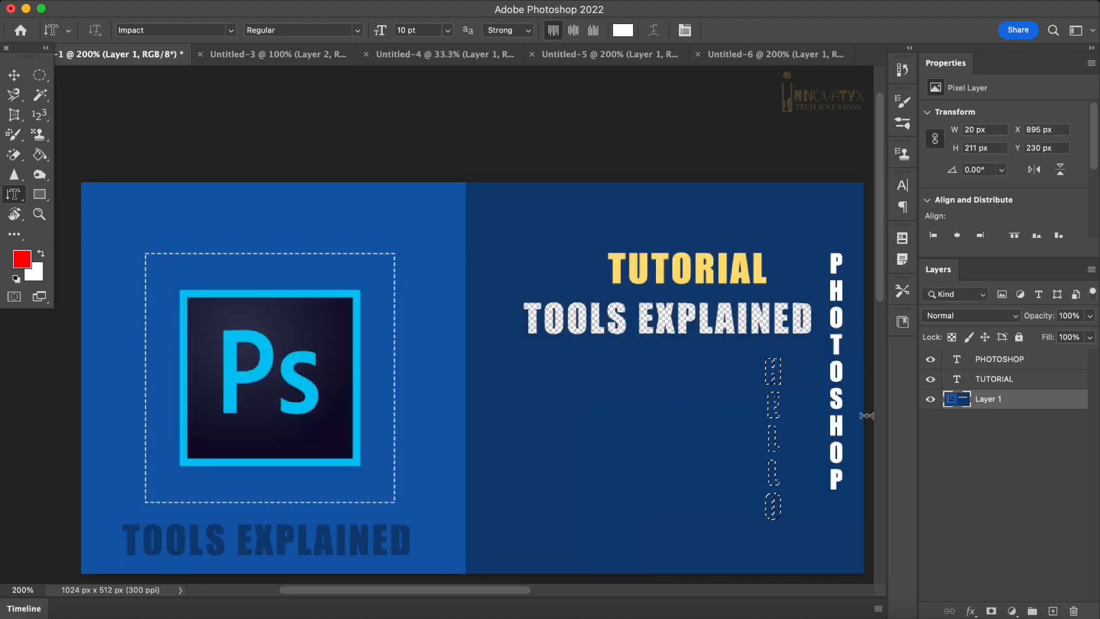
Cut the vertical HELLO selection out of the background layer and clear the selection.
key(Delete)
key(super+d)
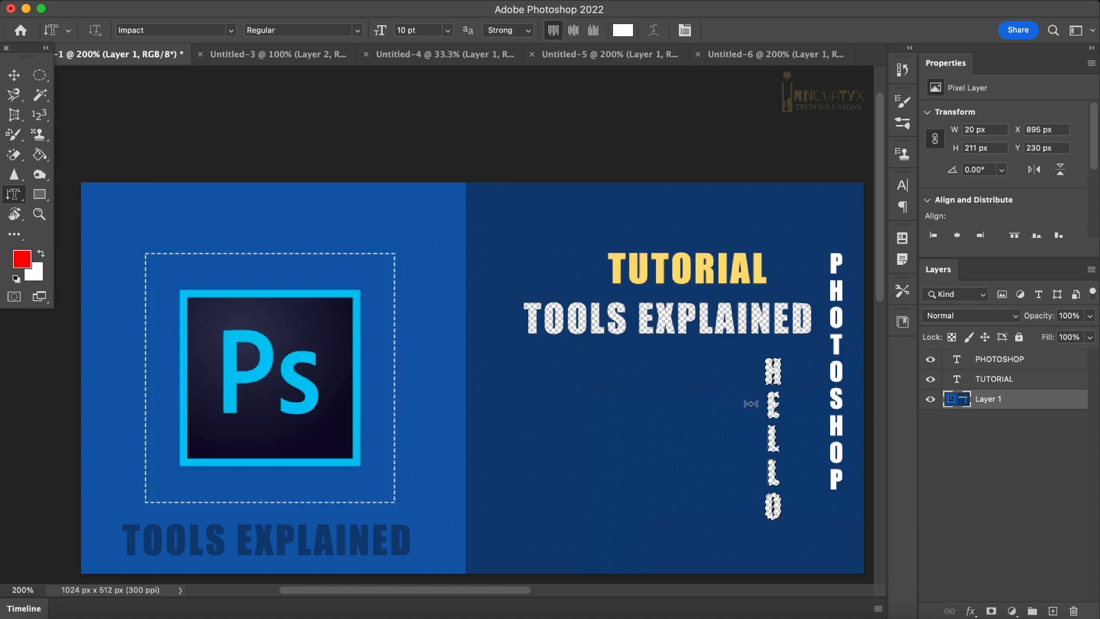
click(40, 75)
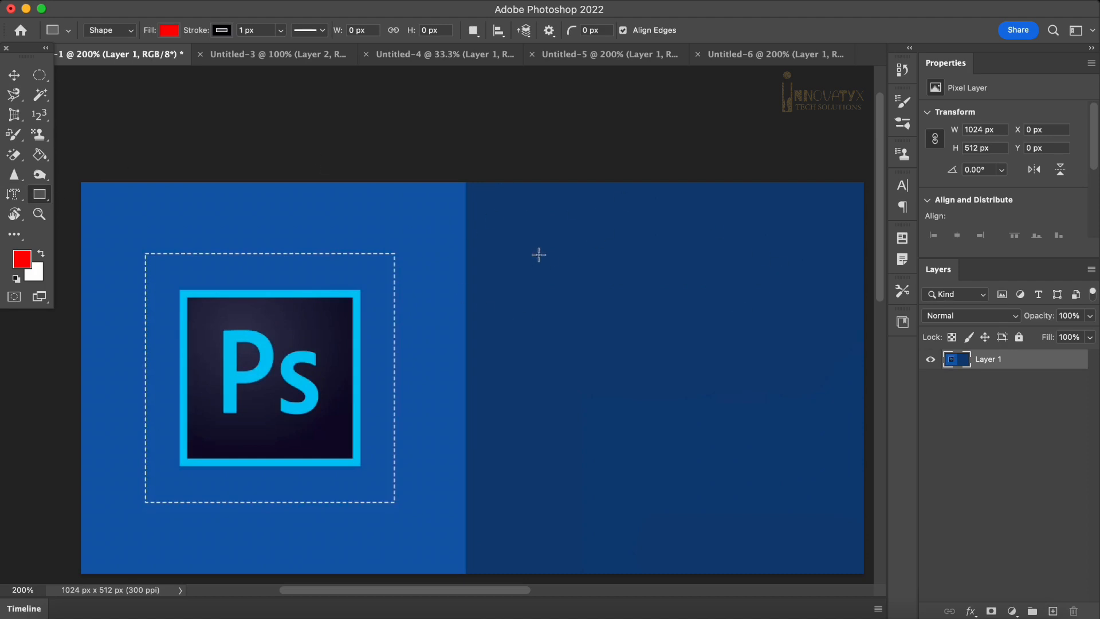
Try drawing a red rectangle on the darker blue area, and undo it.
mouse_move(539, 255)
mouse_down()
mouse_move(752, 412)
mouse_move(773, 442)
mouse_up()
key(super+z)
Try adding a 100 by 100 px red ellipse on the darker blue area, resize it to about 98 by 93 px, and undo it.
right_click(40, 195)
click(143, 209)
click(589, 253)
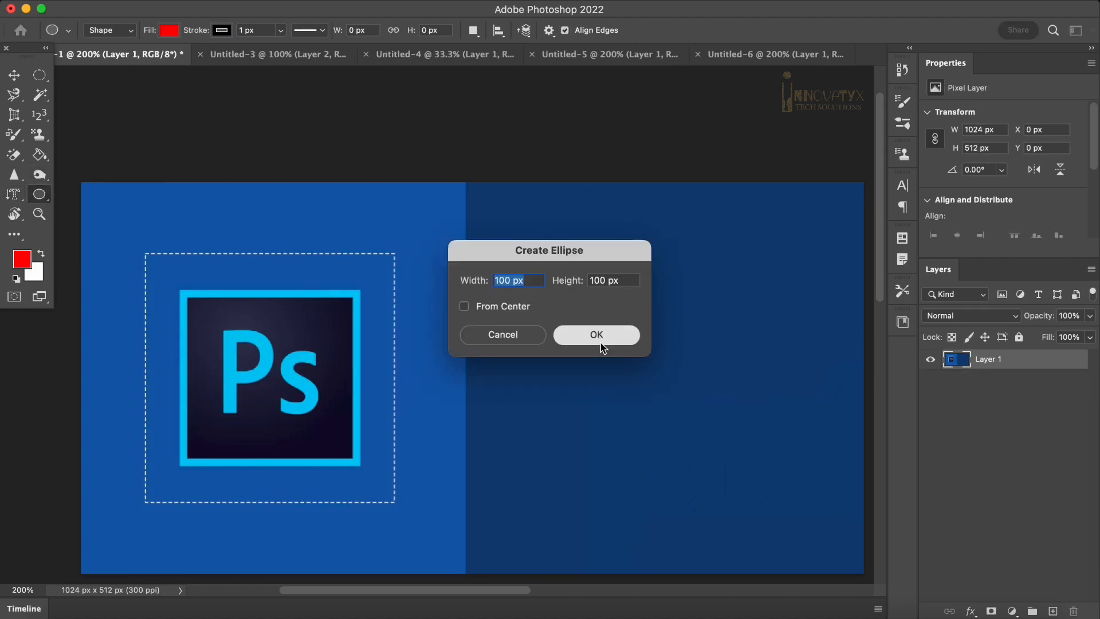
click(598, 335)
mouse_move(658, 332)
mouse_down()
mouse_move(760, 409)
mouse_move(663, 322)
mouse_up()
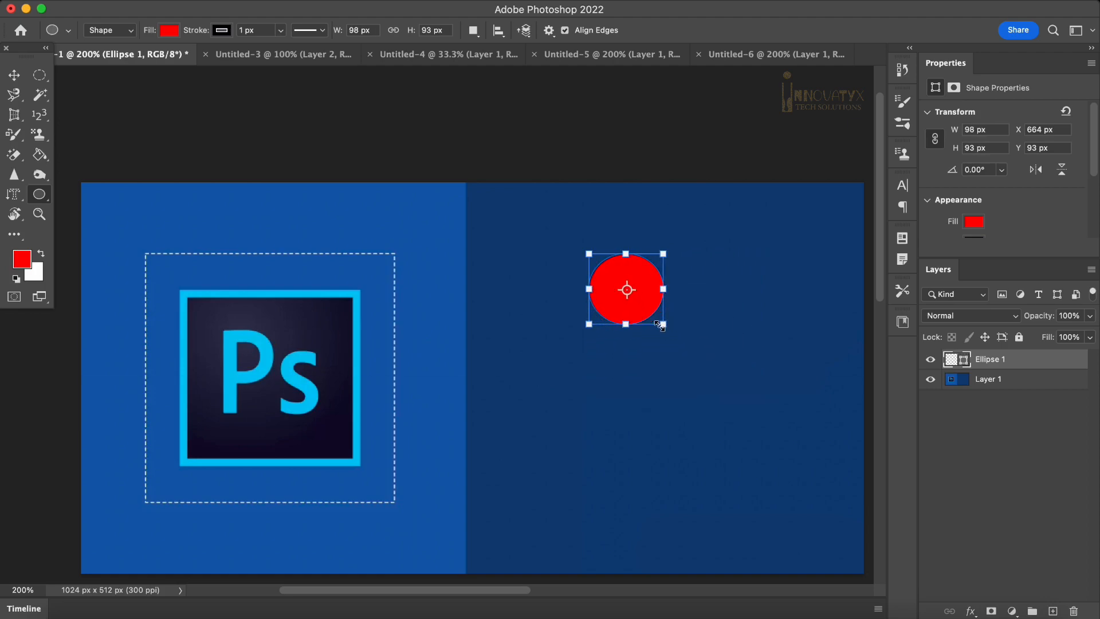
key(super+z)
key(super+z)
Draw a red five-sided polygon about 264 by 308 px on the darker blue area with the Polygon Tool.
right_click(41, 197)
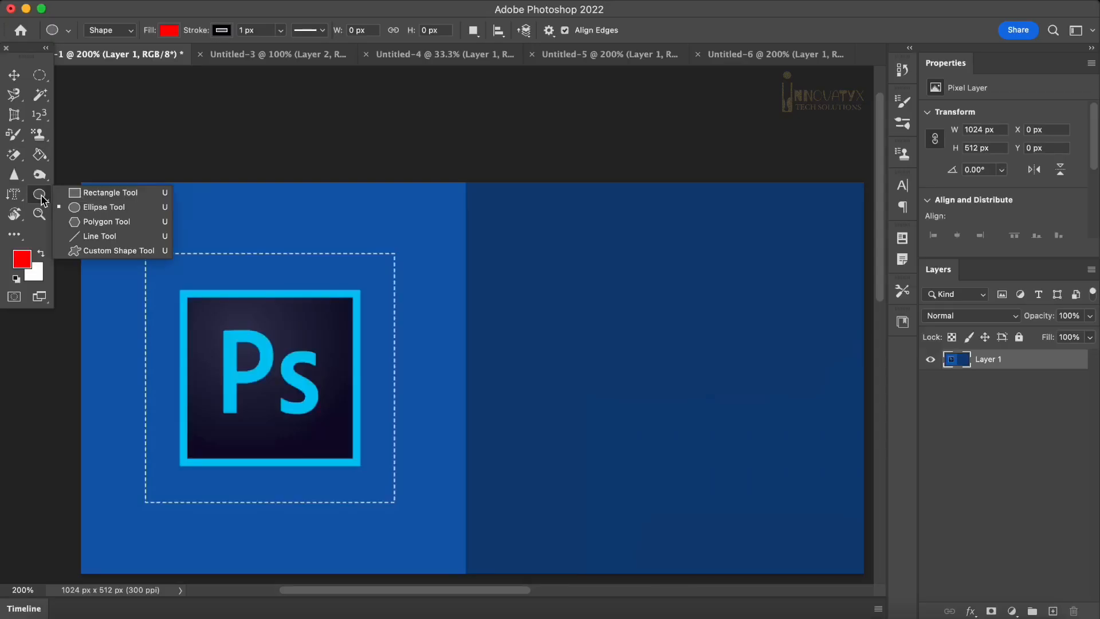
click(107, 222)
drag(555, 255, 756, 490)
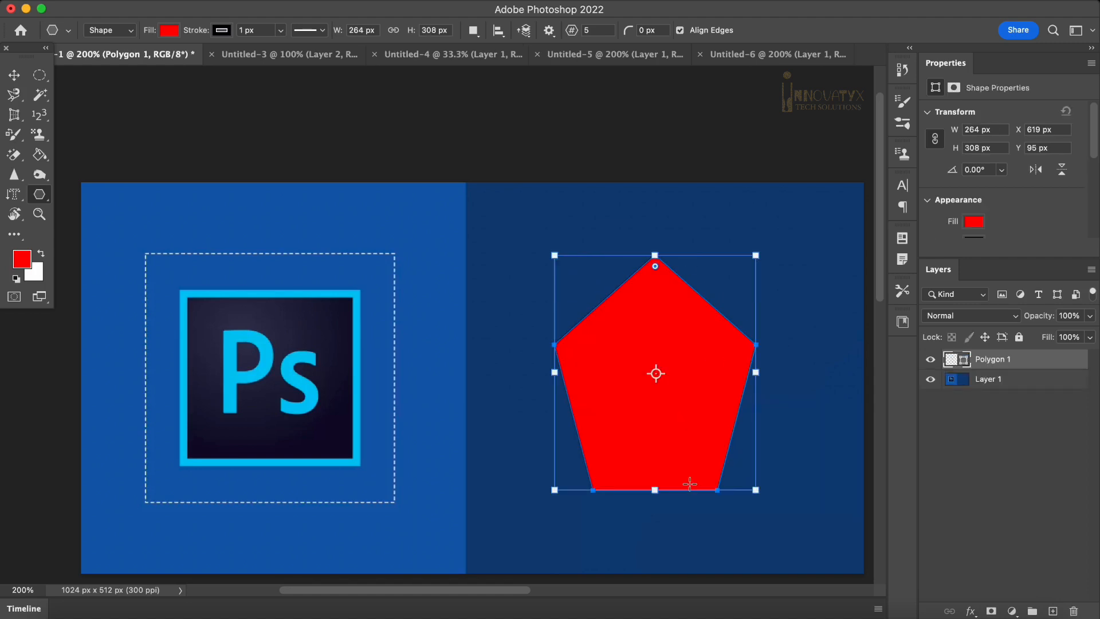
Try drawing a nearly horizontal line about 316 px long and a diagonal one about 326 px long on the darker blue area, and undo both.
drag(656, 497, 655, 456)
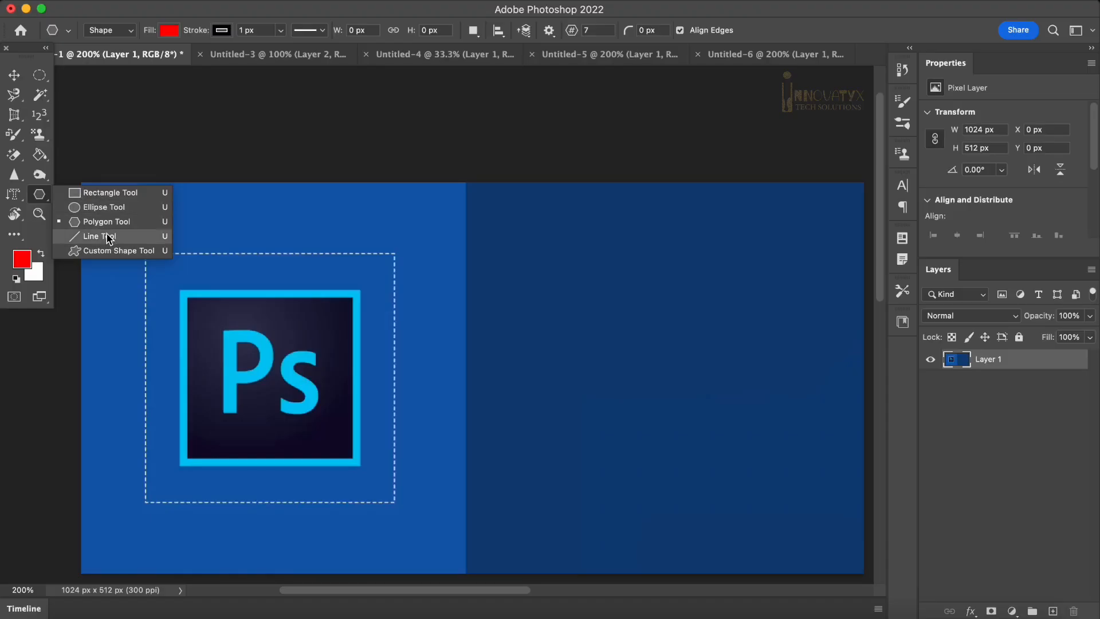
click(109, 237)
drag(550, 321, 792, 323)
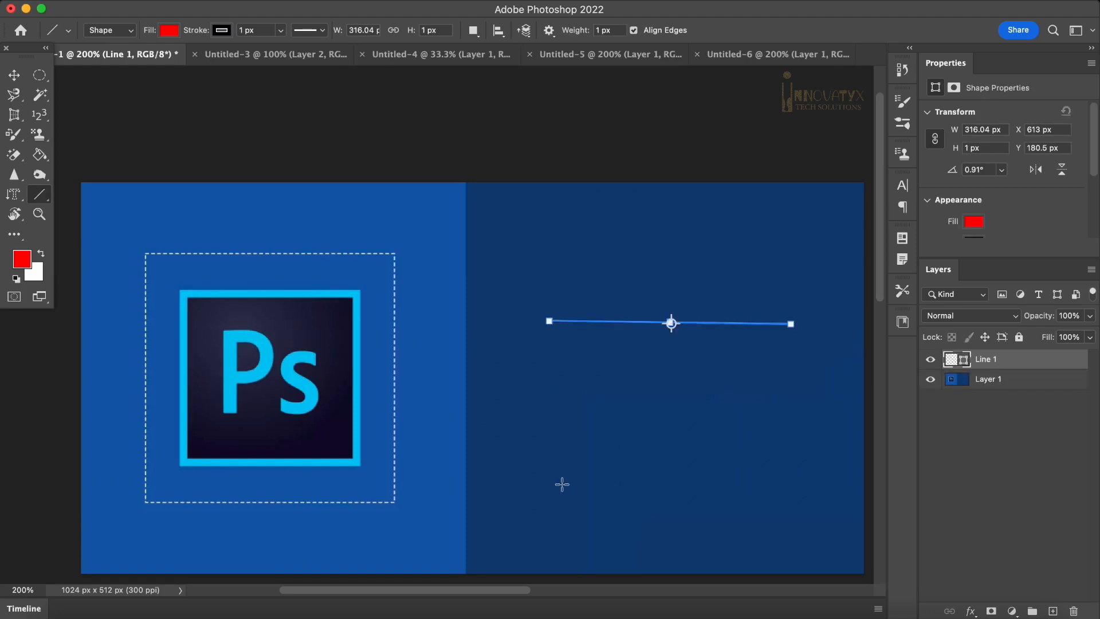
drag(562, 484, 759, 333)
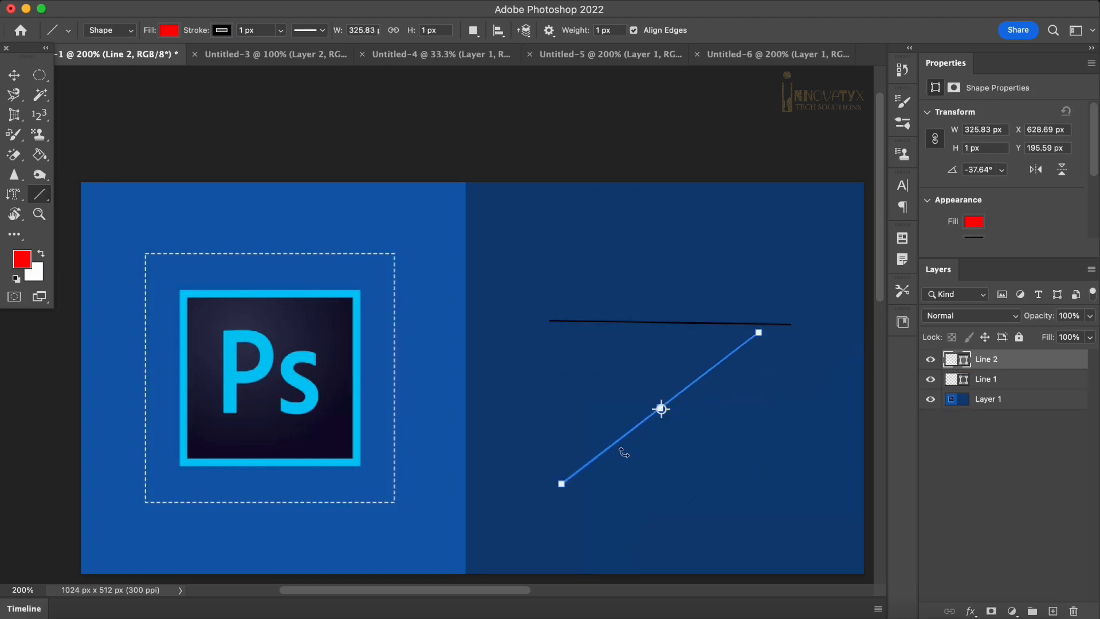
key(super+z)
key(super+z)
Try the Rotate View Tool on the canvas, and pan the image with the Hand Tool.
key(r)
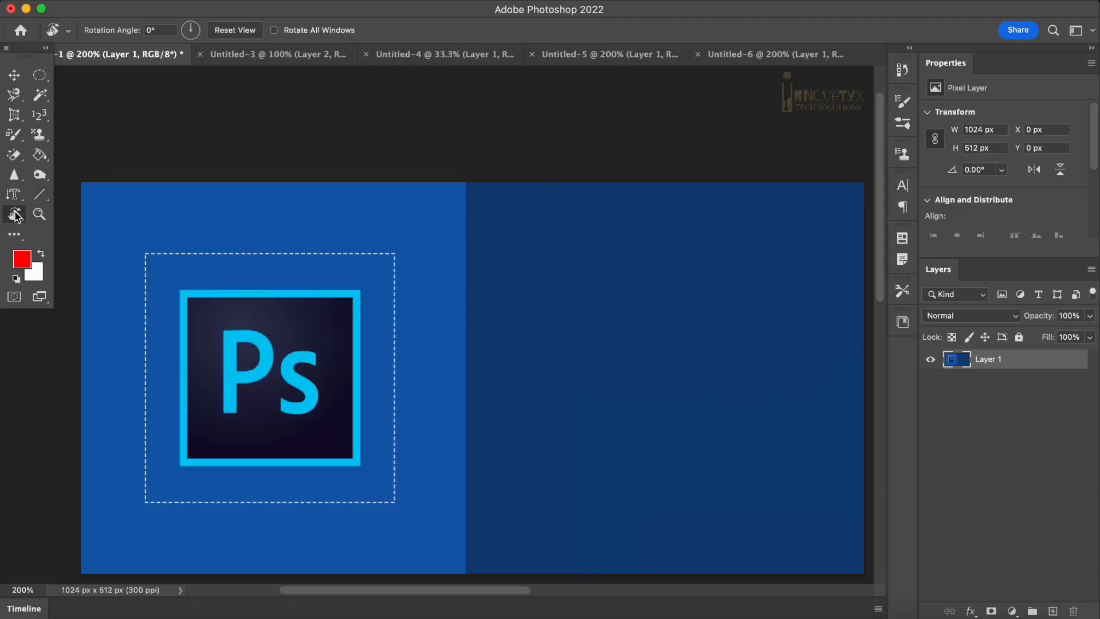
drag(300, 228, 221, 203)
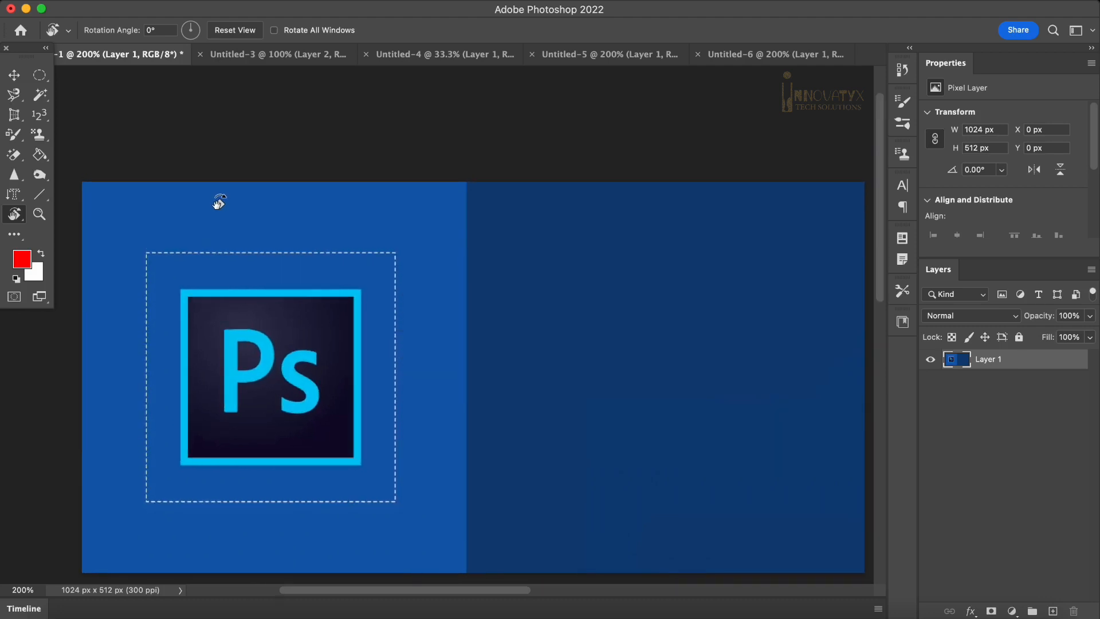
click(19, 217)
click(55, 212)
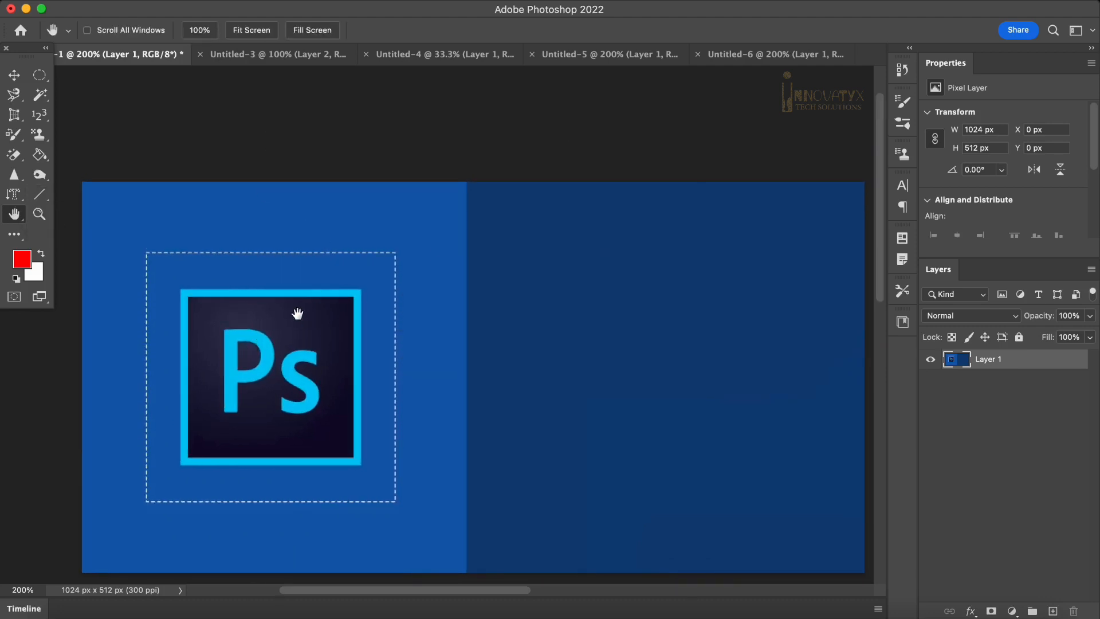
drag(297, 313, 229, 312)
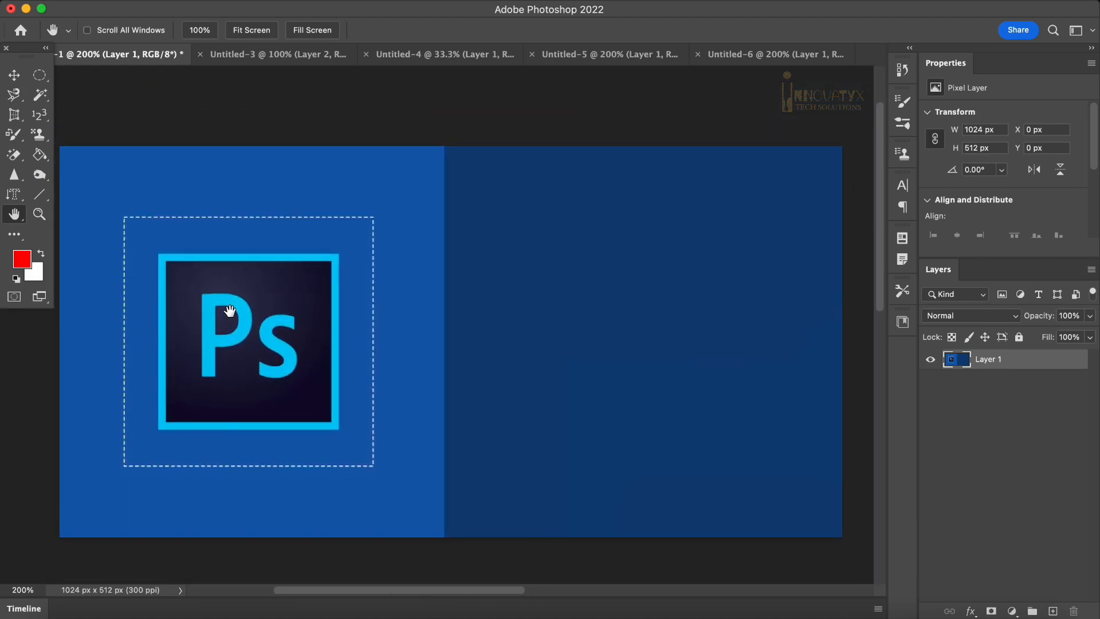
Zoom in on the darker blue area with the Zoom Tool, and zoom back out to 100%.
click(41, 217)
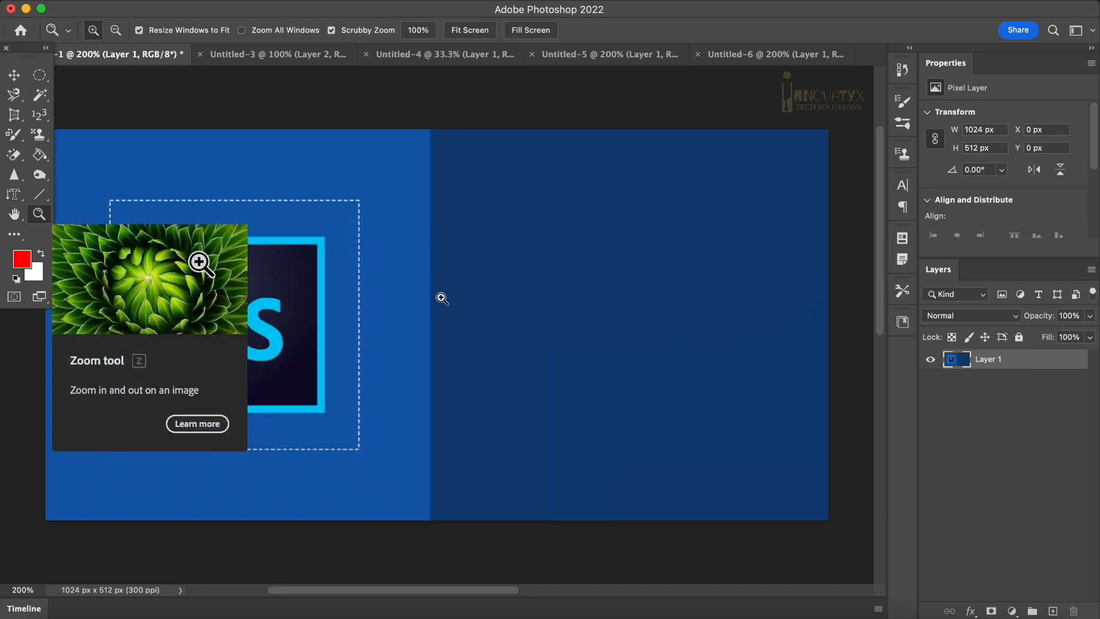
click(472, 338)
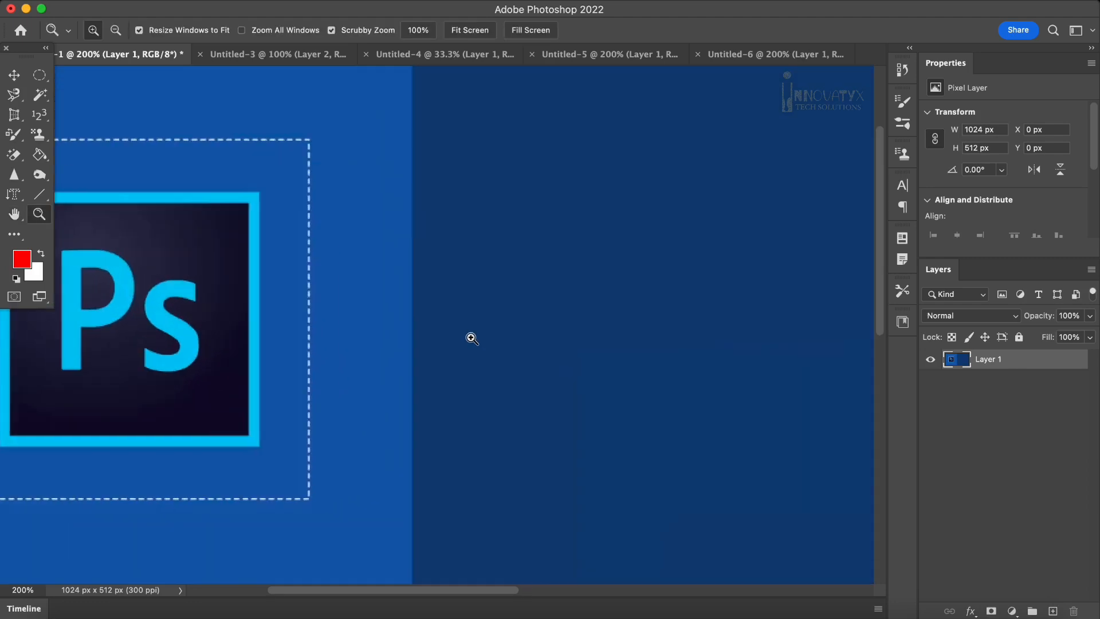
alt+click(471, 338)
alt+click(471, 338)
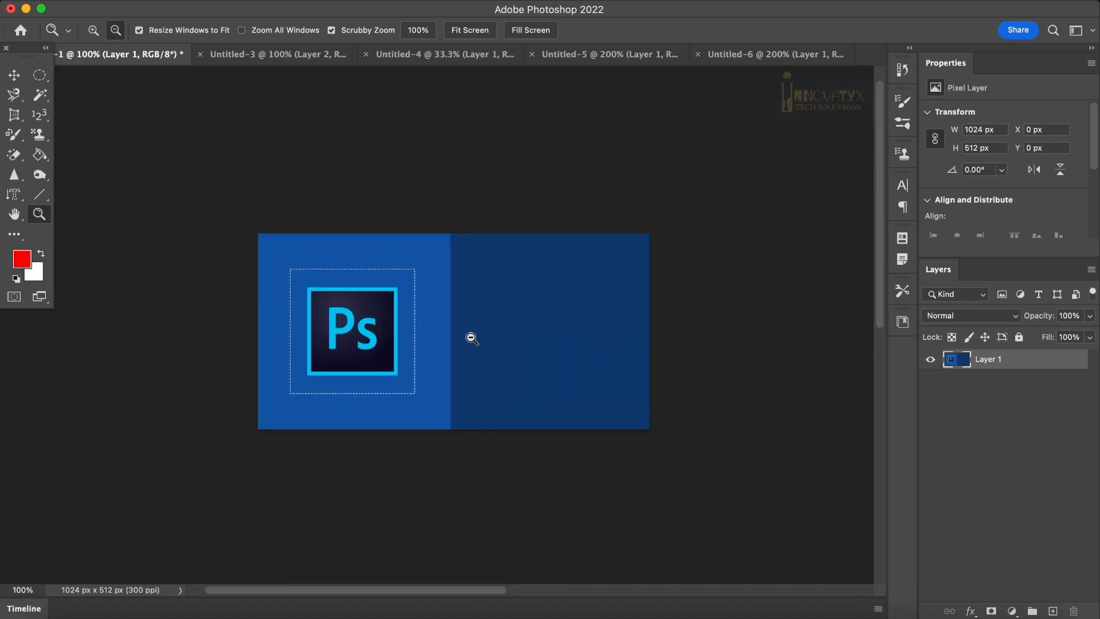
Switch the image view between the fit-on-screen and 100% zoom presets, and enlarge it again with another preset.
right_click(472, 338)
click(508, 345)
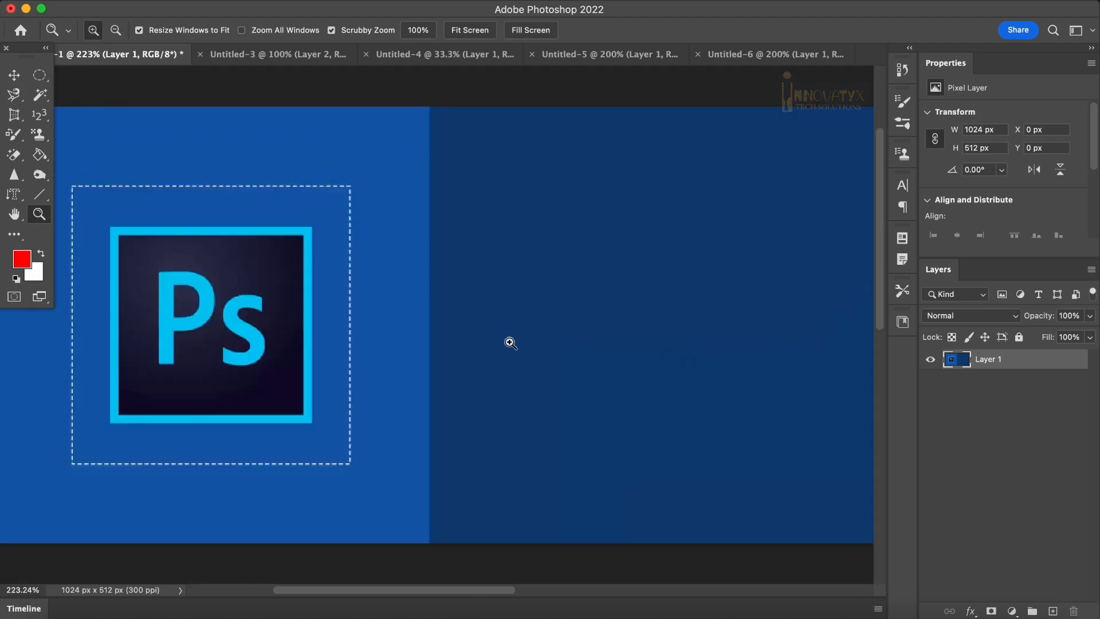
right_click(402, 319)
click(420, 343)
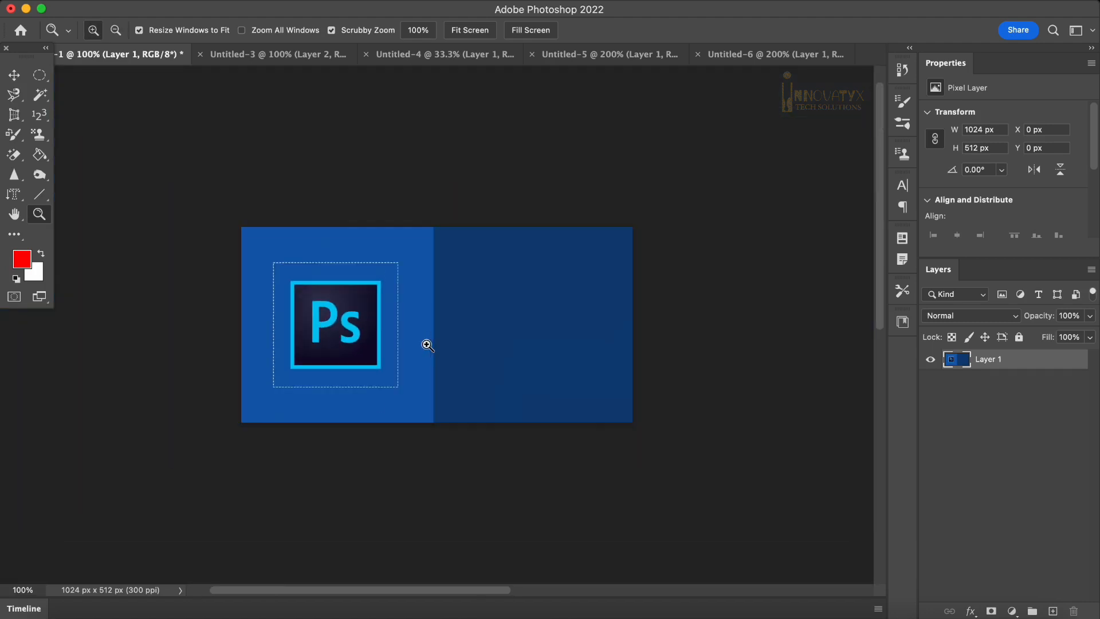
right_click(428, 345)
click(447, 383)
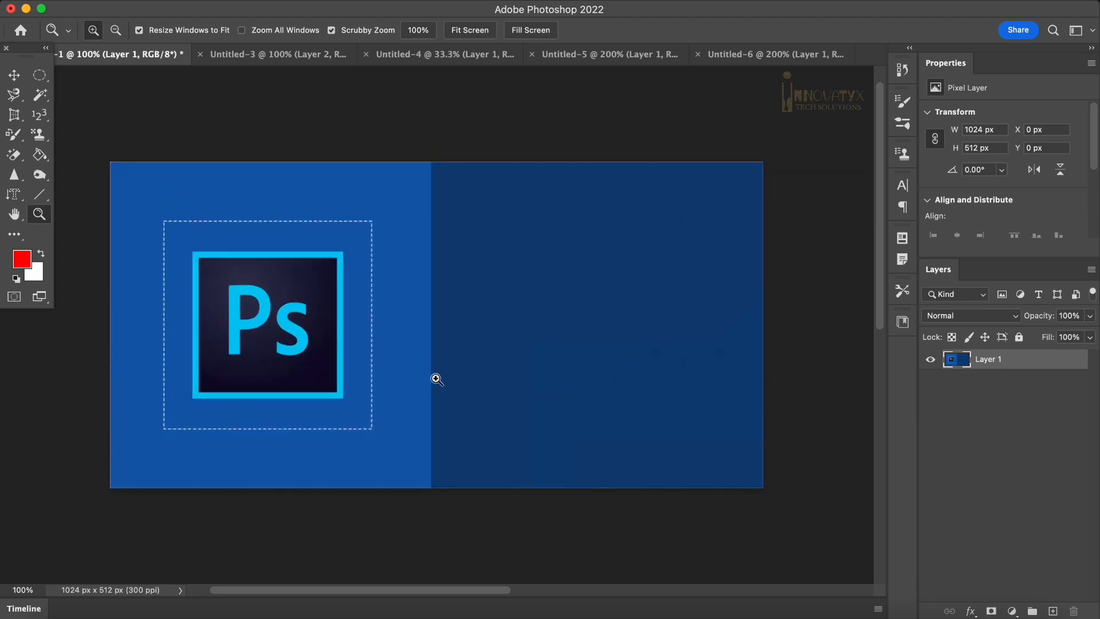